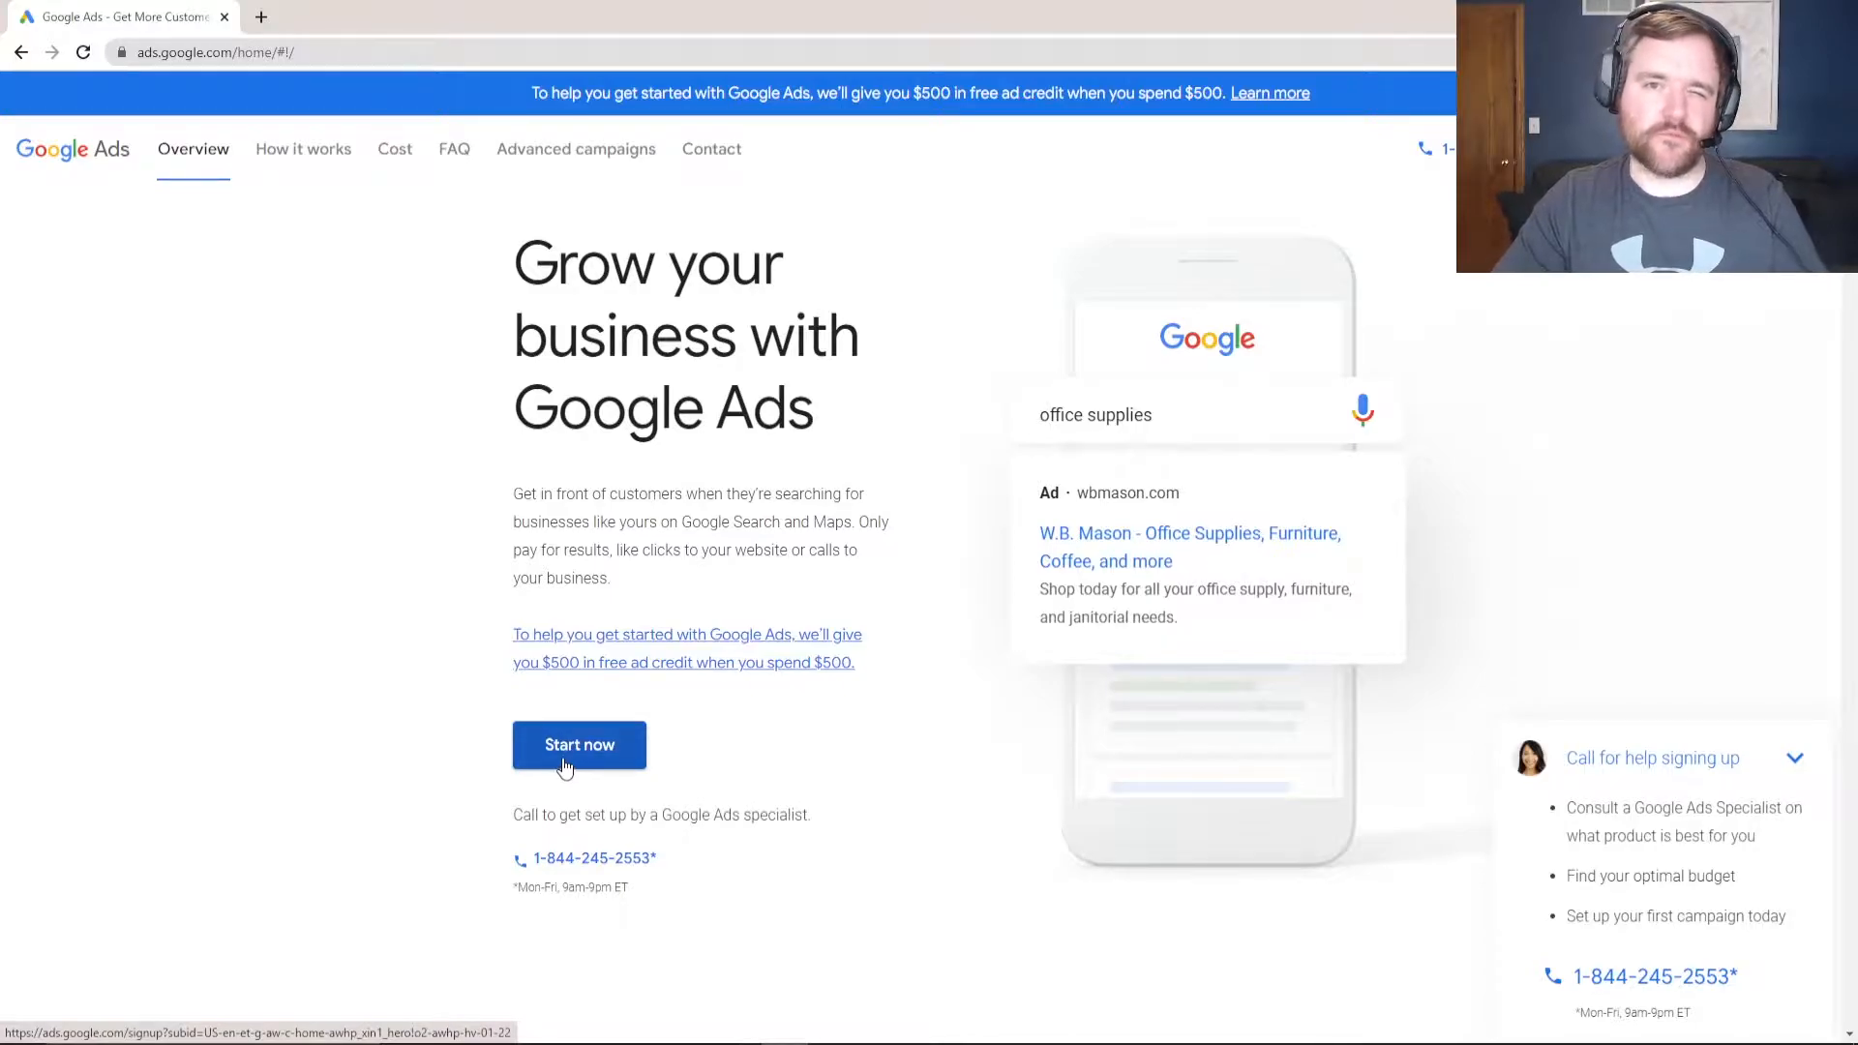
- Start signing up for Google Ads to open the new campaign setup
left_click(569, 760)
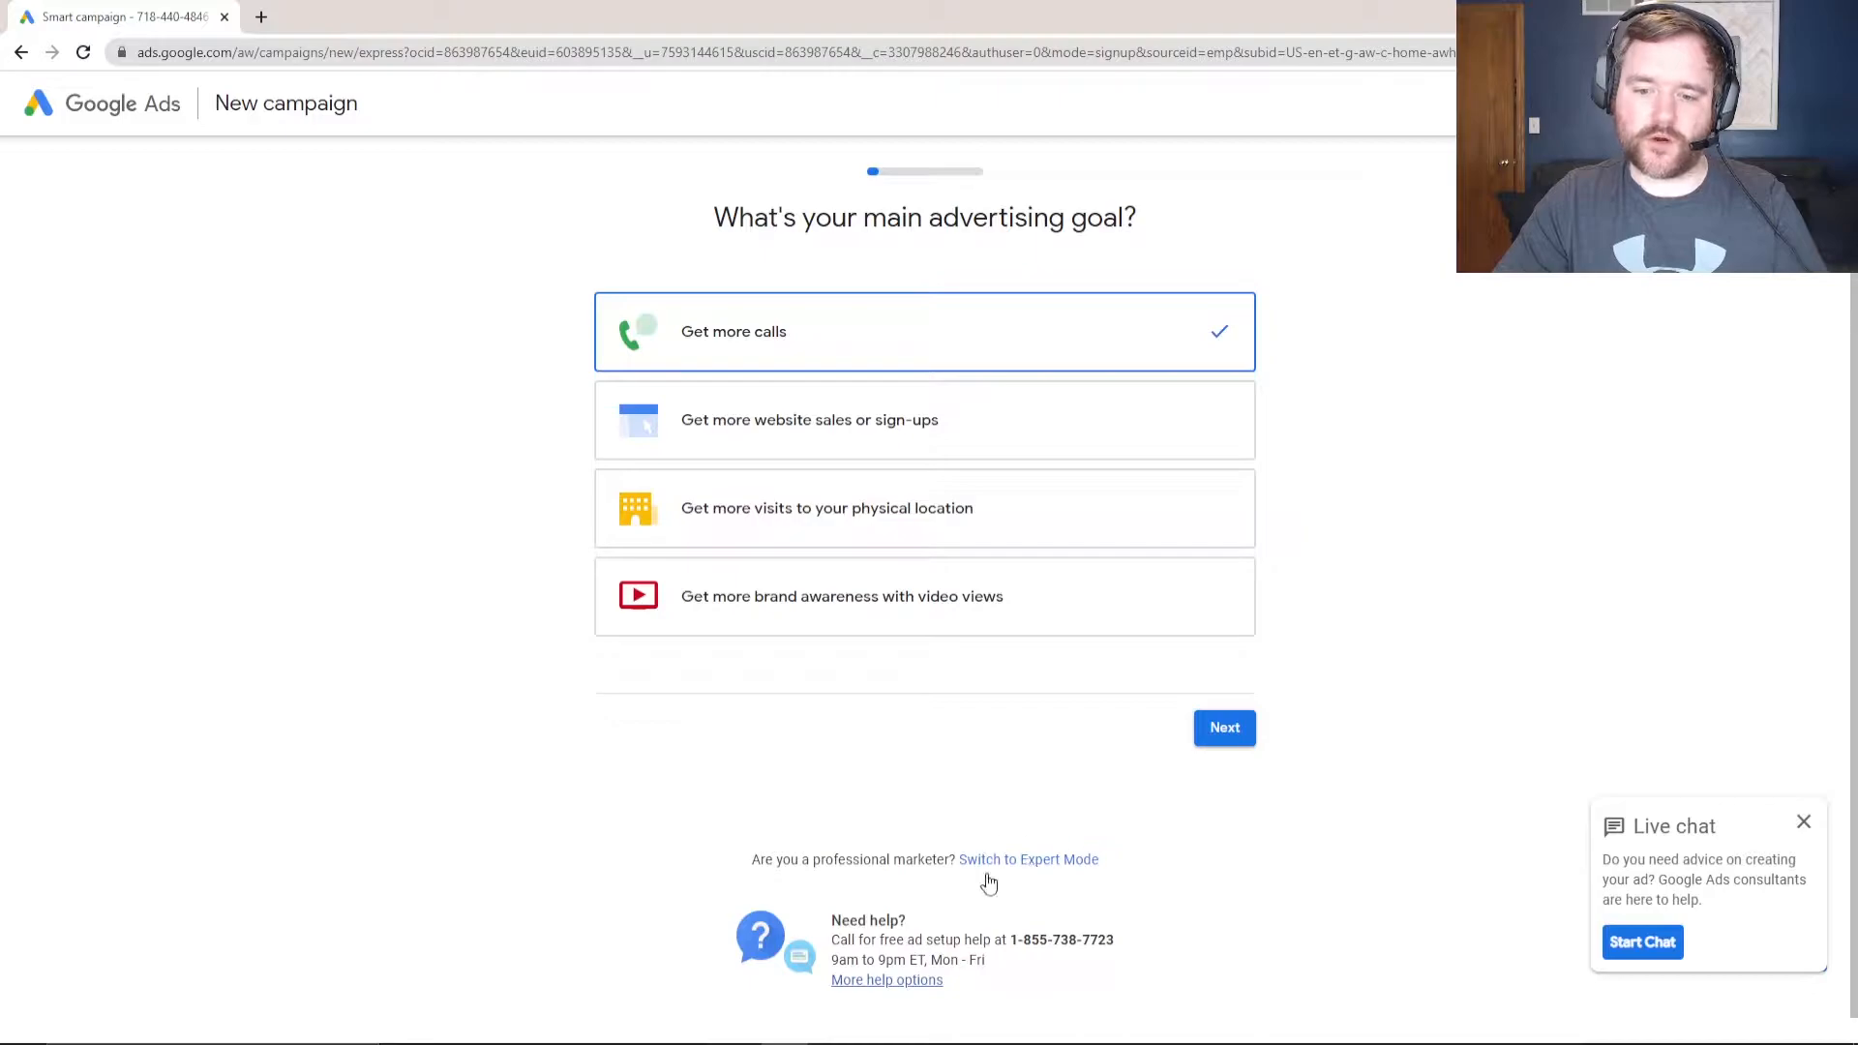
- Switch to Expert Mode and create a campaign without a goal's guidance
left_click(1036, 864)
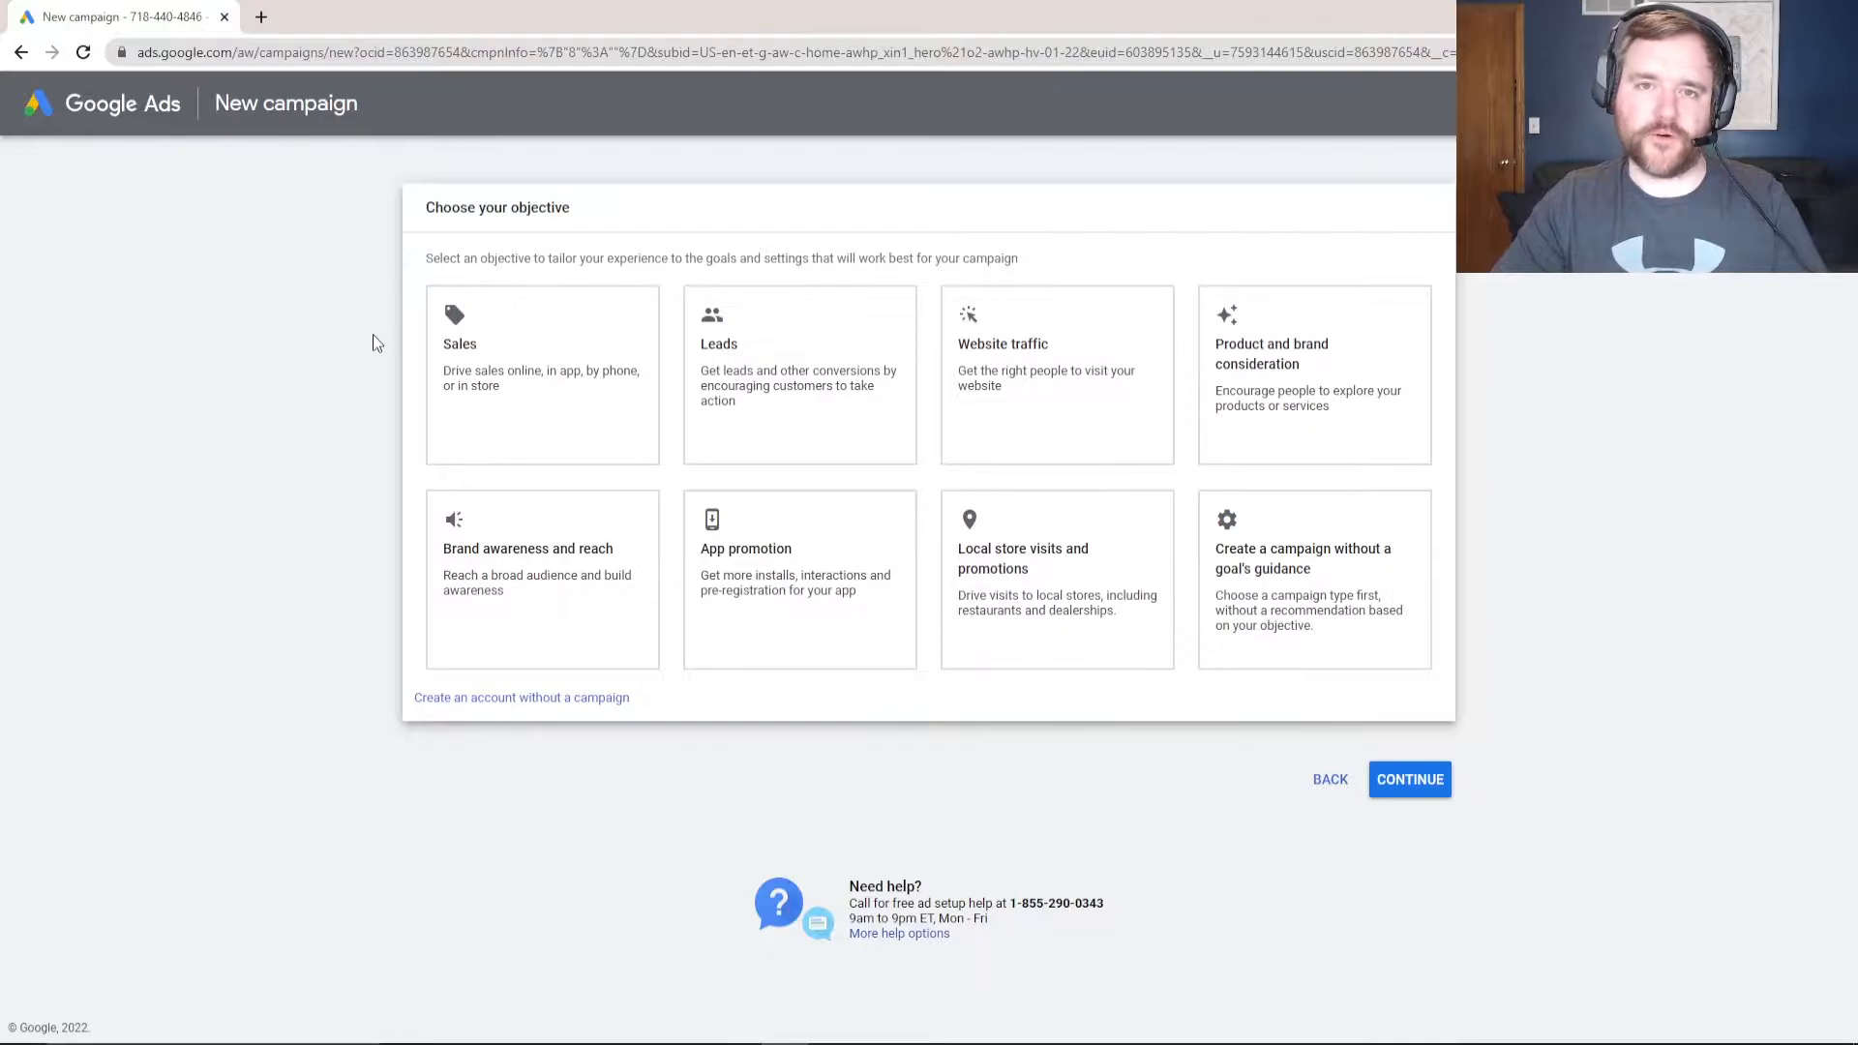
left_click(1269, 565)
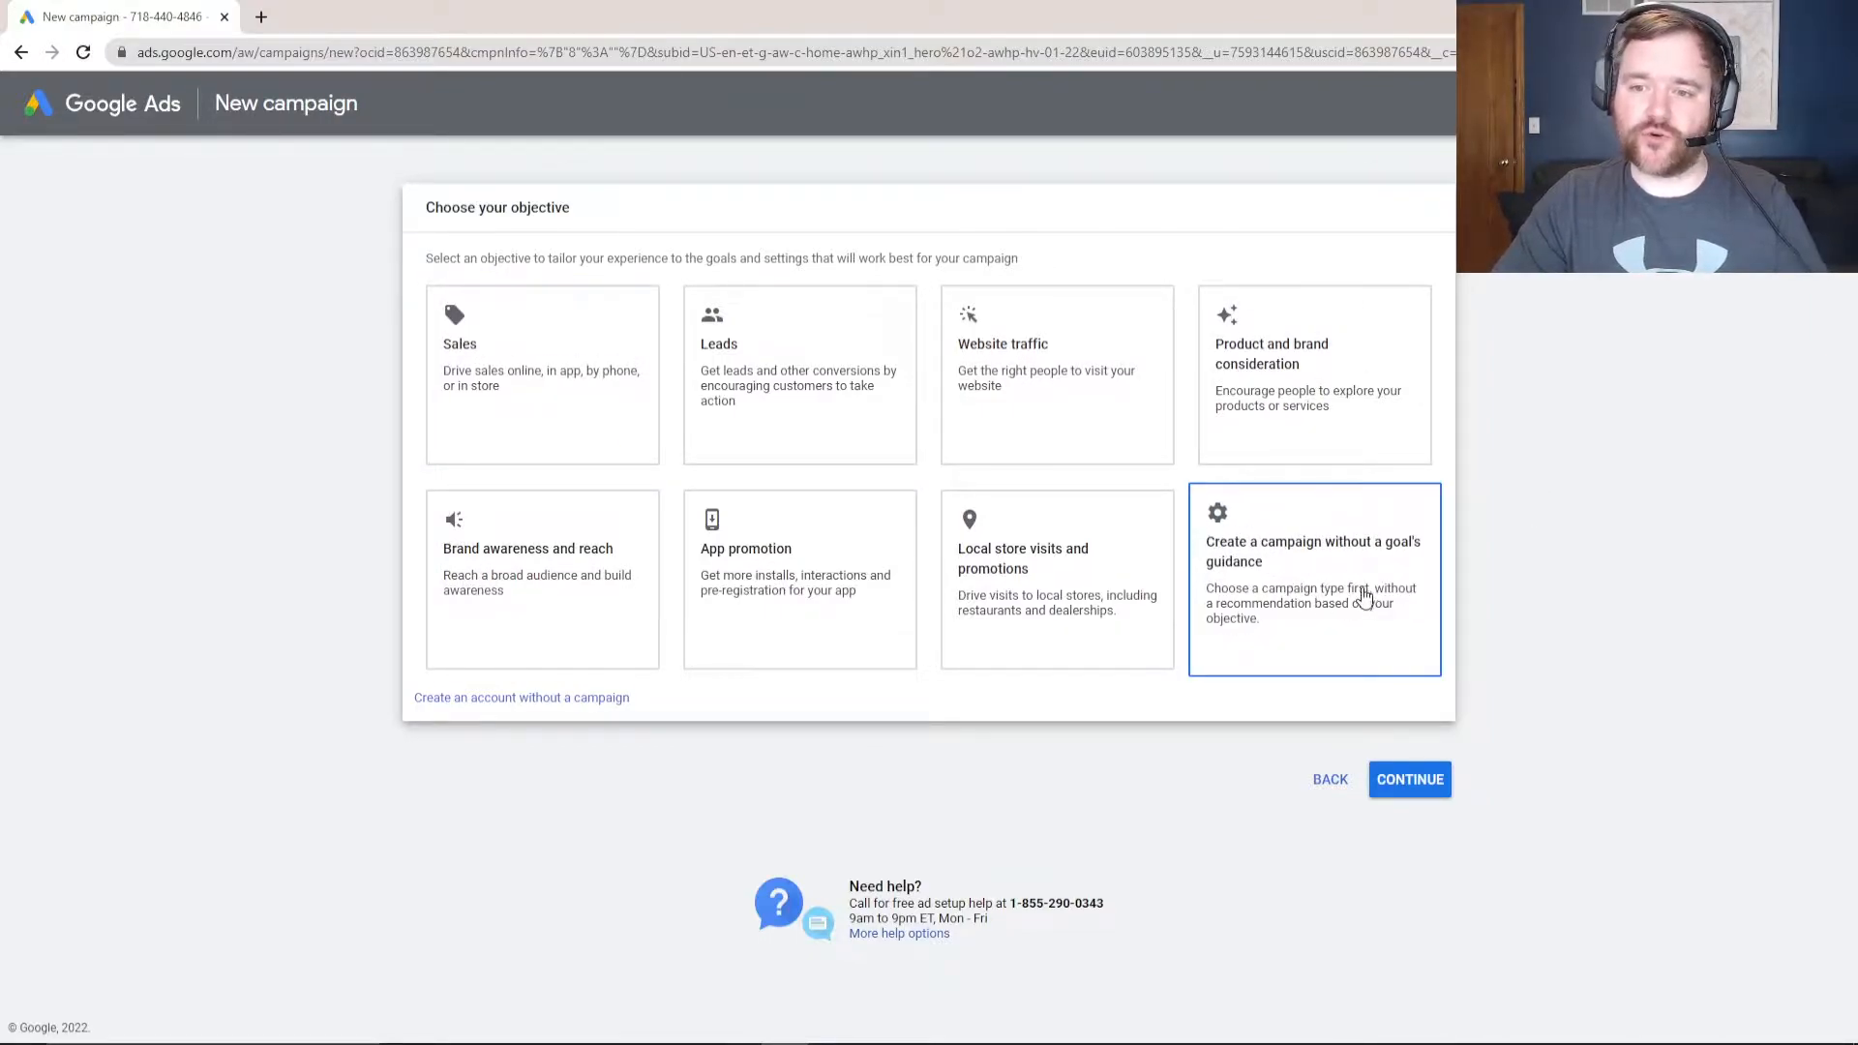
left_click(1285, 581)
left_click(512, 387)
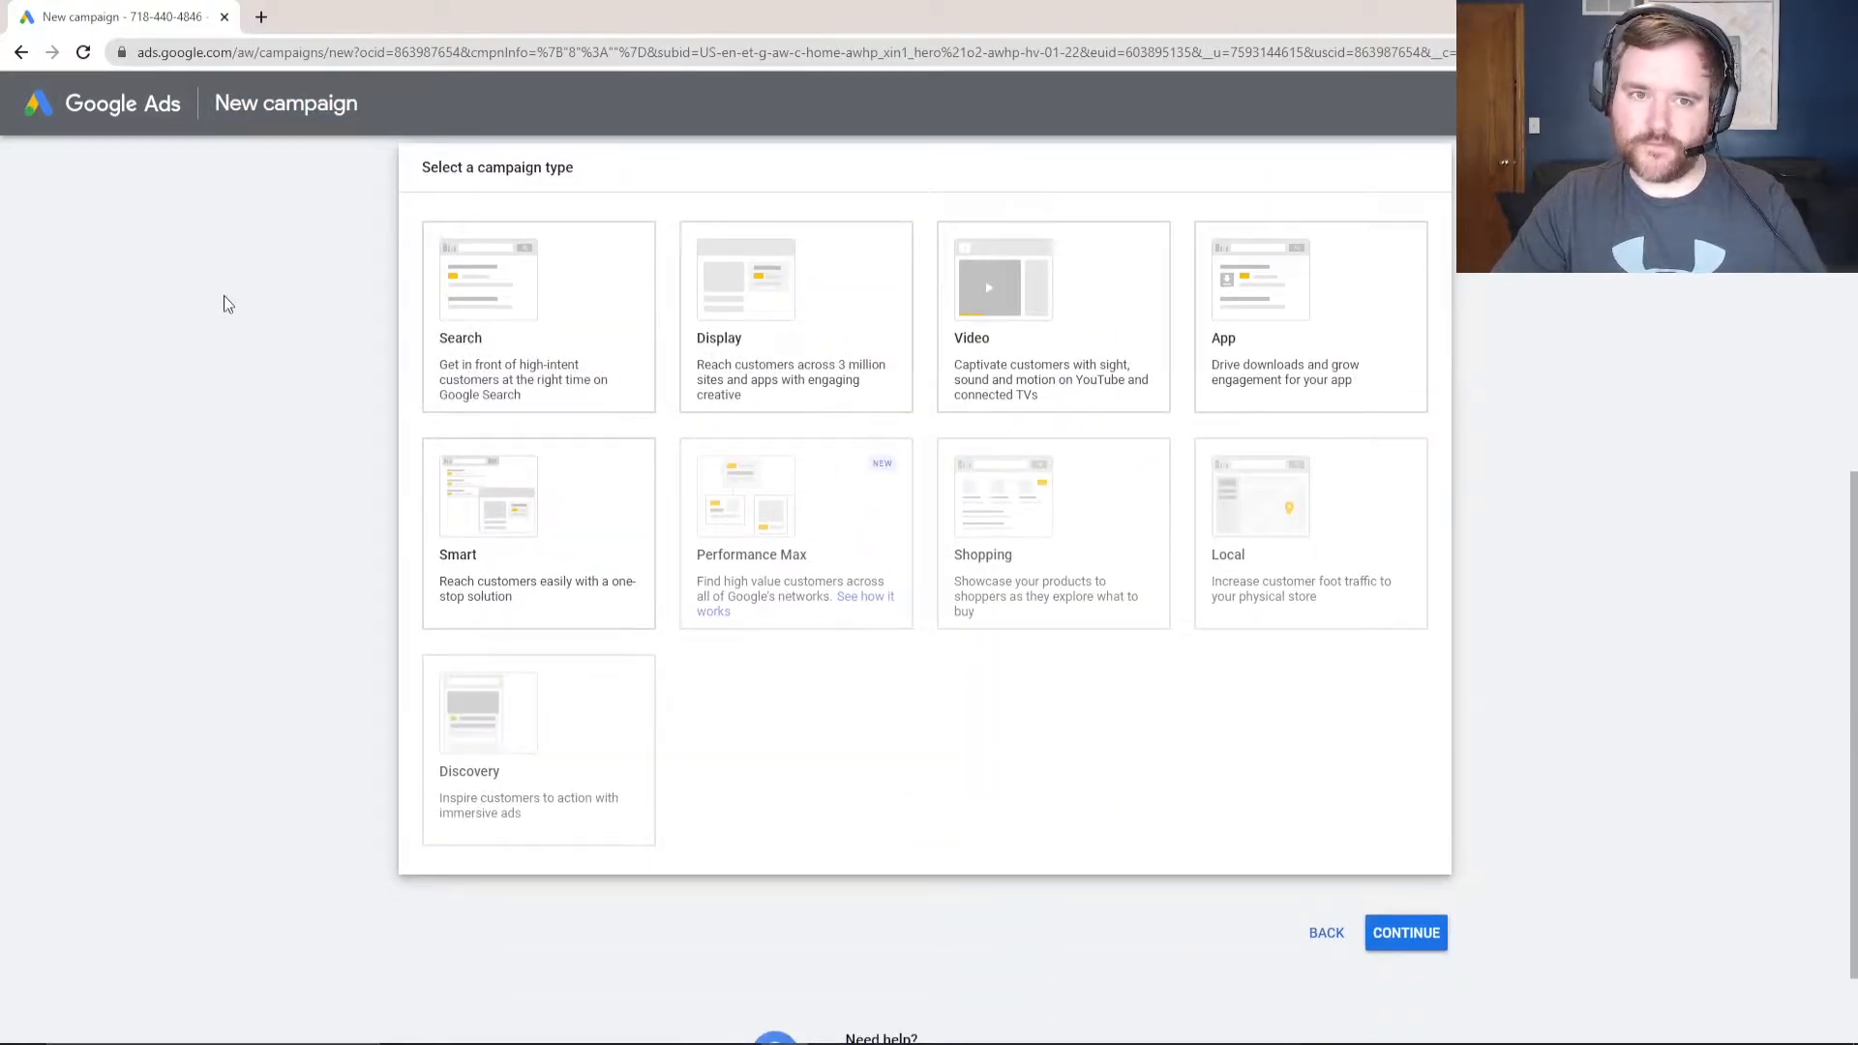
- Choose a Search campaign aimed at website visits and enter the business website address
left_click(514, 295)
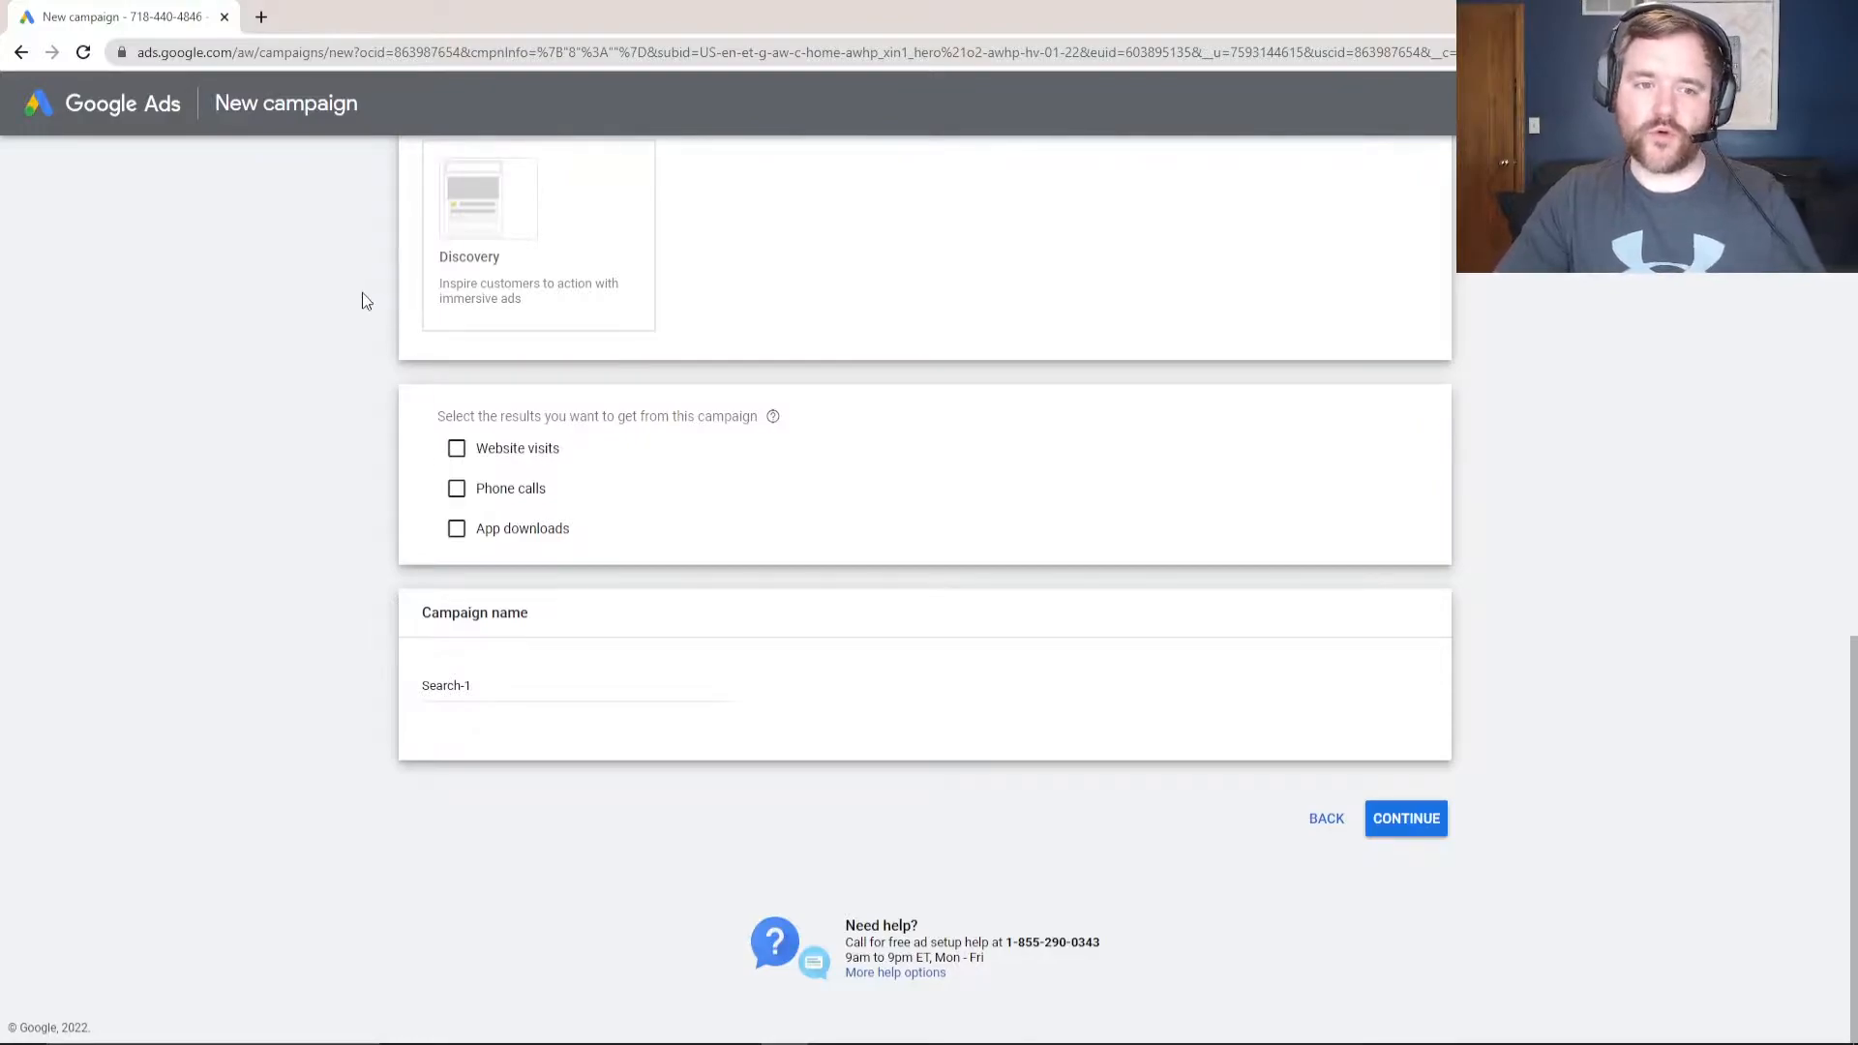
left_click(456, 451)
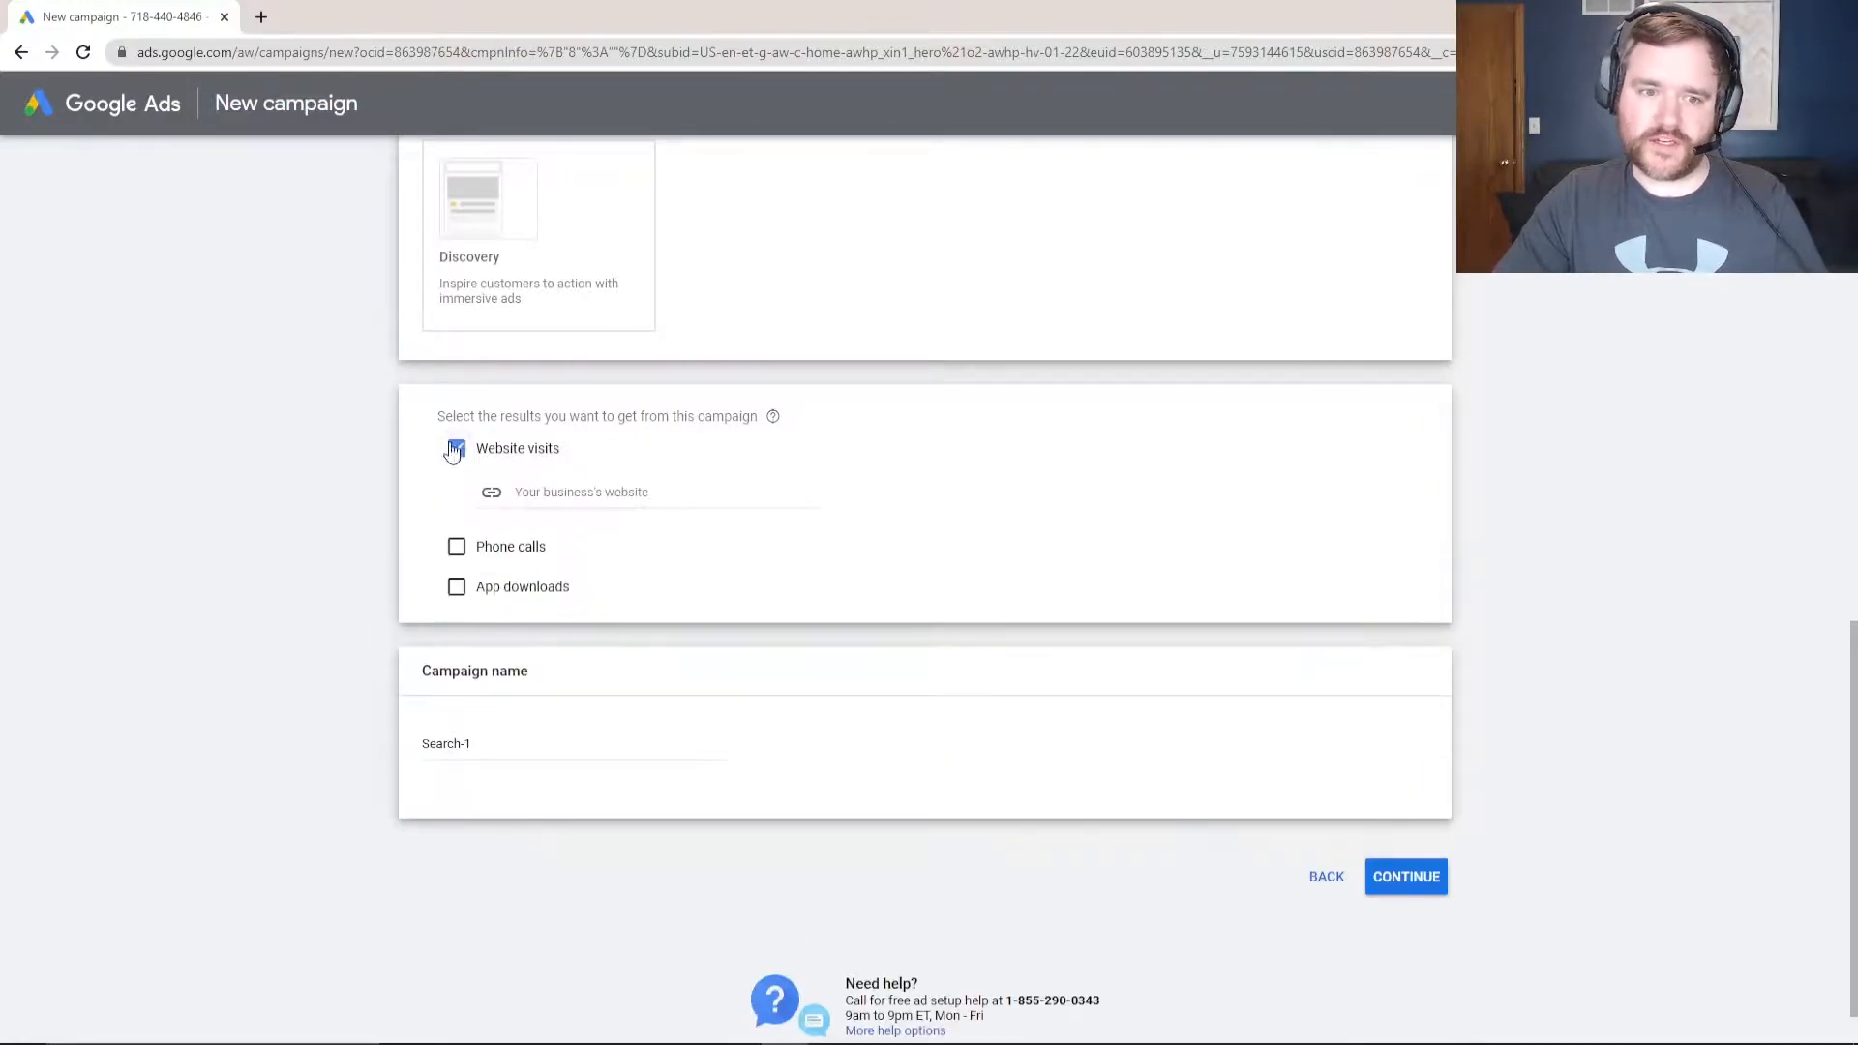
left_click(567, 489)
type("https://")
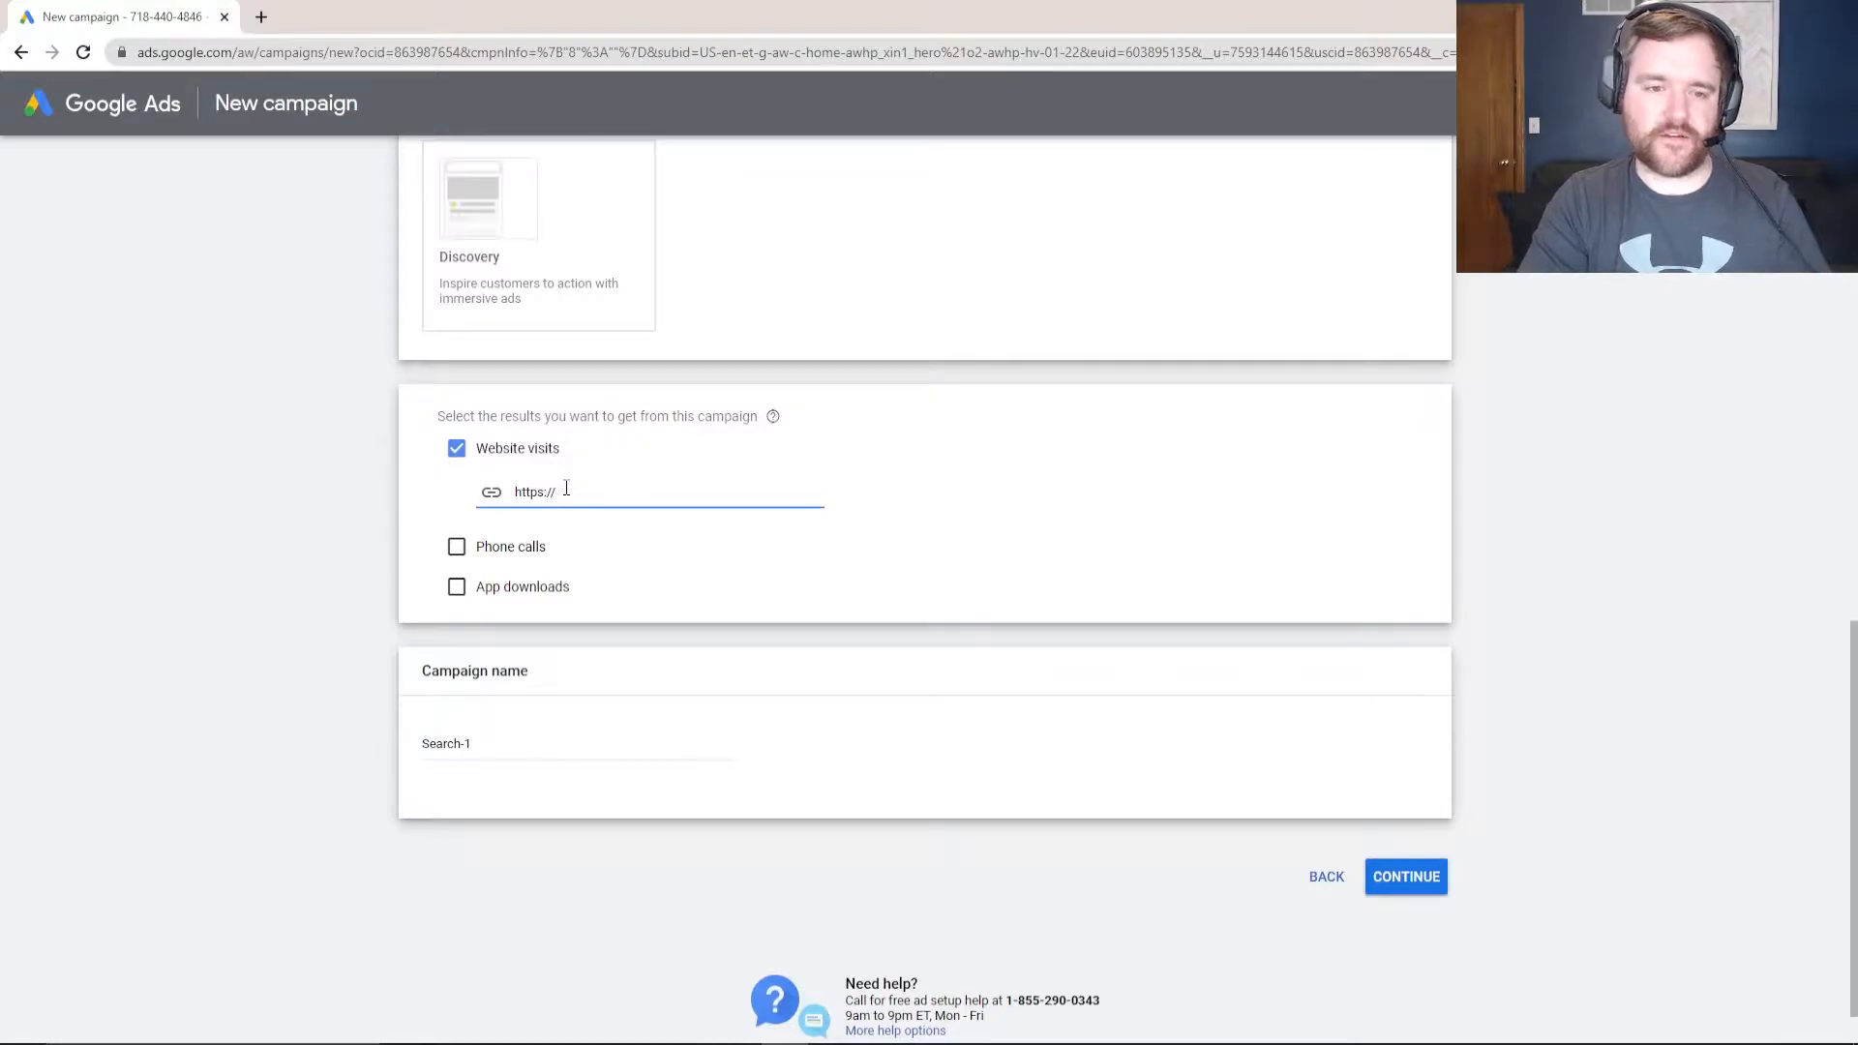
type("www.raysawvell.com")
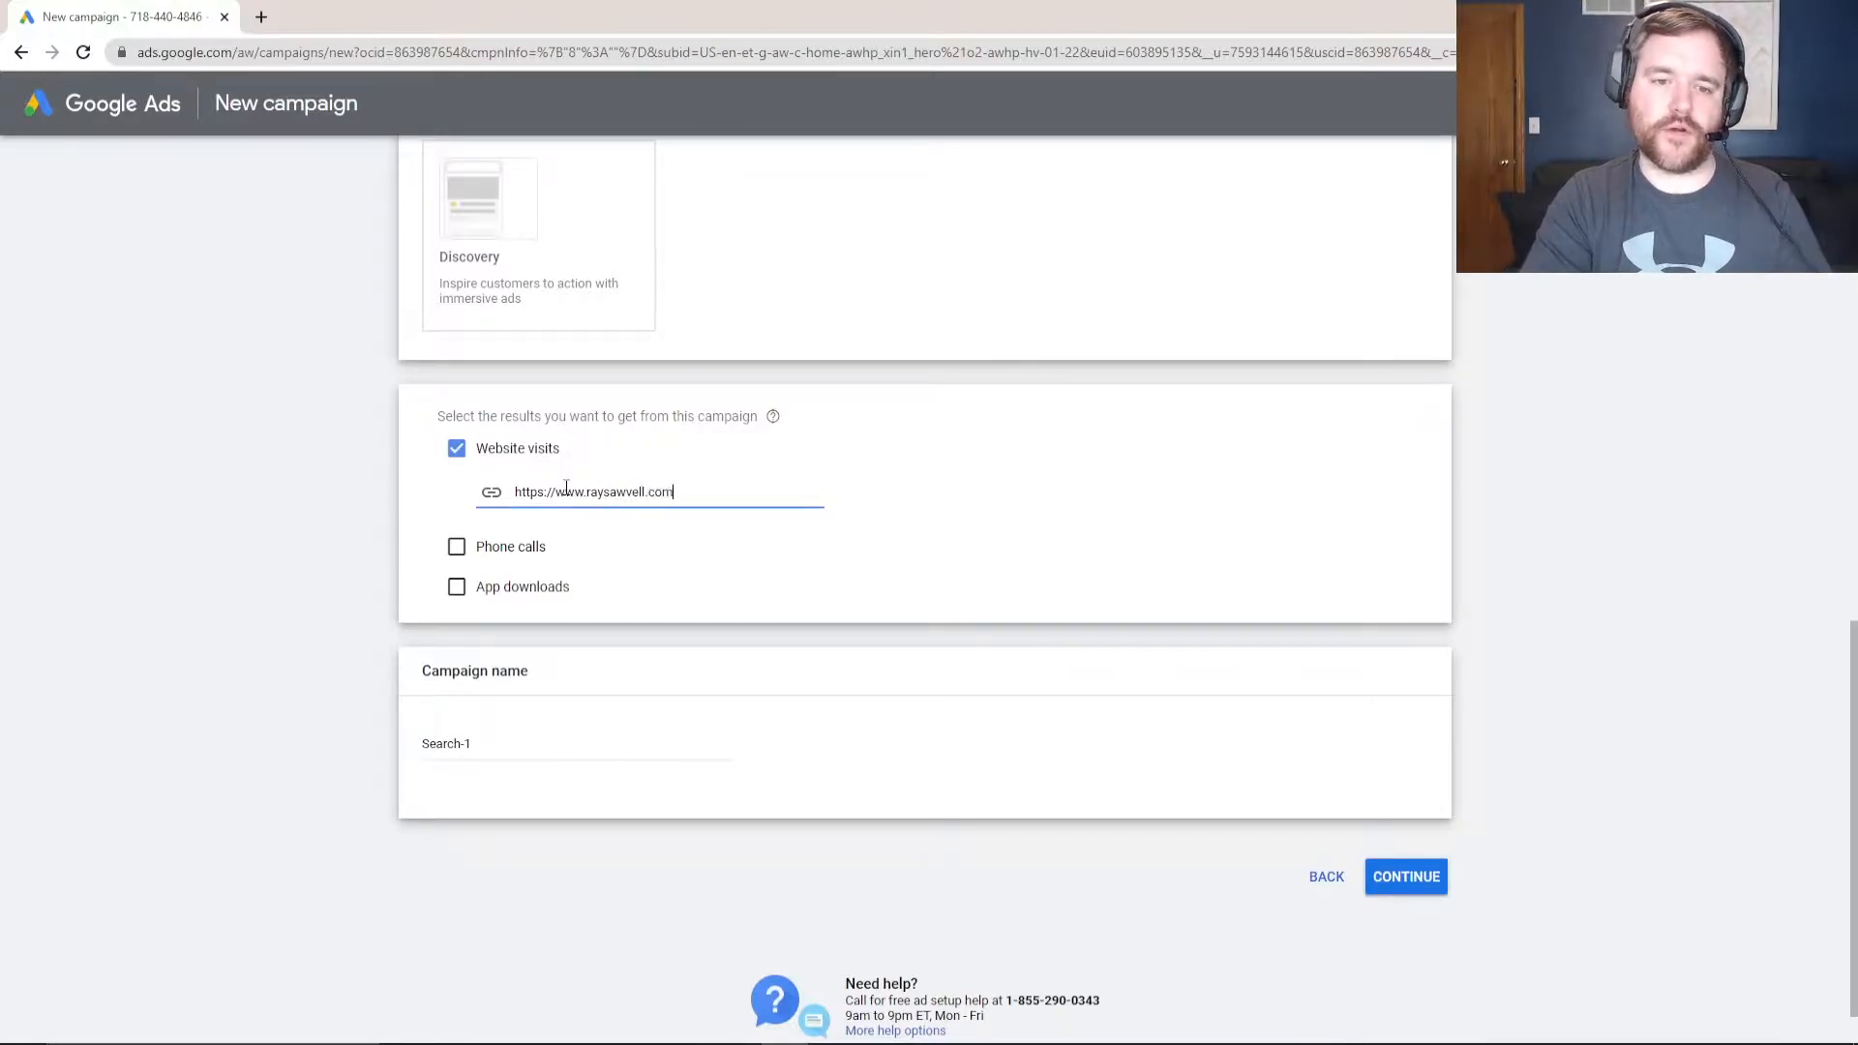
- Rename the campaign to 'Search Ads'
left_click(523, 737)
key("ctrl+a")
type("Search ")
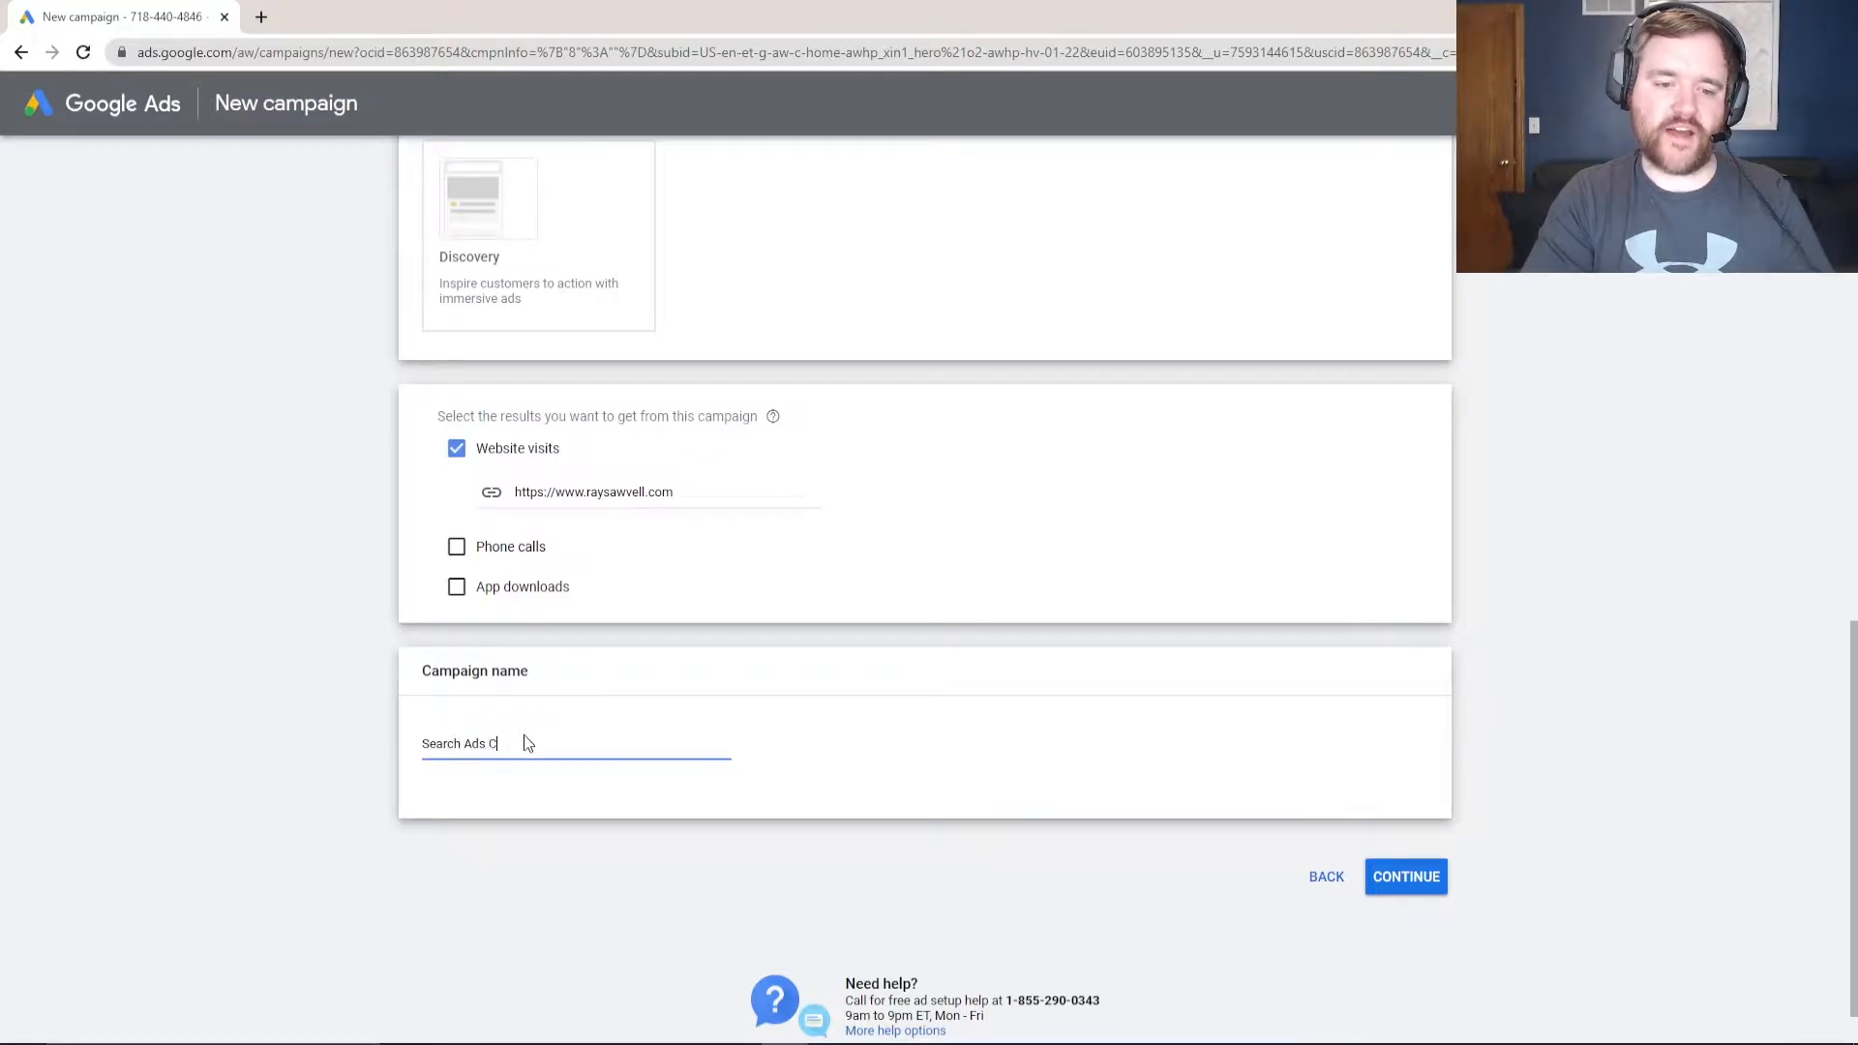
type("Ads Campa")
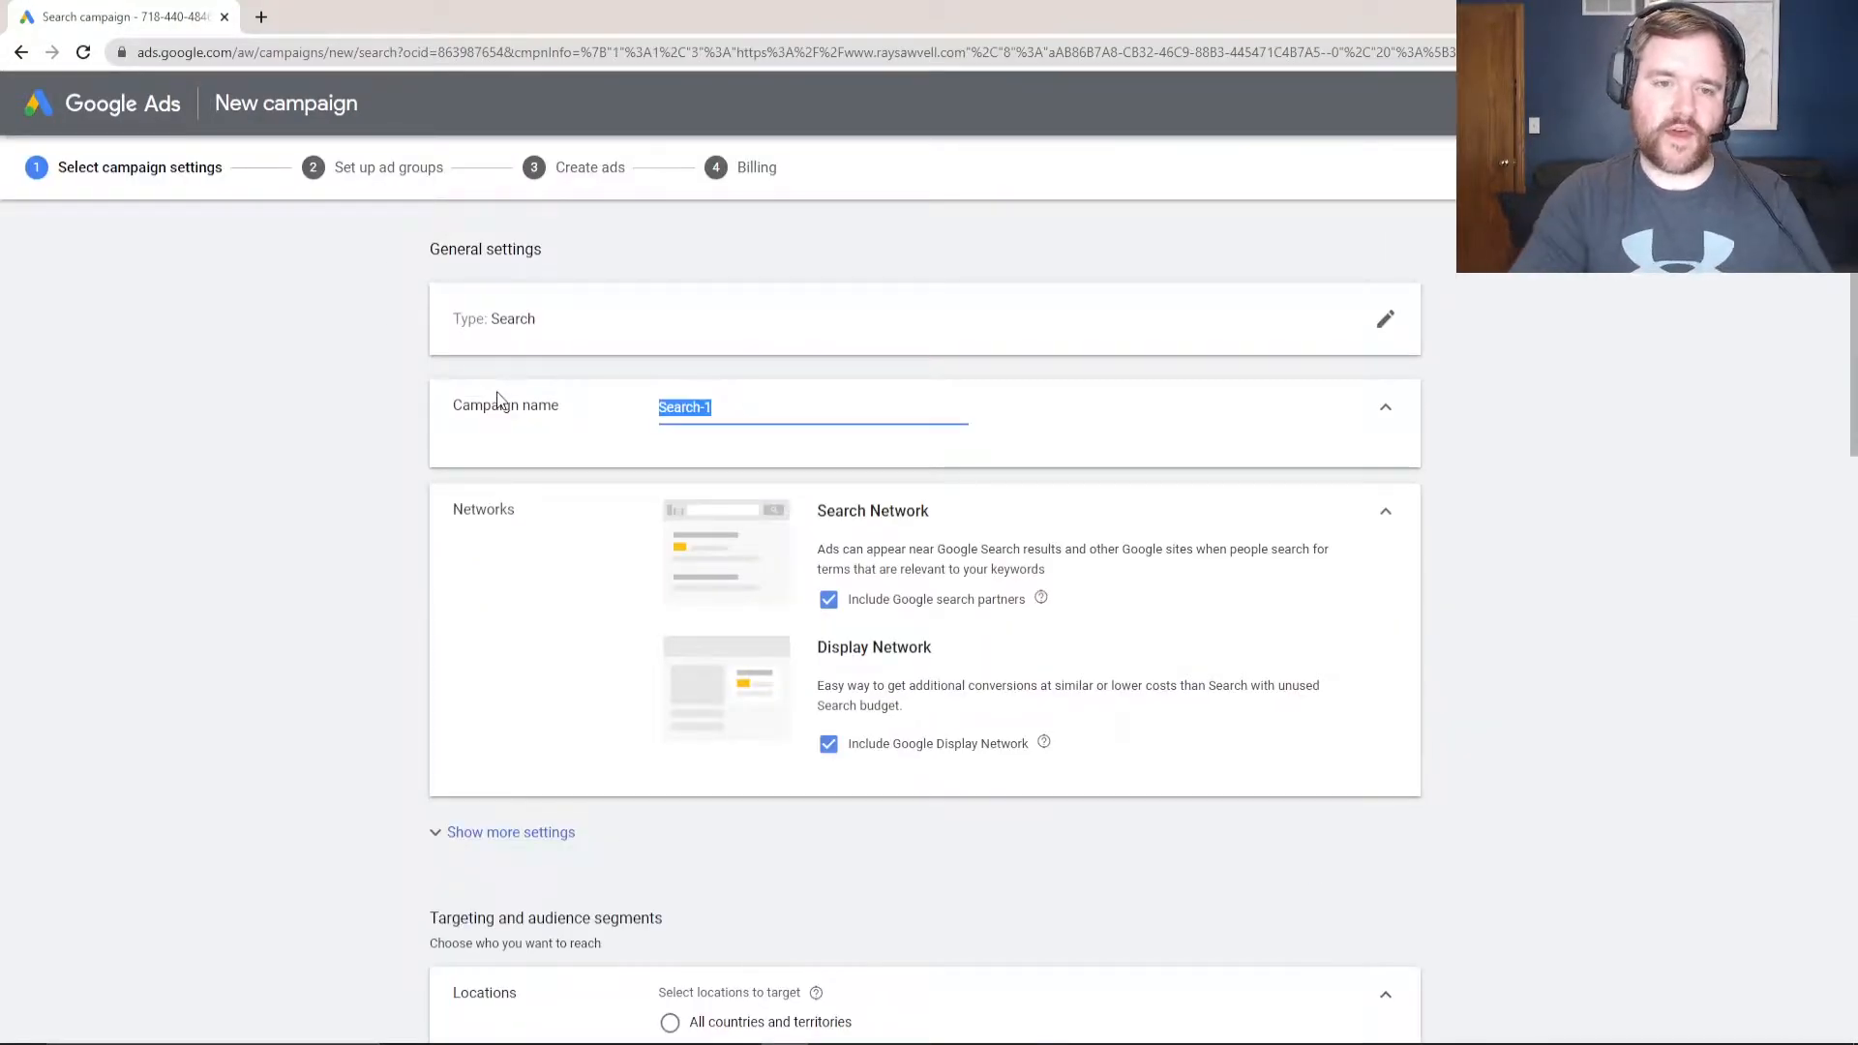
type("Search Ads")
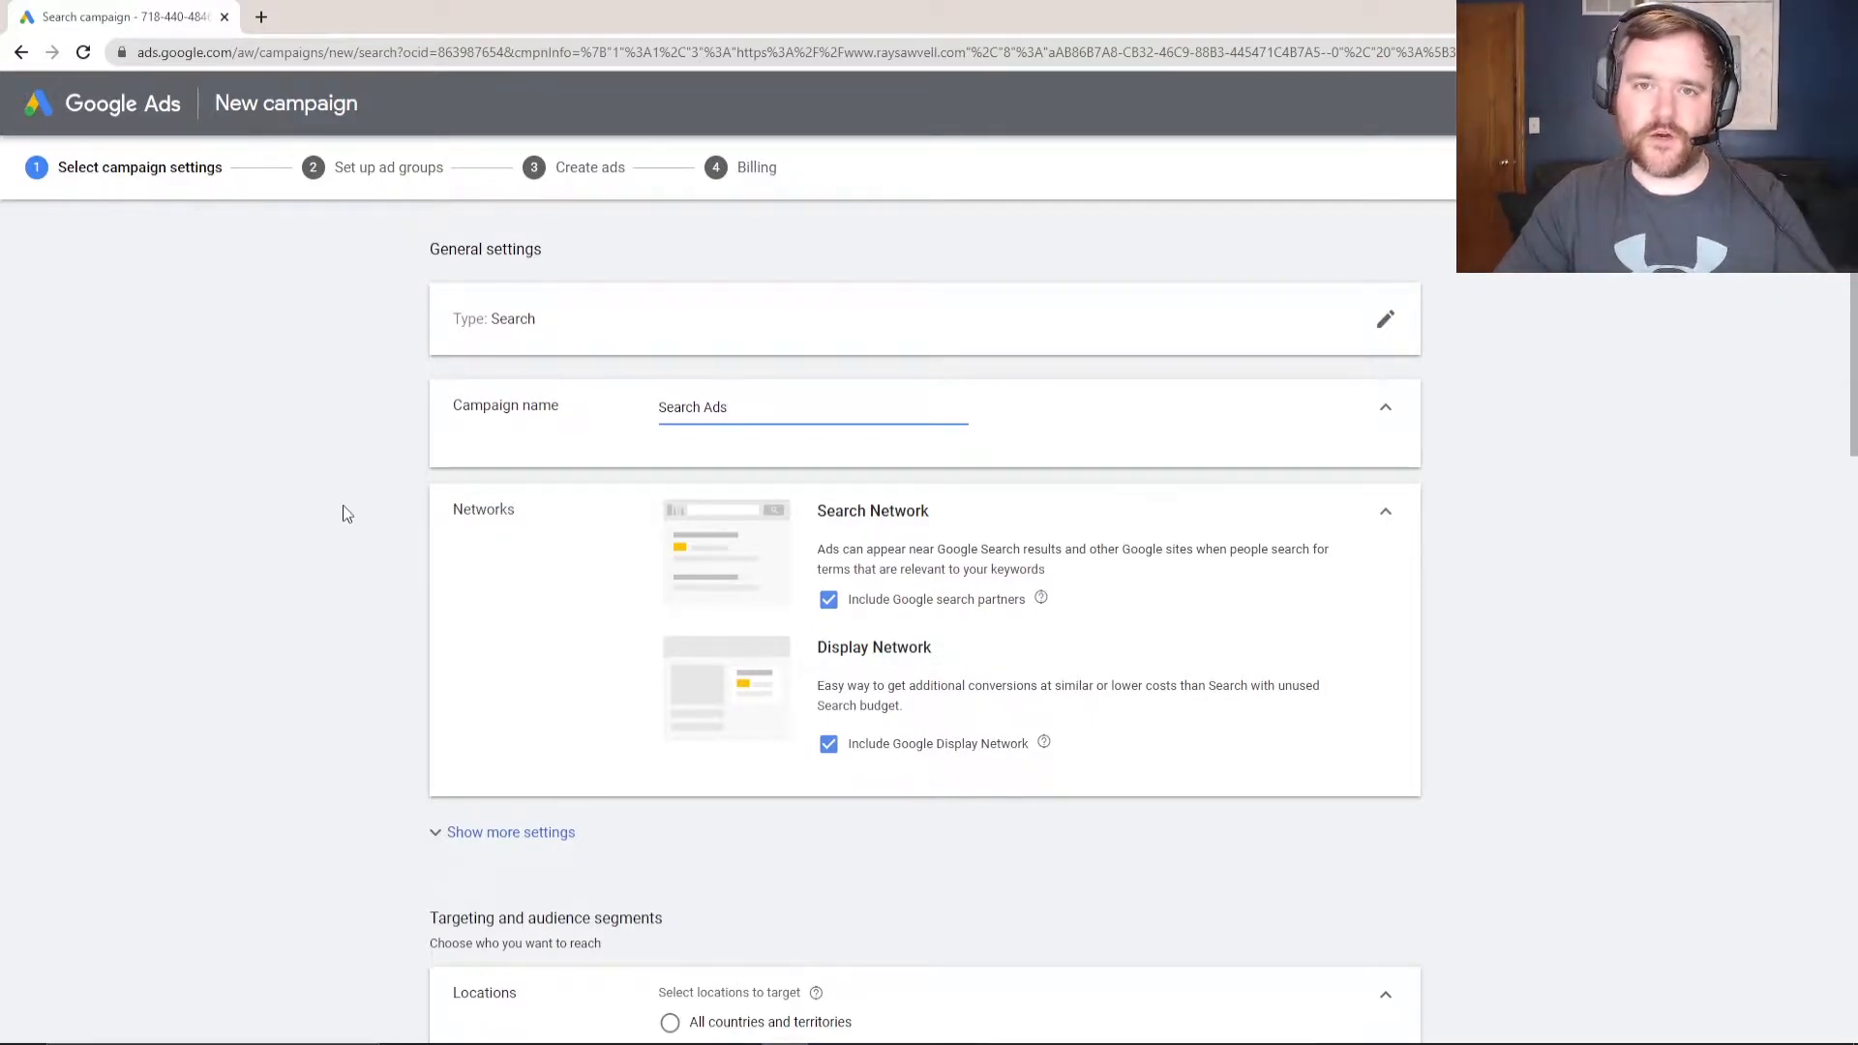
- Untick the Display Network and Google search partners, then expand the additional settings
scroll(484, 547, "down", 1)
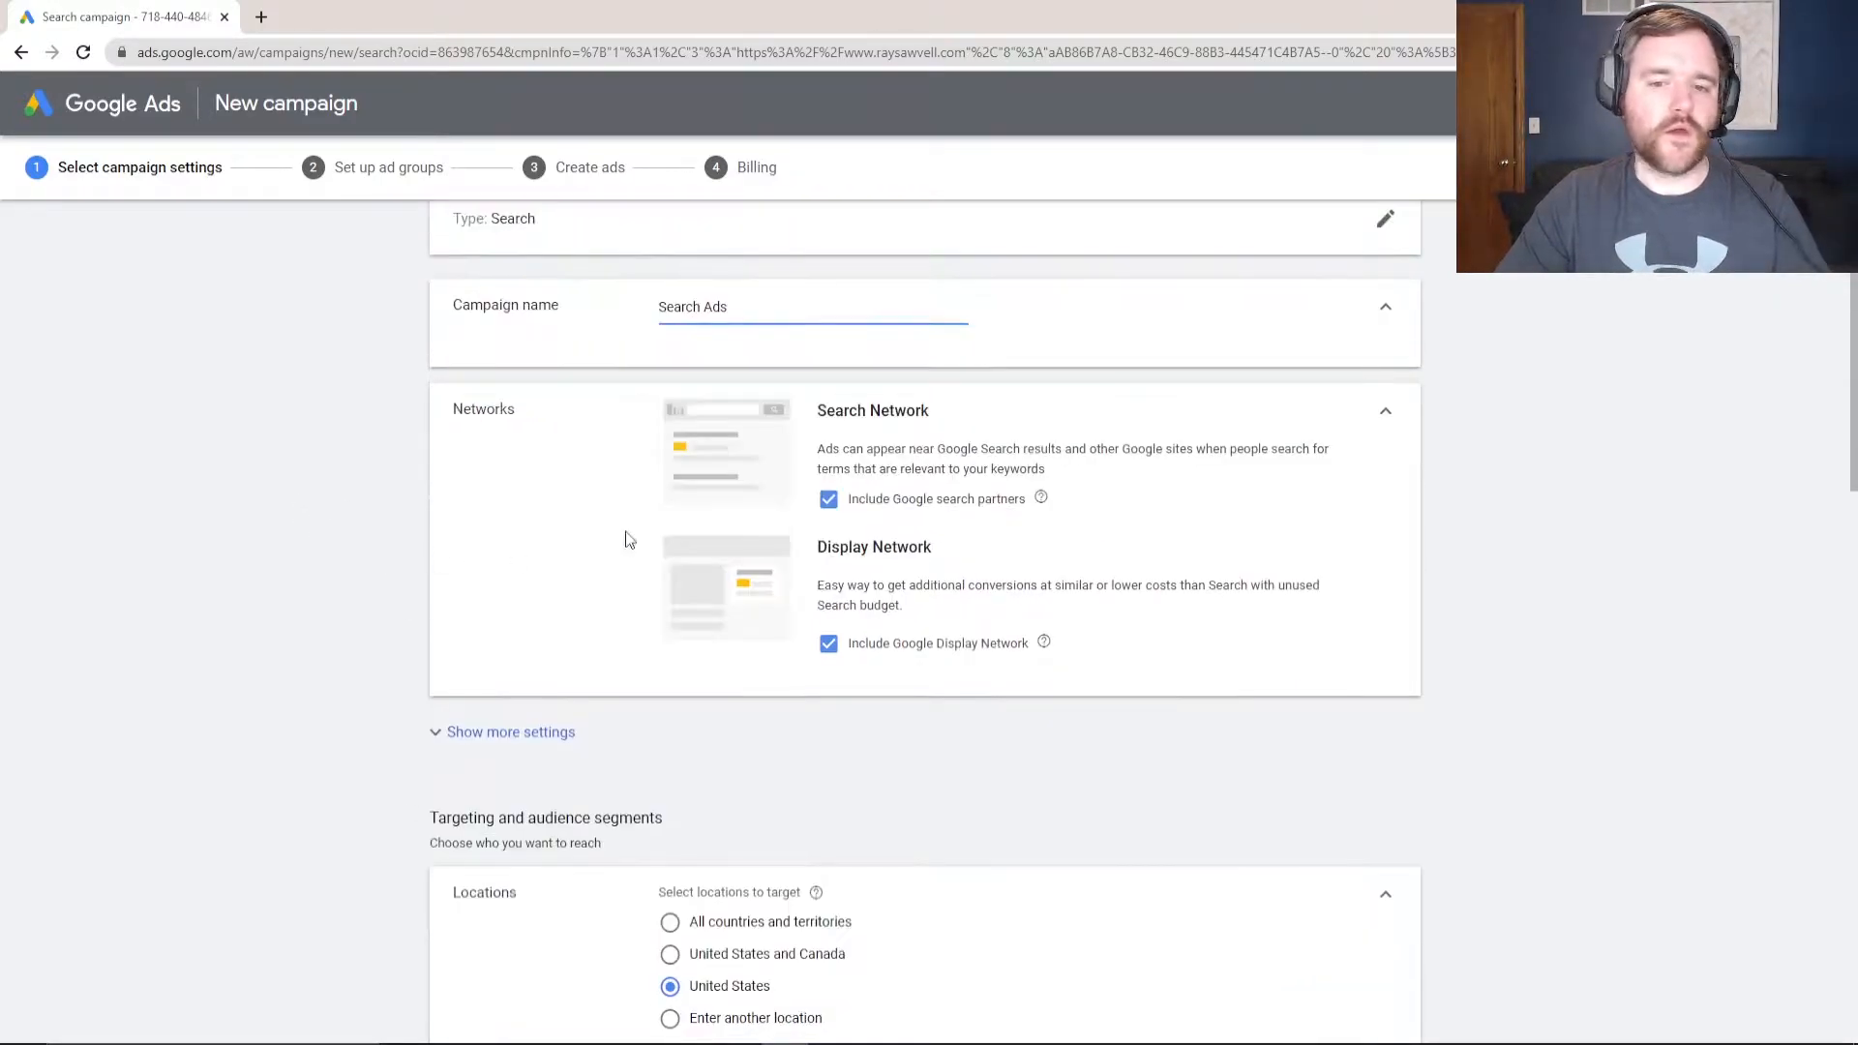
scroll(822, 573, "up", 1)
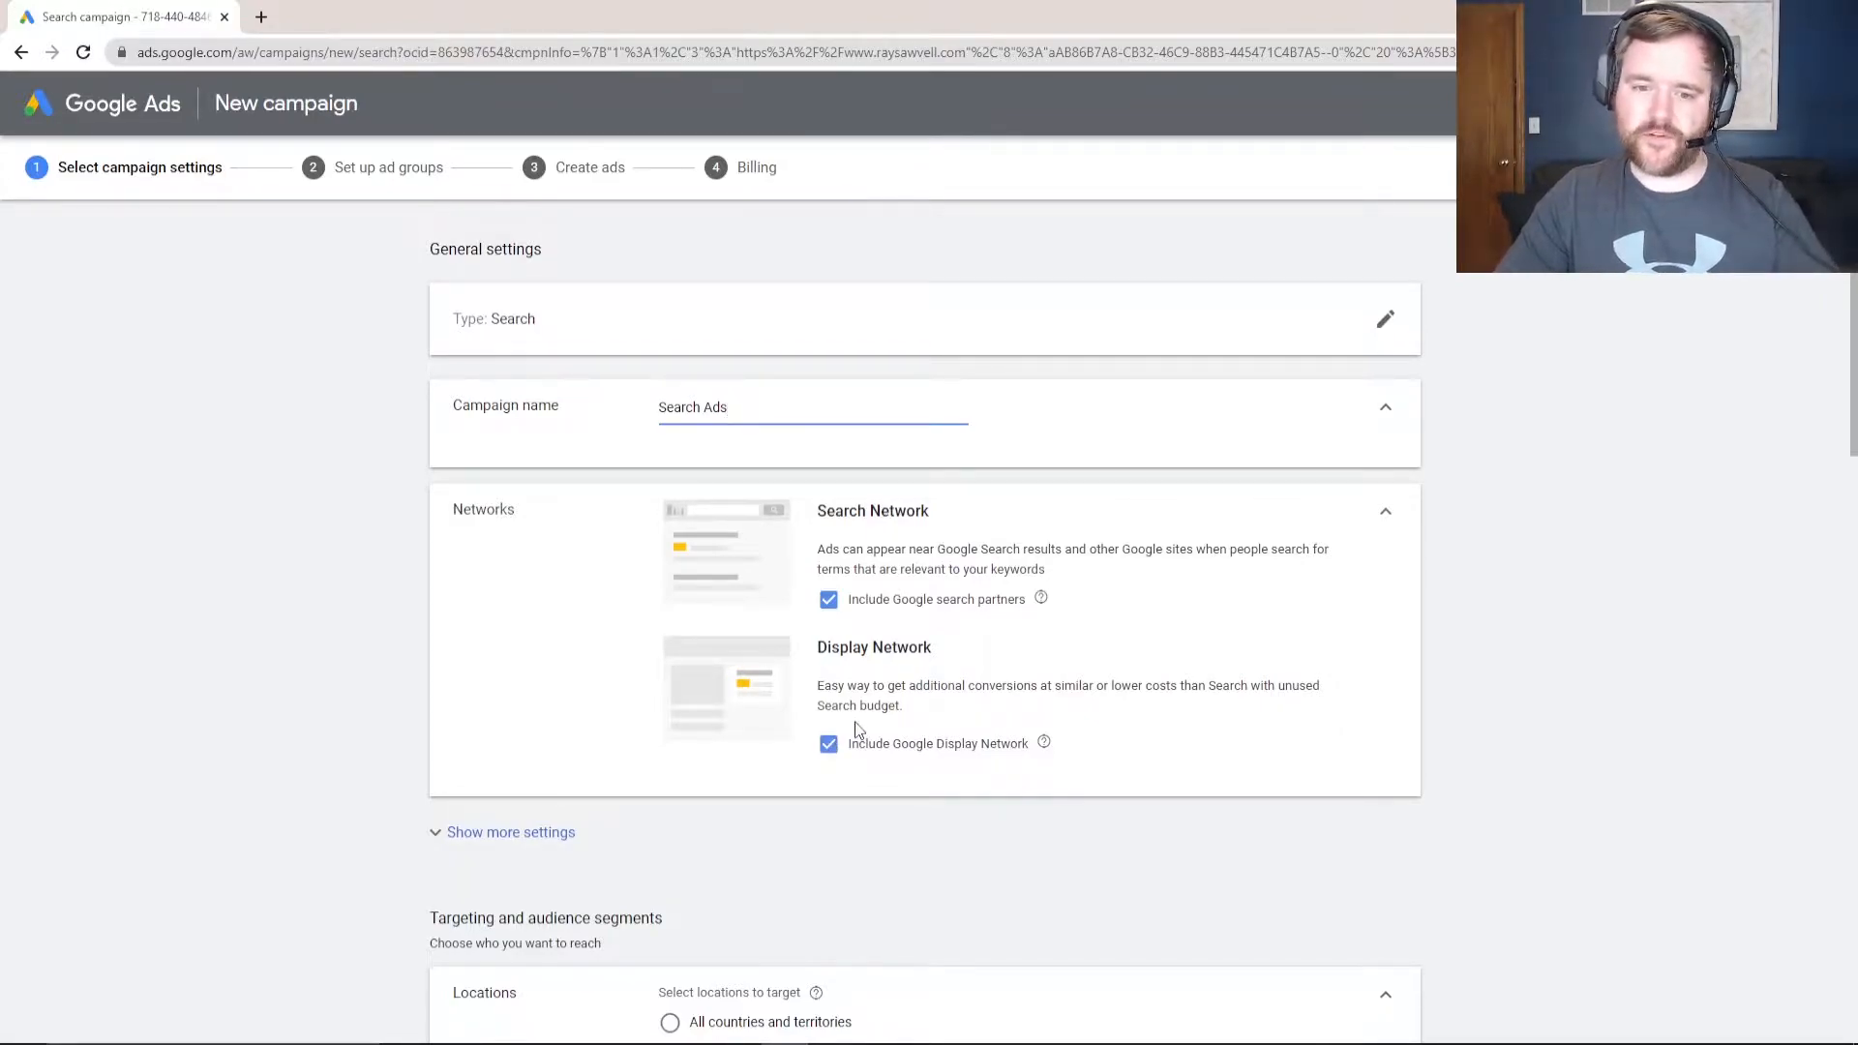
left_click(833, 747)
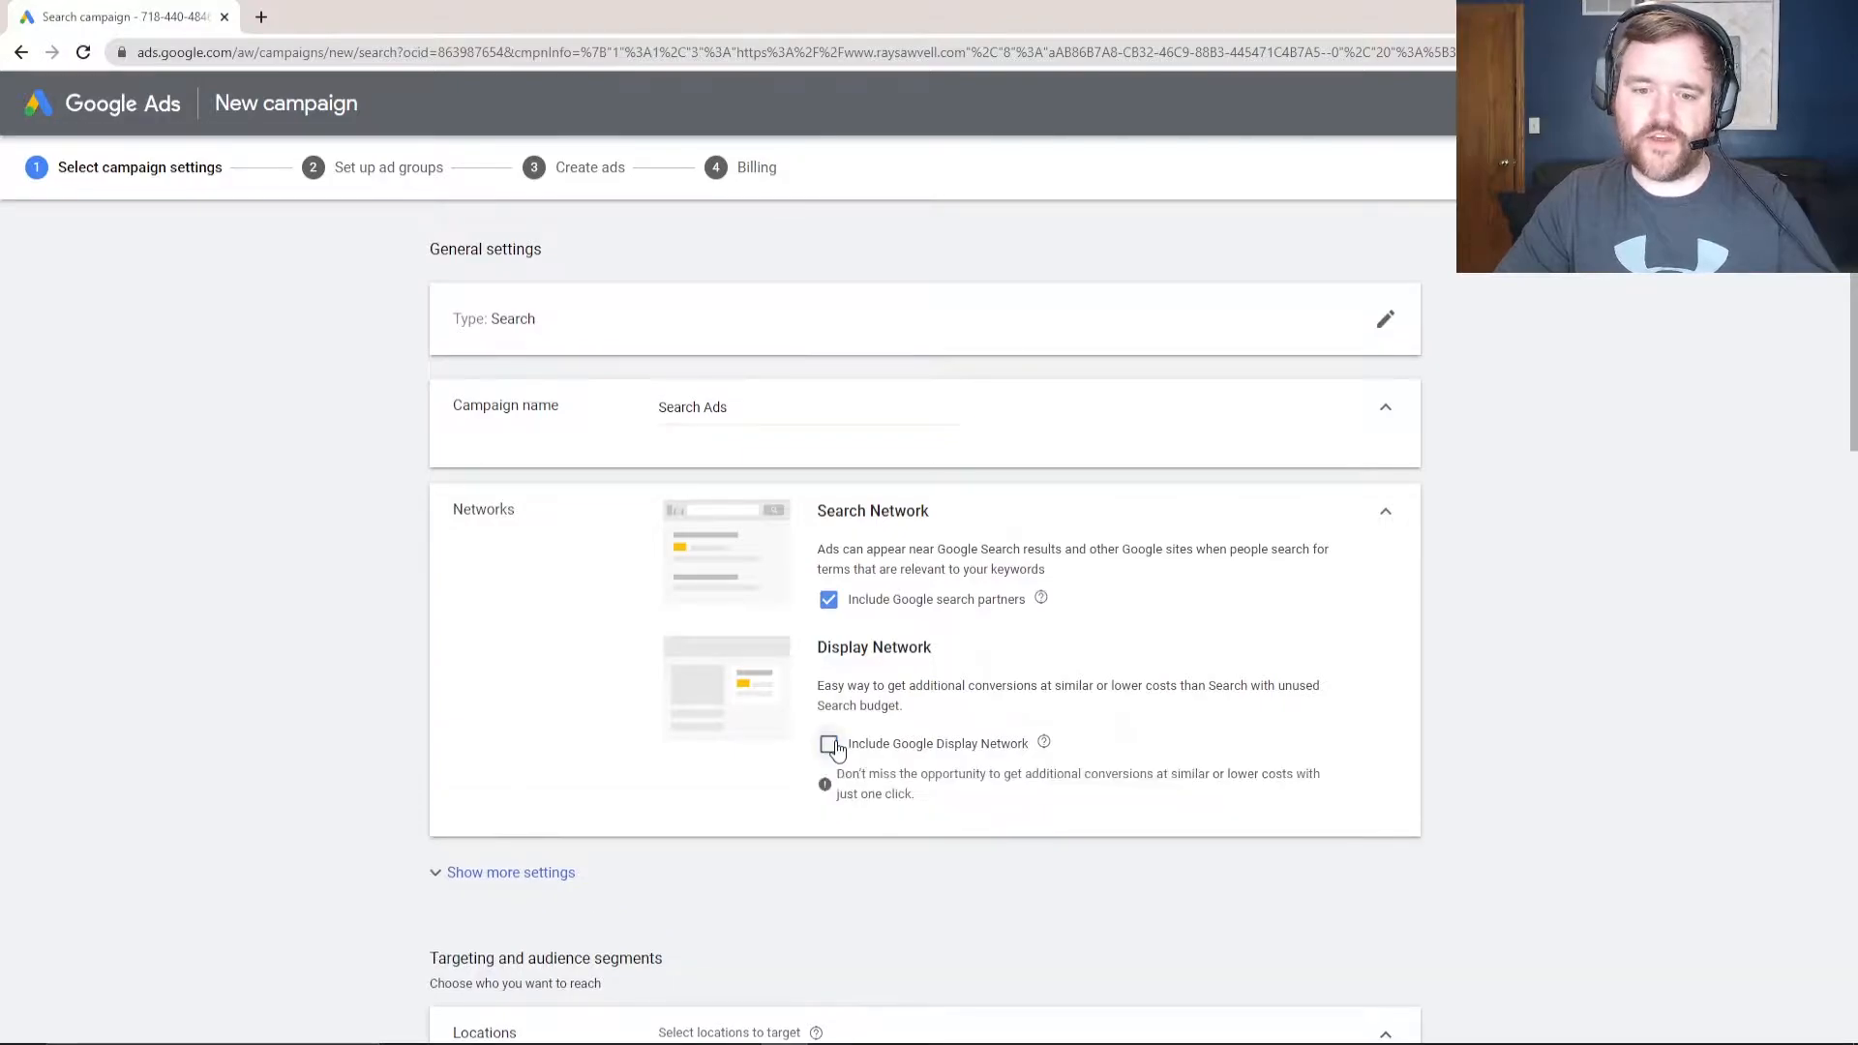
left_click(829, 603)
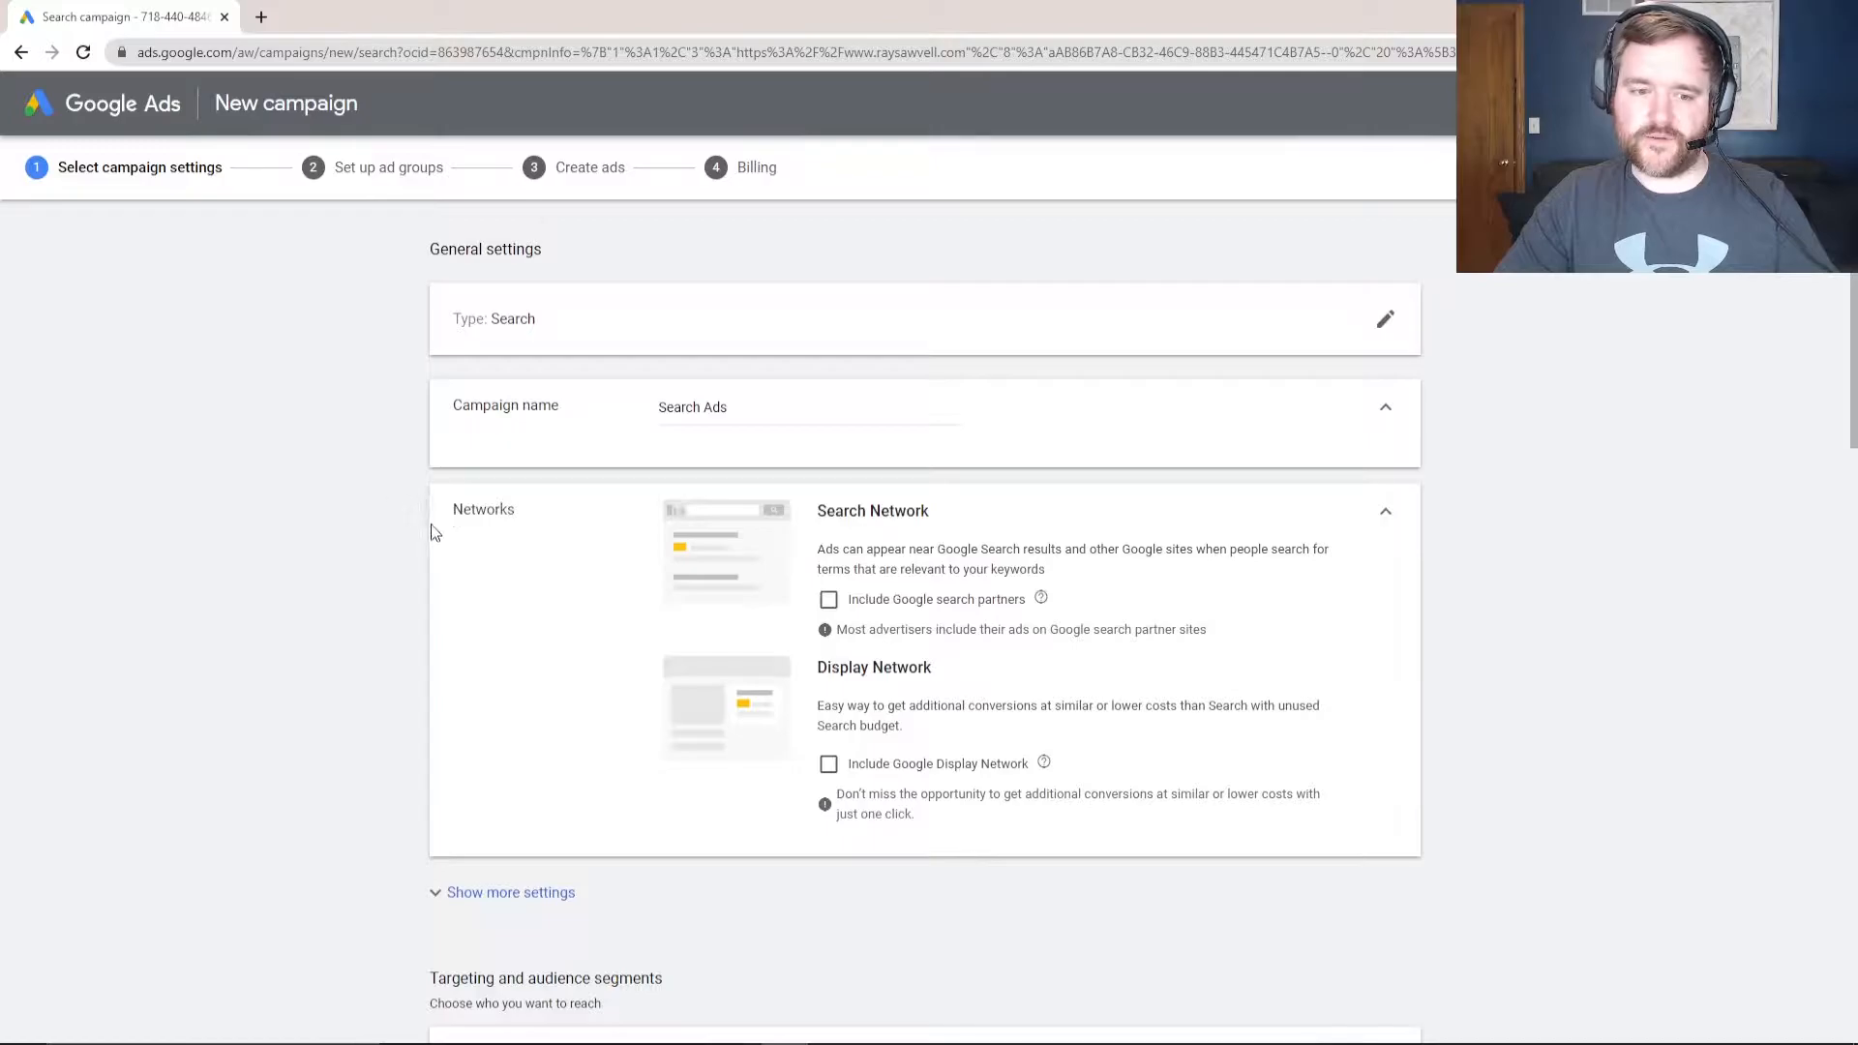
left_click(491, 887)
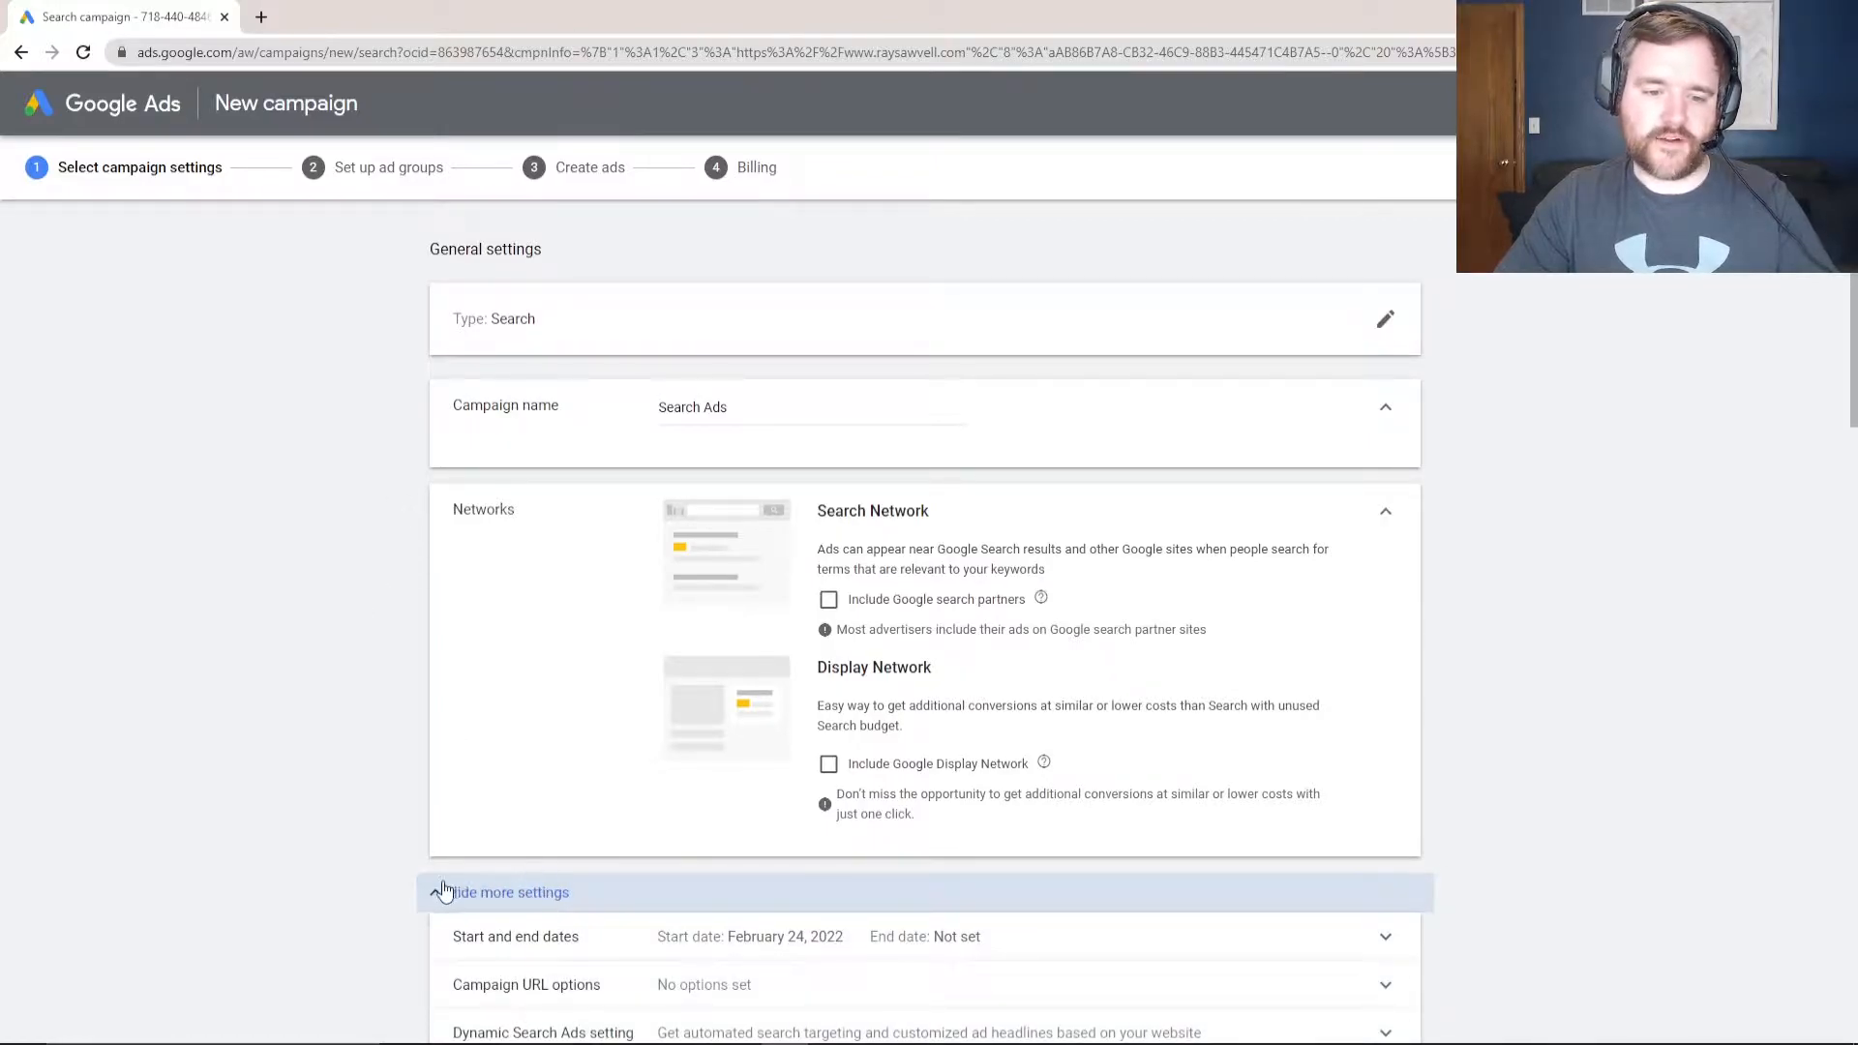
- Try a Mar 31, 2022 end date, then remove it so ads keep running
scroll(199, 780, "down", 2)
left_click(643, 743)
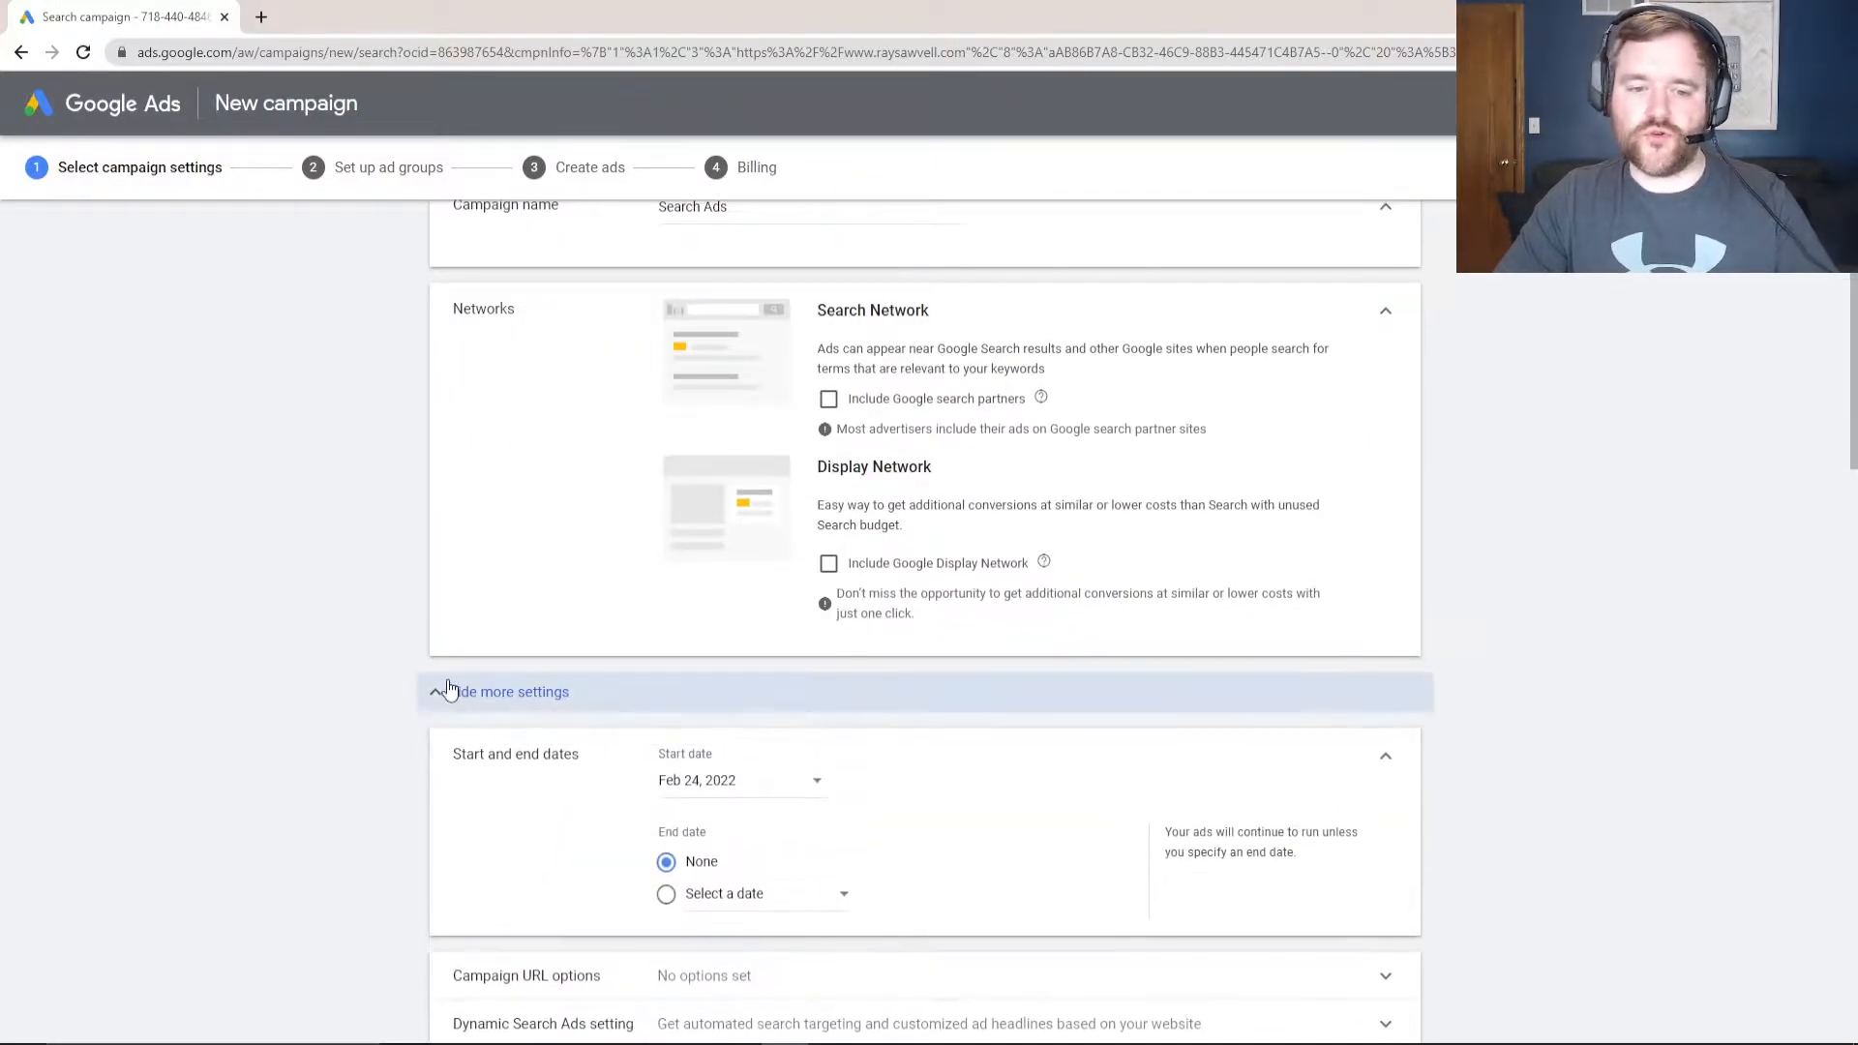
scroll(455, 677, "down", 1)
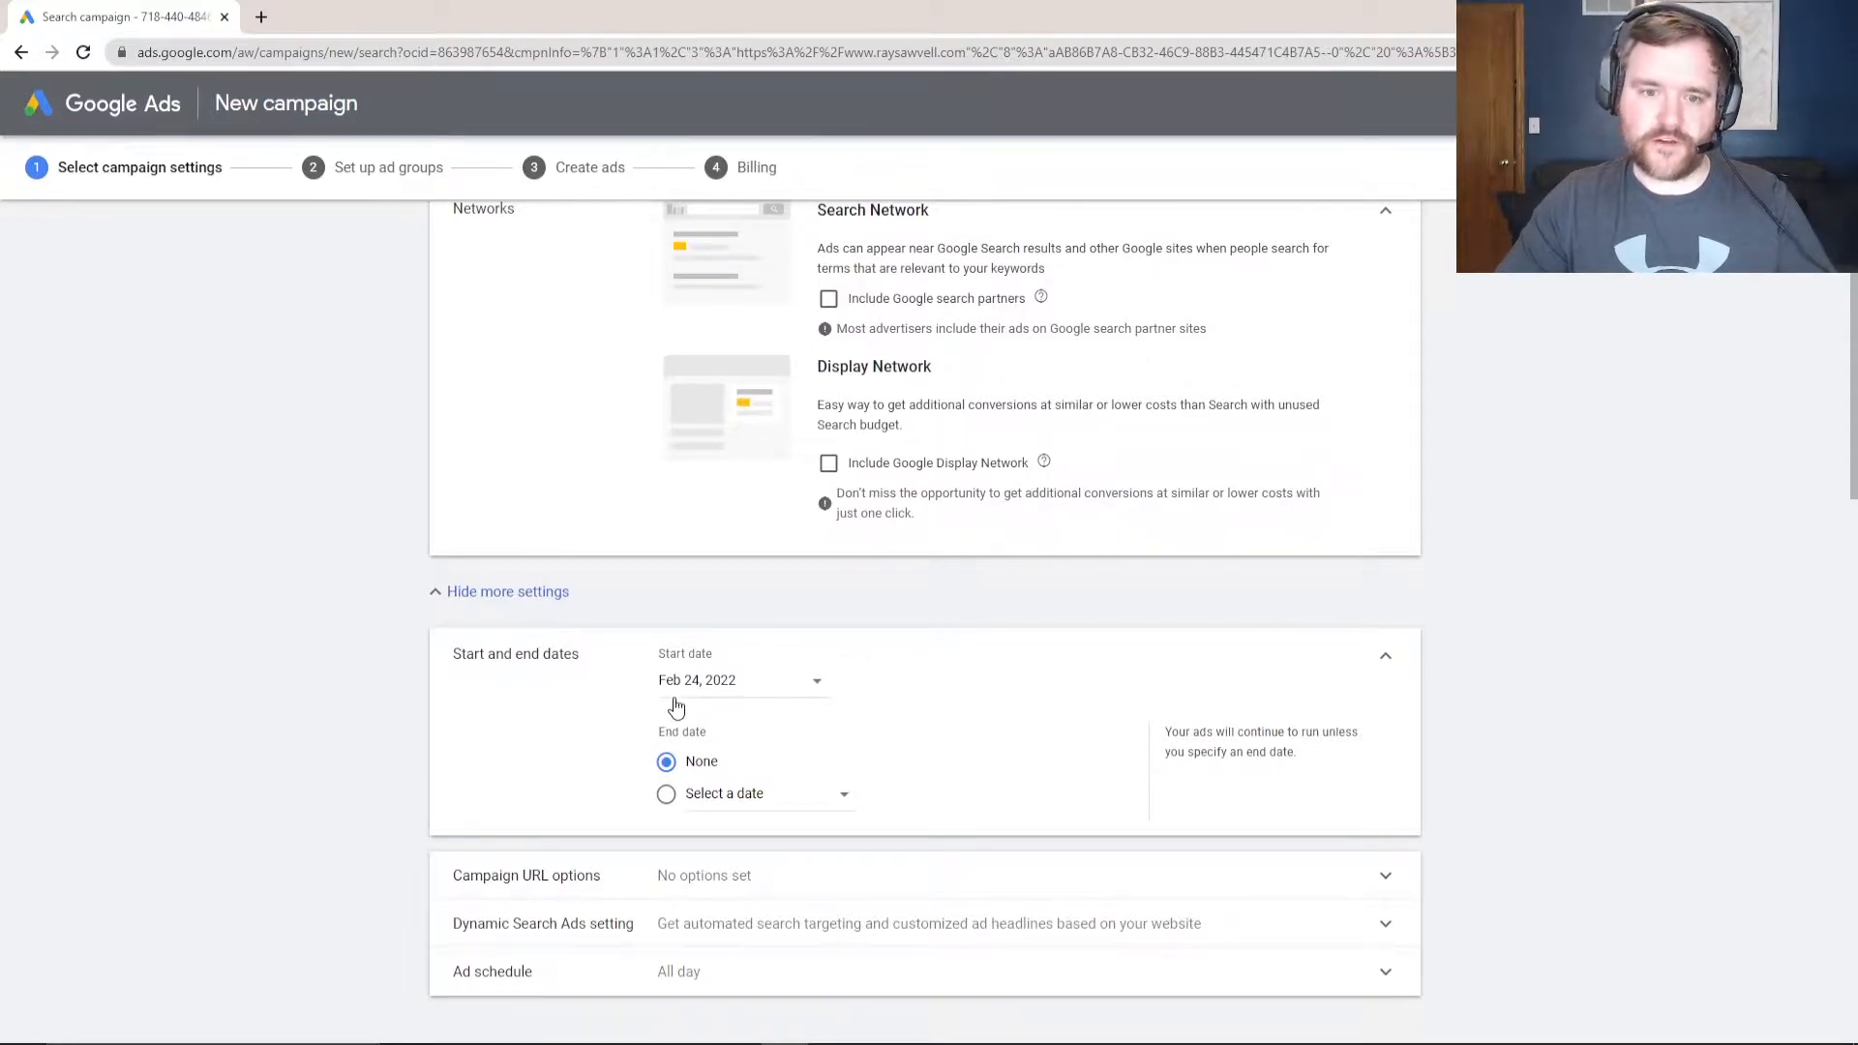
left_click(664, 797)
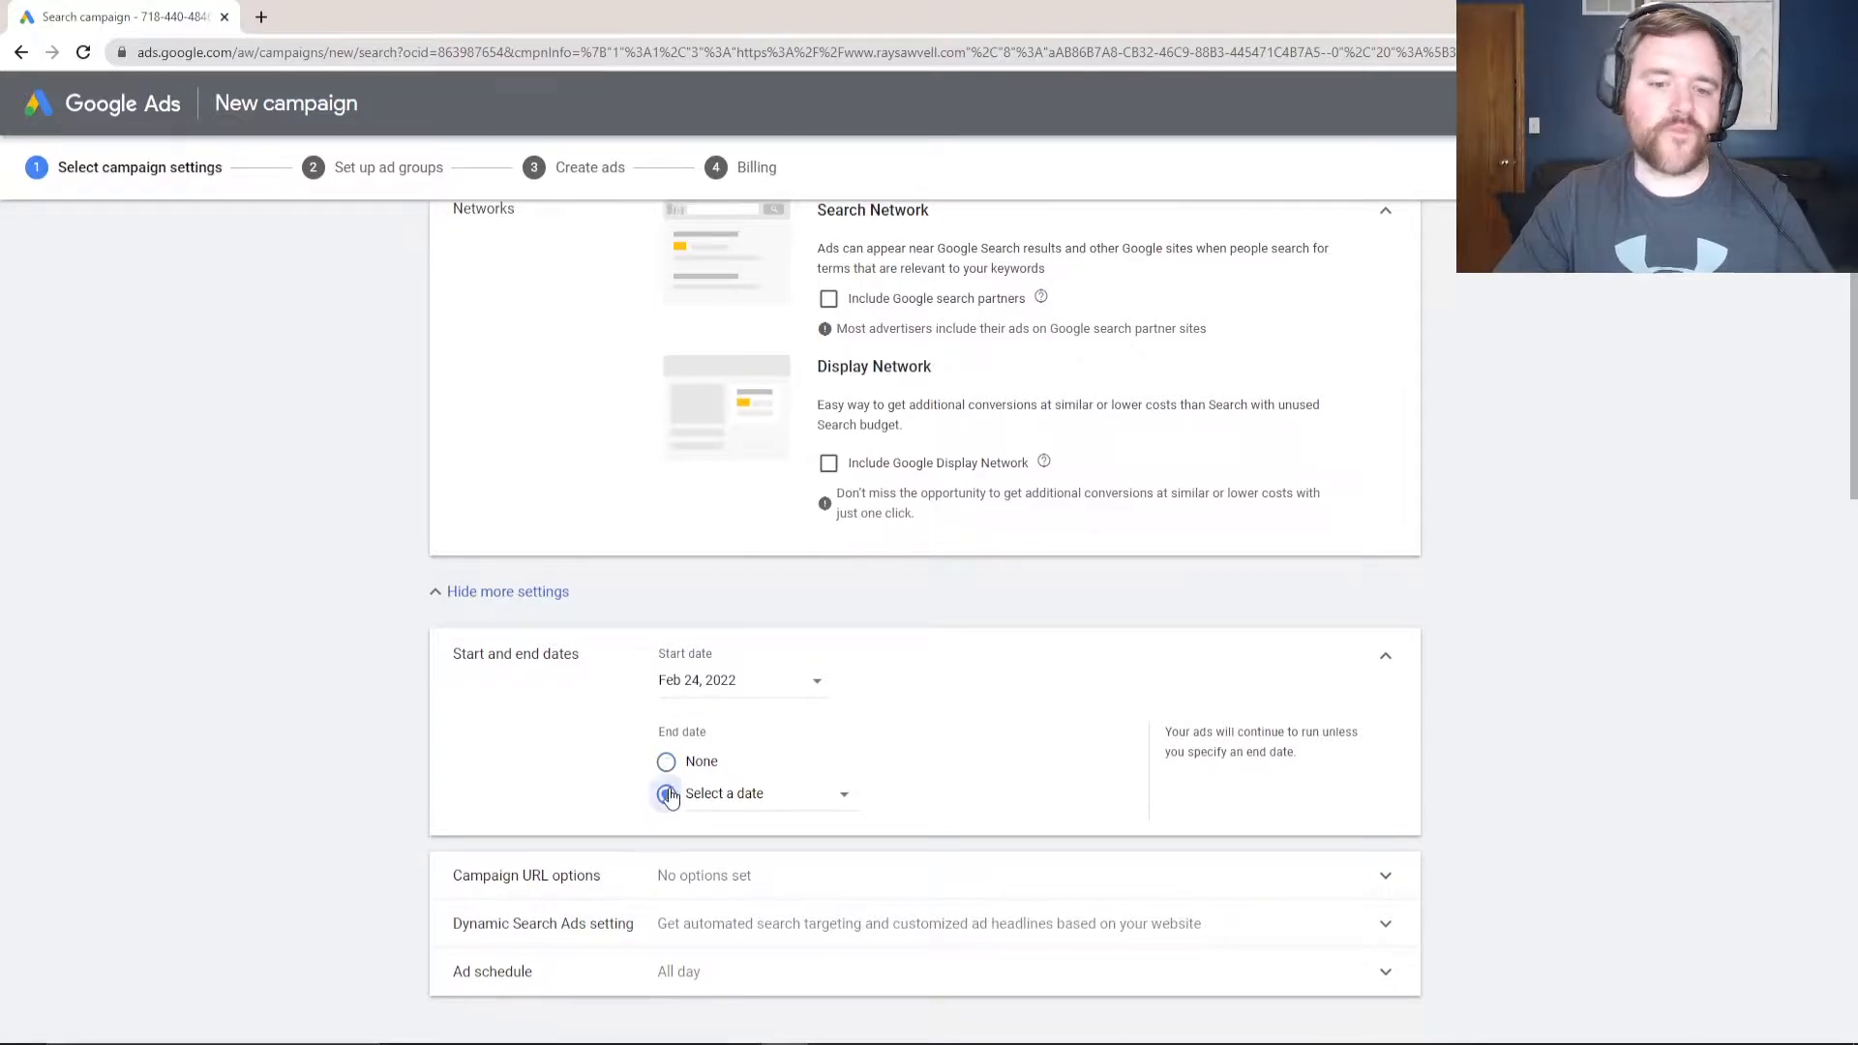
left_click(721, 804)
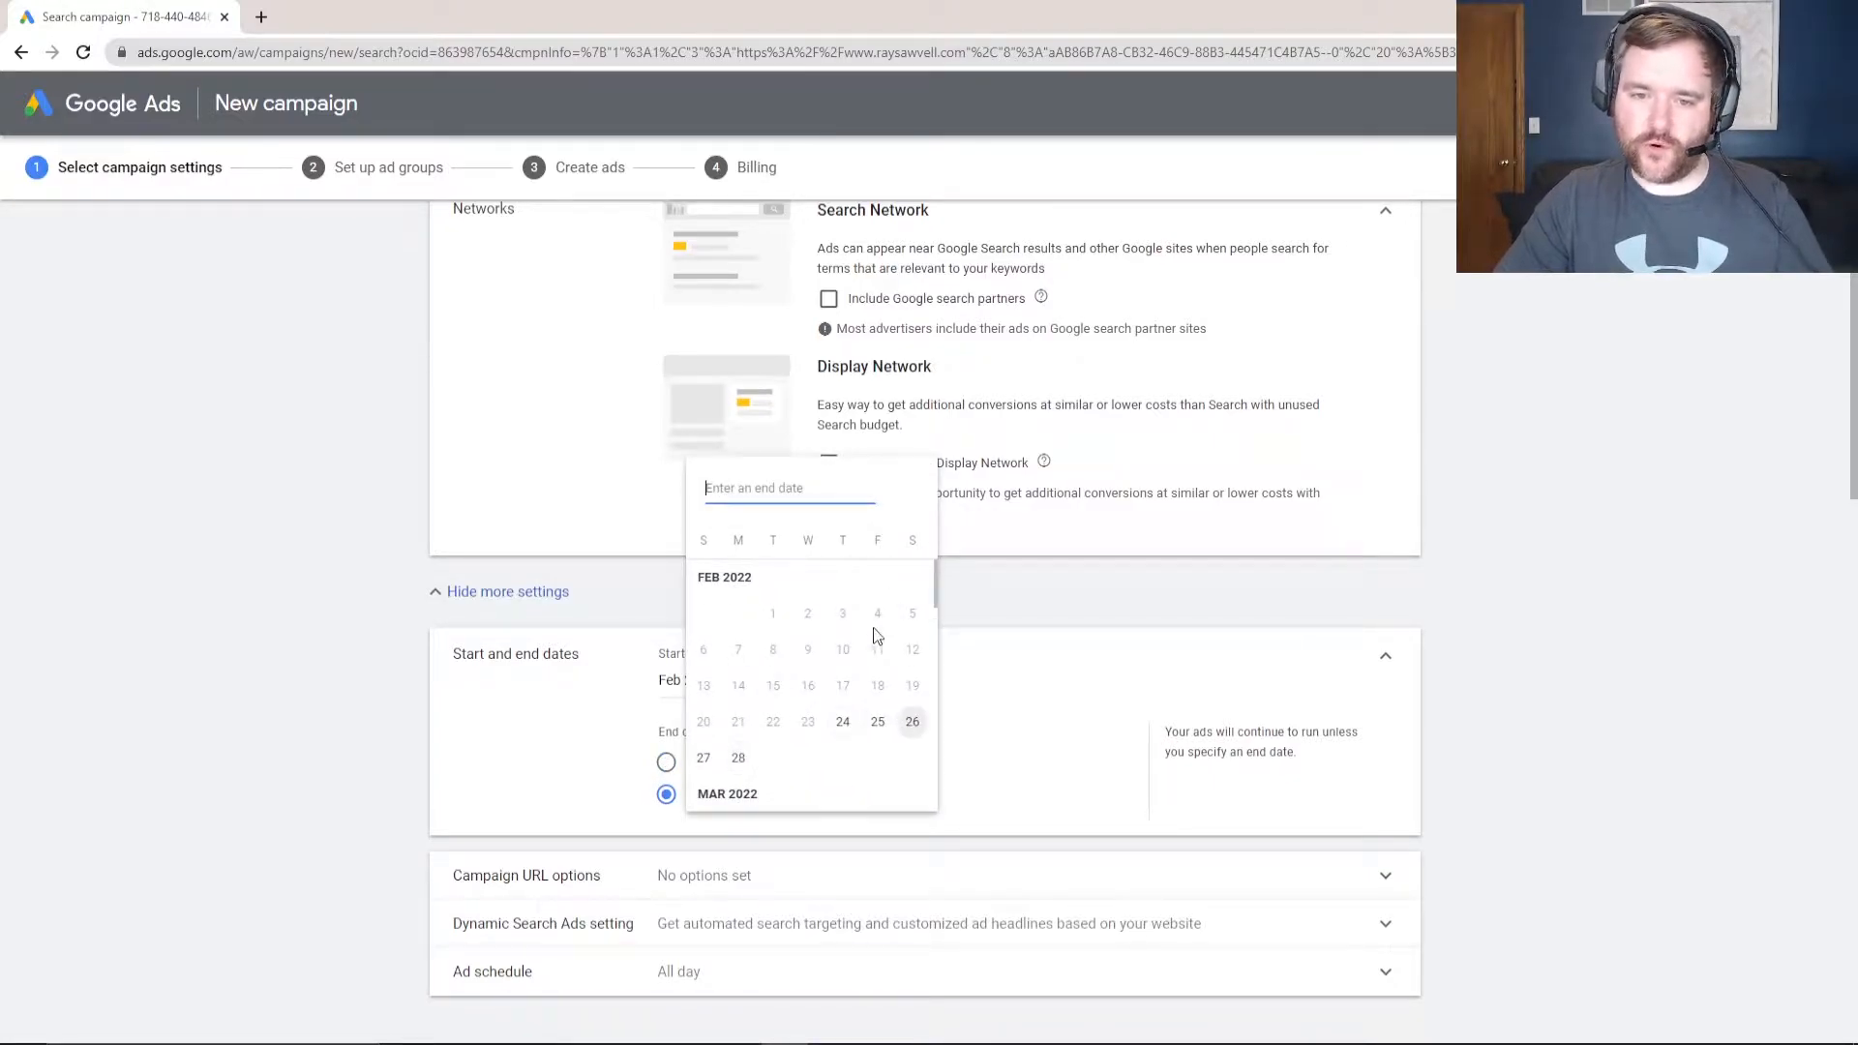
scroll(832, 678, "down", 1)
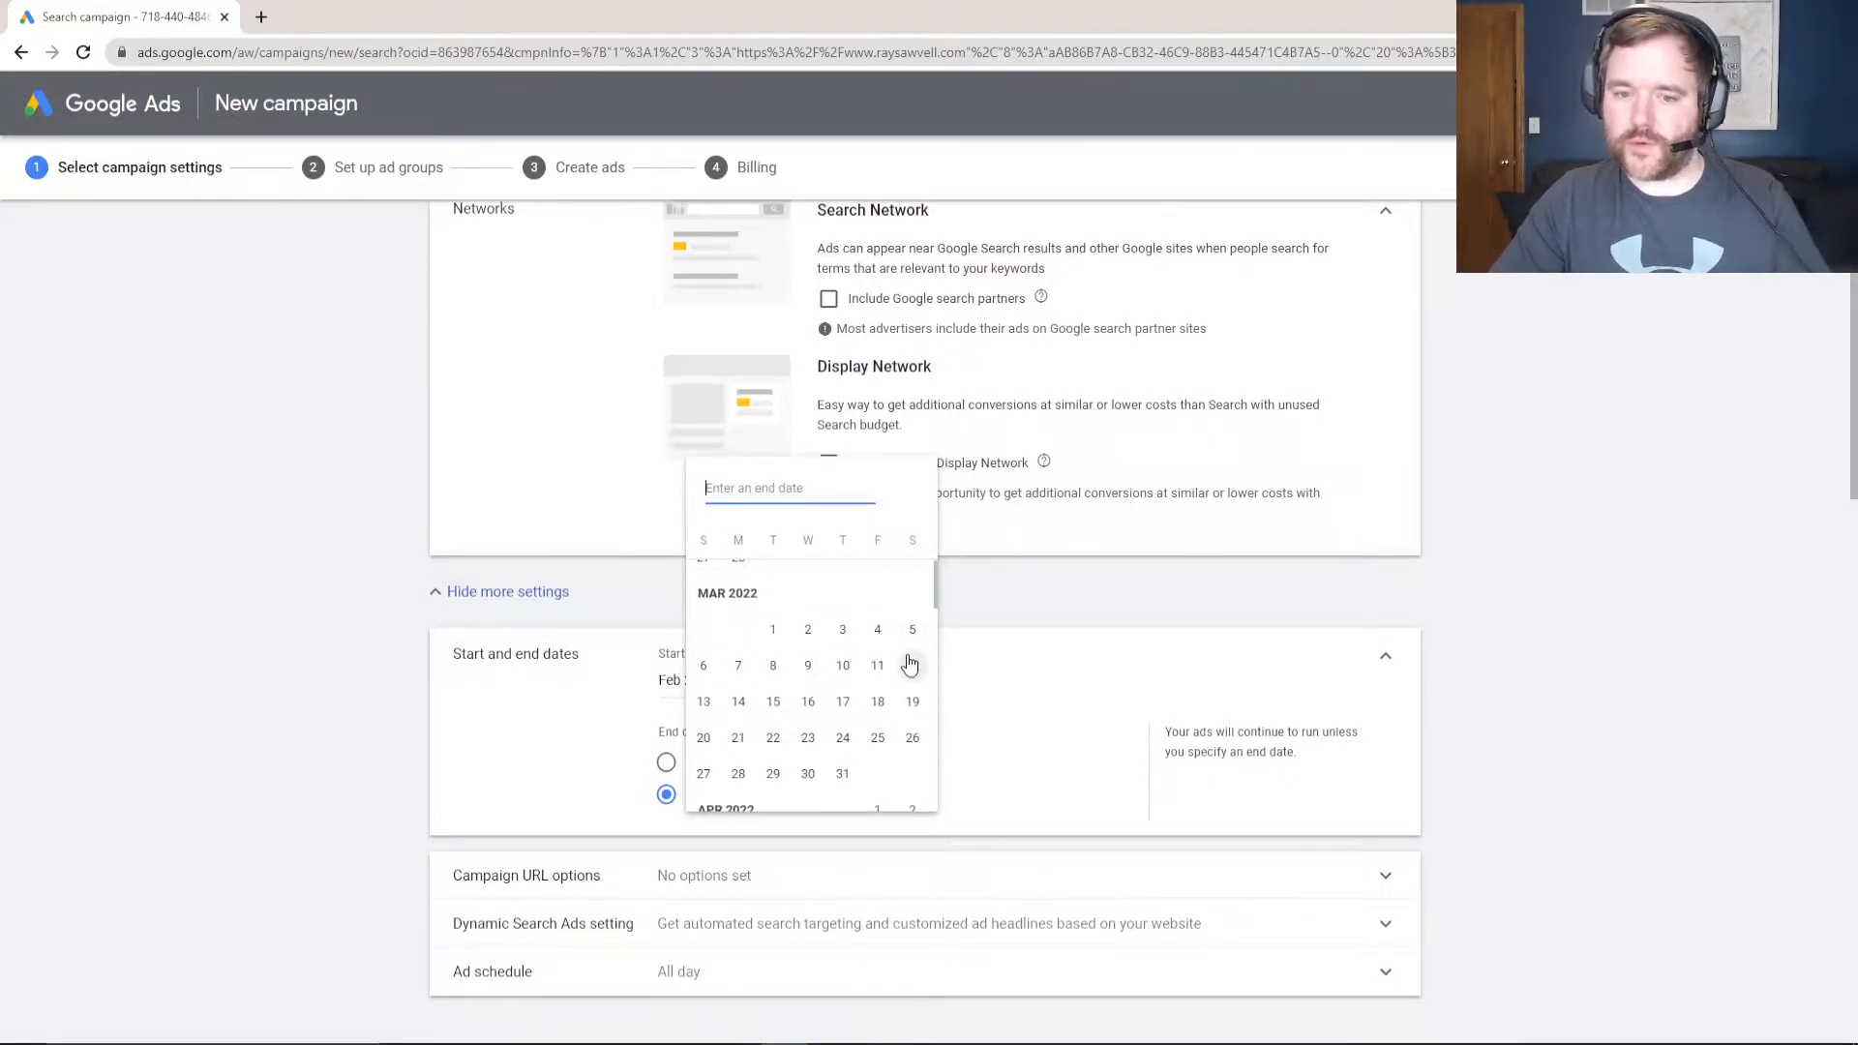
left_click(842, 773)
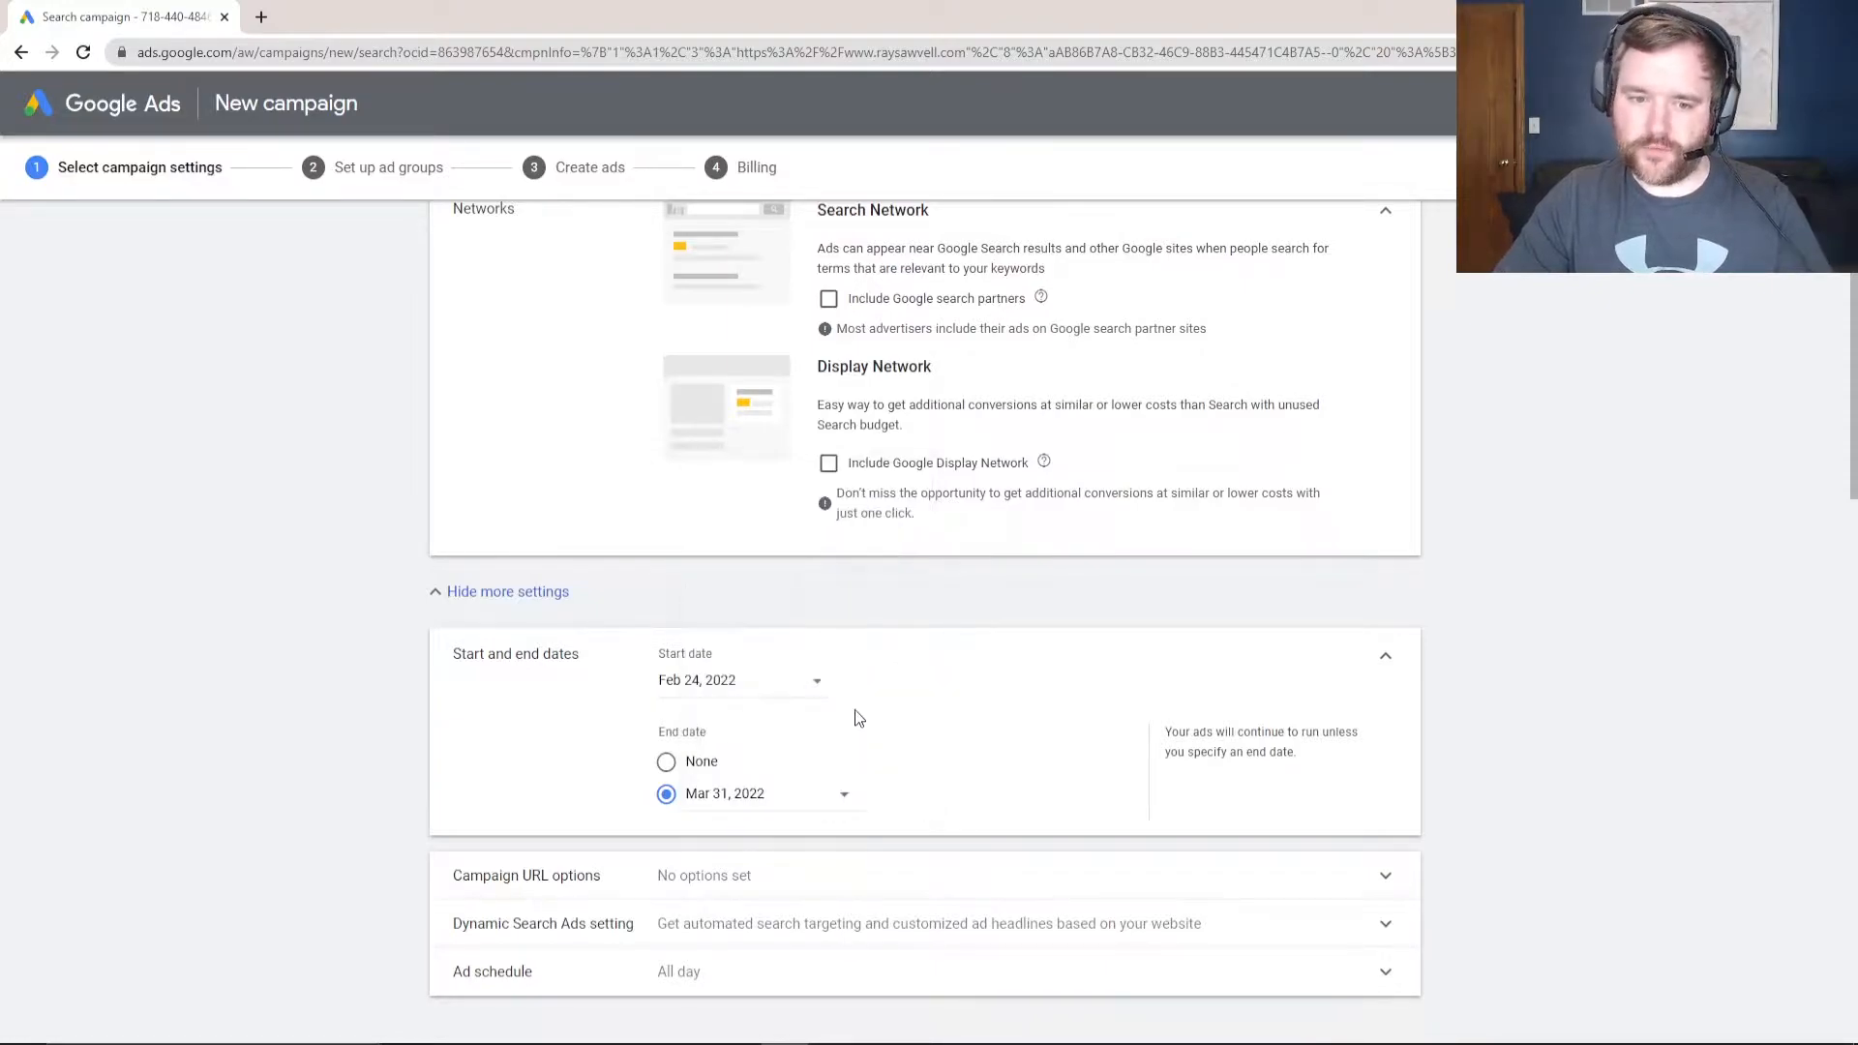
left_click(665, 762)
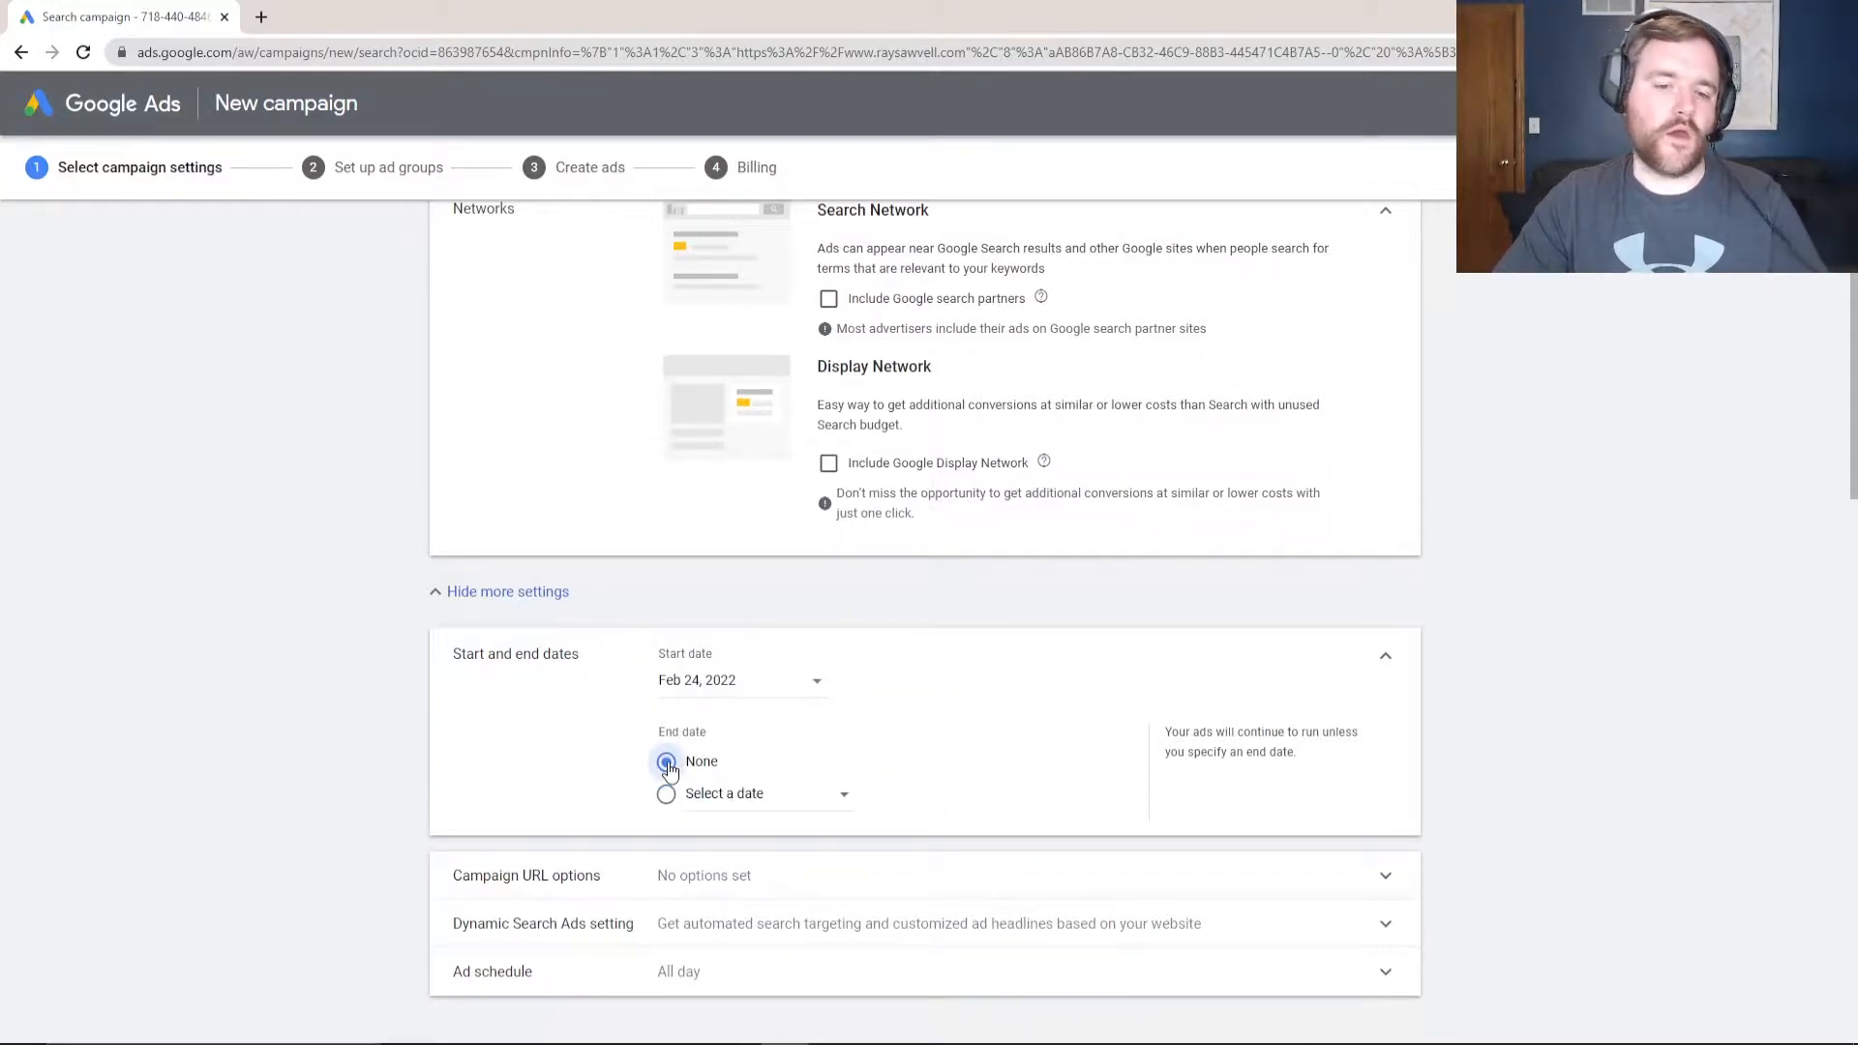
- Expand the campaign URL options and the Dynamic Search Ads settings
scroll(364, 689, "down", 1)
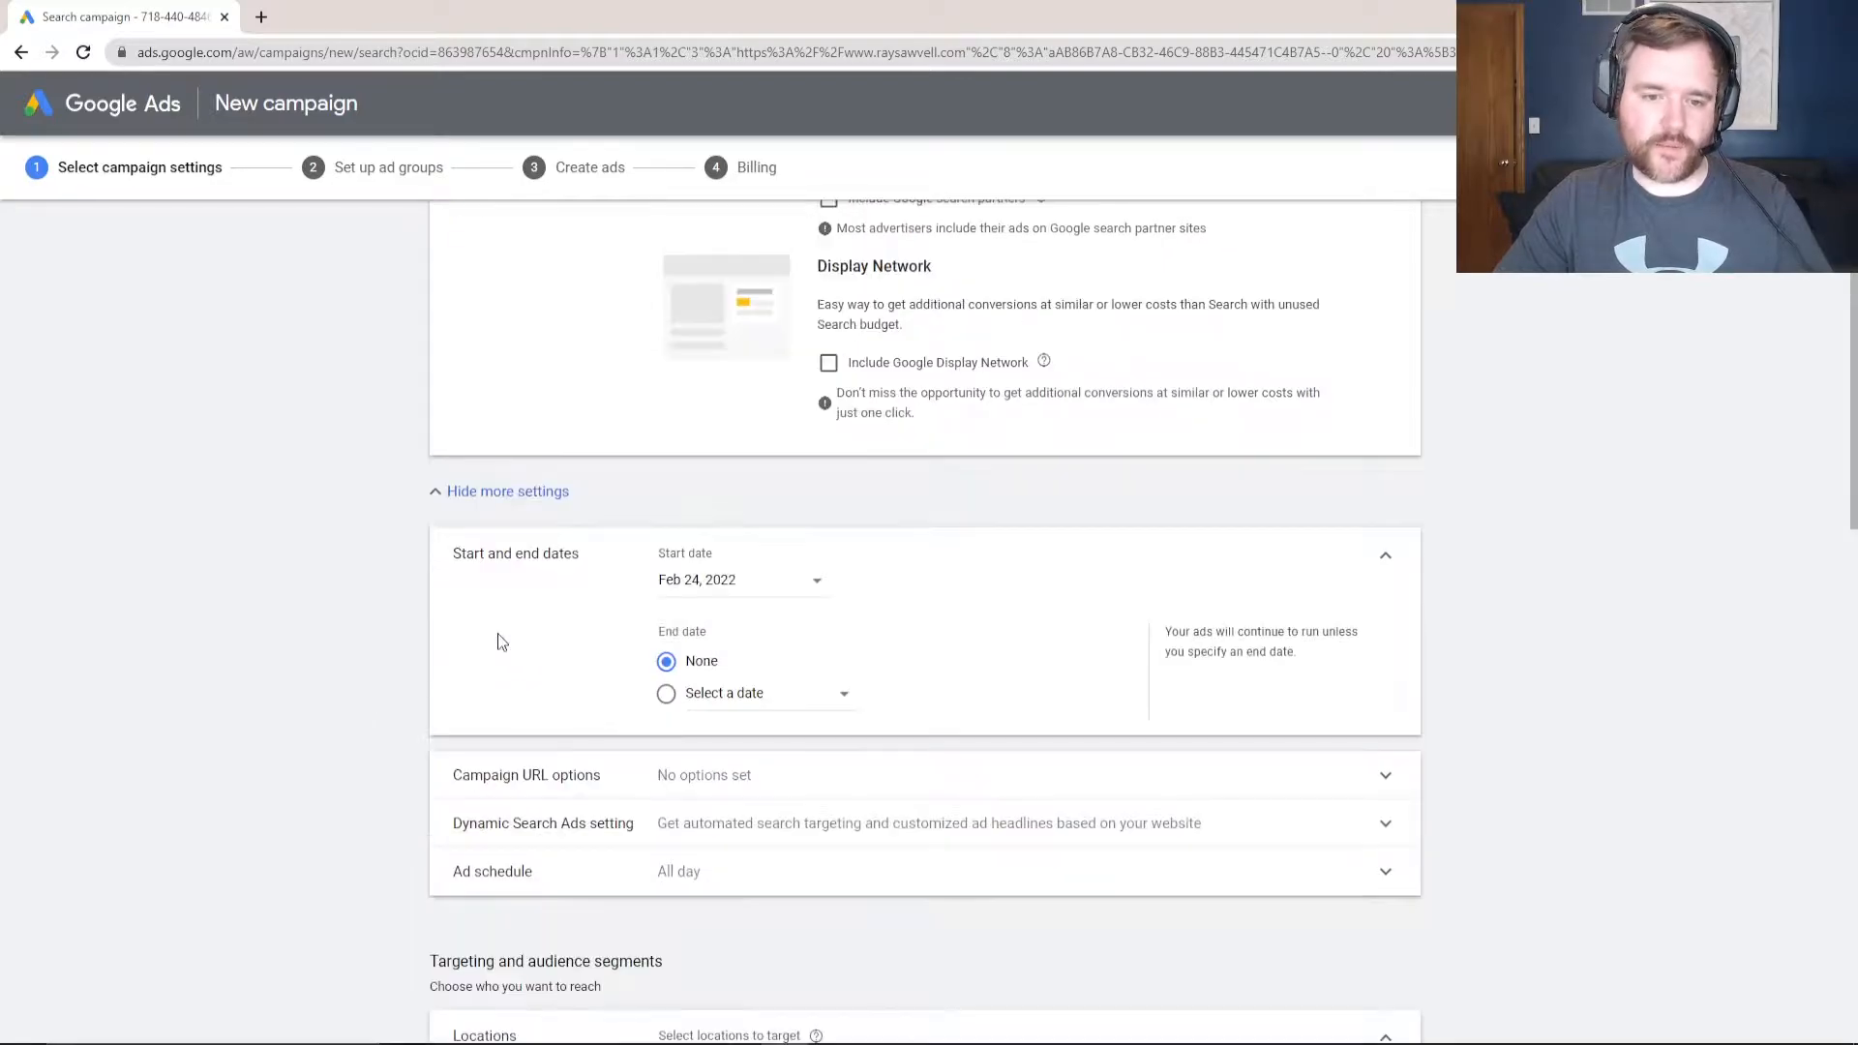
scroll(666, 777, "down", 1)
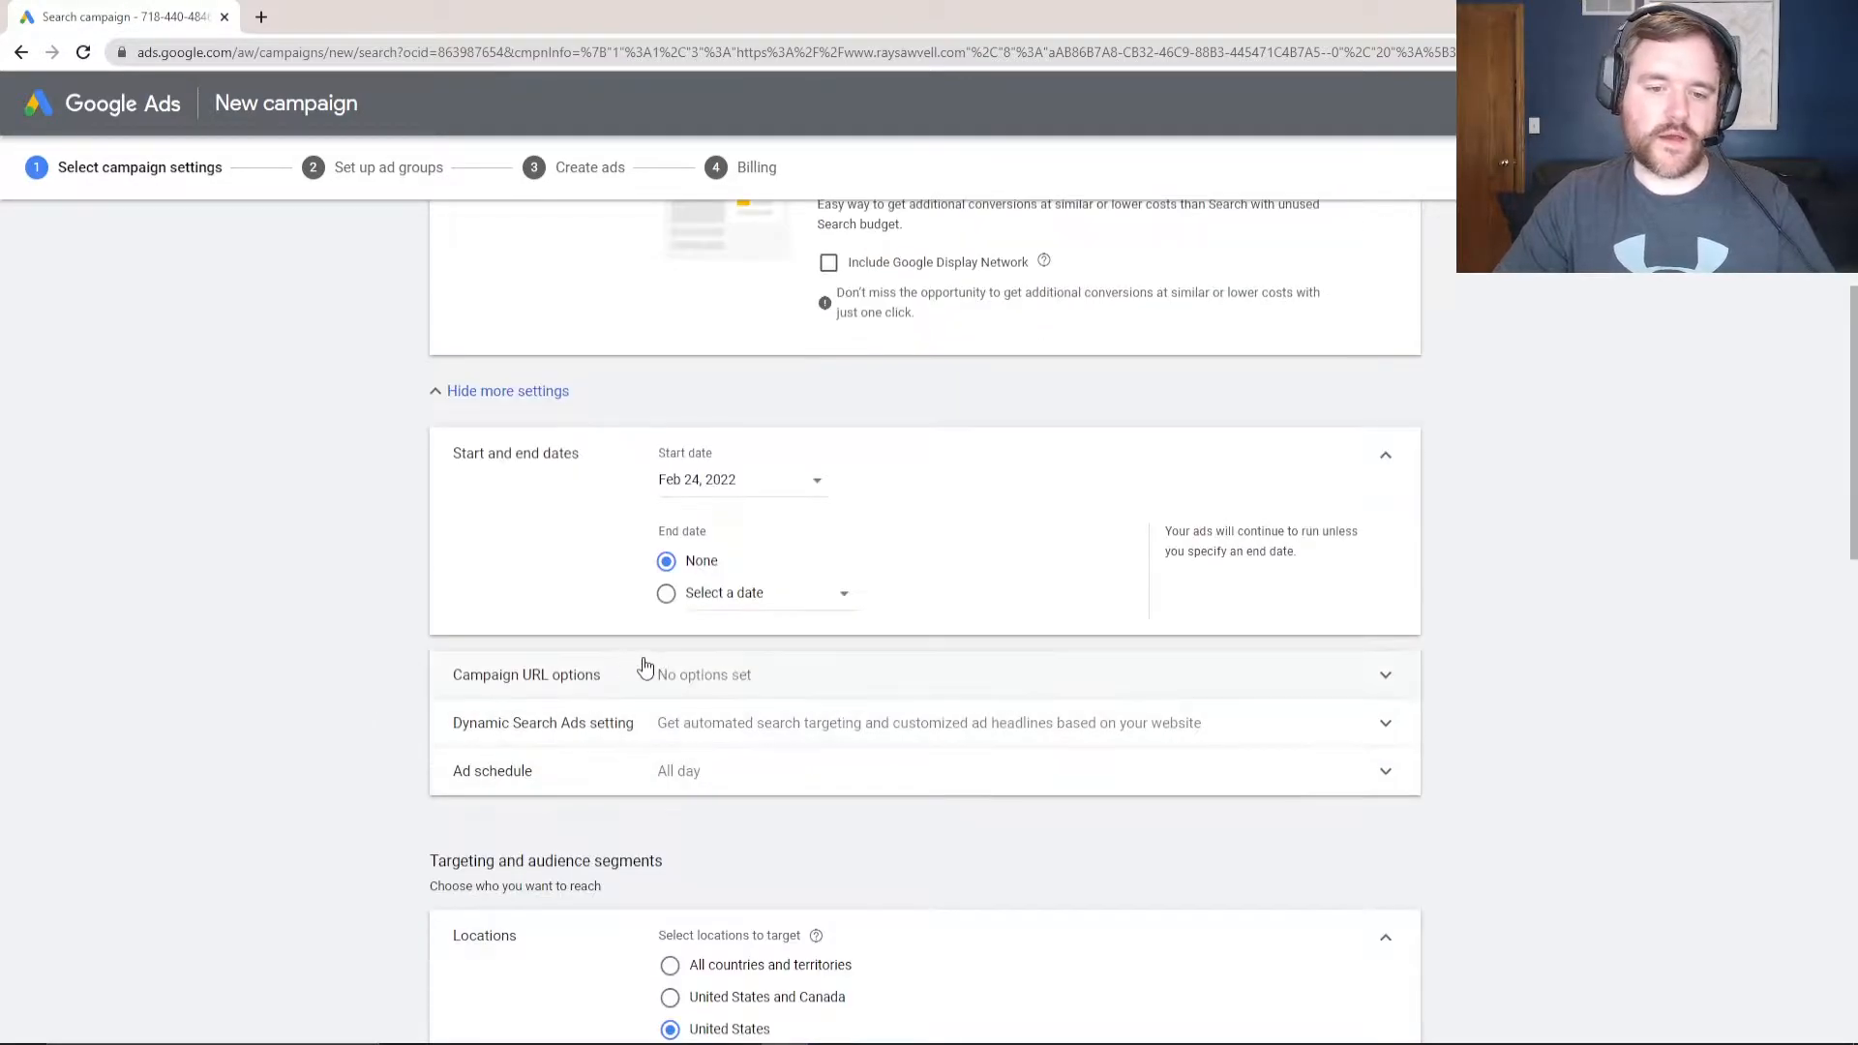
left_click(680, 682)
scroll(726, 694, "down", 3)
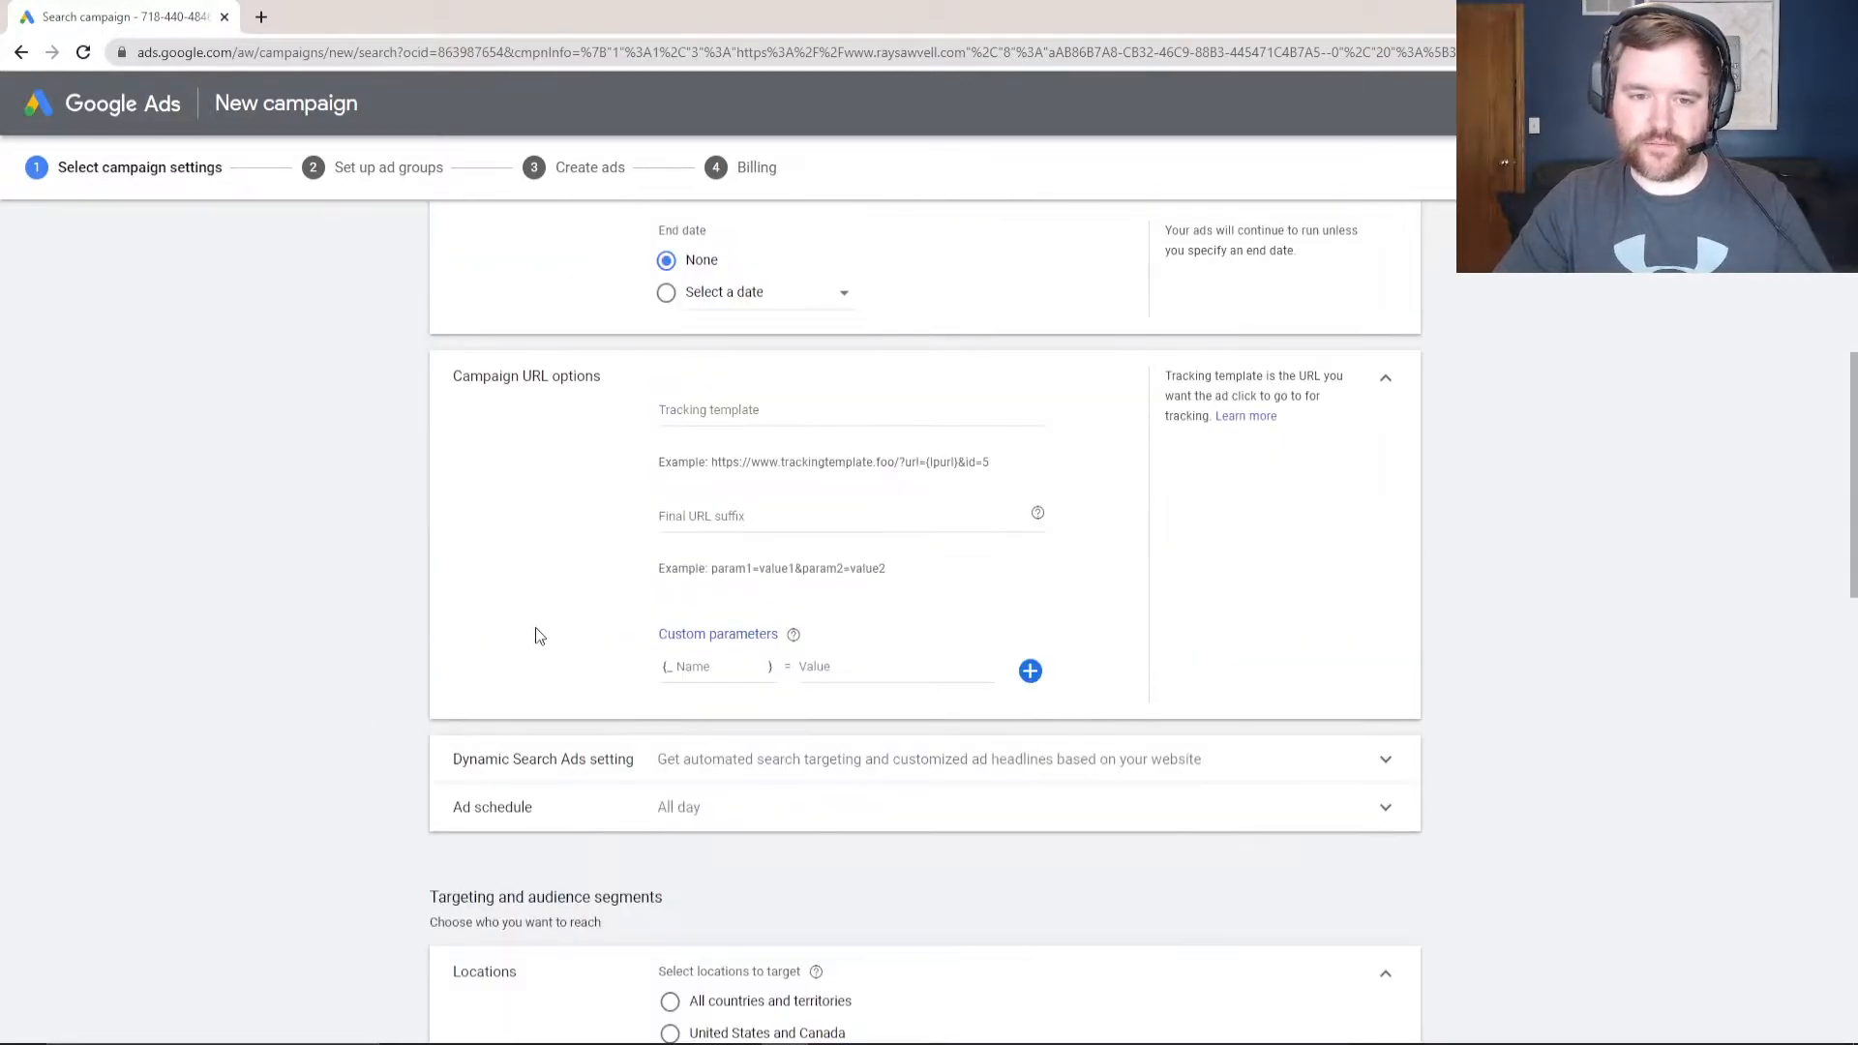
scroll(574, 699, "down", 1)
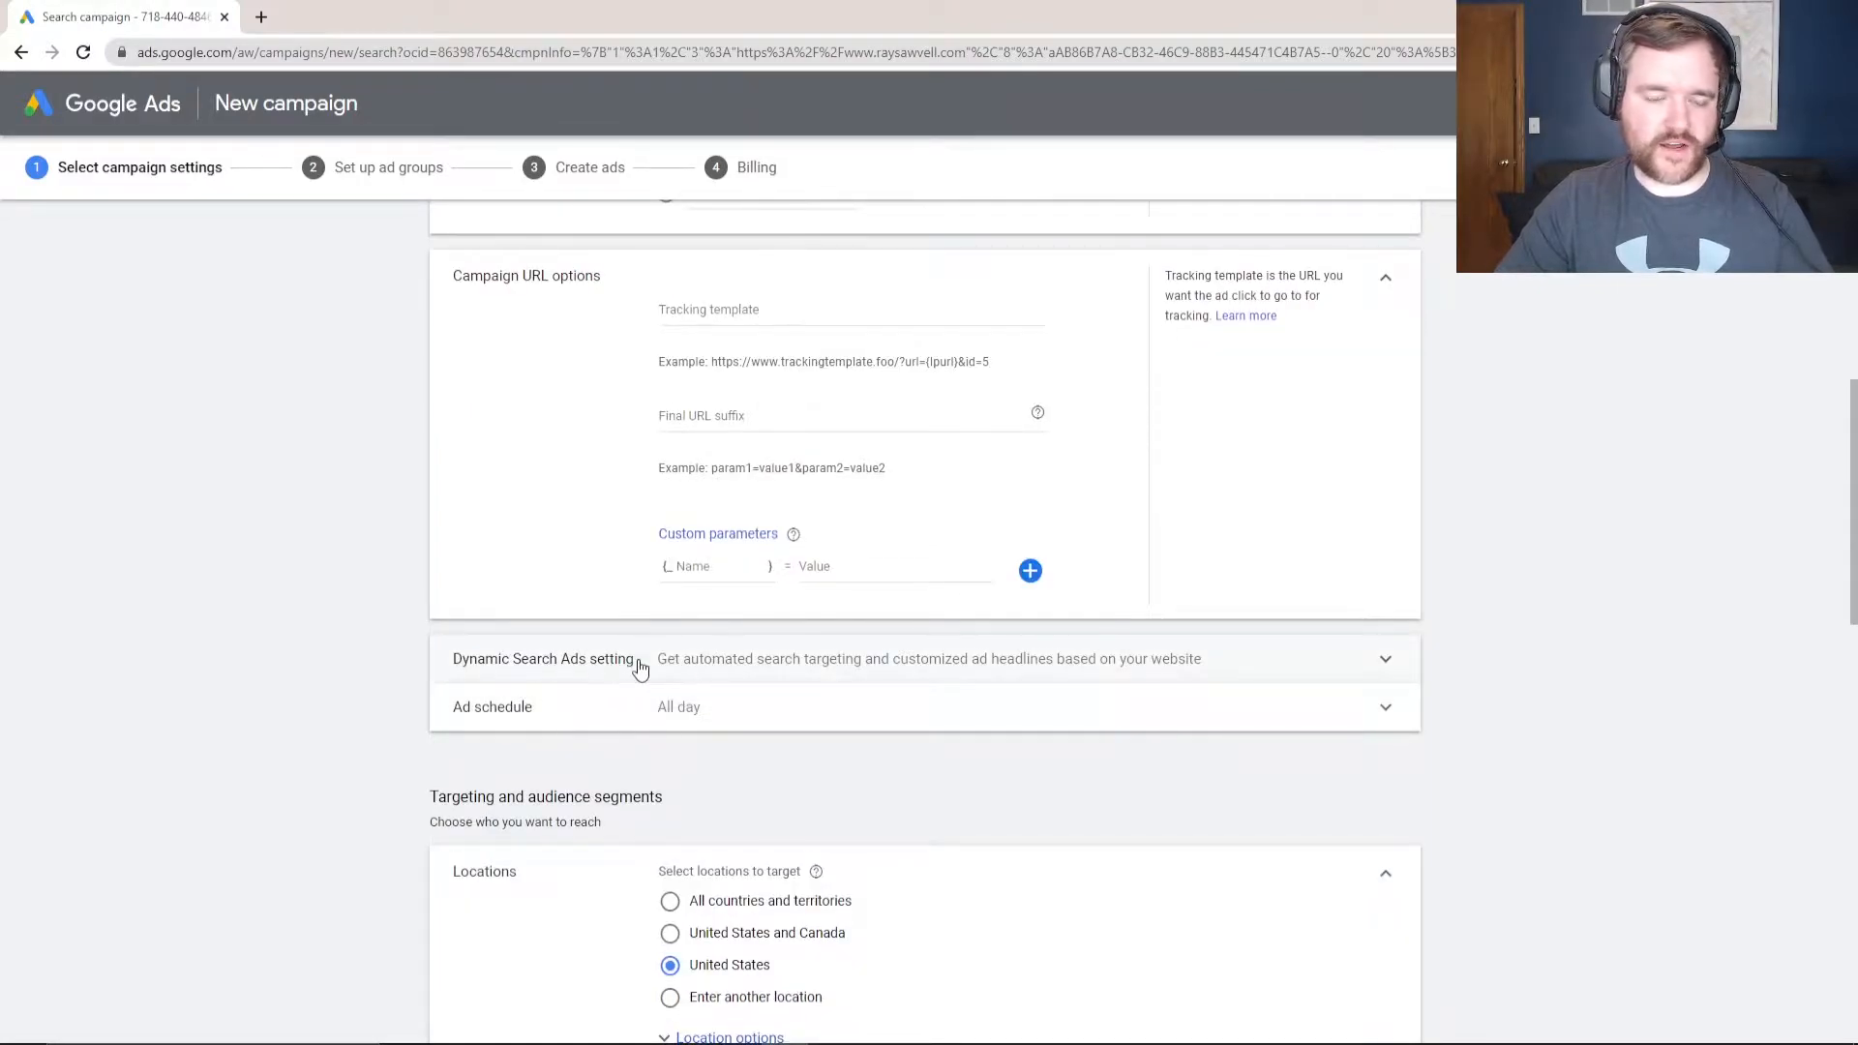
left_click(697, 656)
scroll(471, 624, "down", 1)
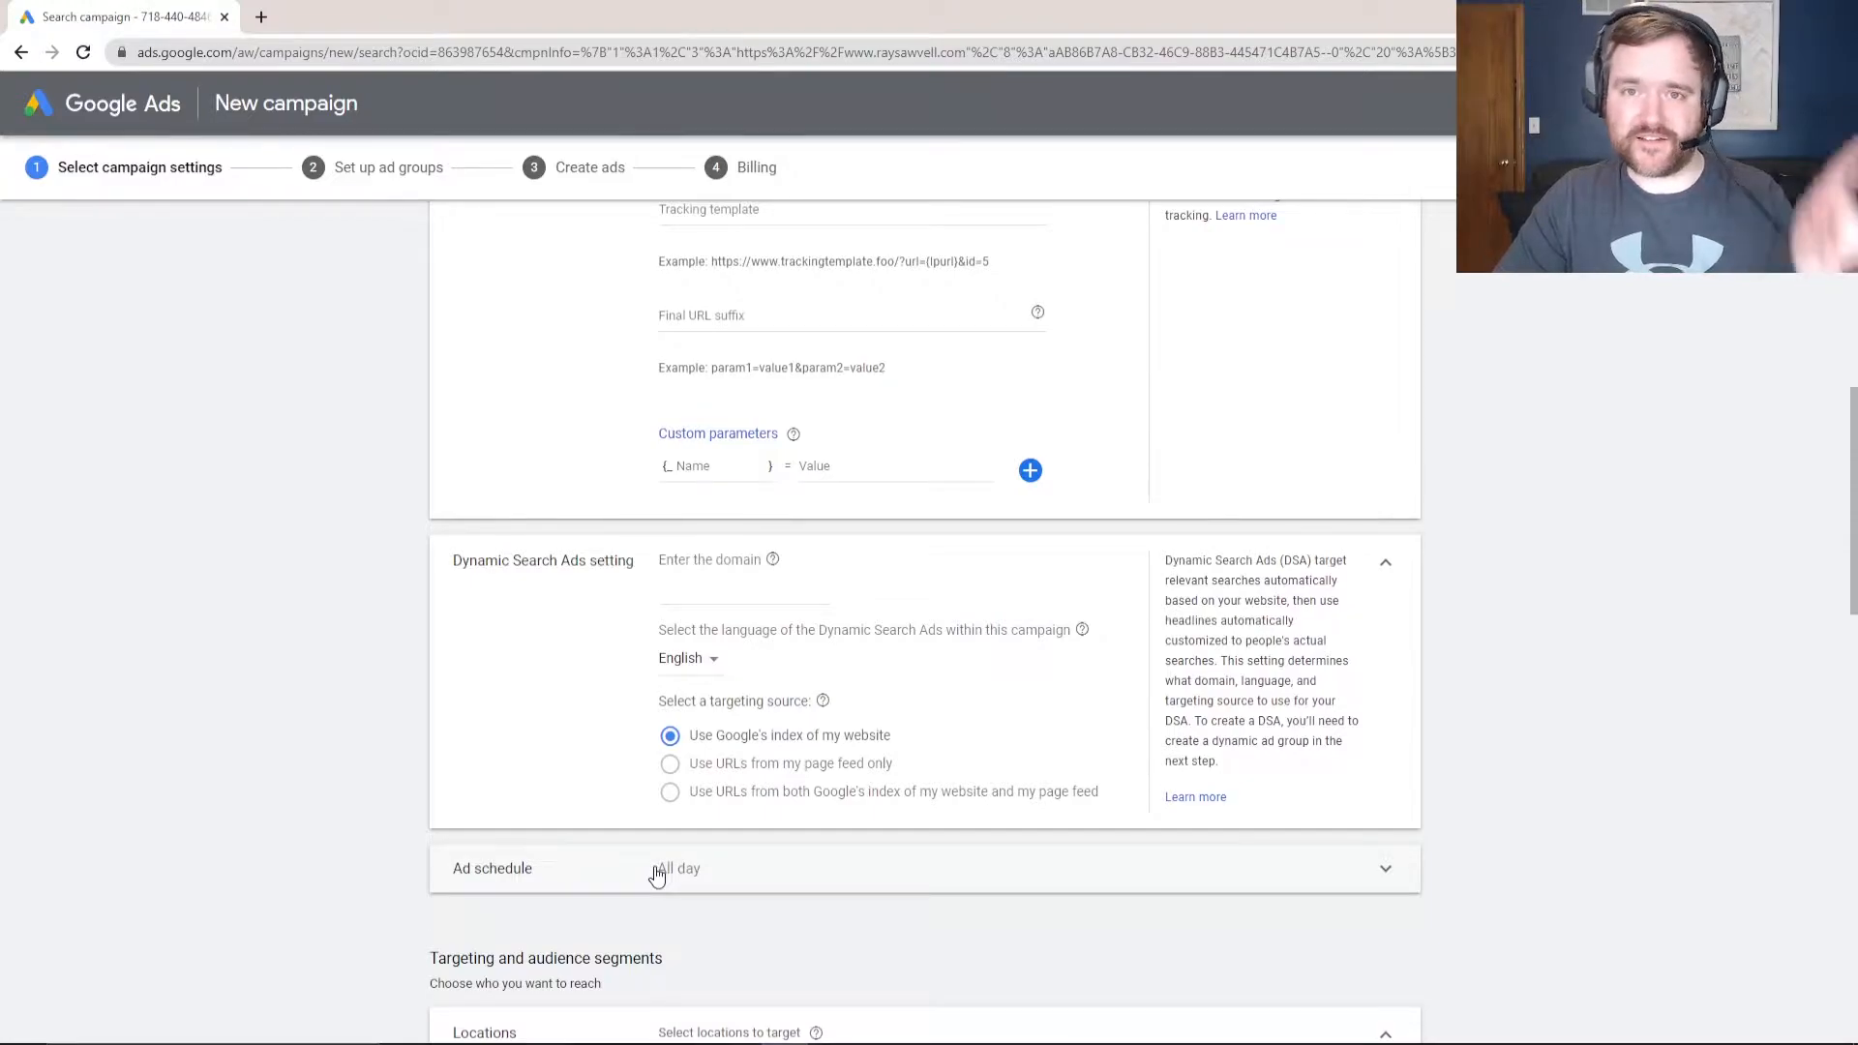
- Try an ad schedule running from 08:00 to 05:00
left_click(600, 863)
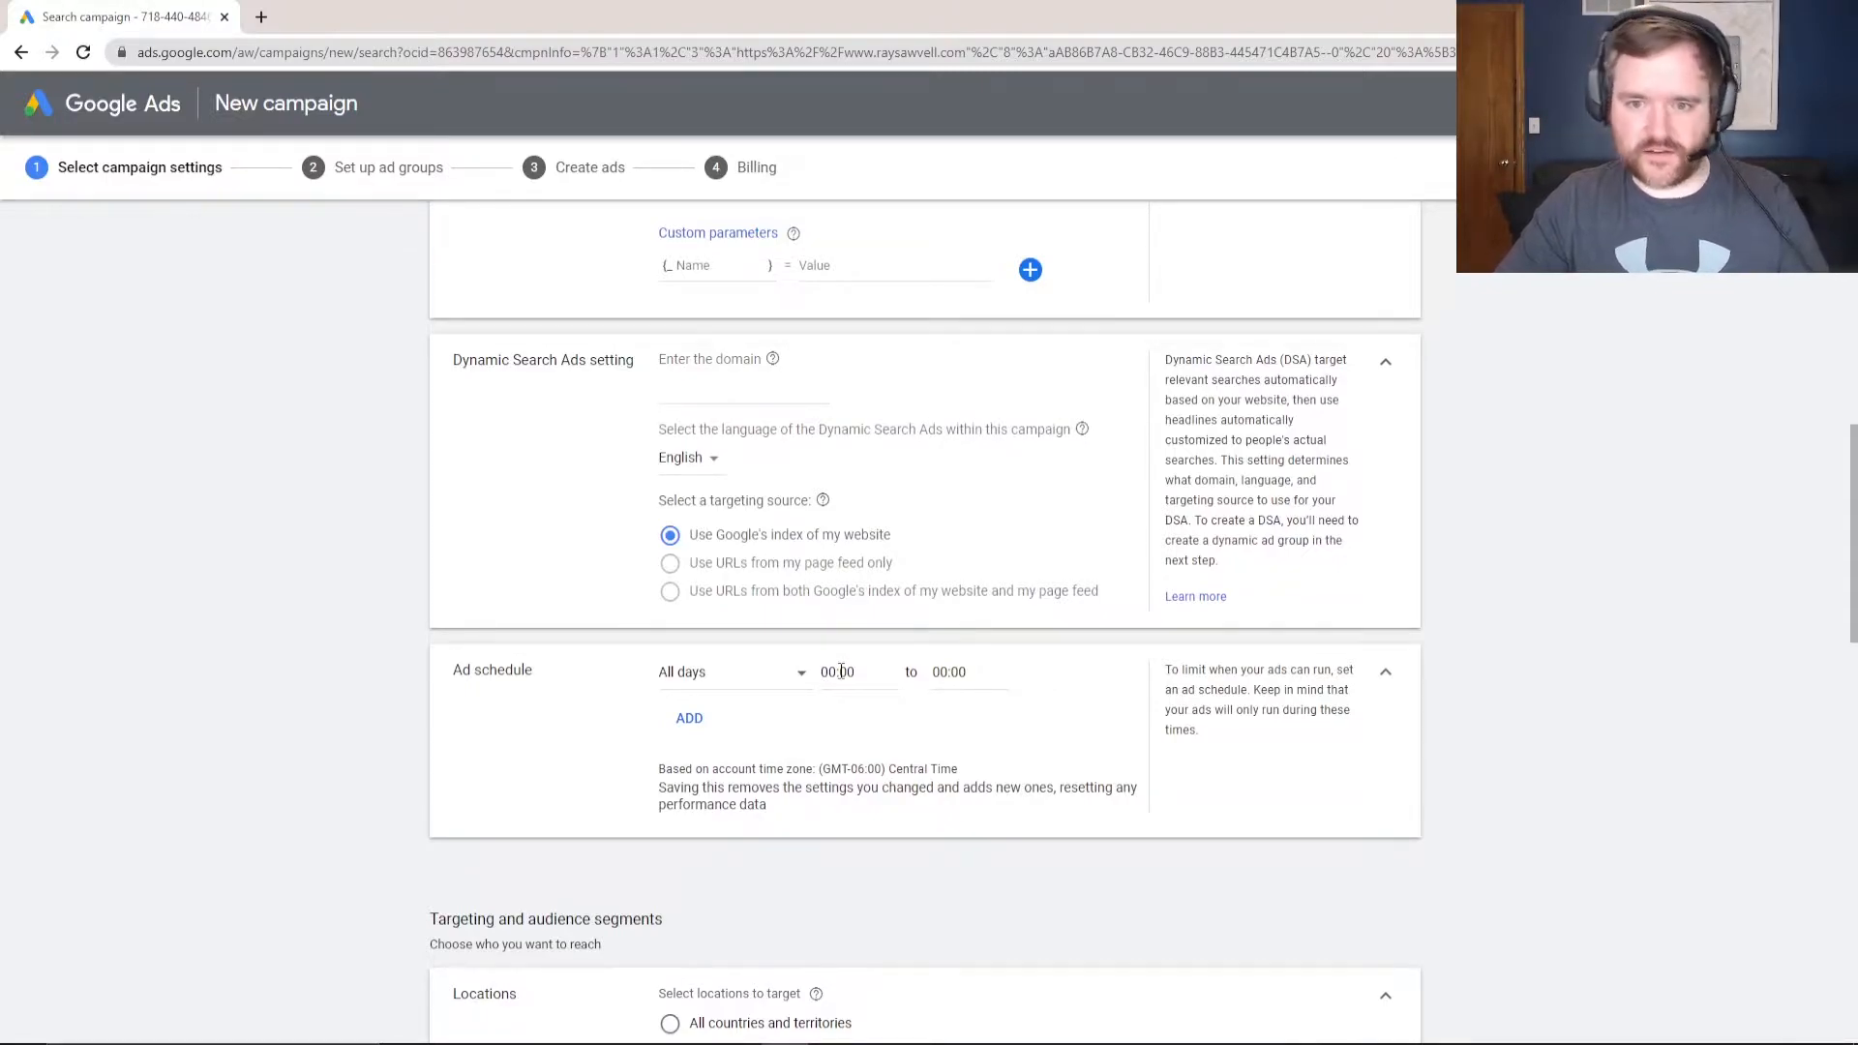
left_click(845, 678)
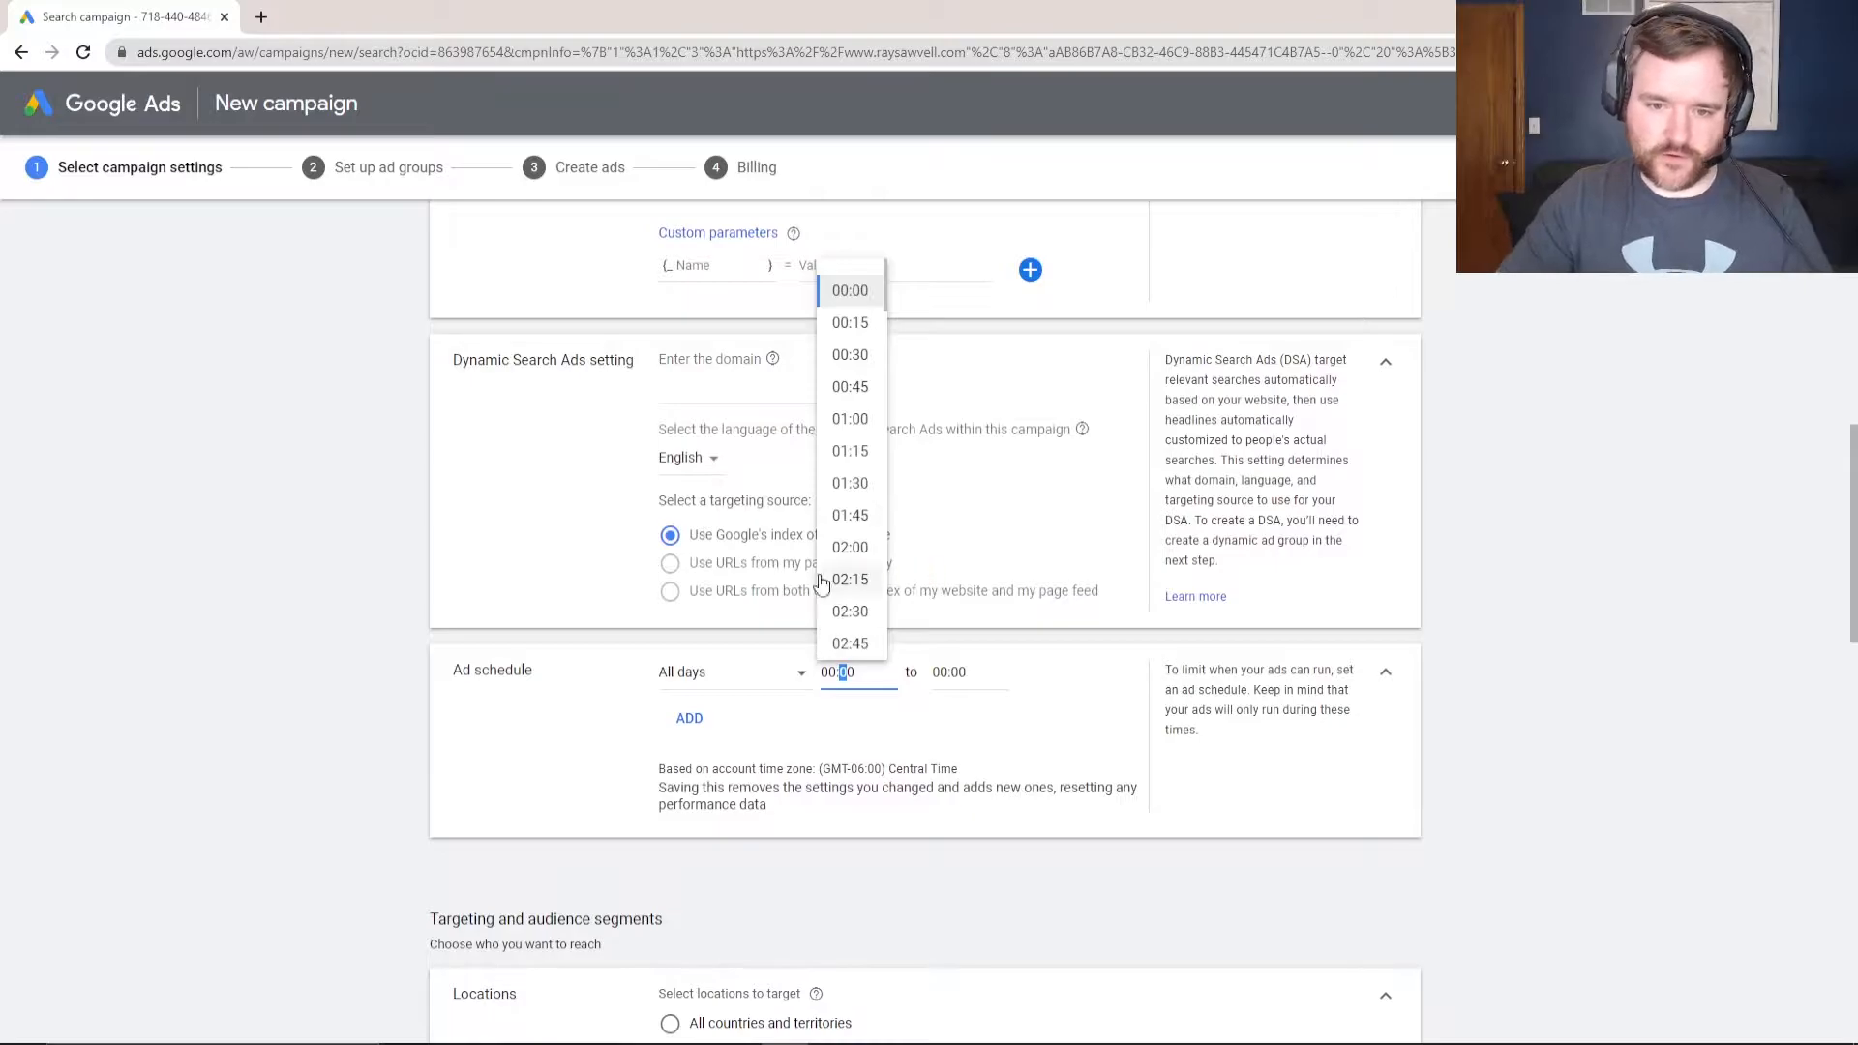
scroll(849, 571, "down", 2)
scroll(845, 542, "up", 3)
scroll(851, 602, "down", 4)
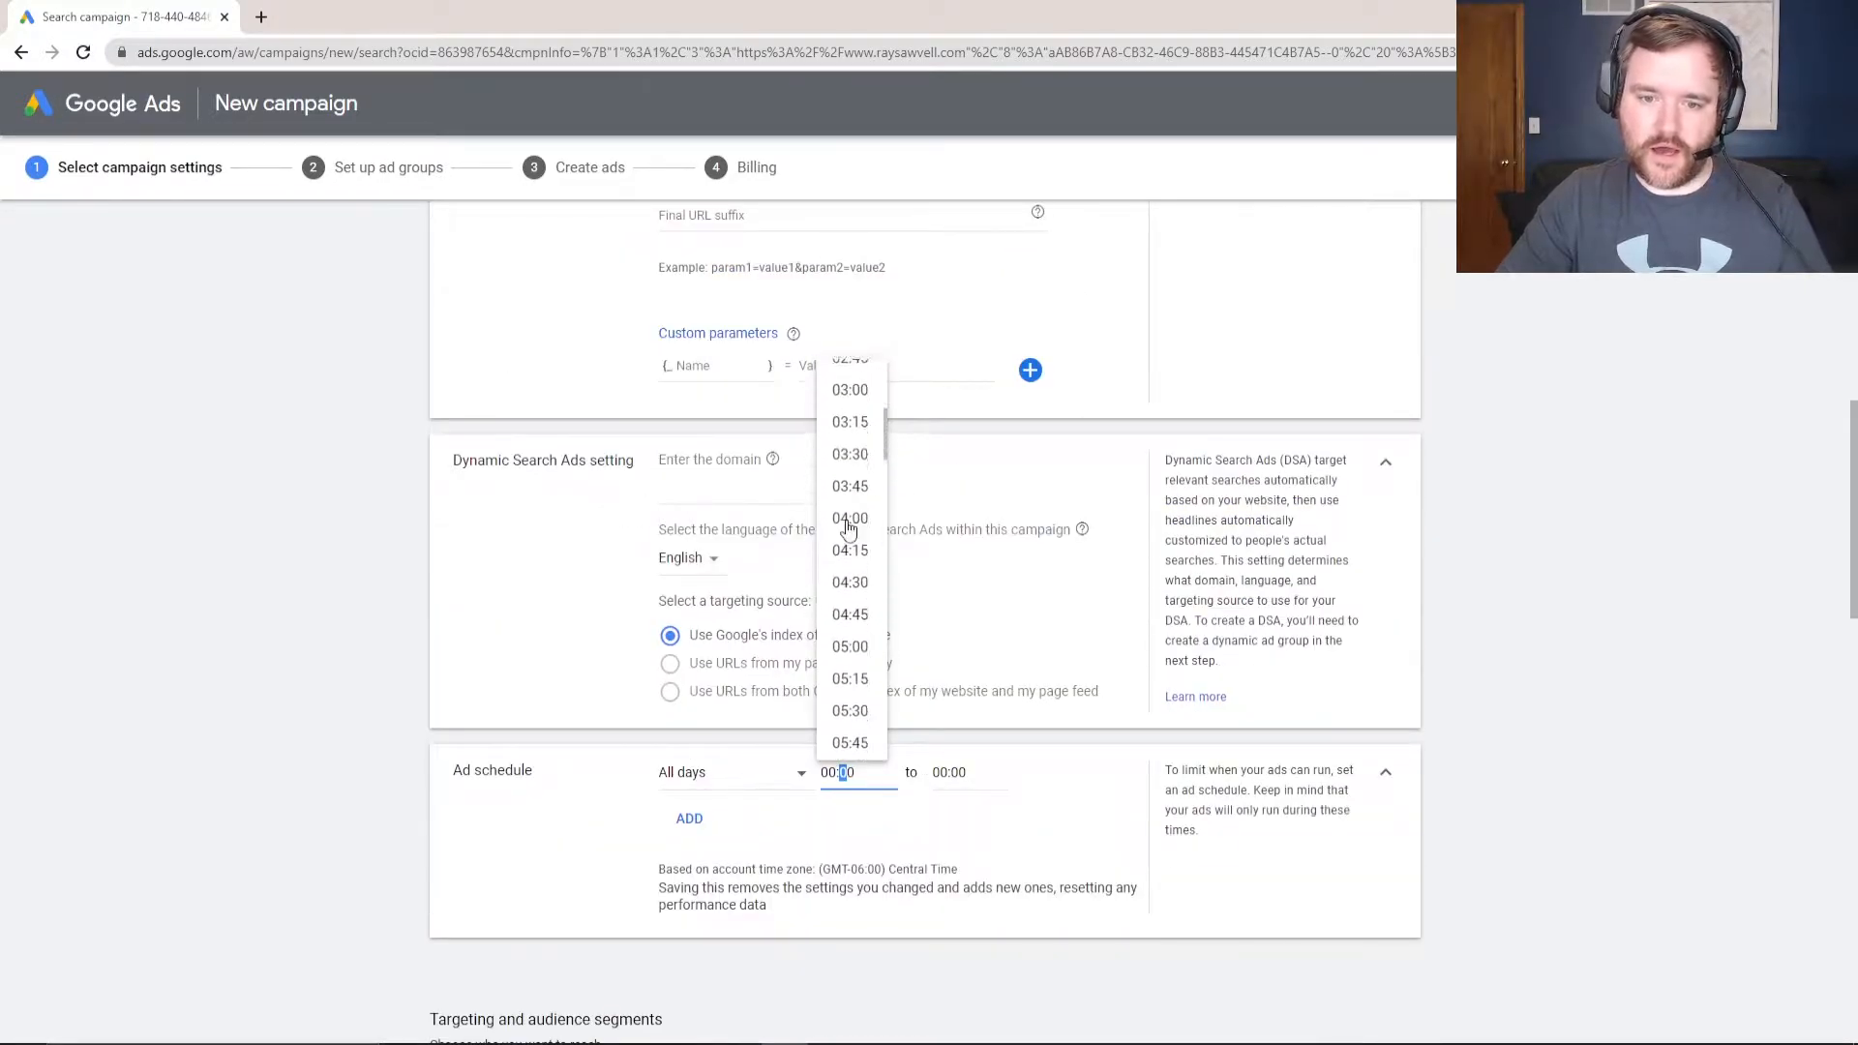
scroll(851, 602, "down", 3)
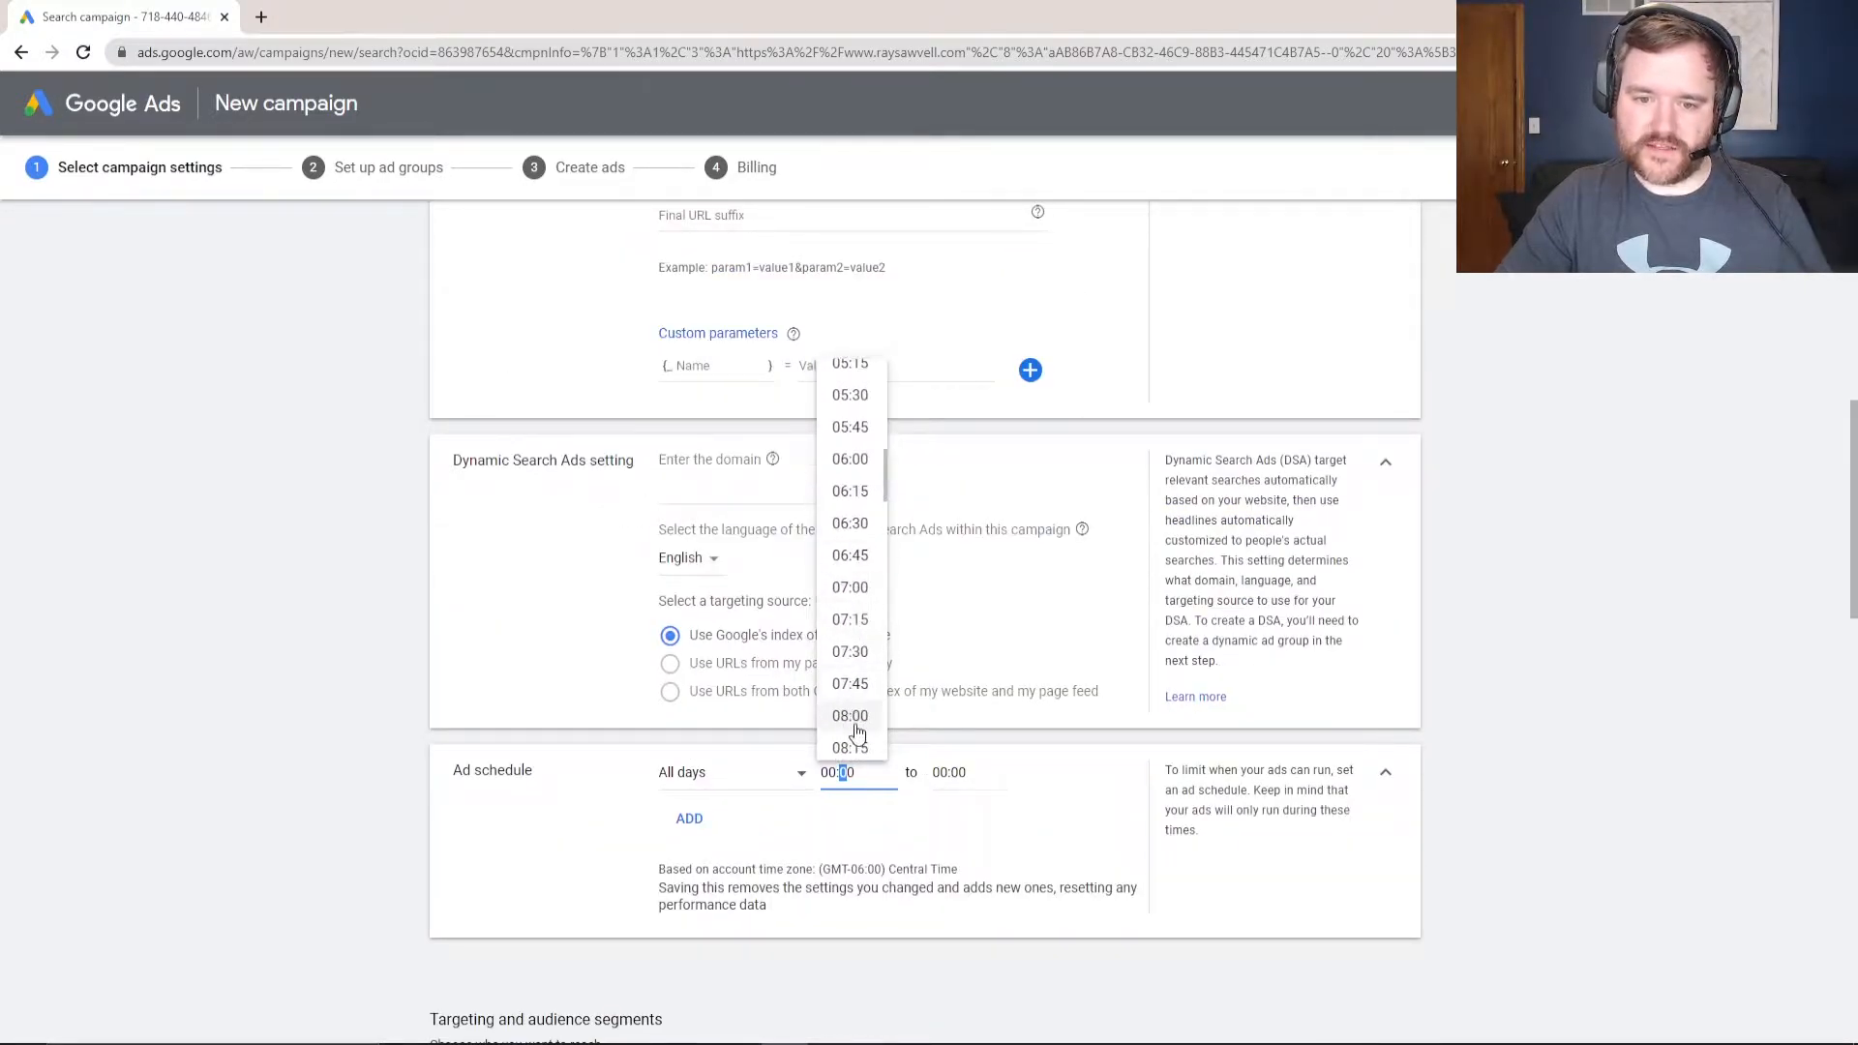
left_click(852, 728)
left_click(962, 782)
scroll(958, 639, "down", 5)
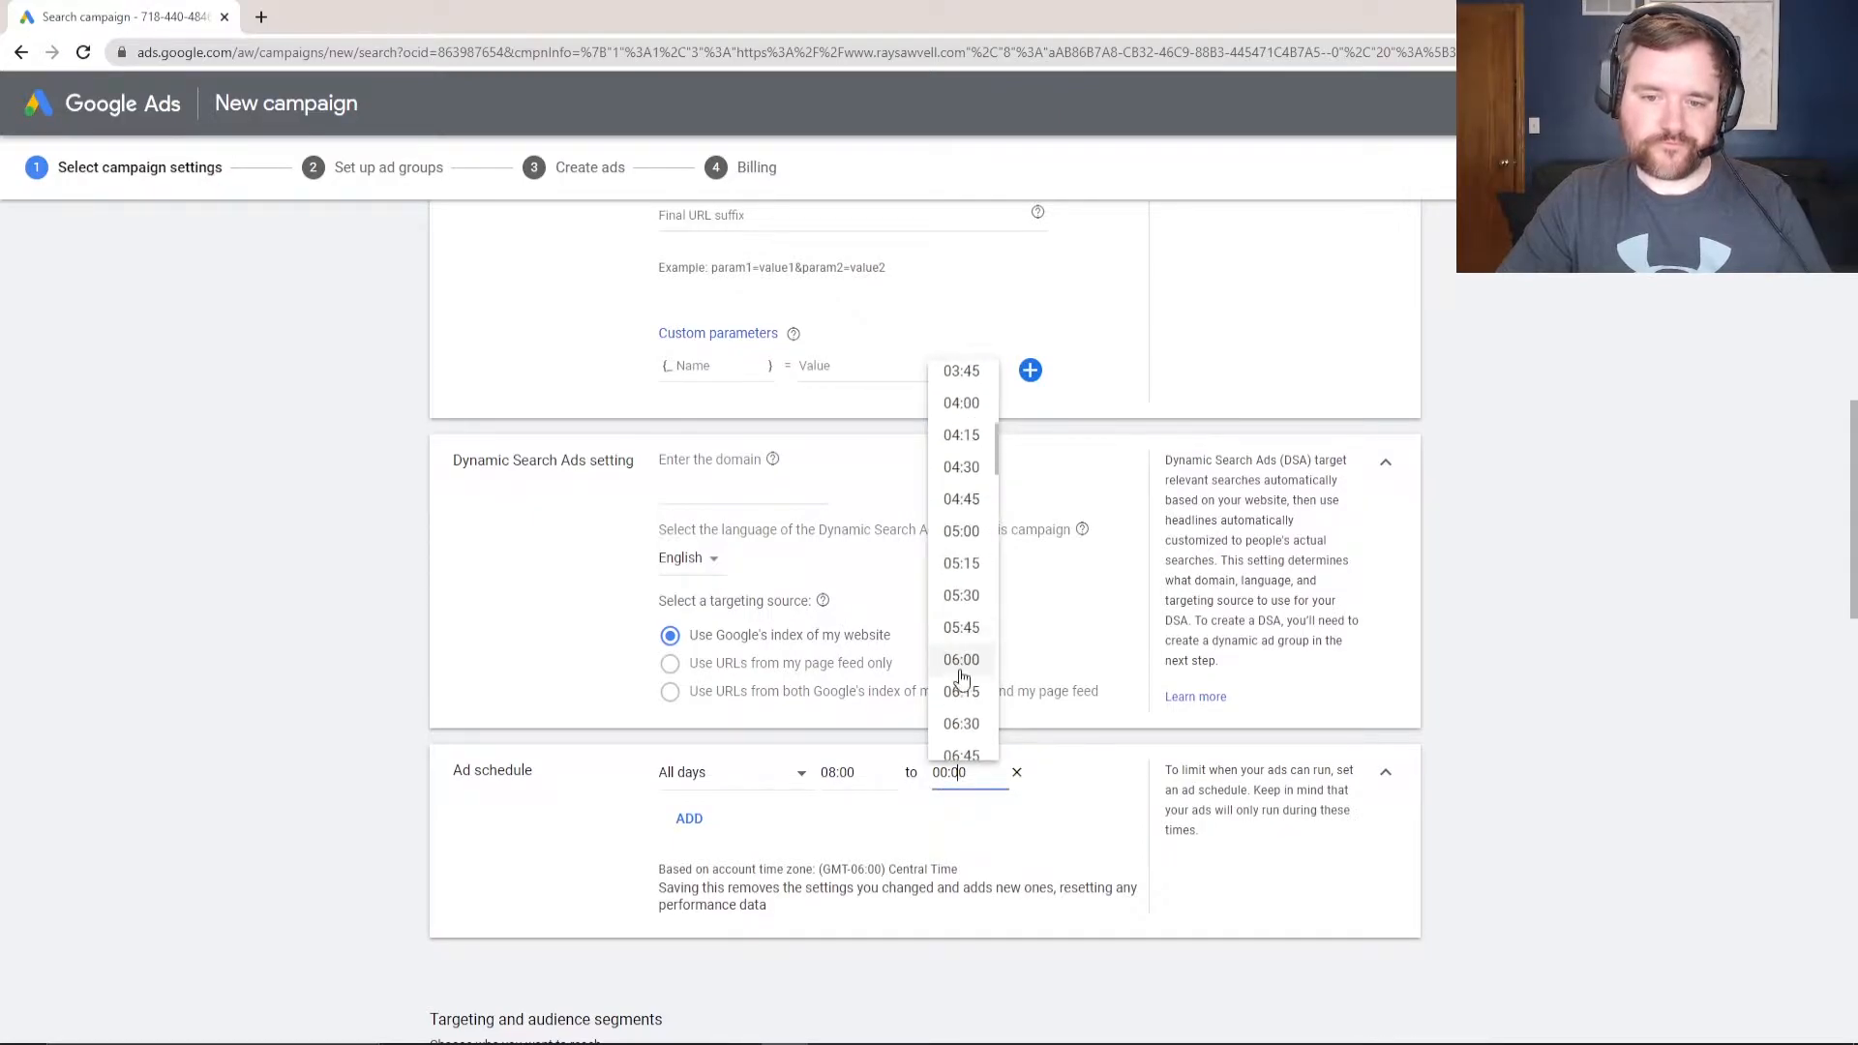
left_click(963, 532)
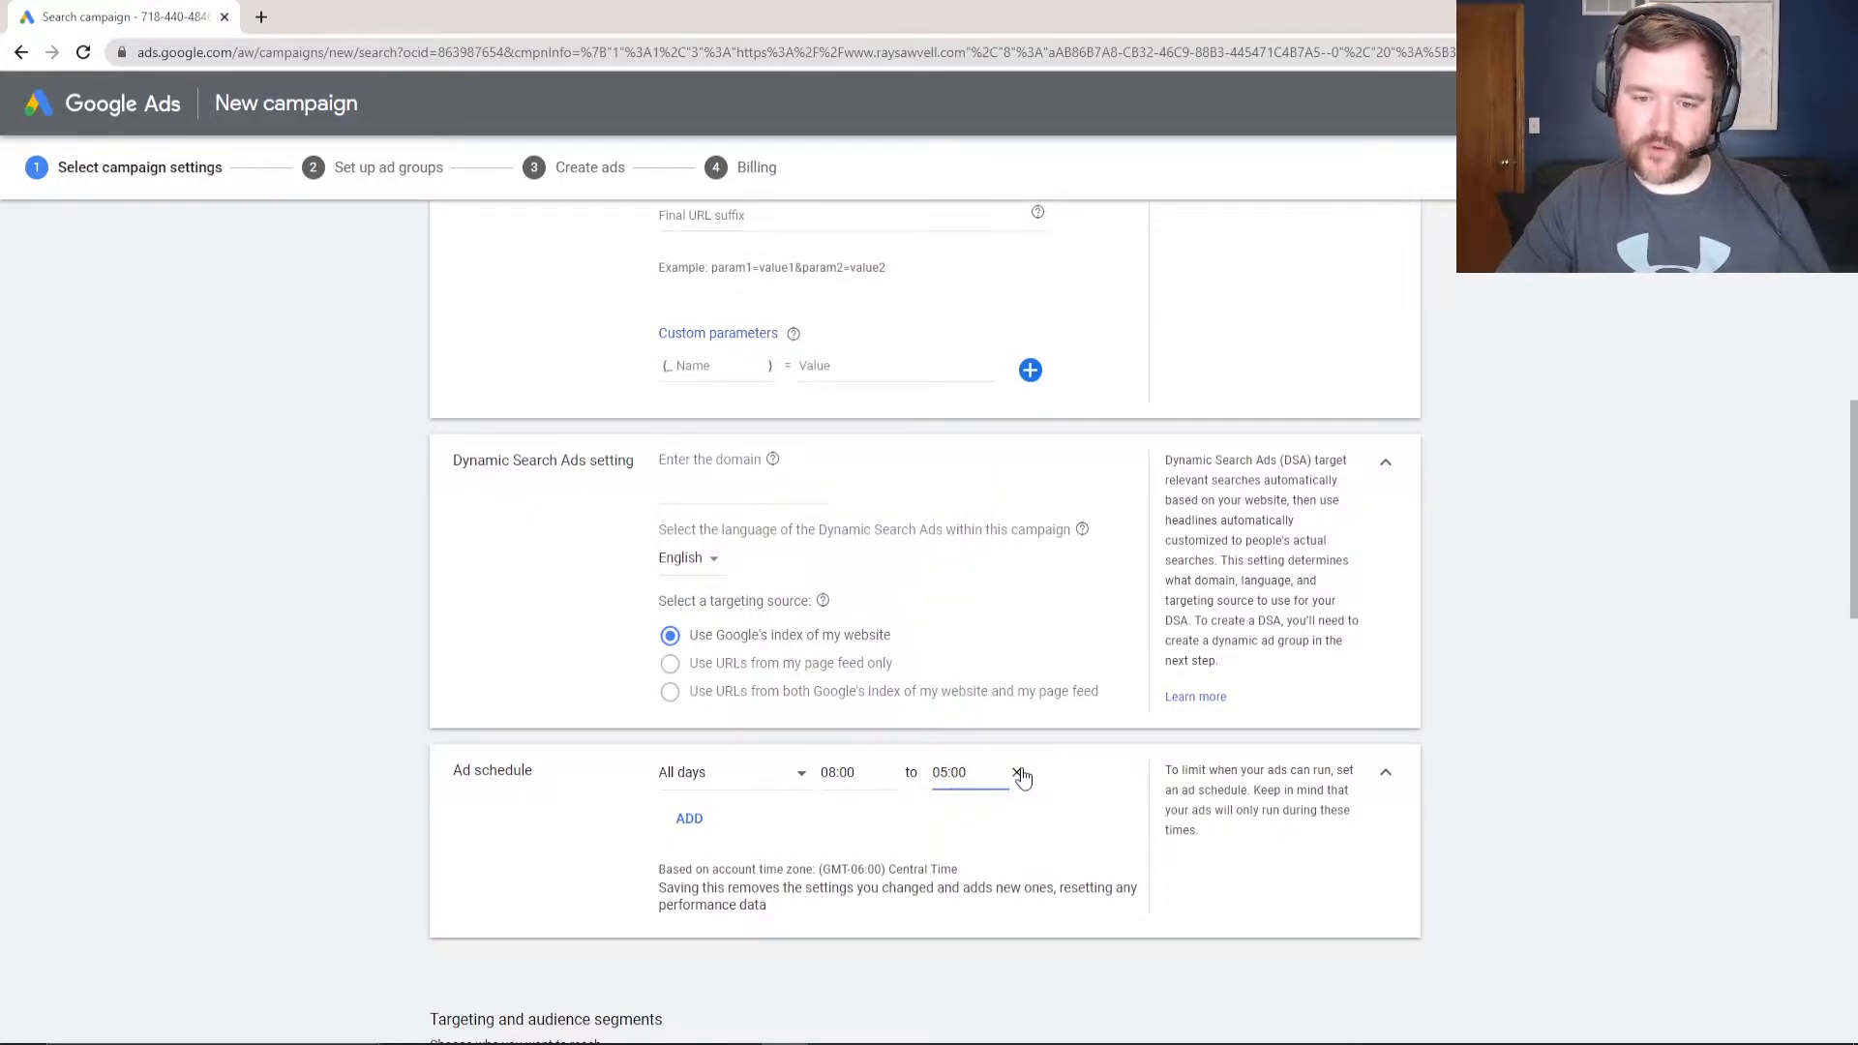
scroll(327, 699, "down", 5)
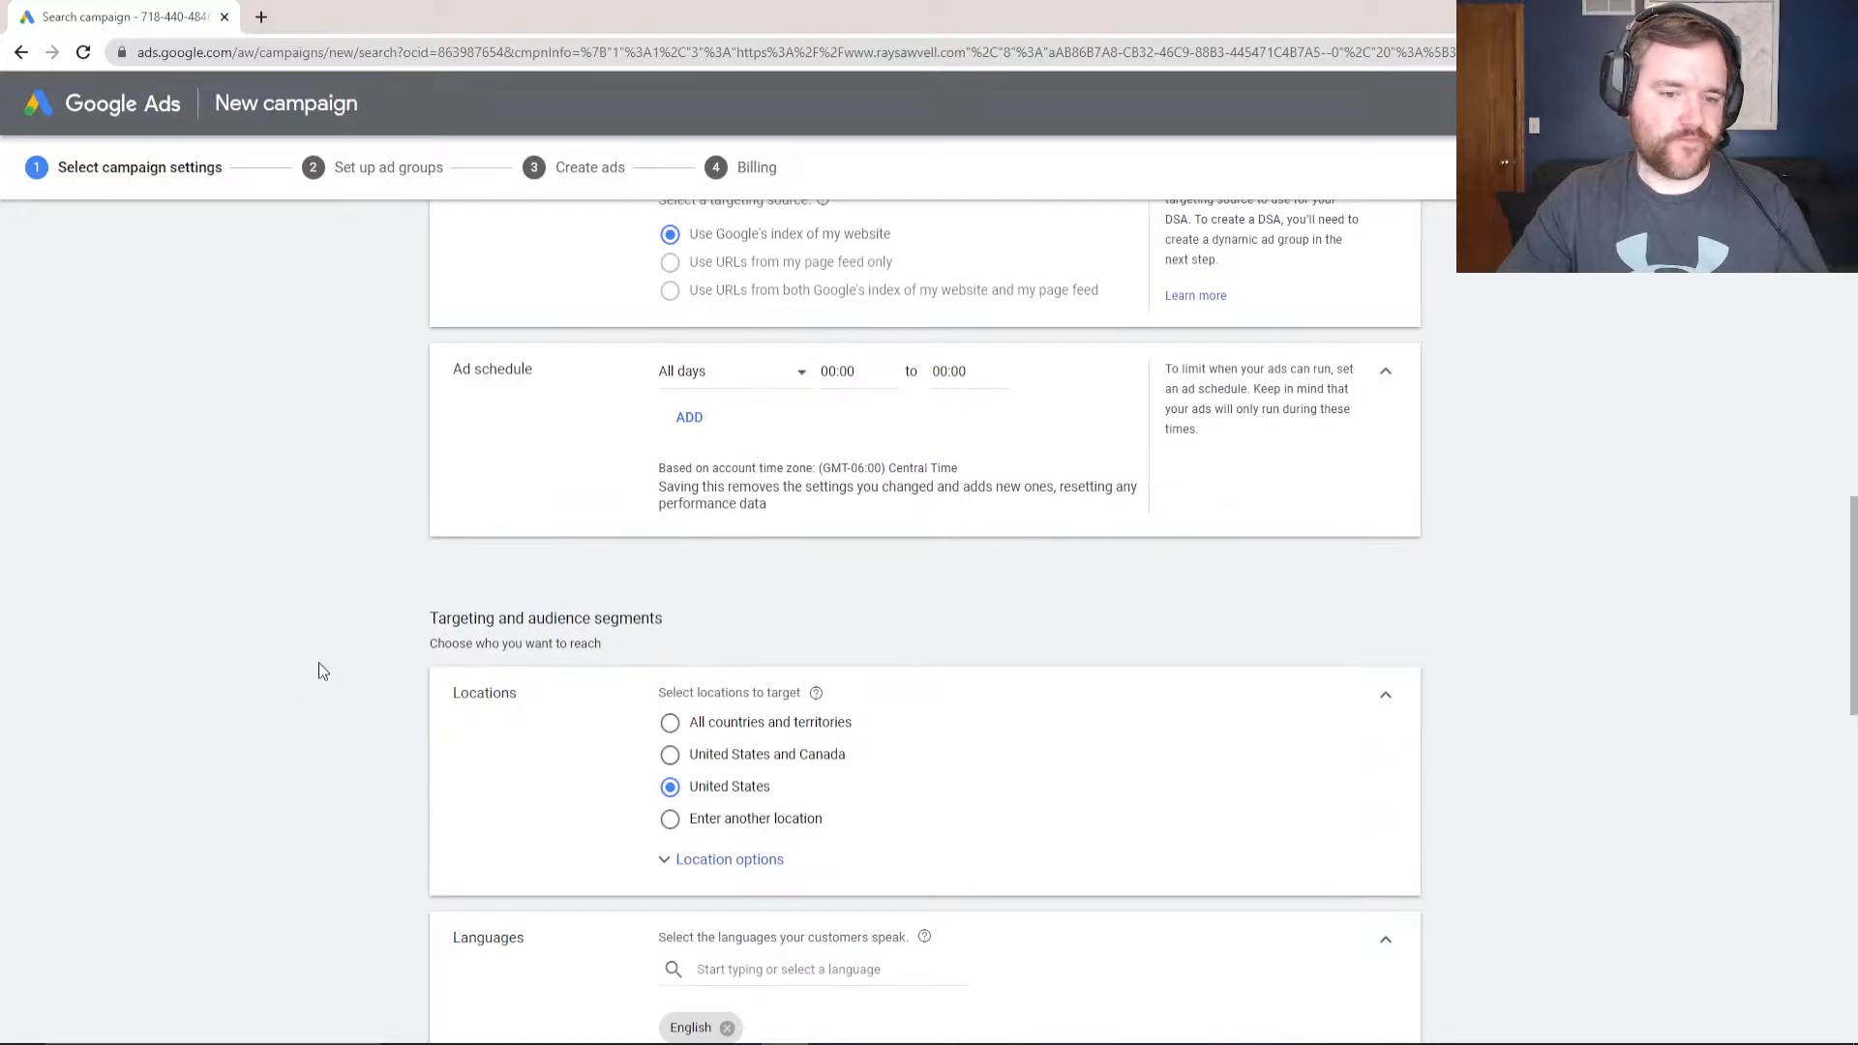
scroll(532, 619, "down", 2)
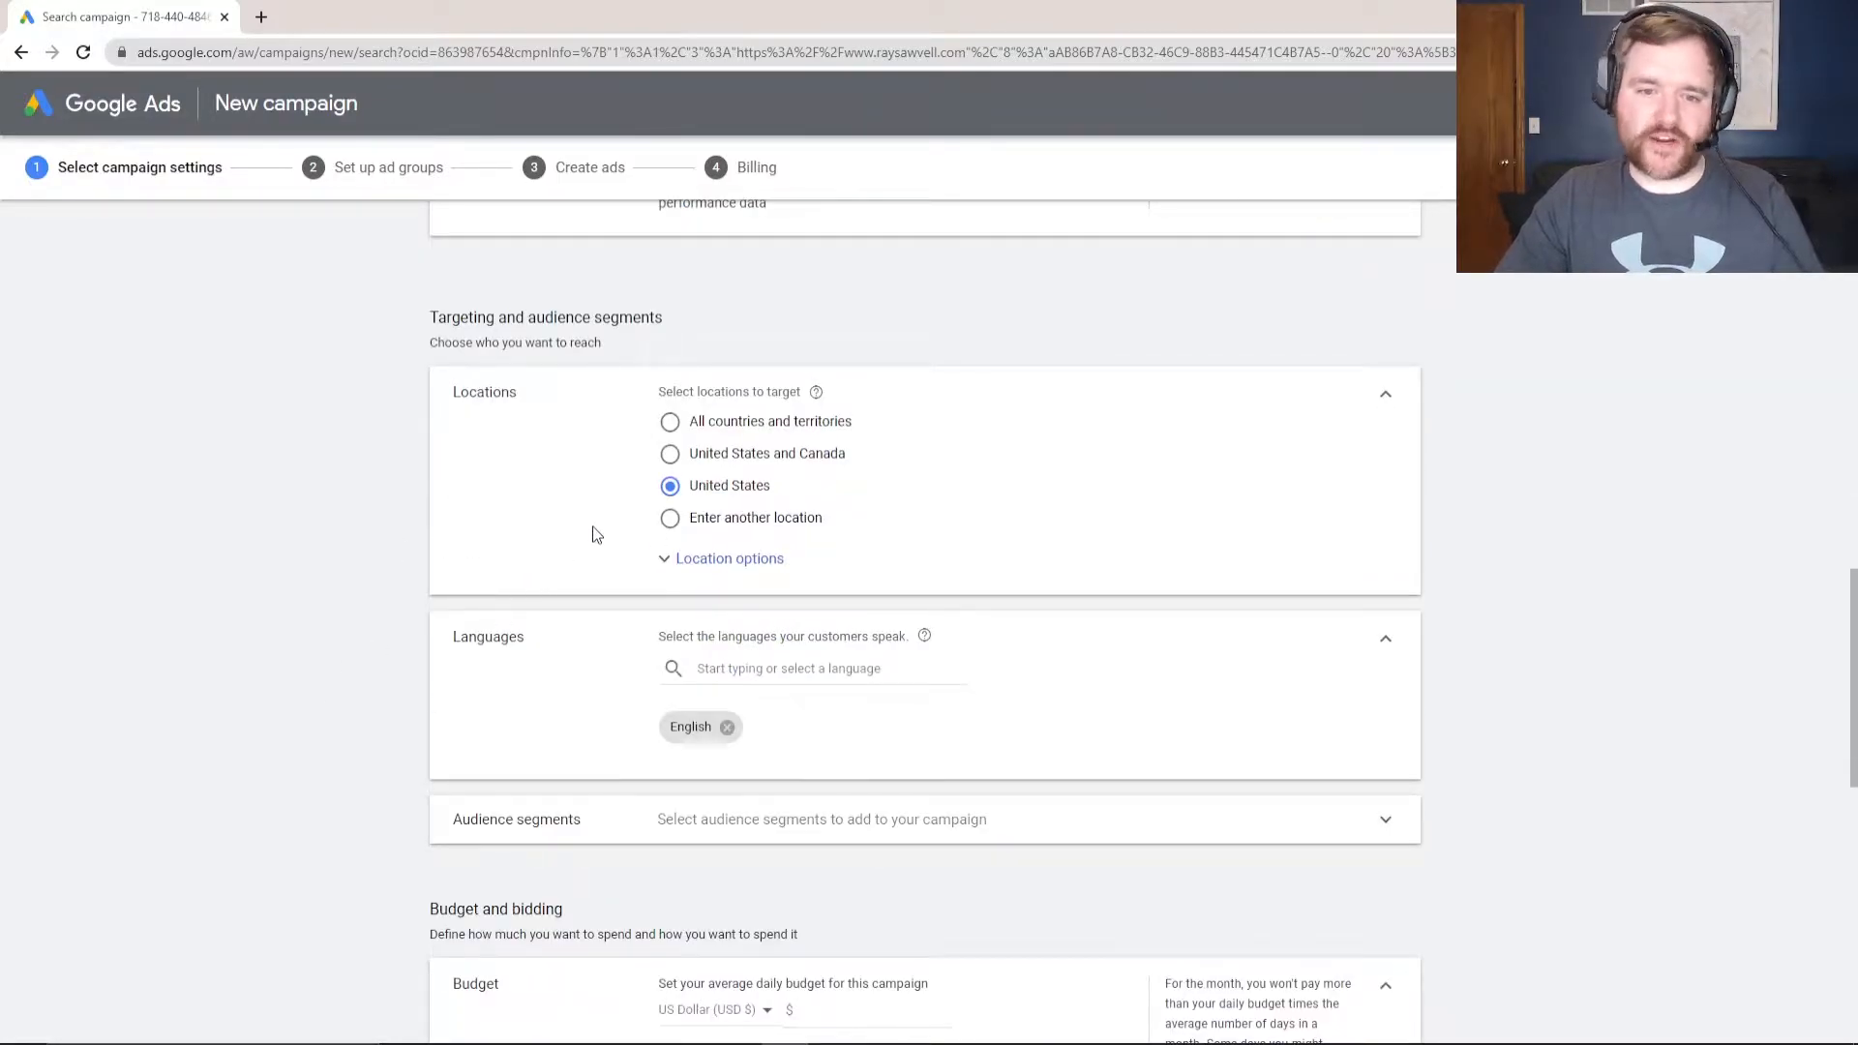
left_click(650, 575)
left_click(693, 544)
left_click(673, 519)
left_click(1030, 558)
left_click(510, 297)
left_click(542, 373)
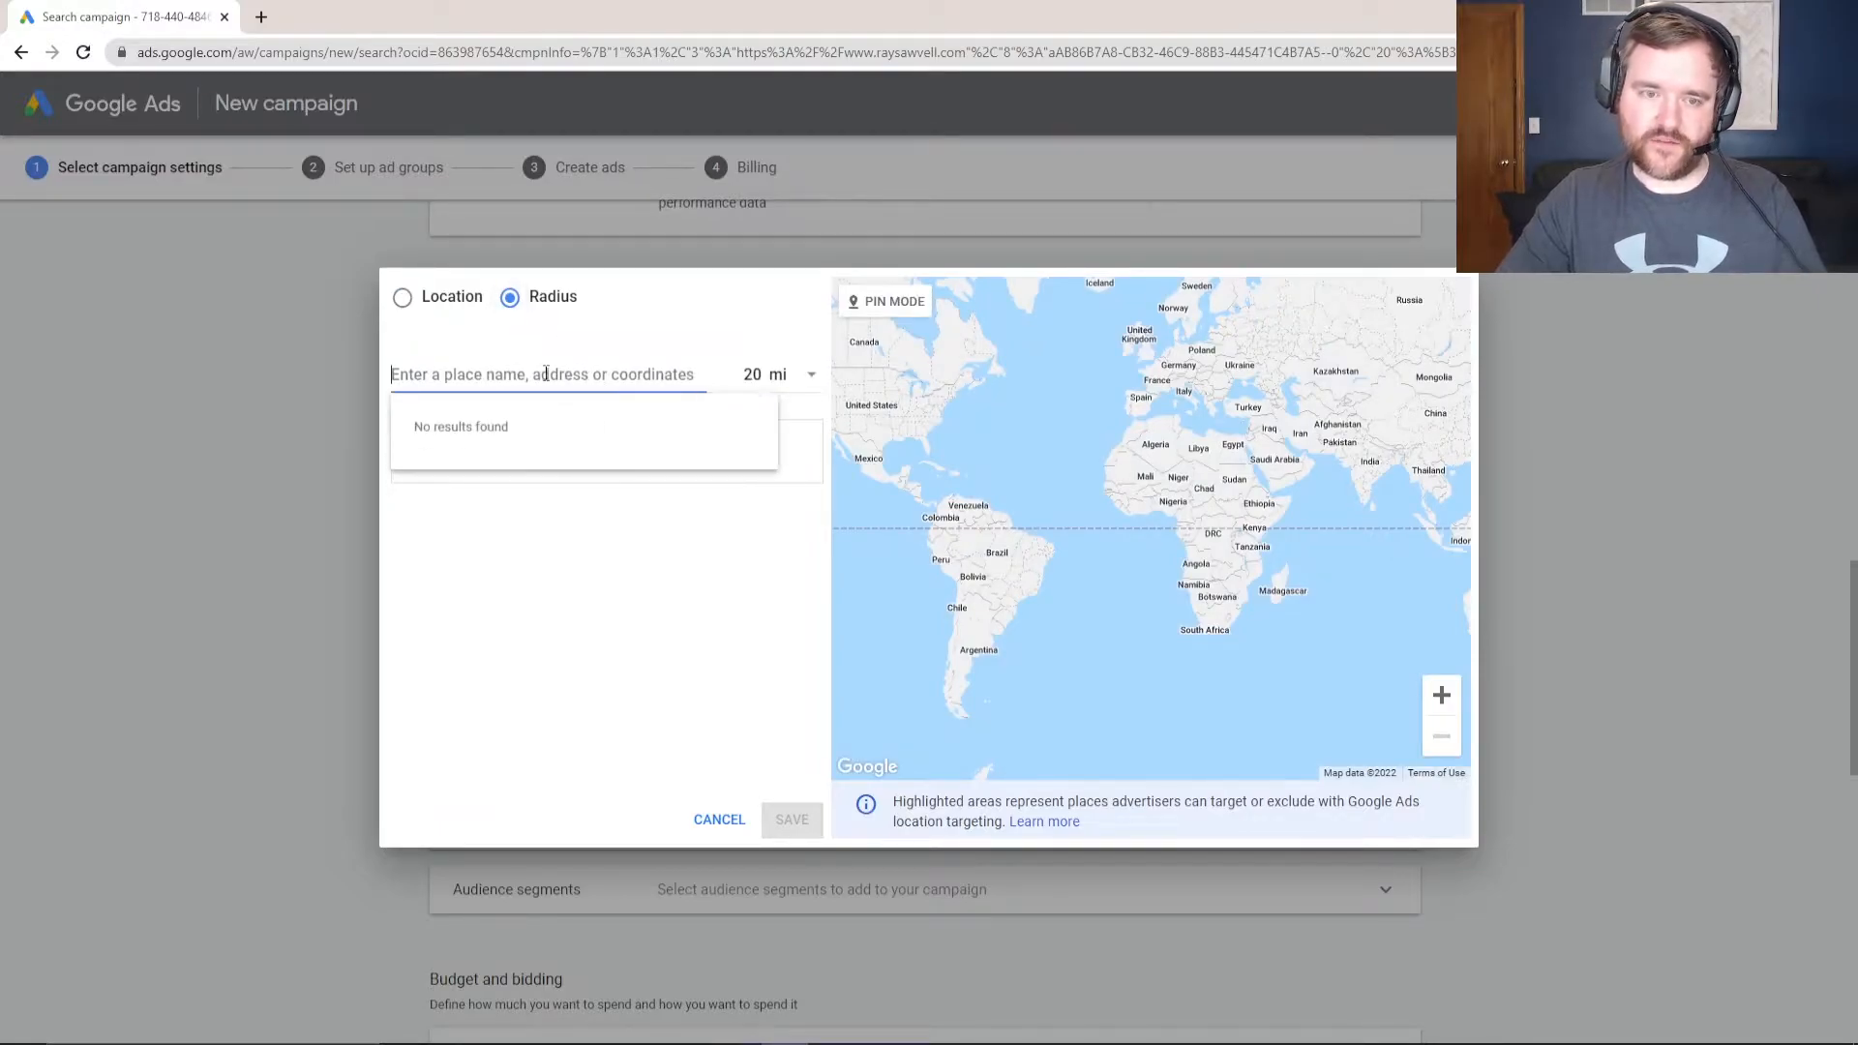
type("miwlaukee")
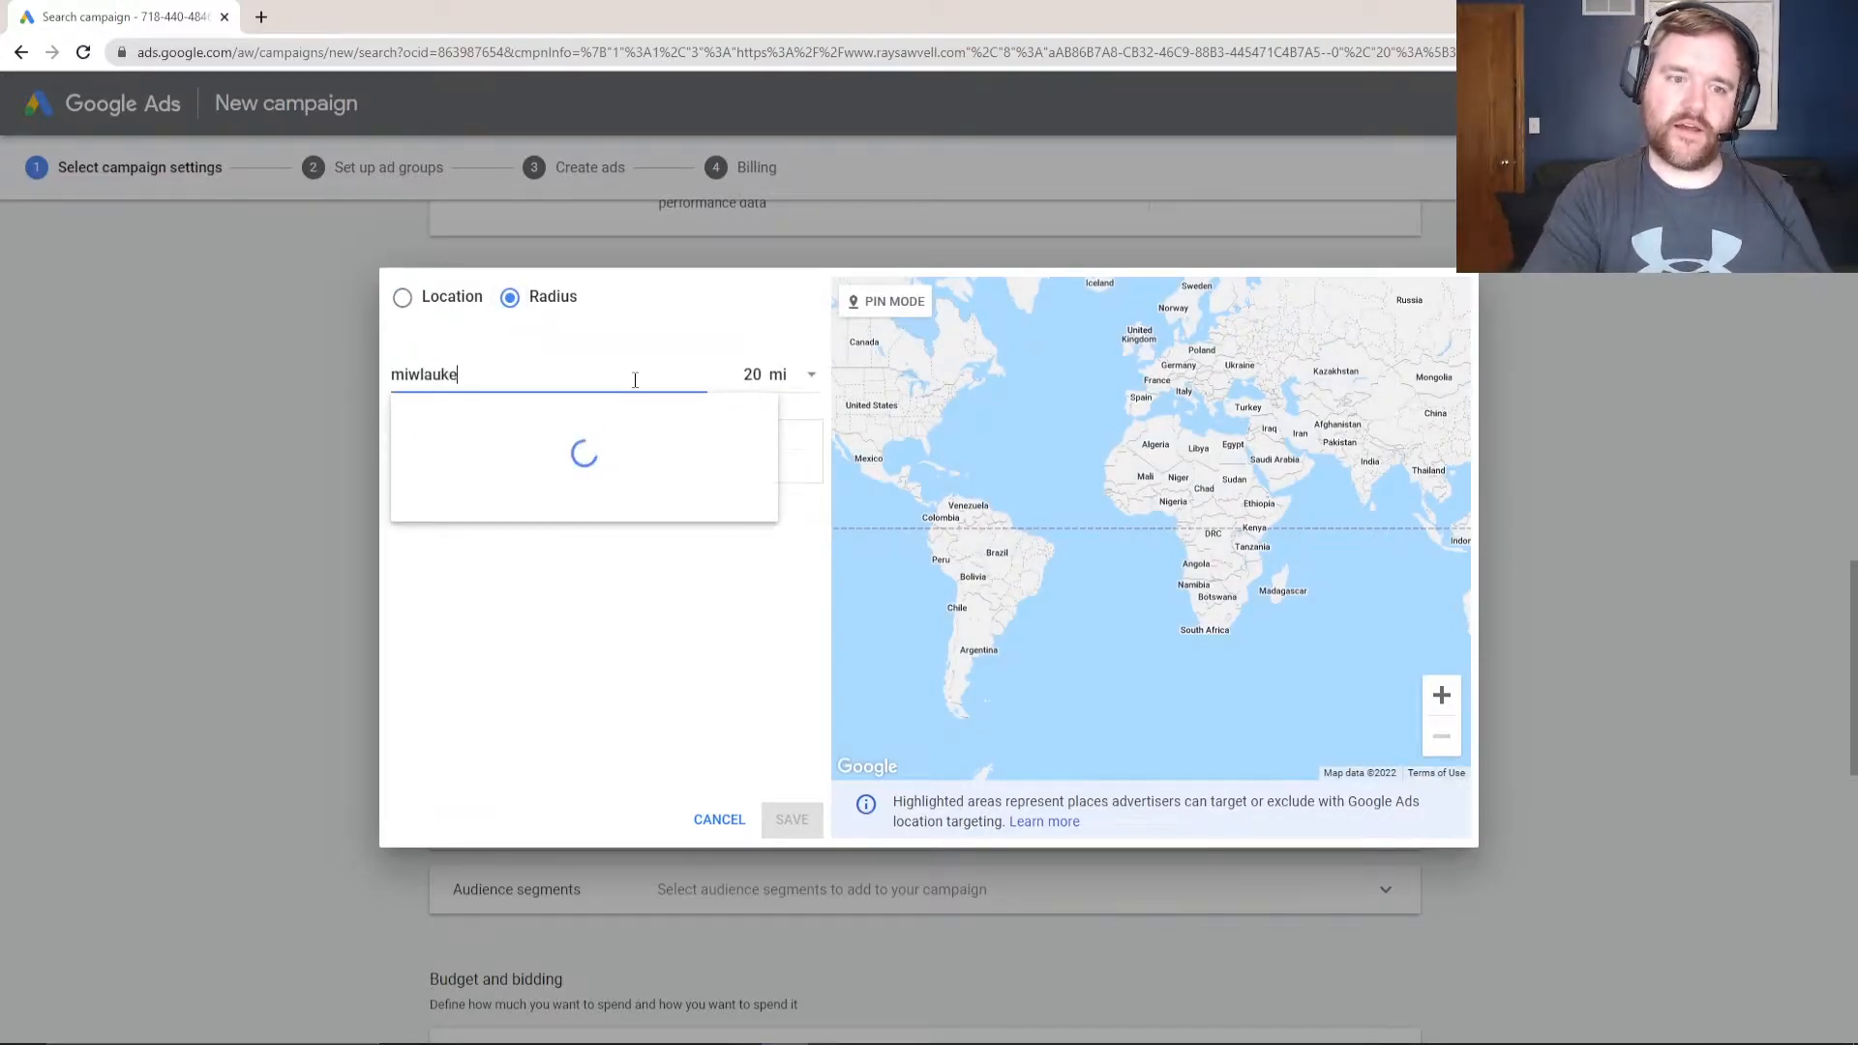
key("BackSpace")
key("BackSpace")
key("BackSpace")
key("BackSpace")
key("BackSpace")
key("BackSpace")
key("BackSpace")
key("BackSpace")
key("BackSpace")
type("milwaukee")
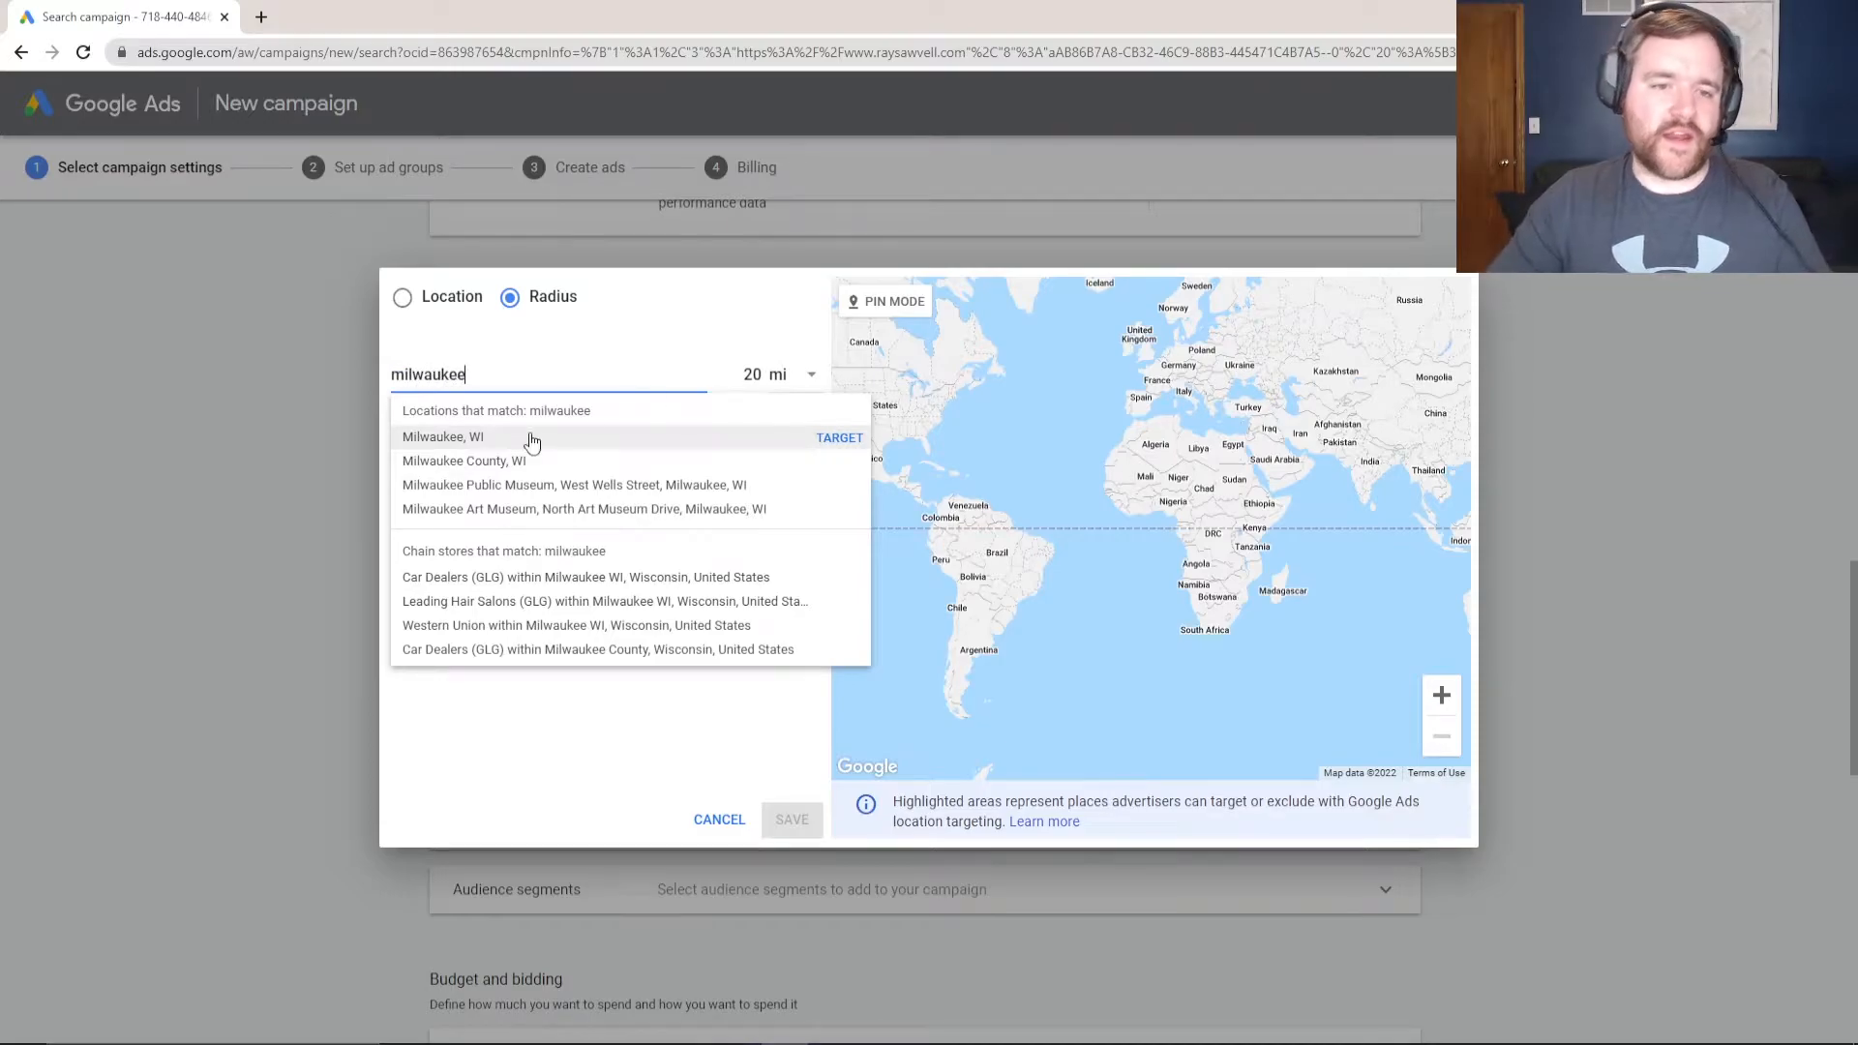
left_click(484, 437)
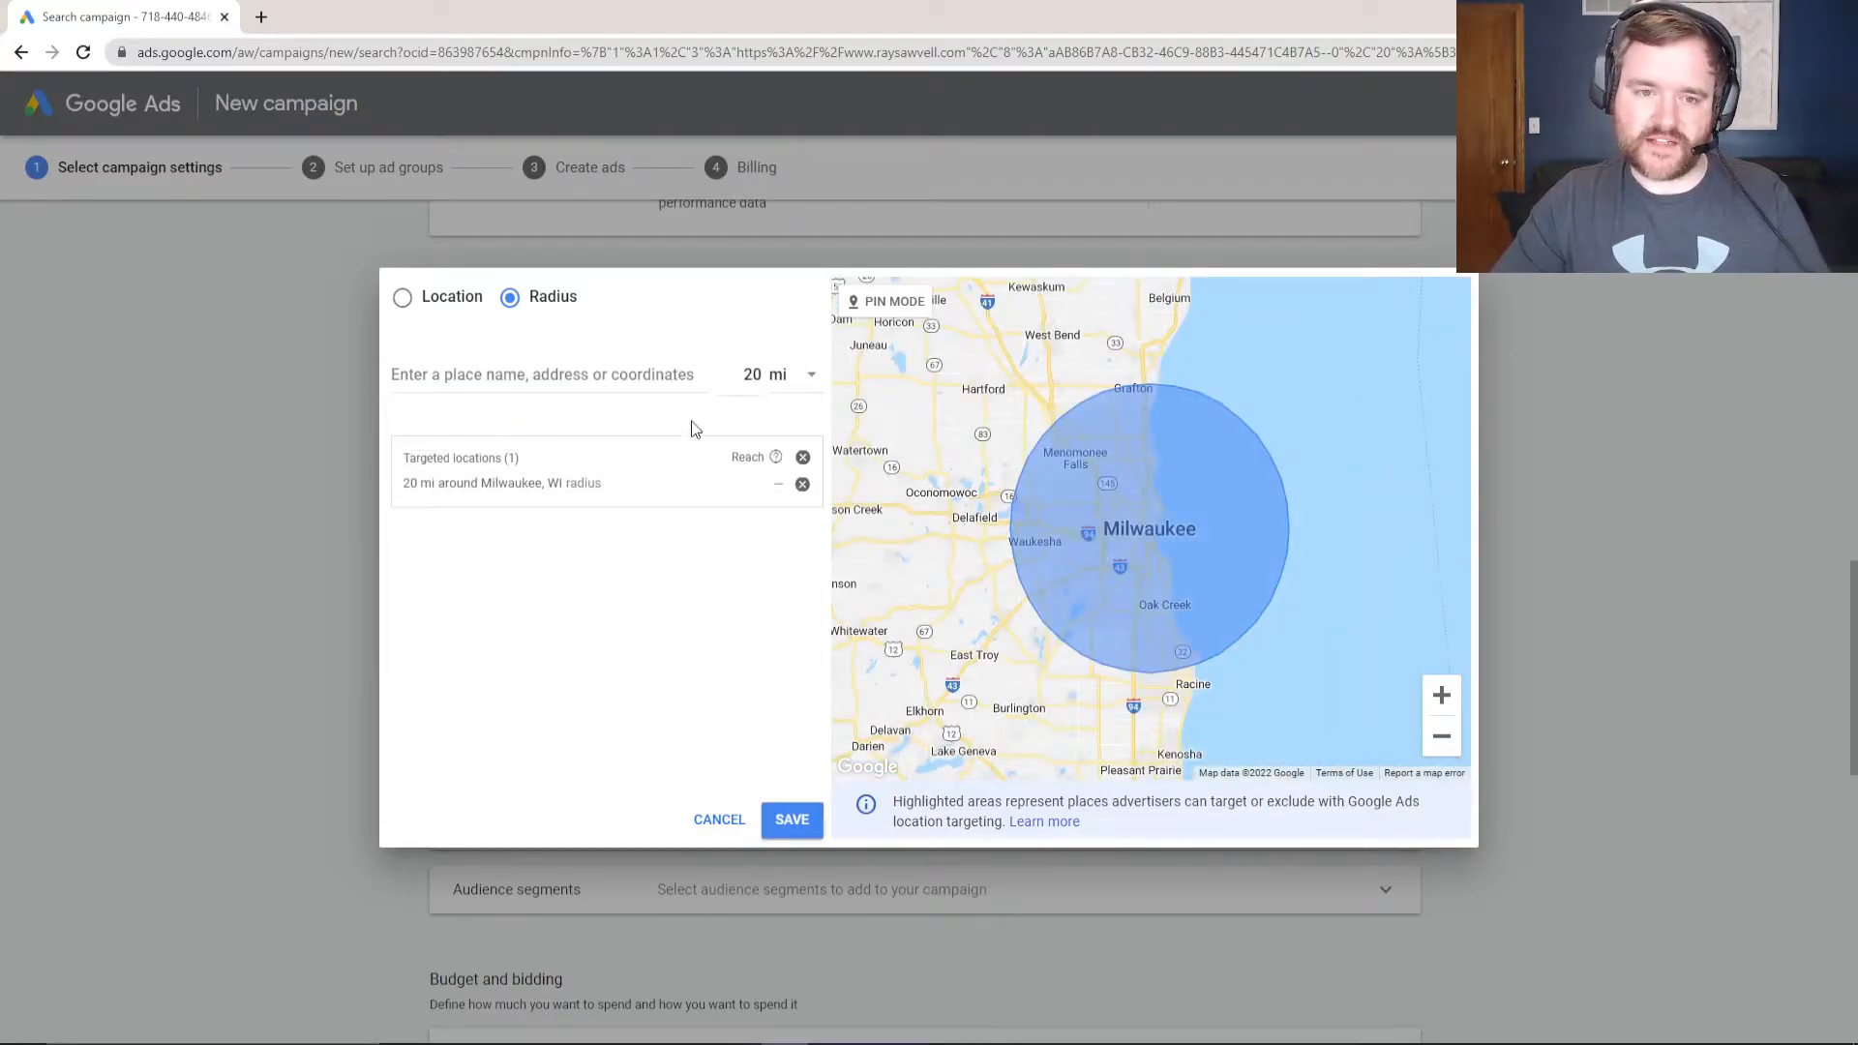
left_click(401, 300)
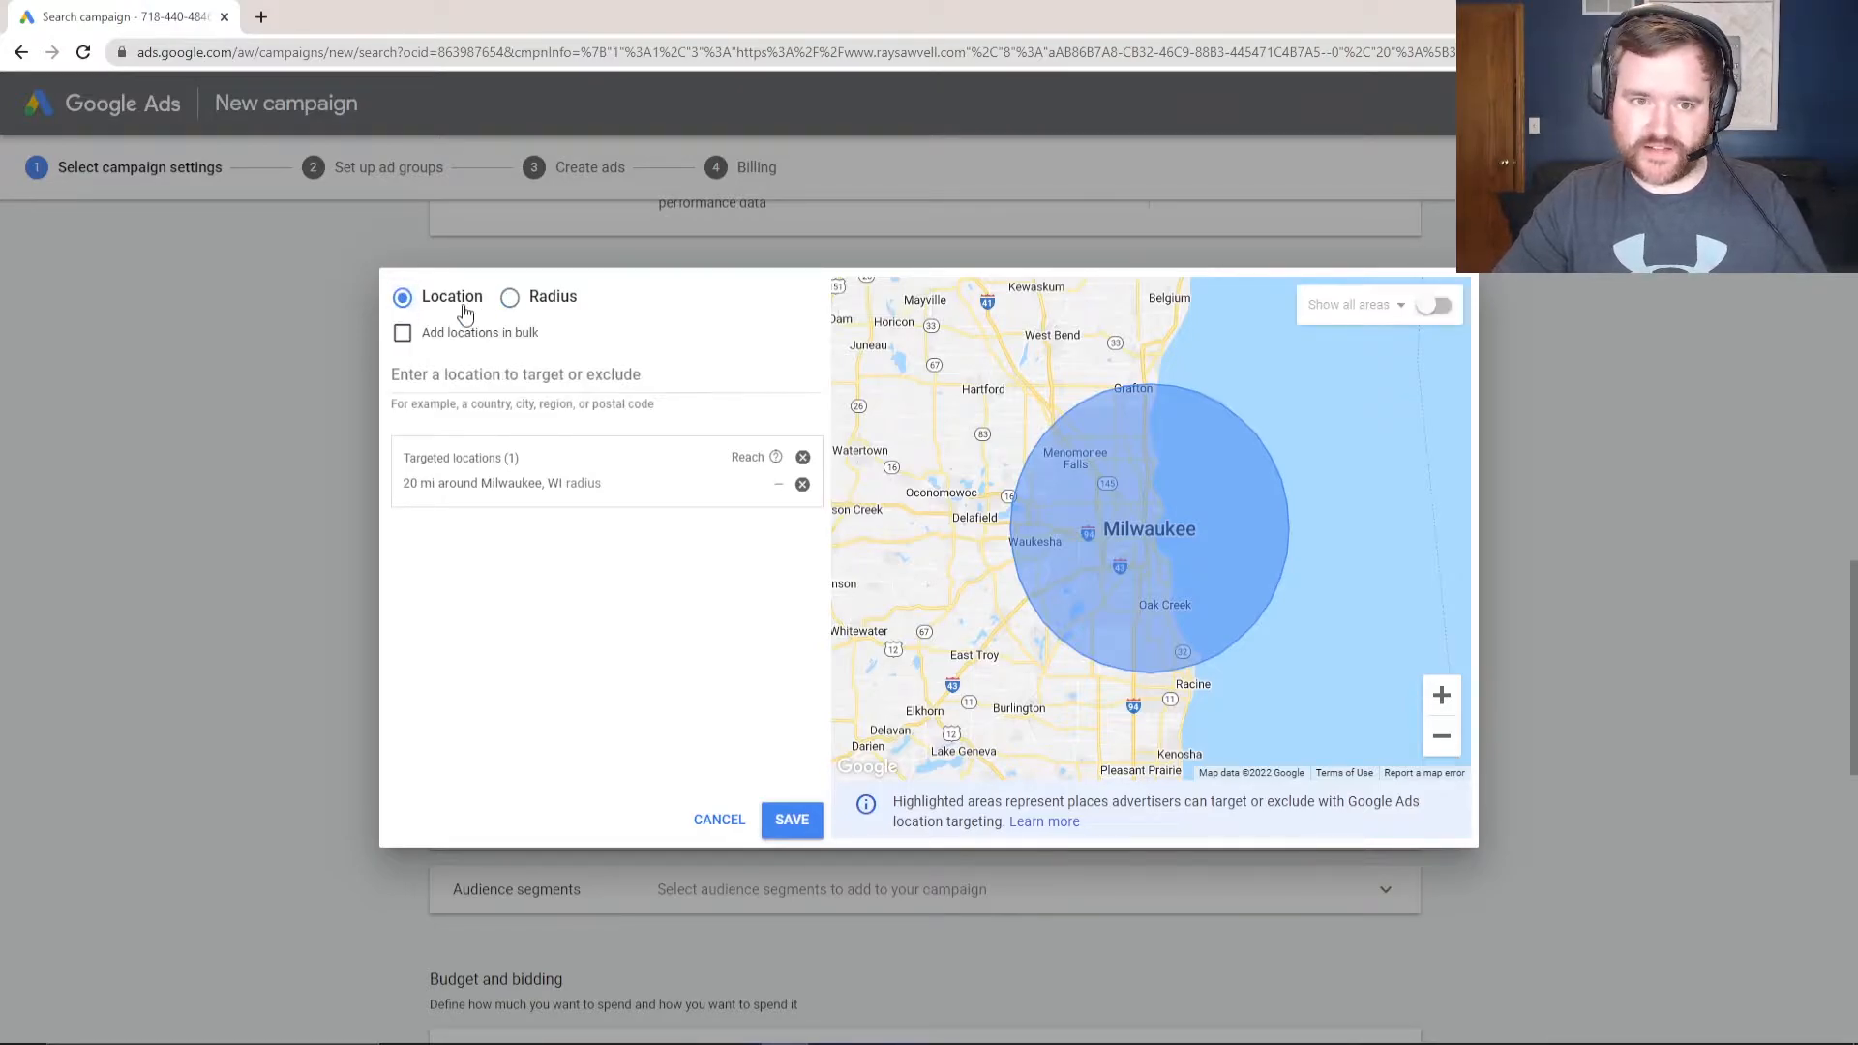
left_click(721, 819)
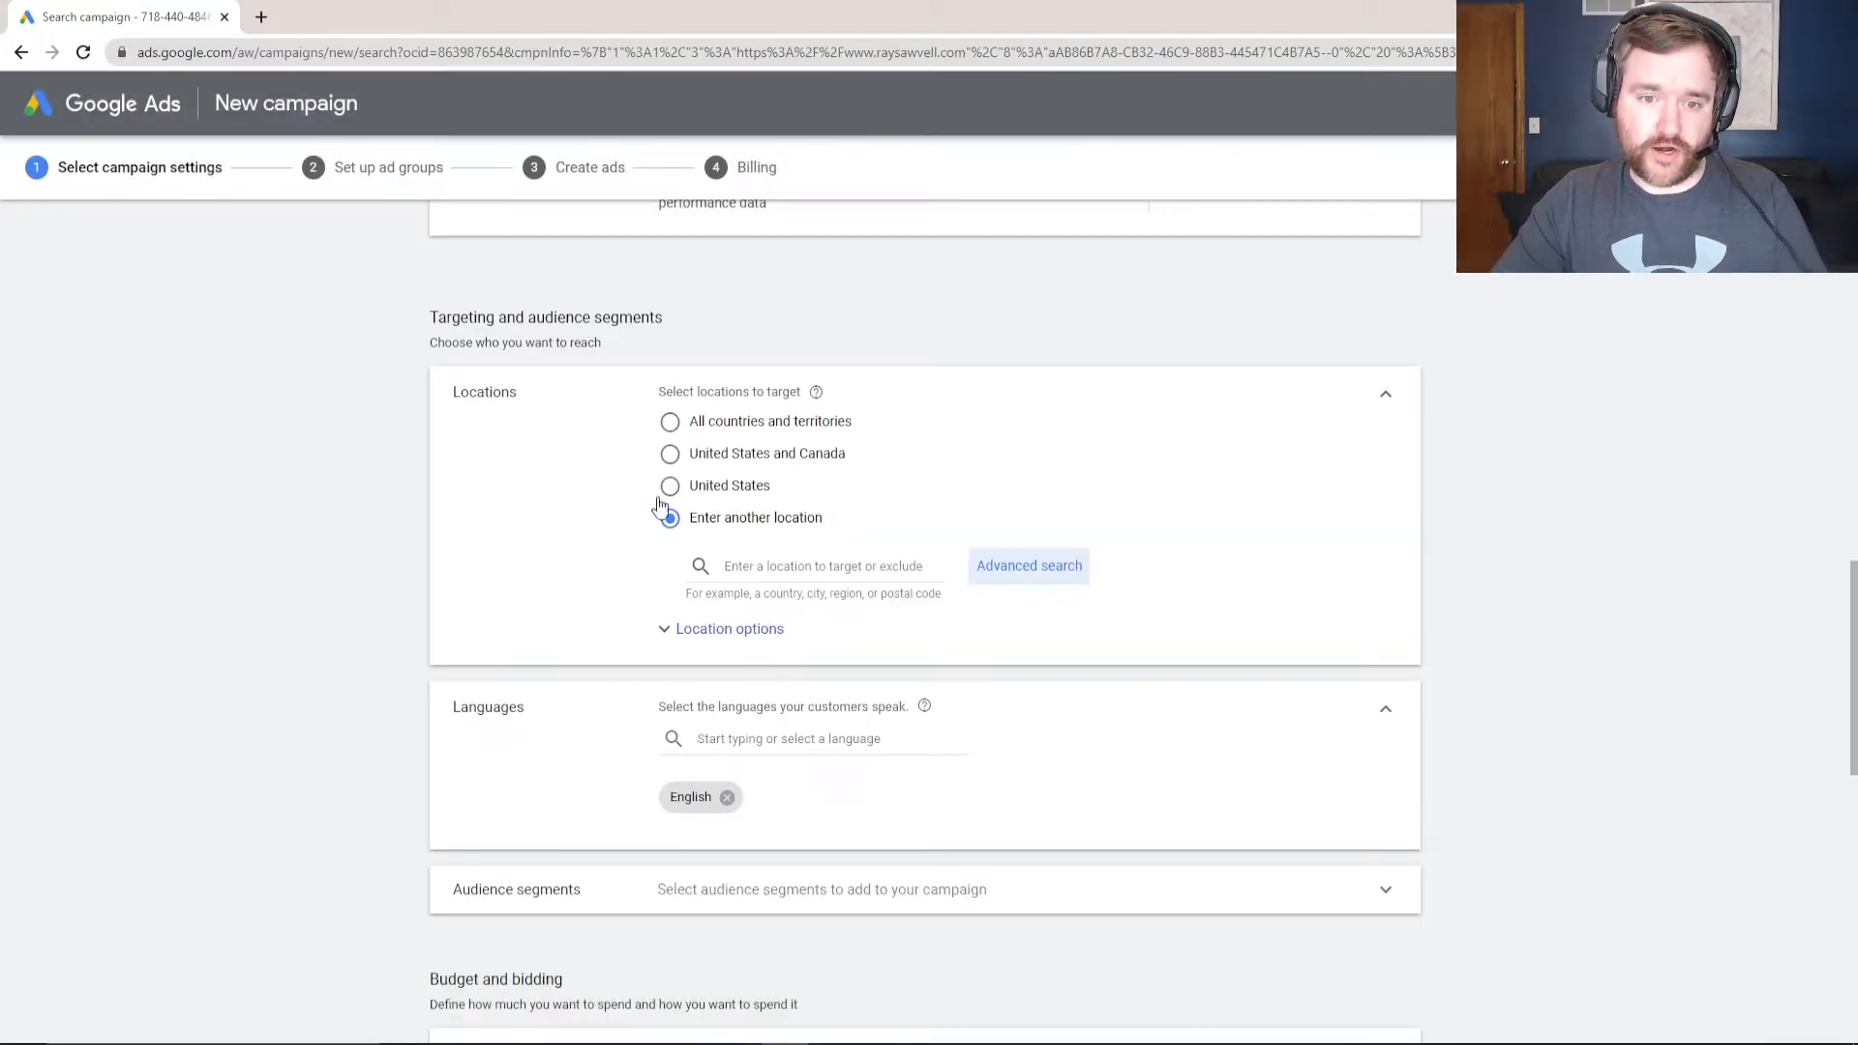
left_click(1012, 566)
left_click(585, 368)
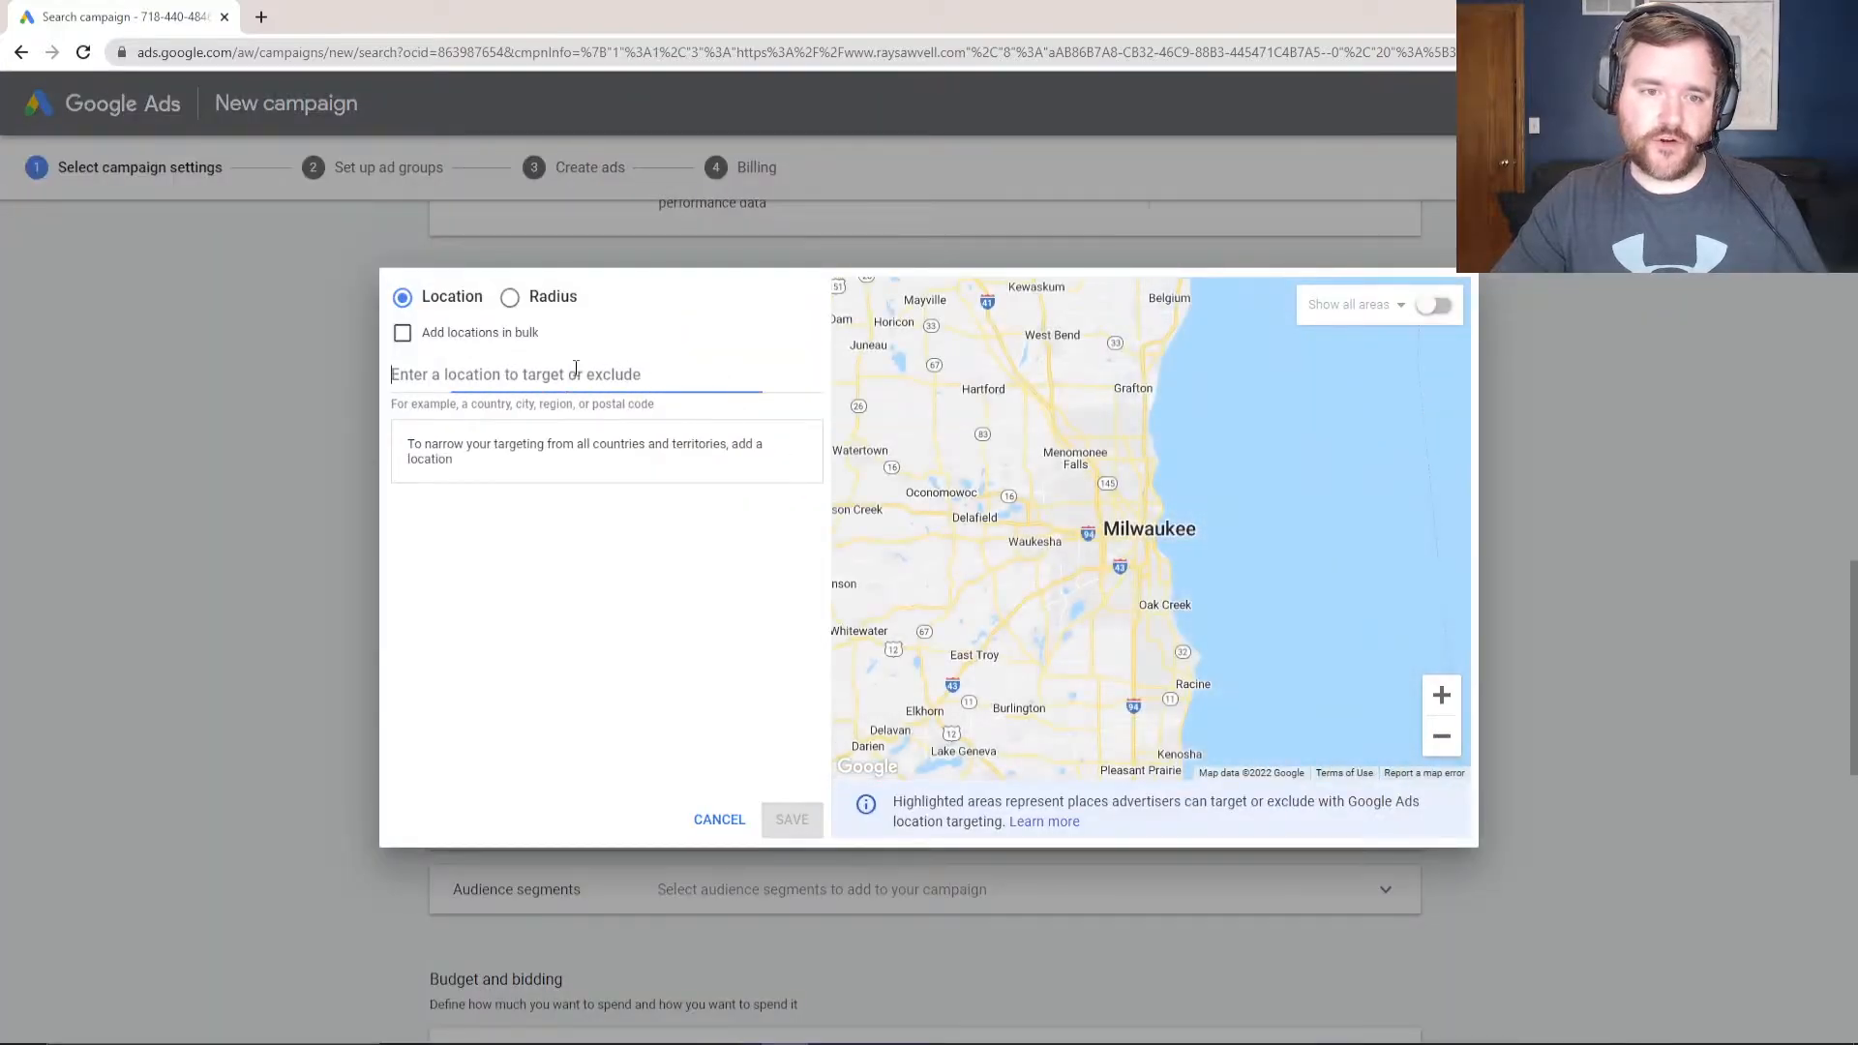
type("uninted")
left_click(475, 437)
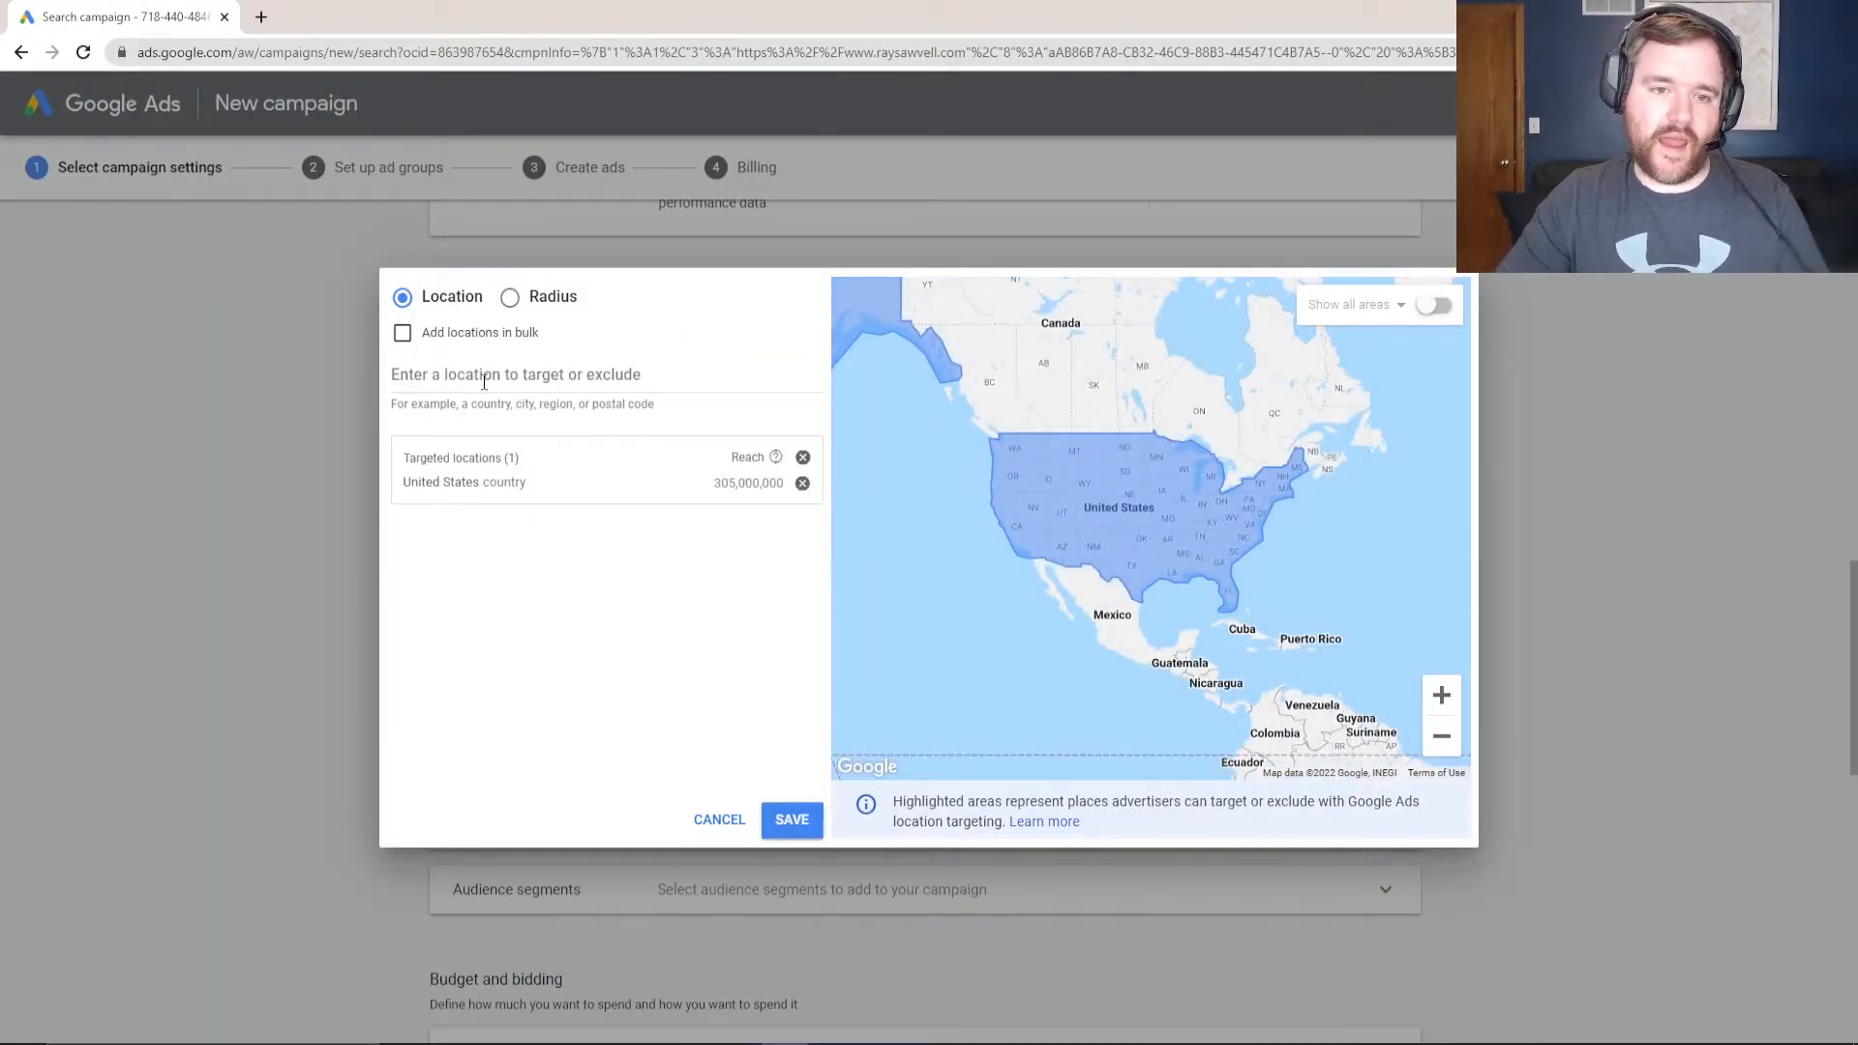
left_click(790, 820)
left_click(723, 532)
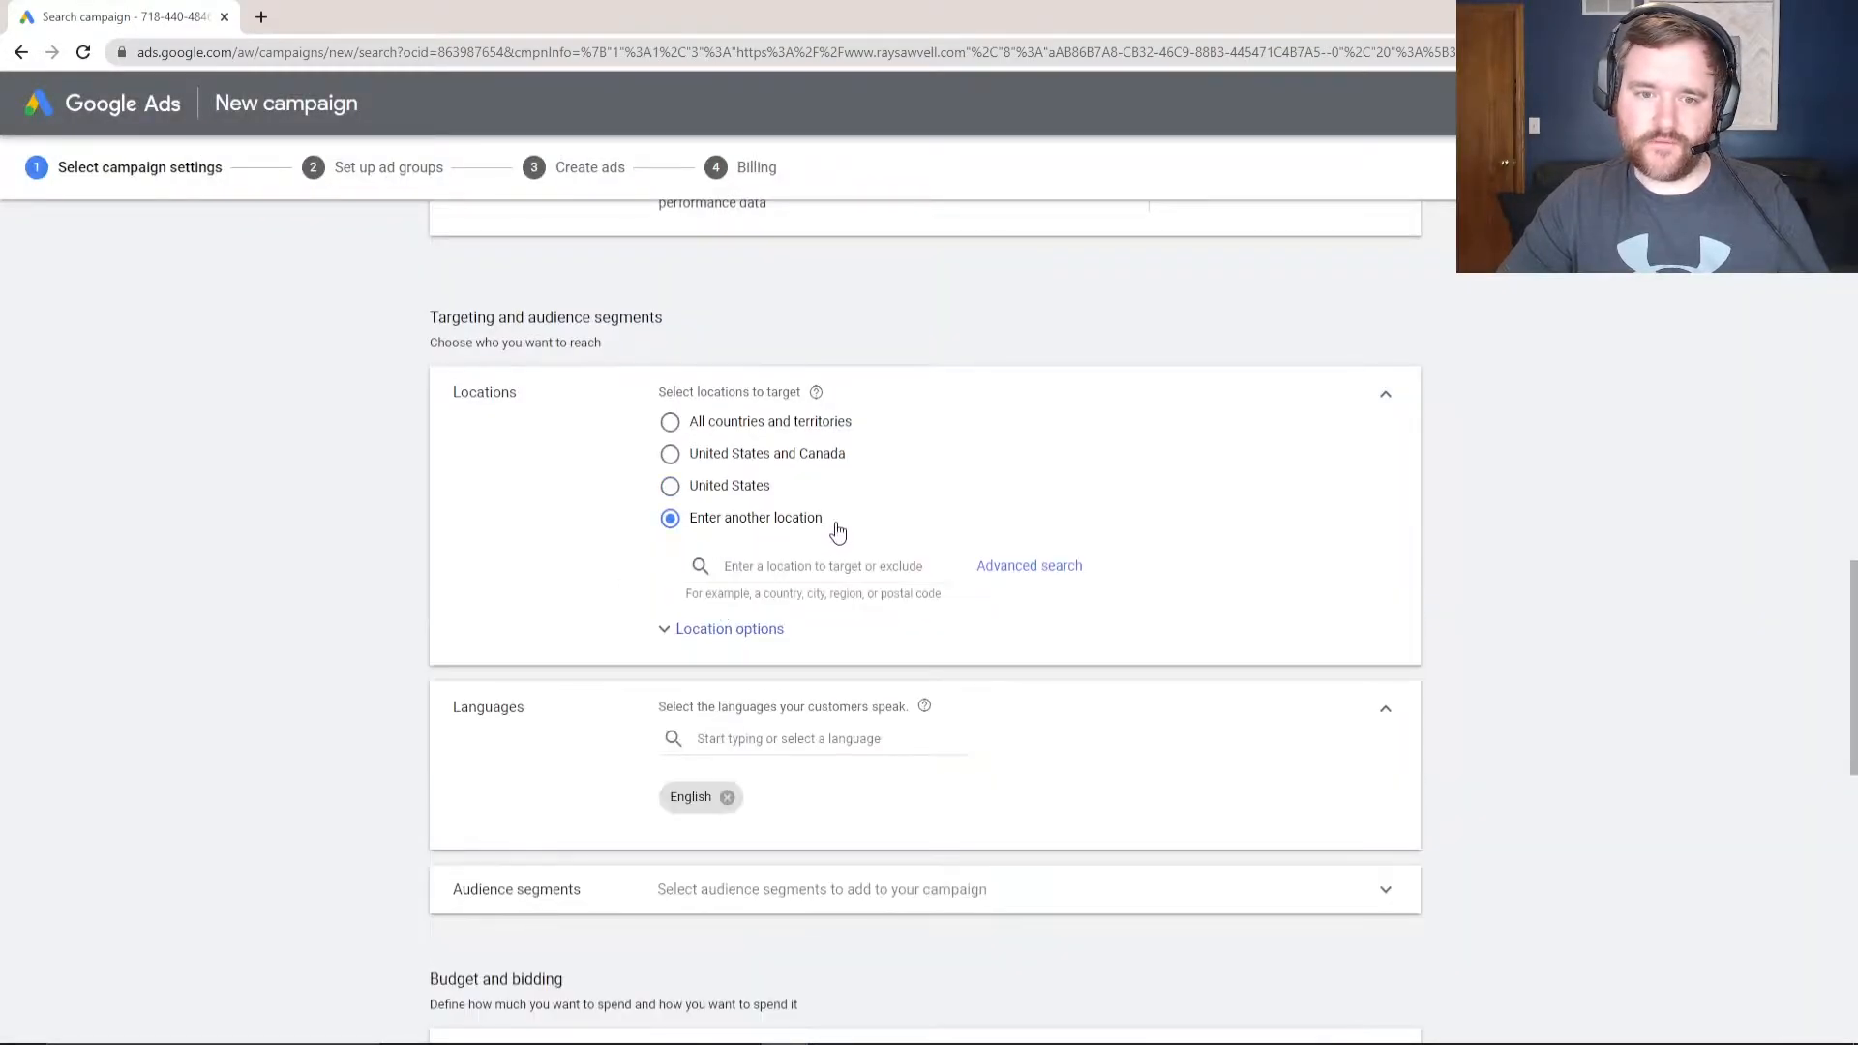
left_click(1030, 567)
left_click(507, 379)
type("ca")
key("BackSpace")
key("BackSpace")
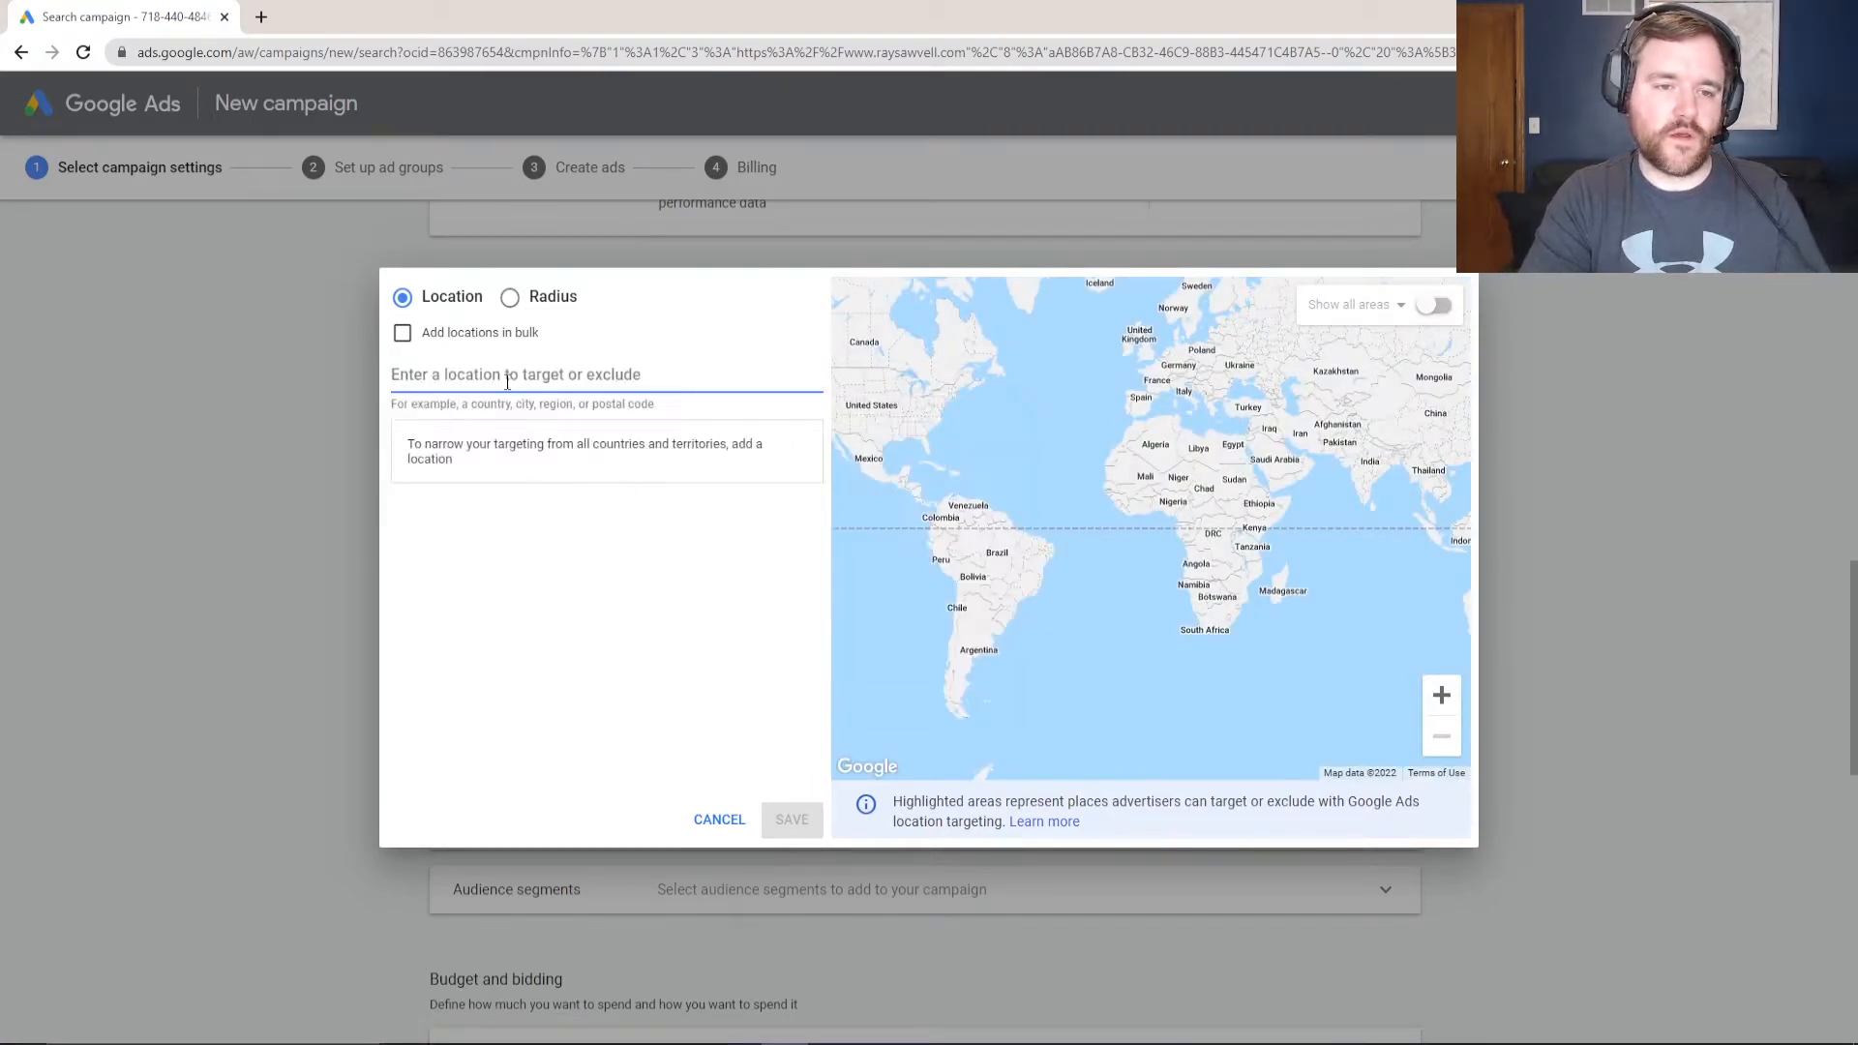
type("alaksa")
double_click(519, 378)
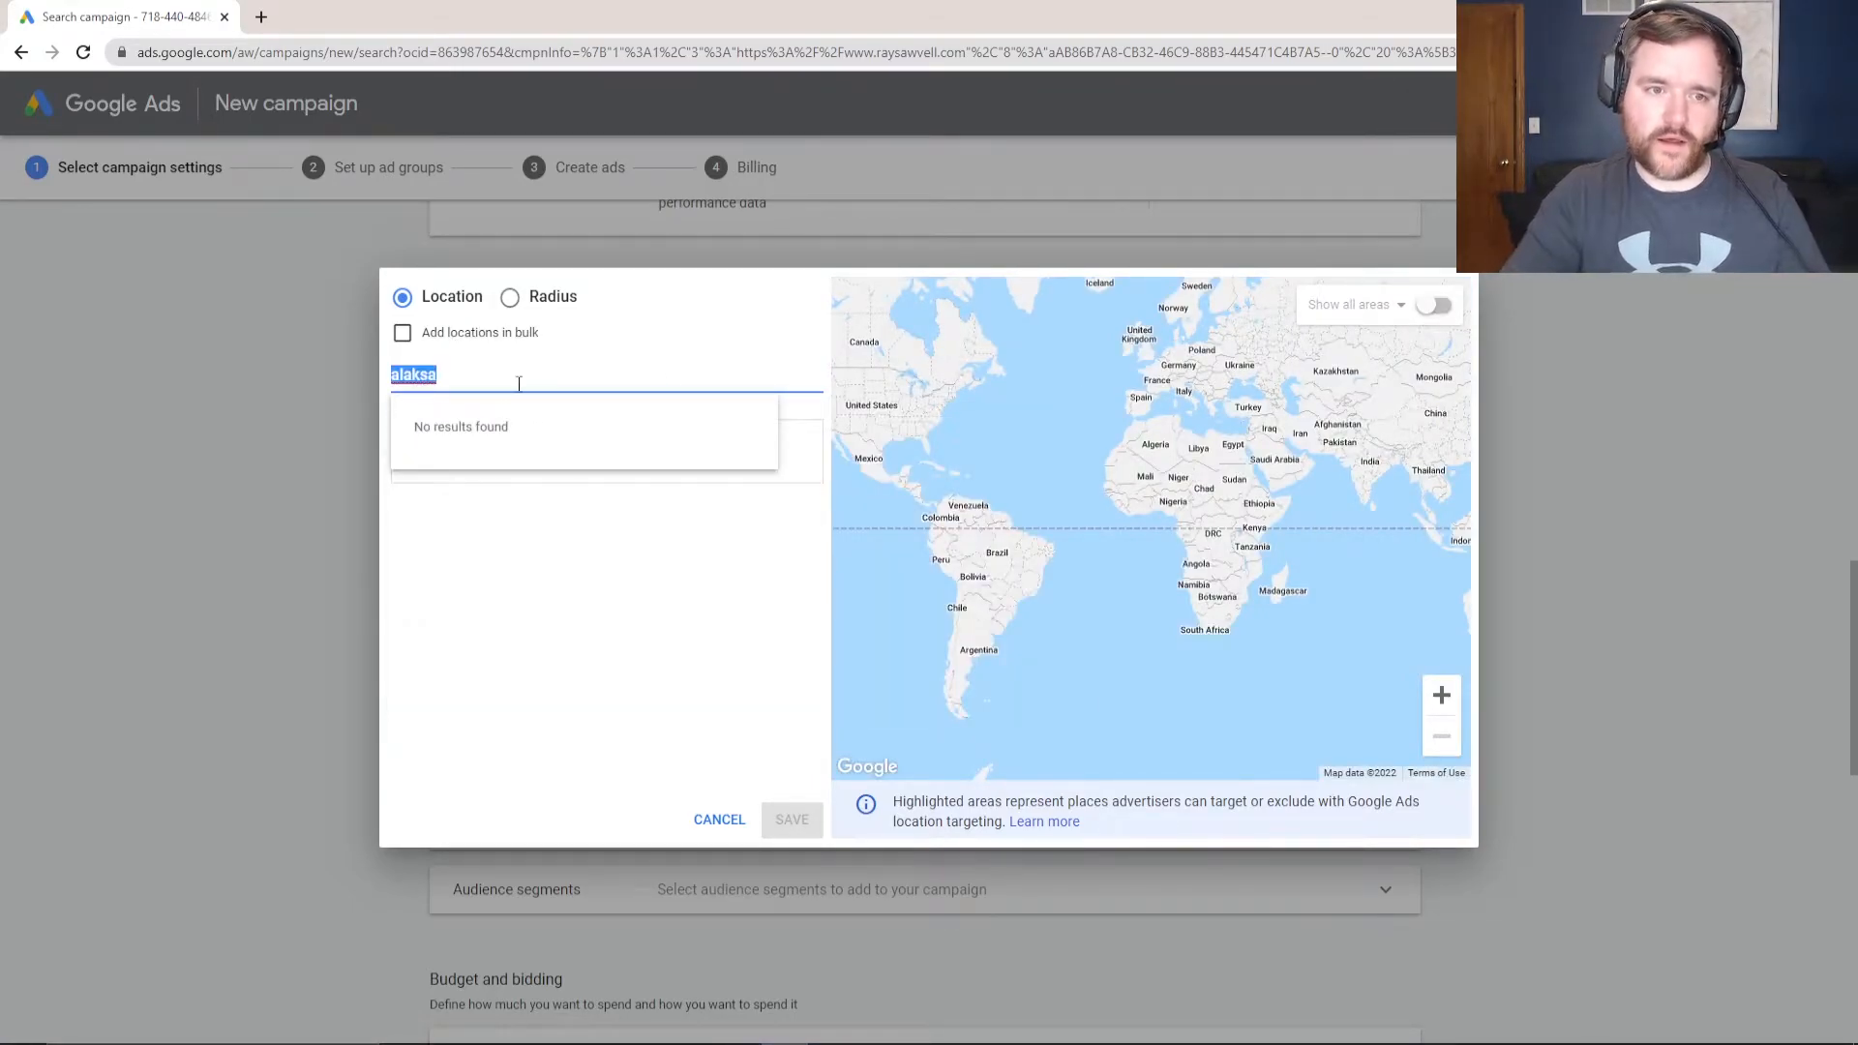
type("alask")
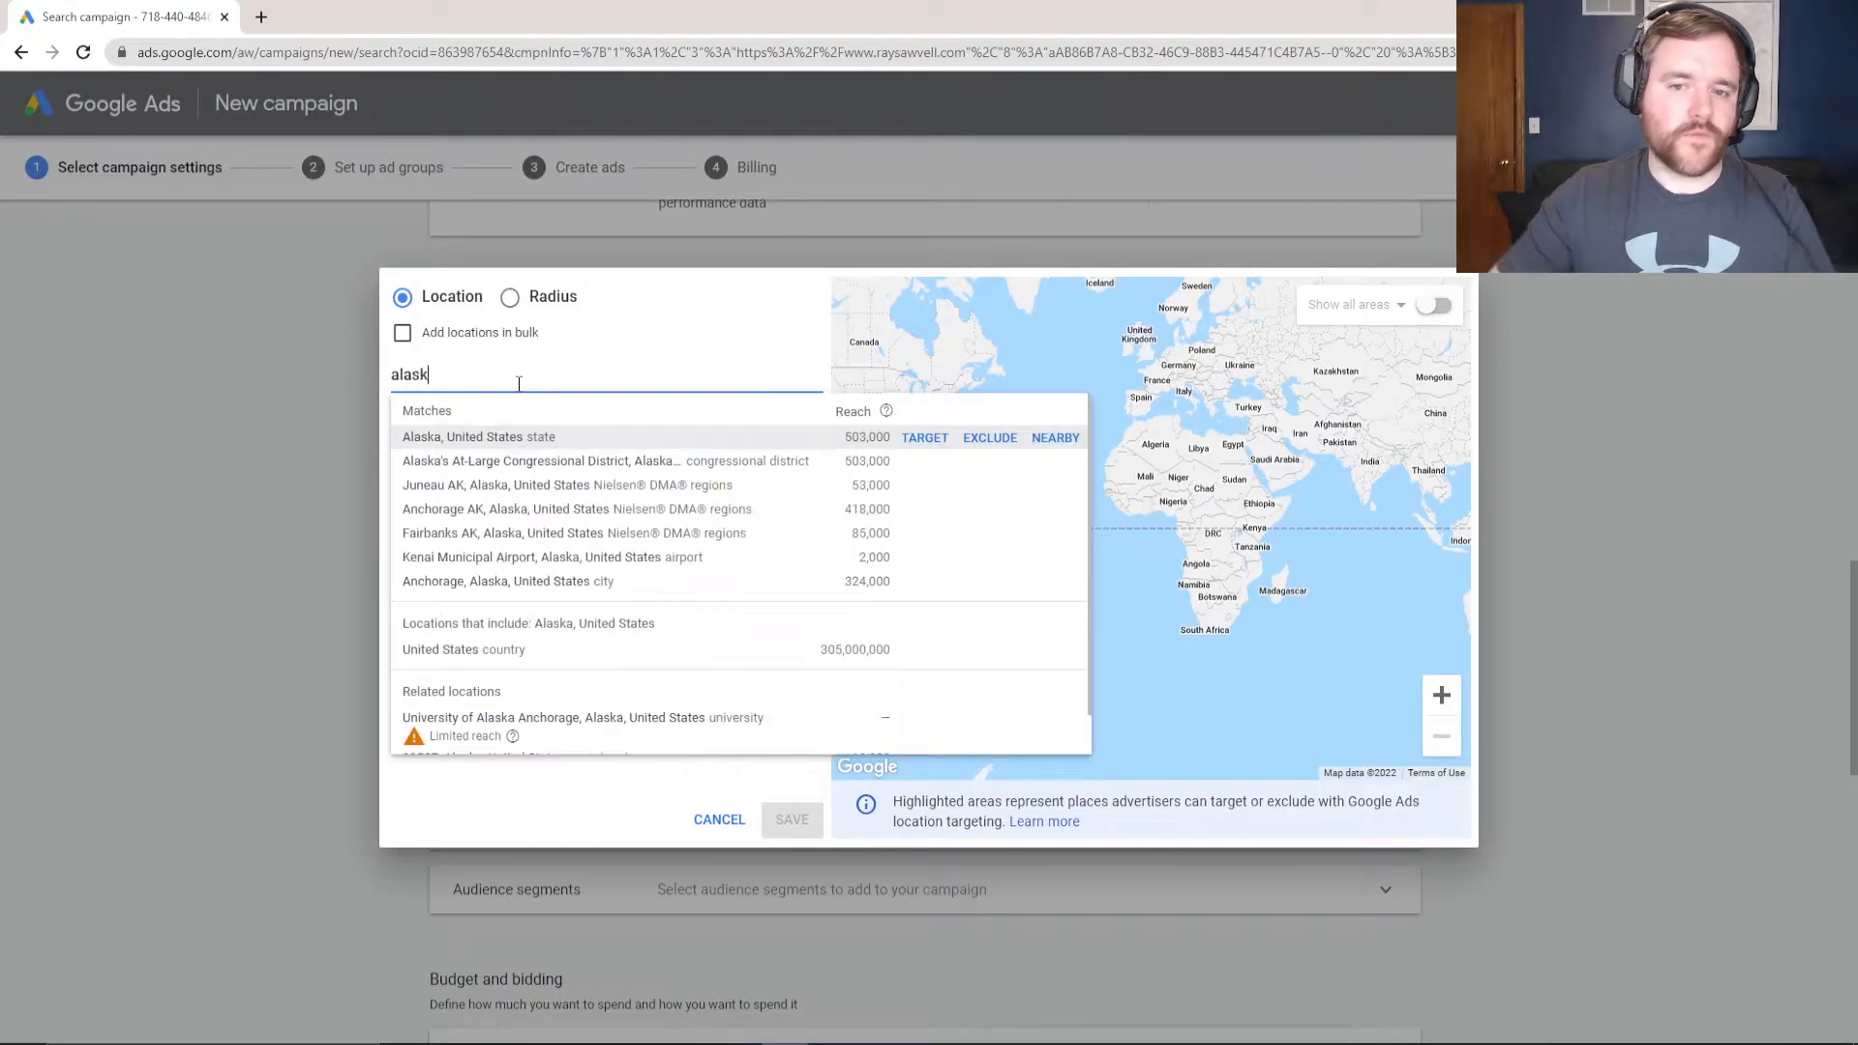
left_click(990, 438)
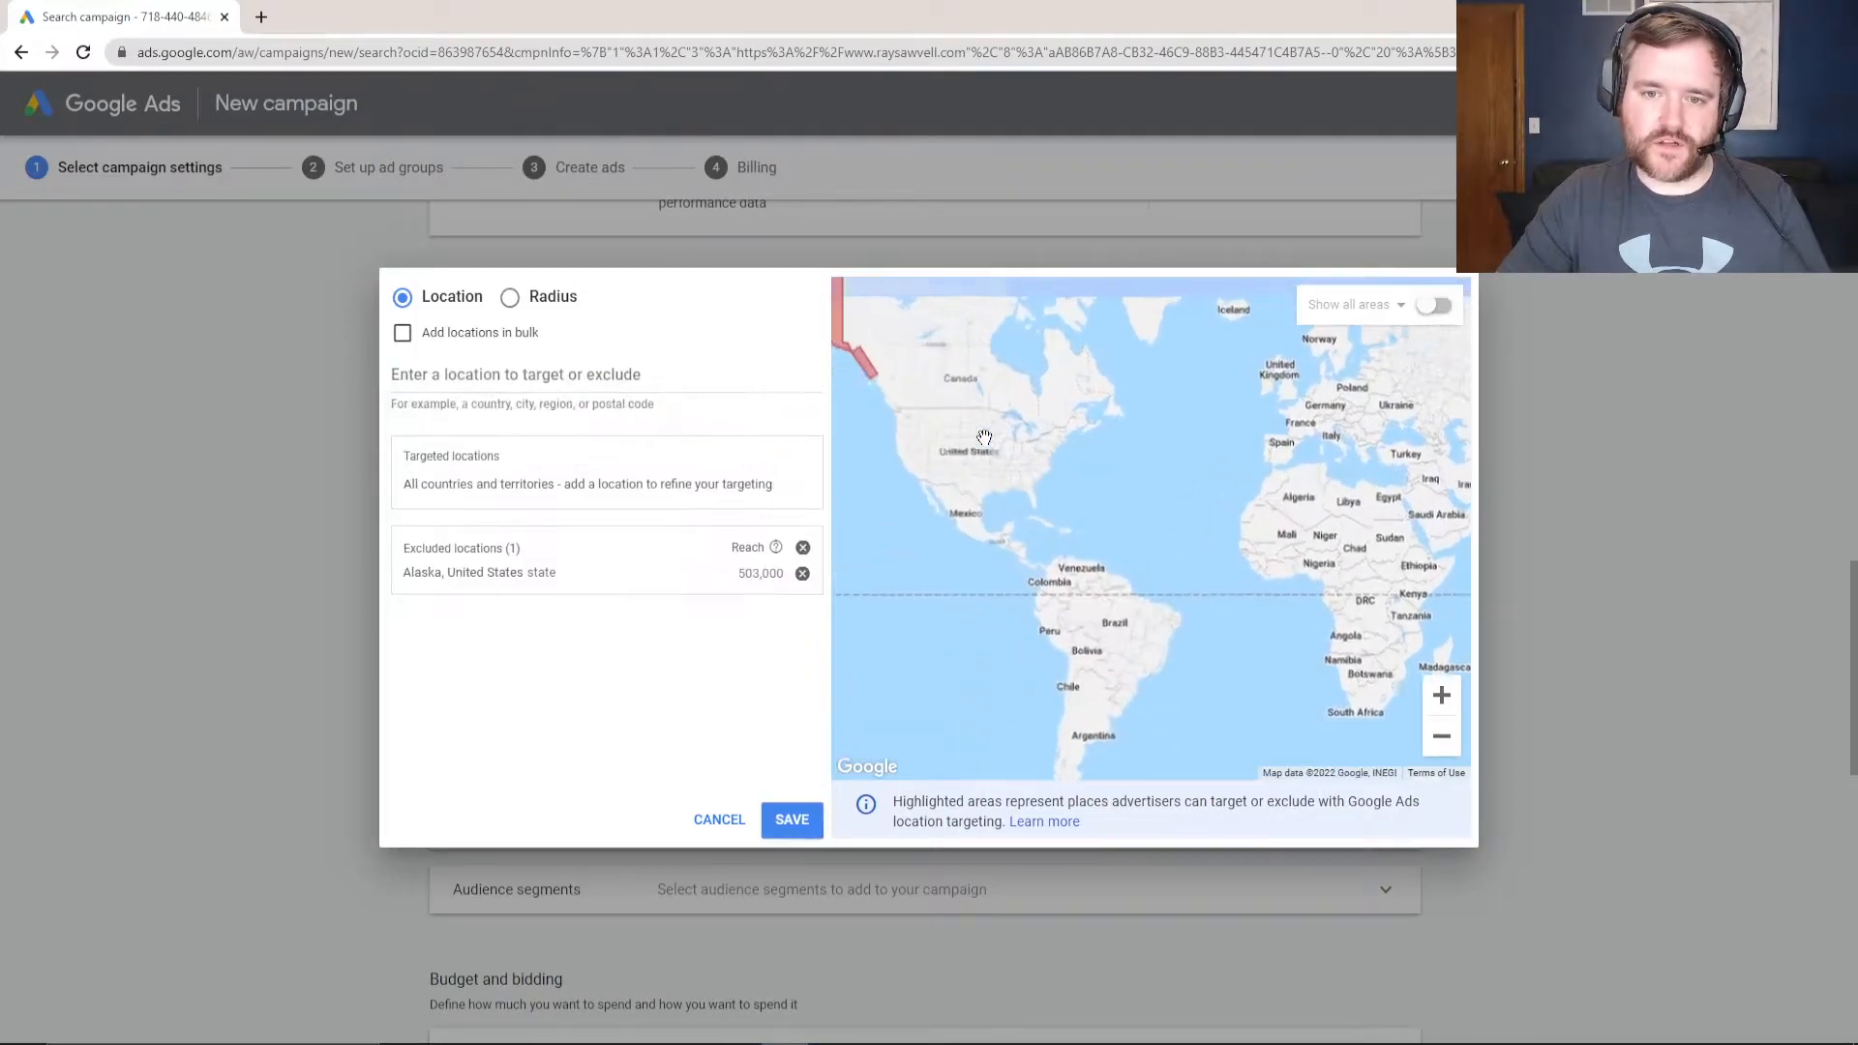
left_click(719, 820)
left_click(688, 499)
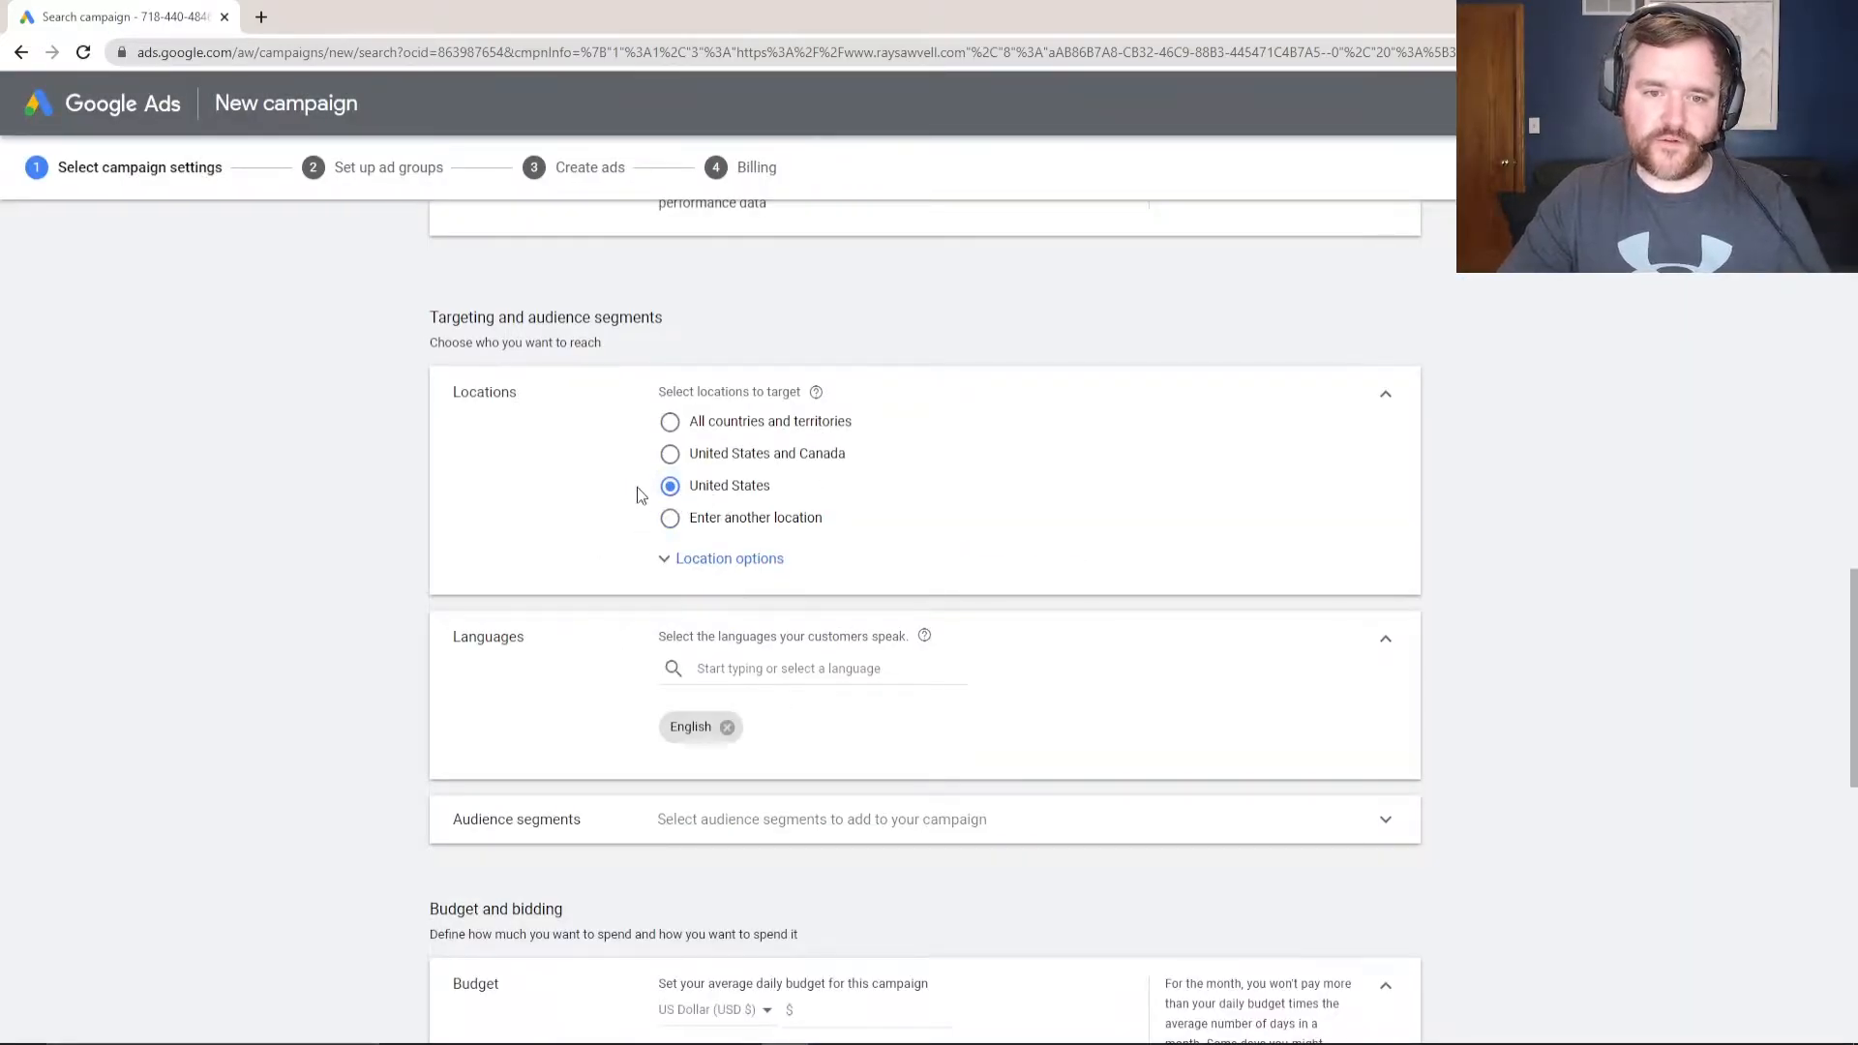
scroll(750, 648, "down", 1)
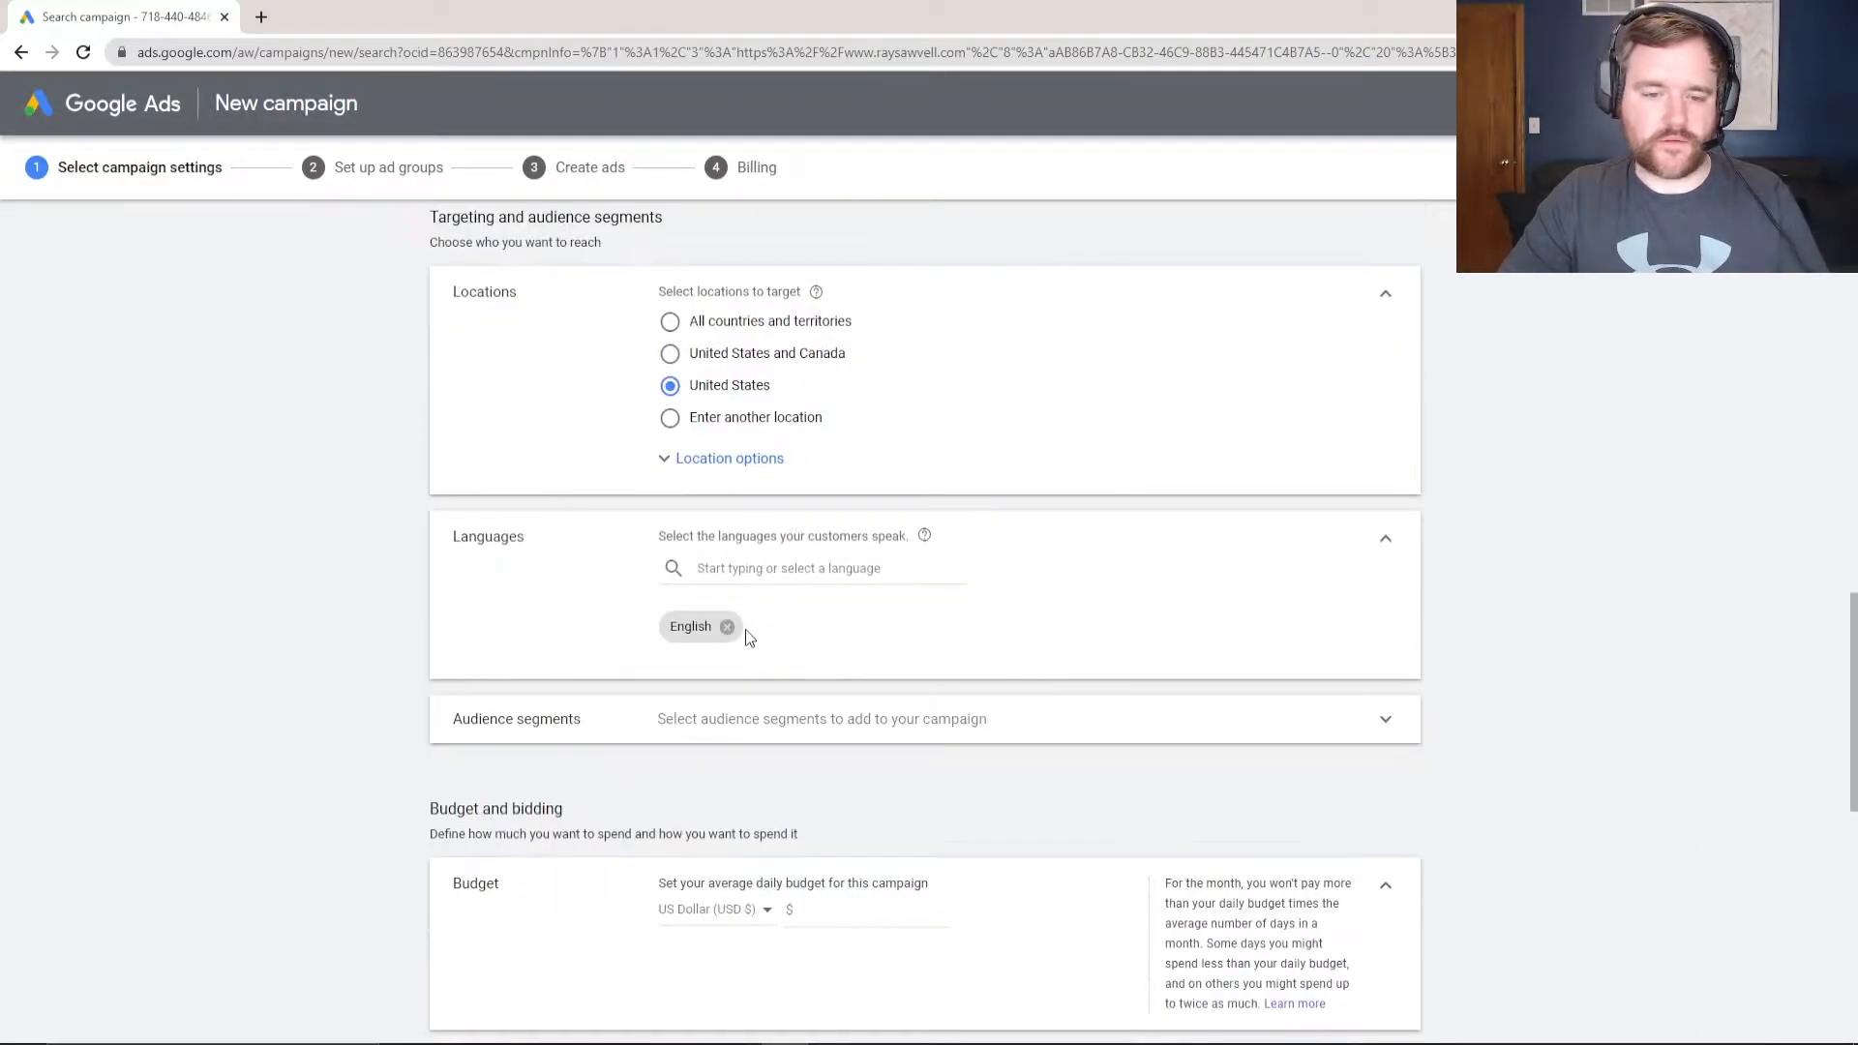
left_click(746, 569)
left_click(605, 604)
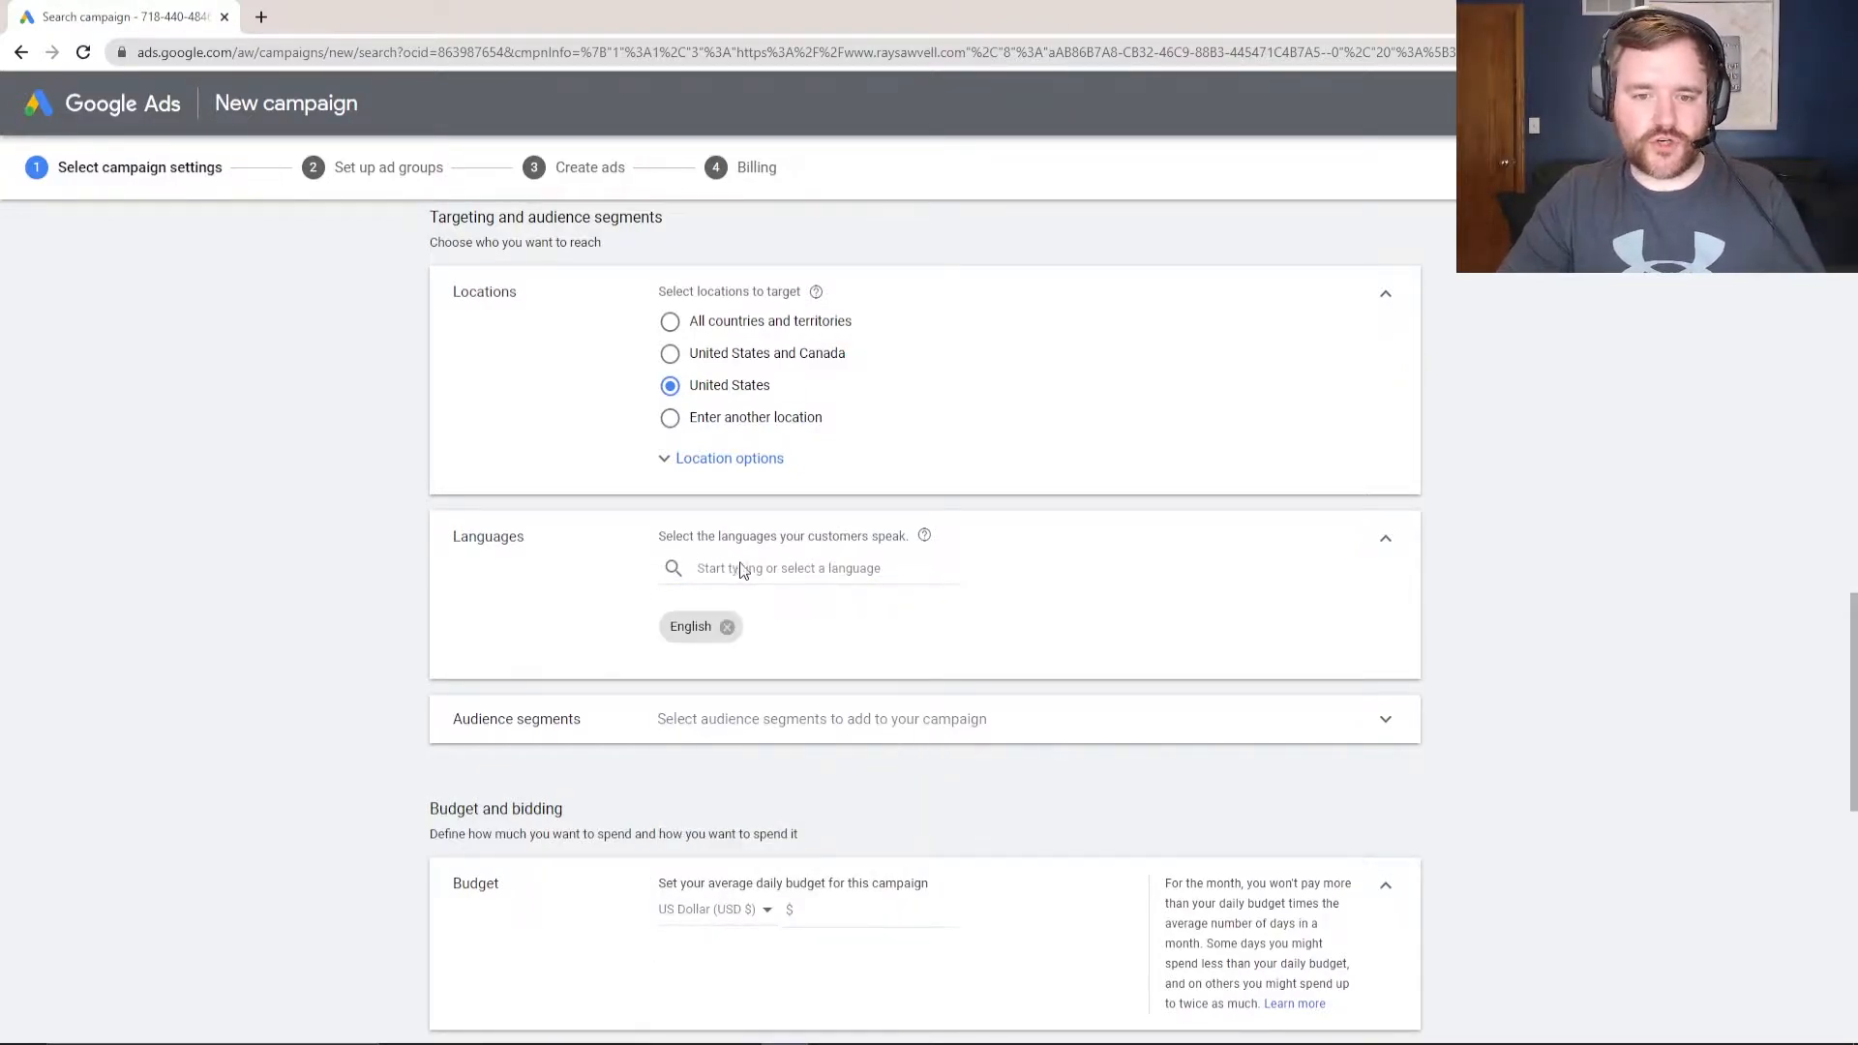
- Add Italian, then remove it to keep English only, and expand Audience segments
left_click(756, 569)
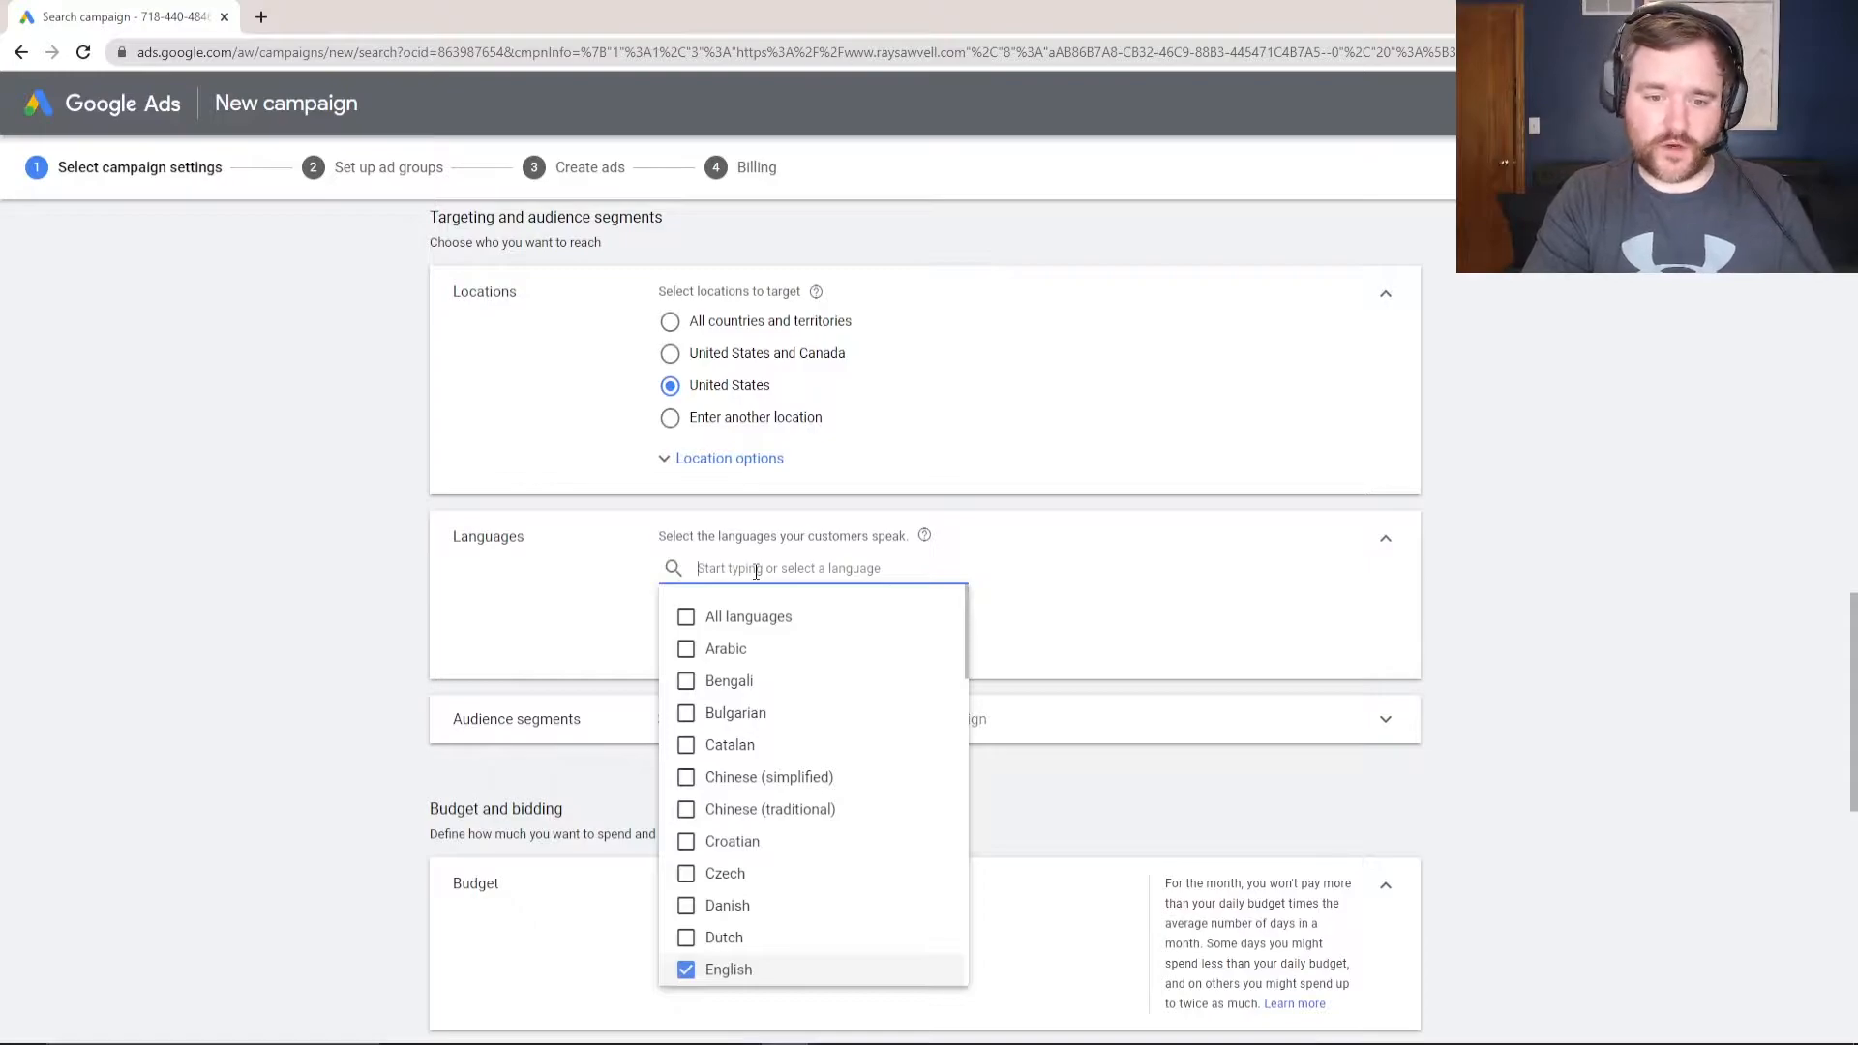
type("ita")
left_click(685, 616)
left_click(589, 596)
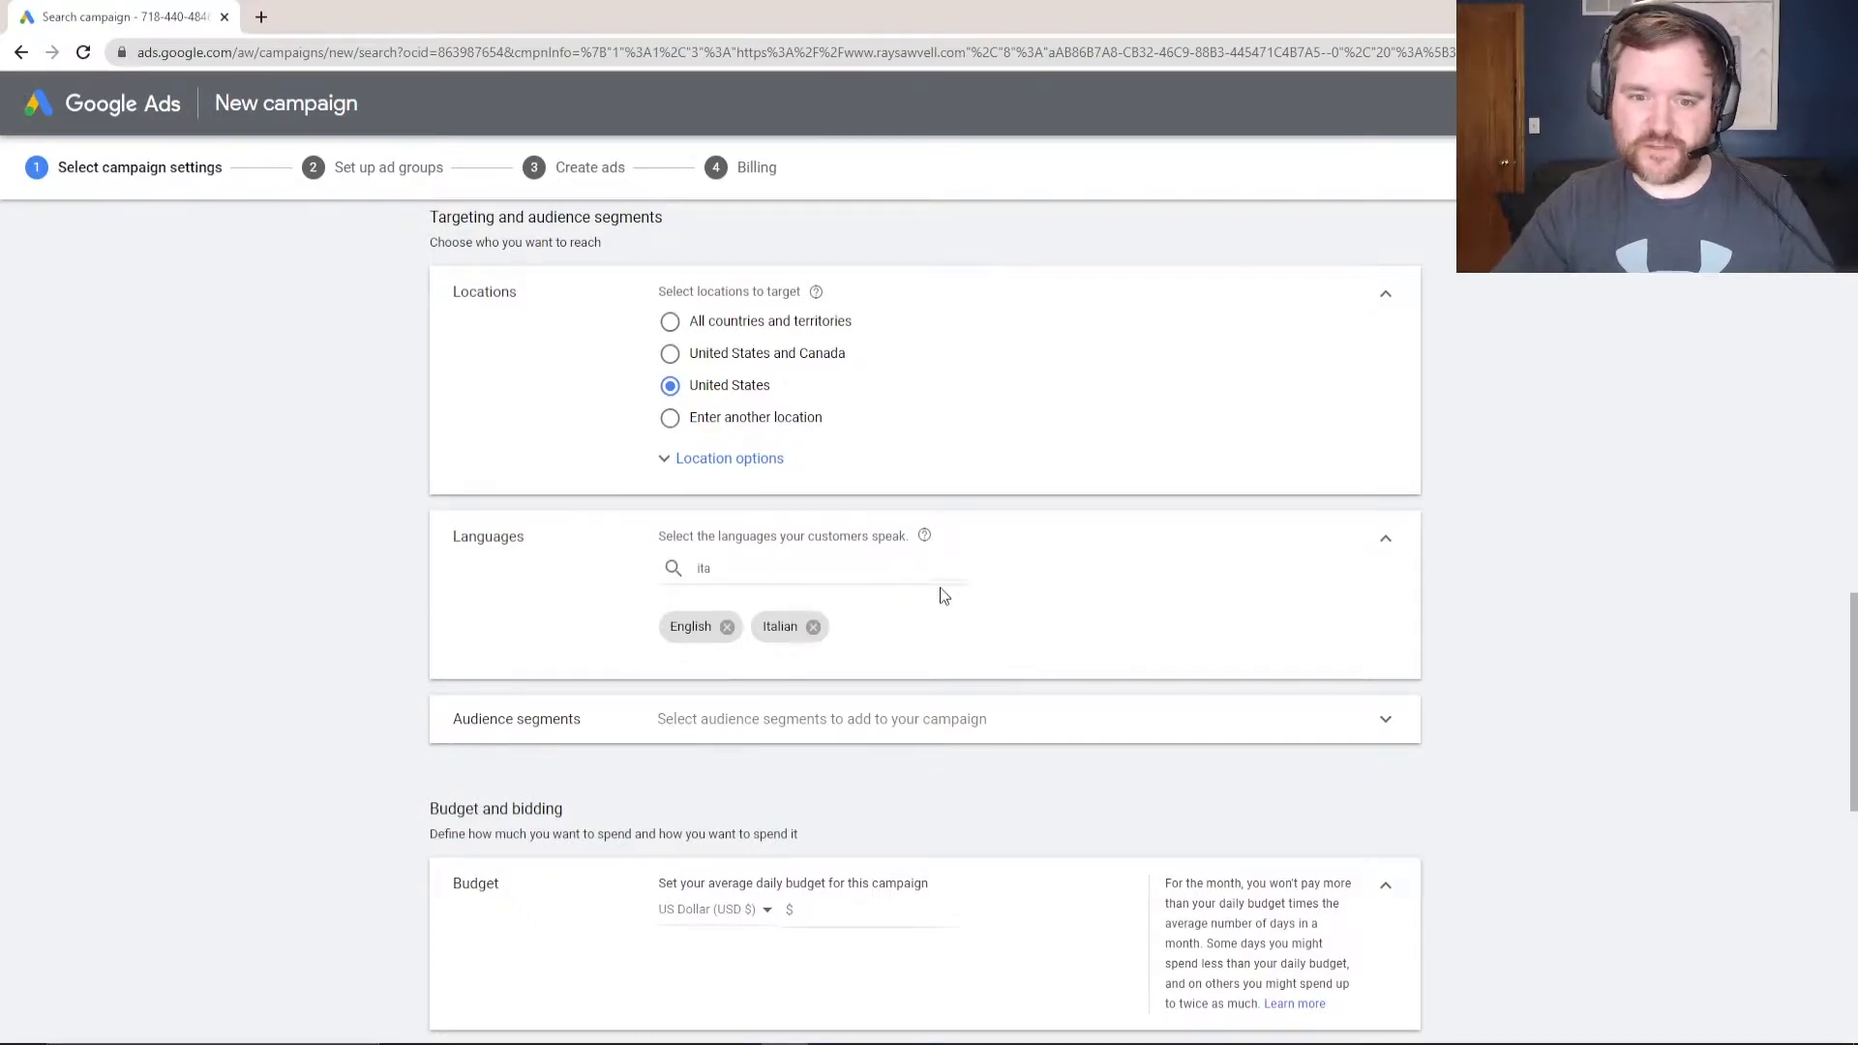
left_click(813, 627)
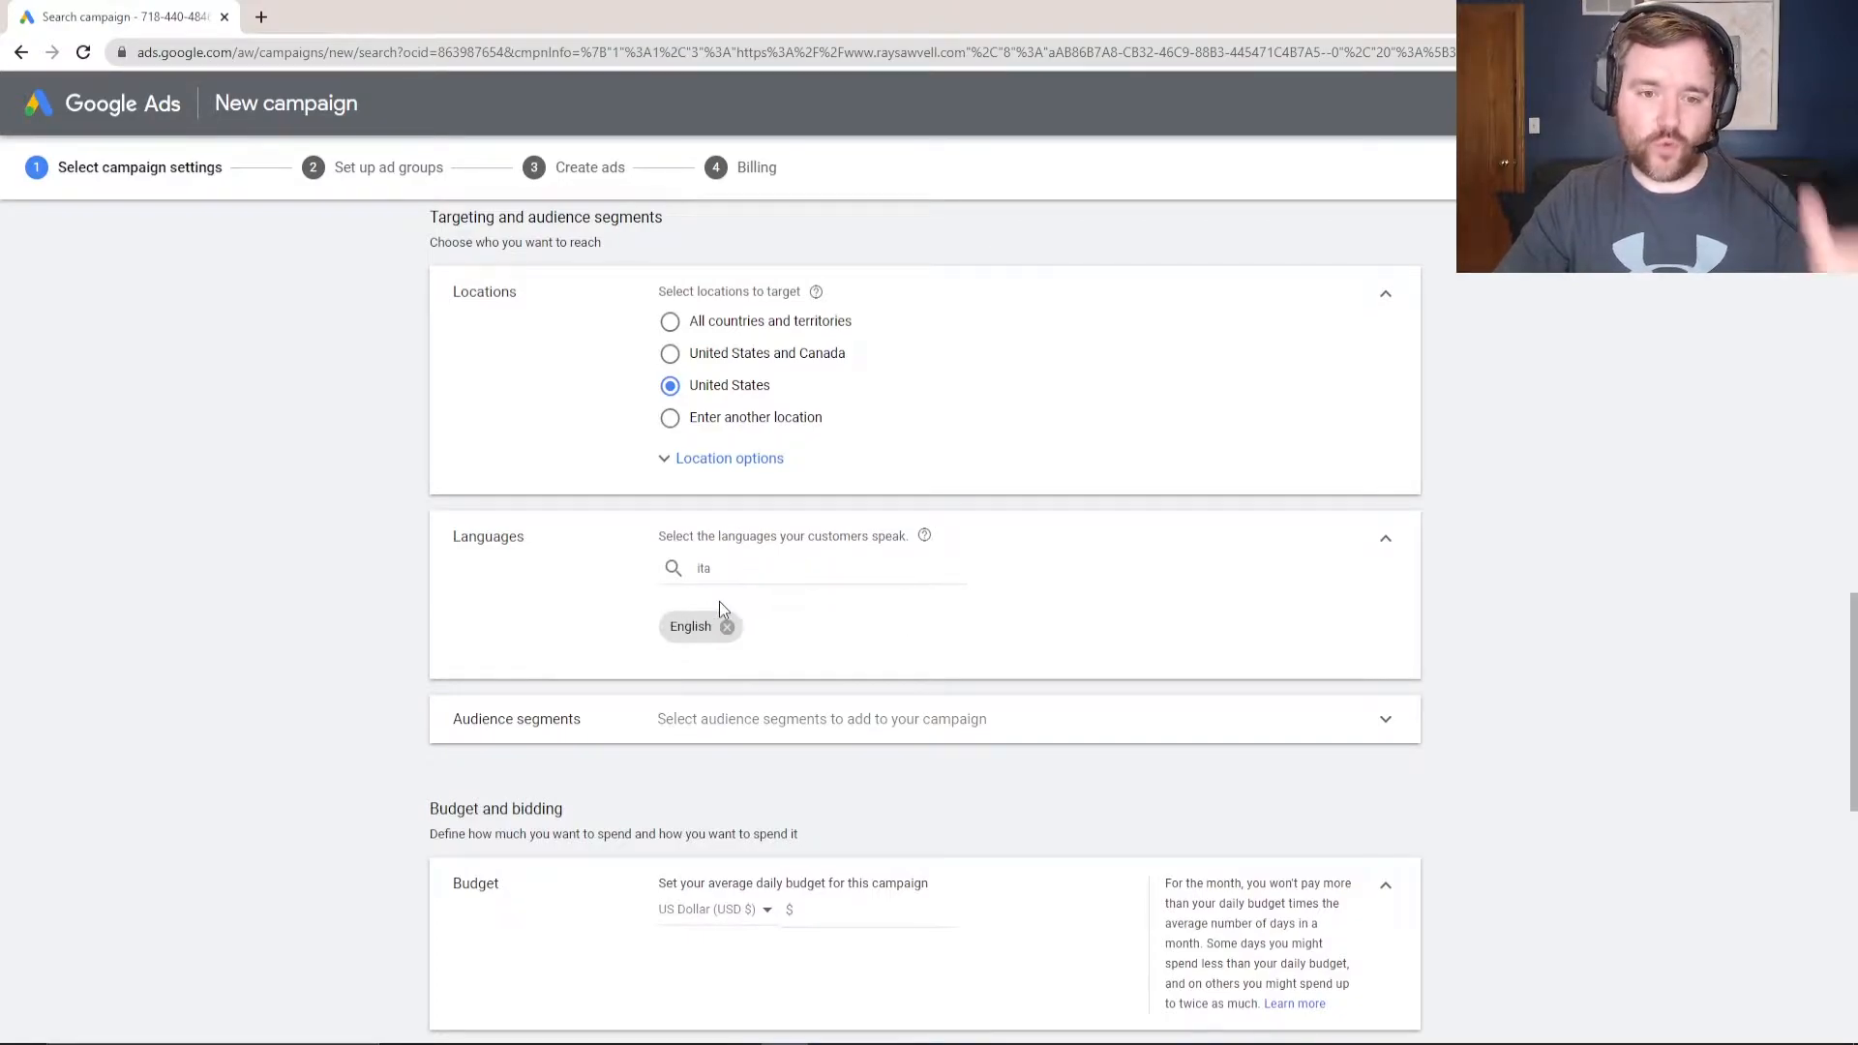
left_click(721, 724)
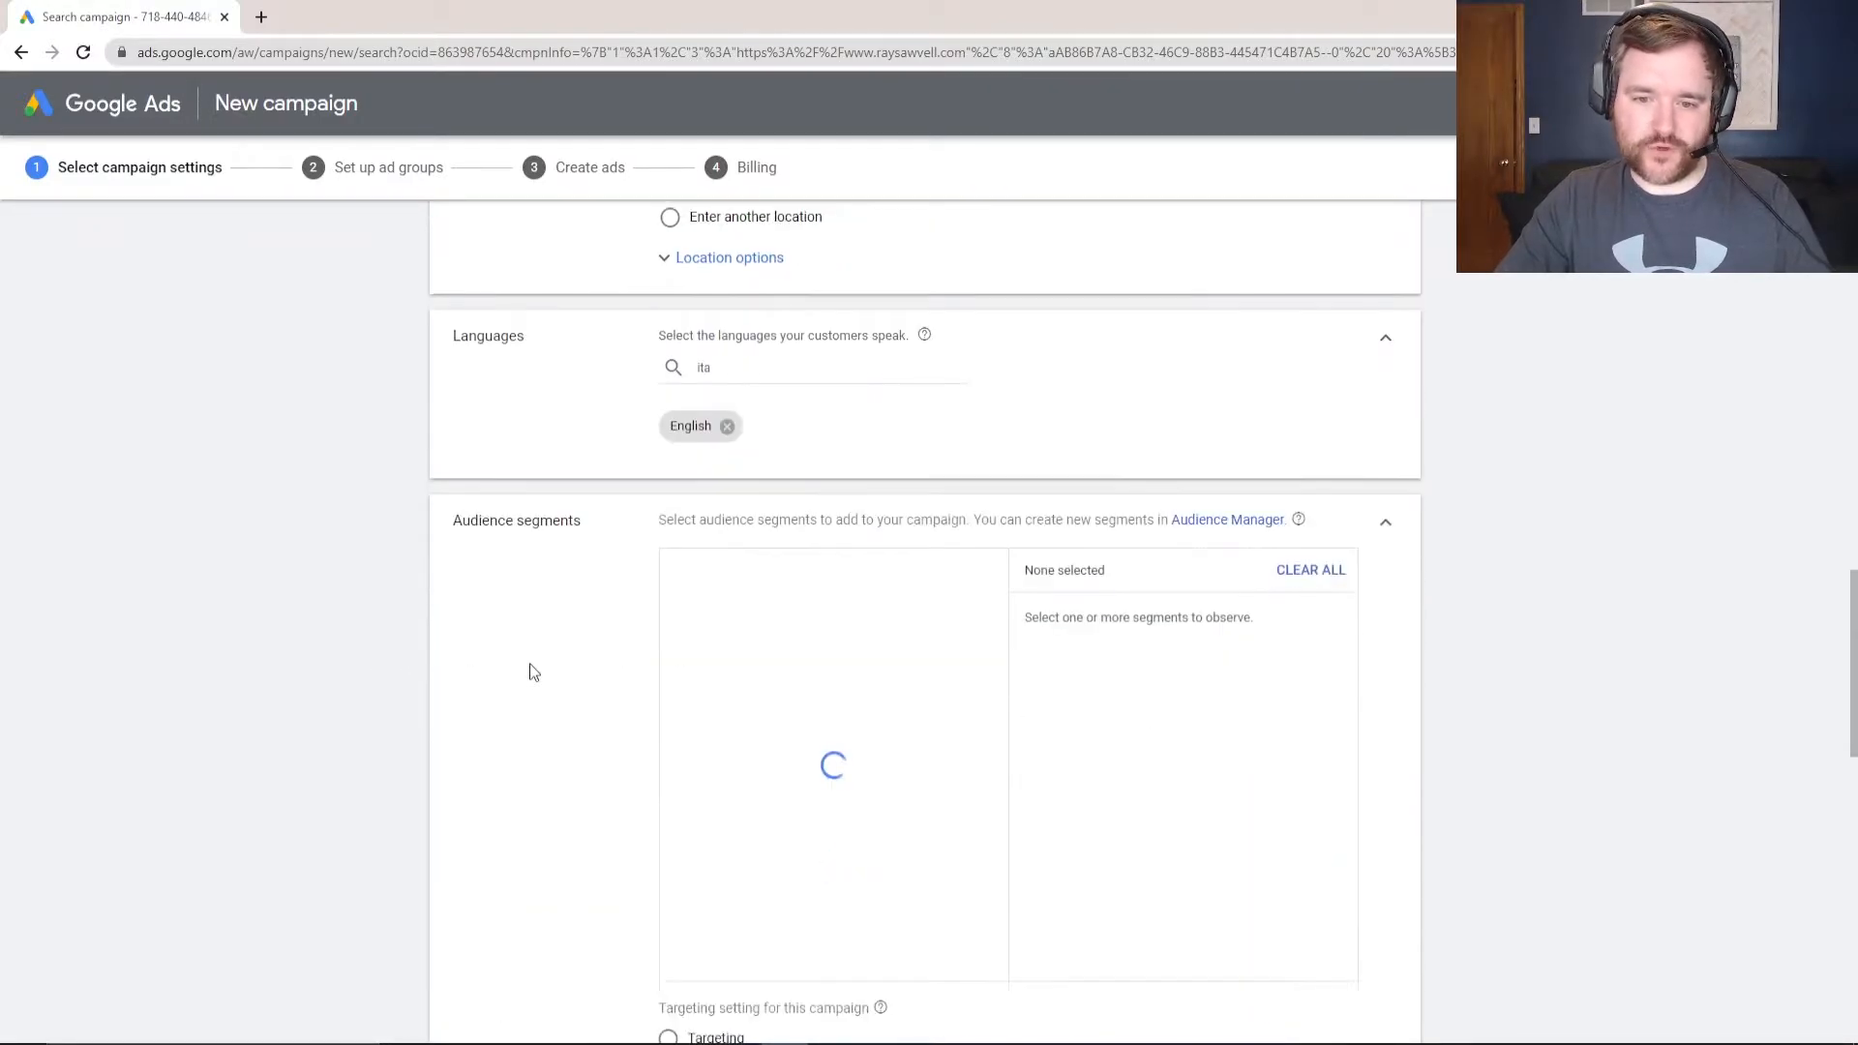
scroll(741, 581, "down", 2)
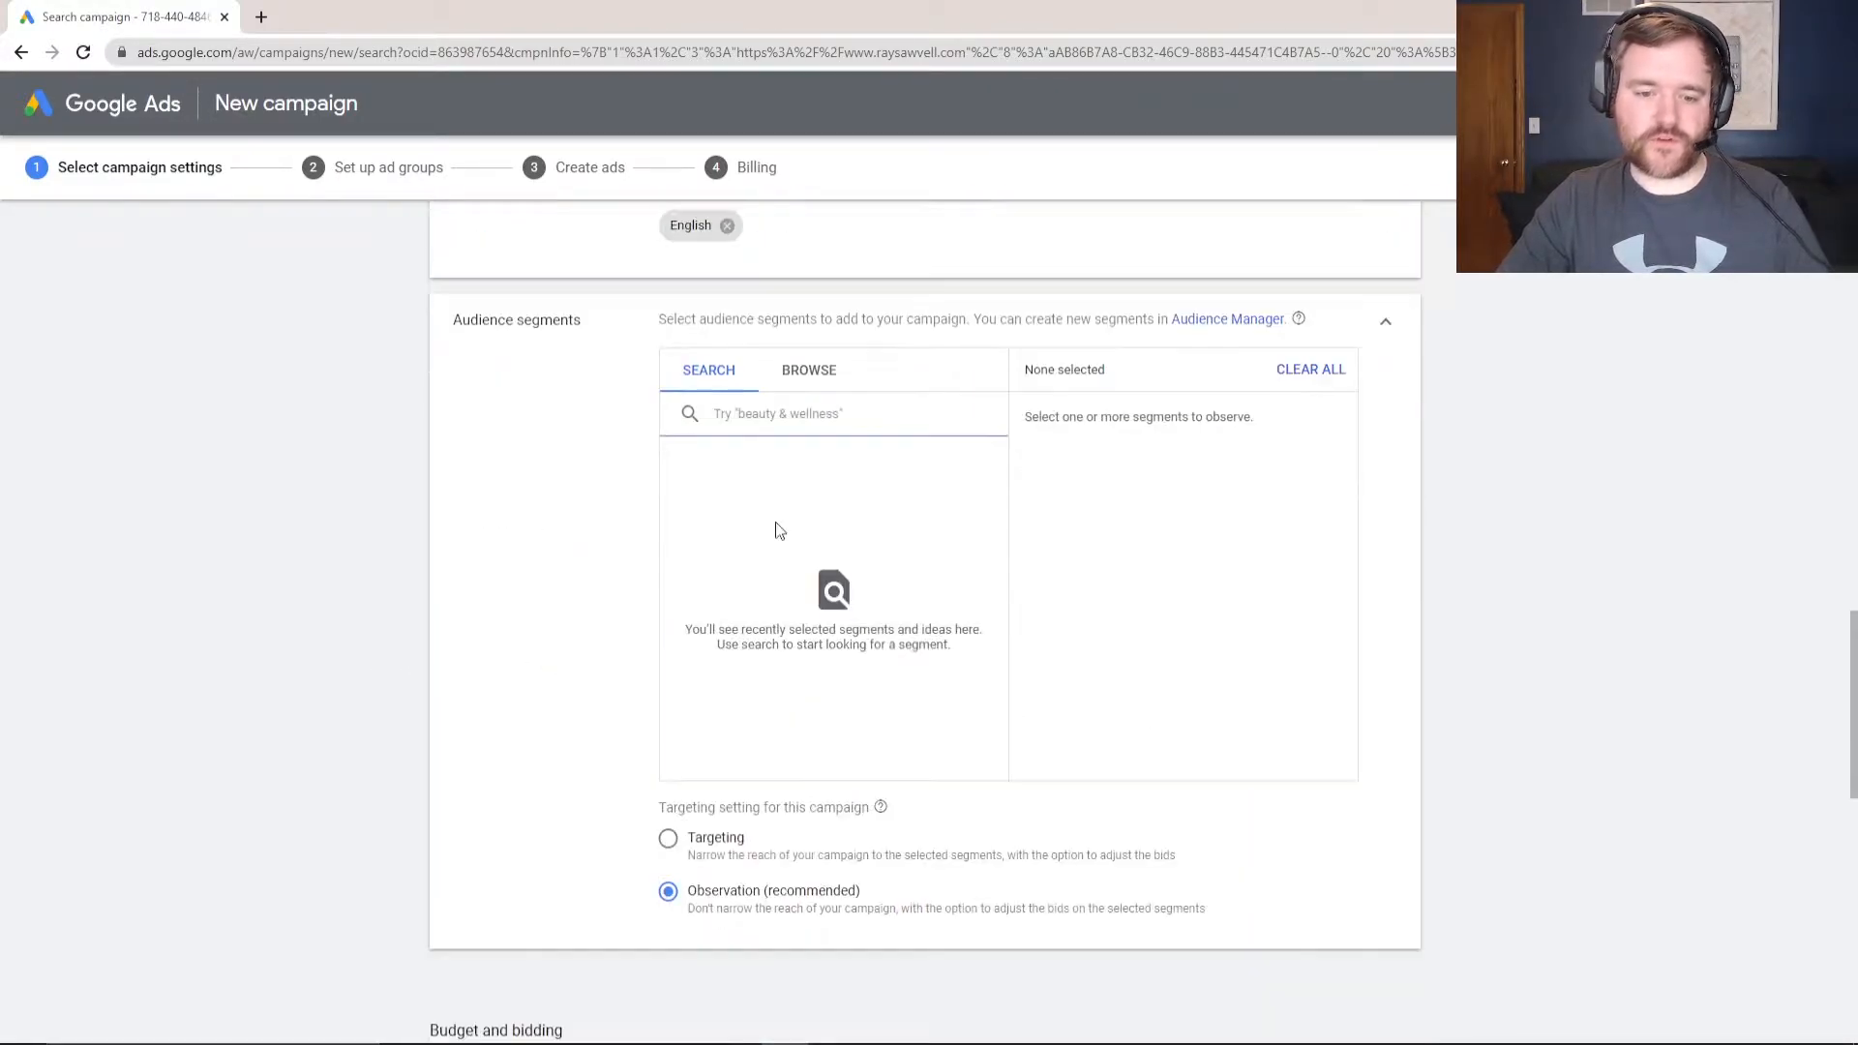
left_click(803, 389)
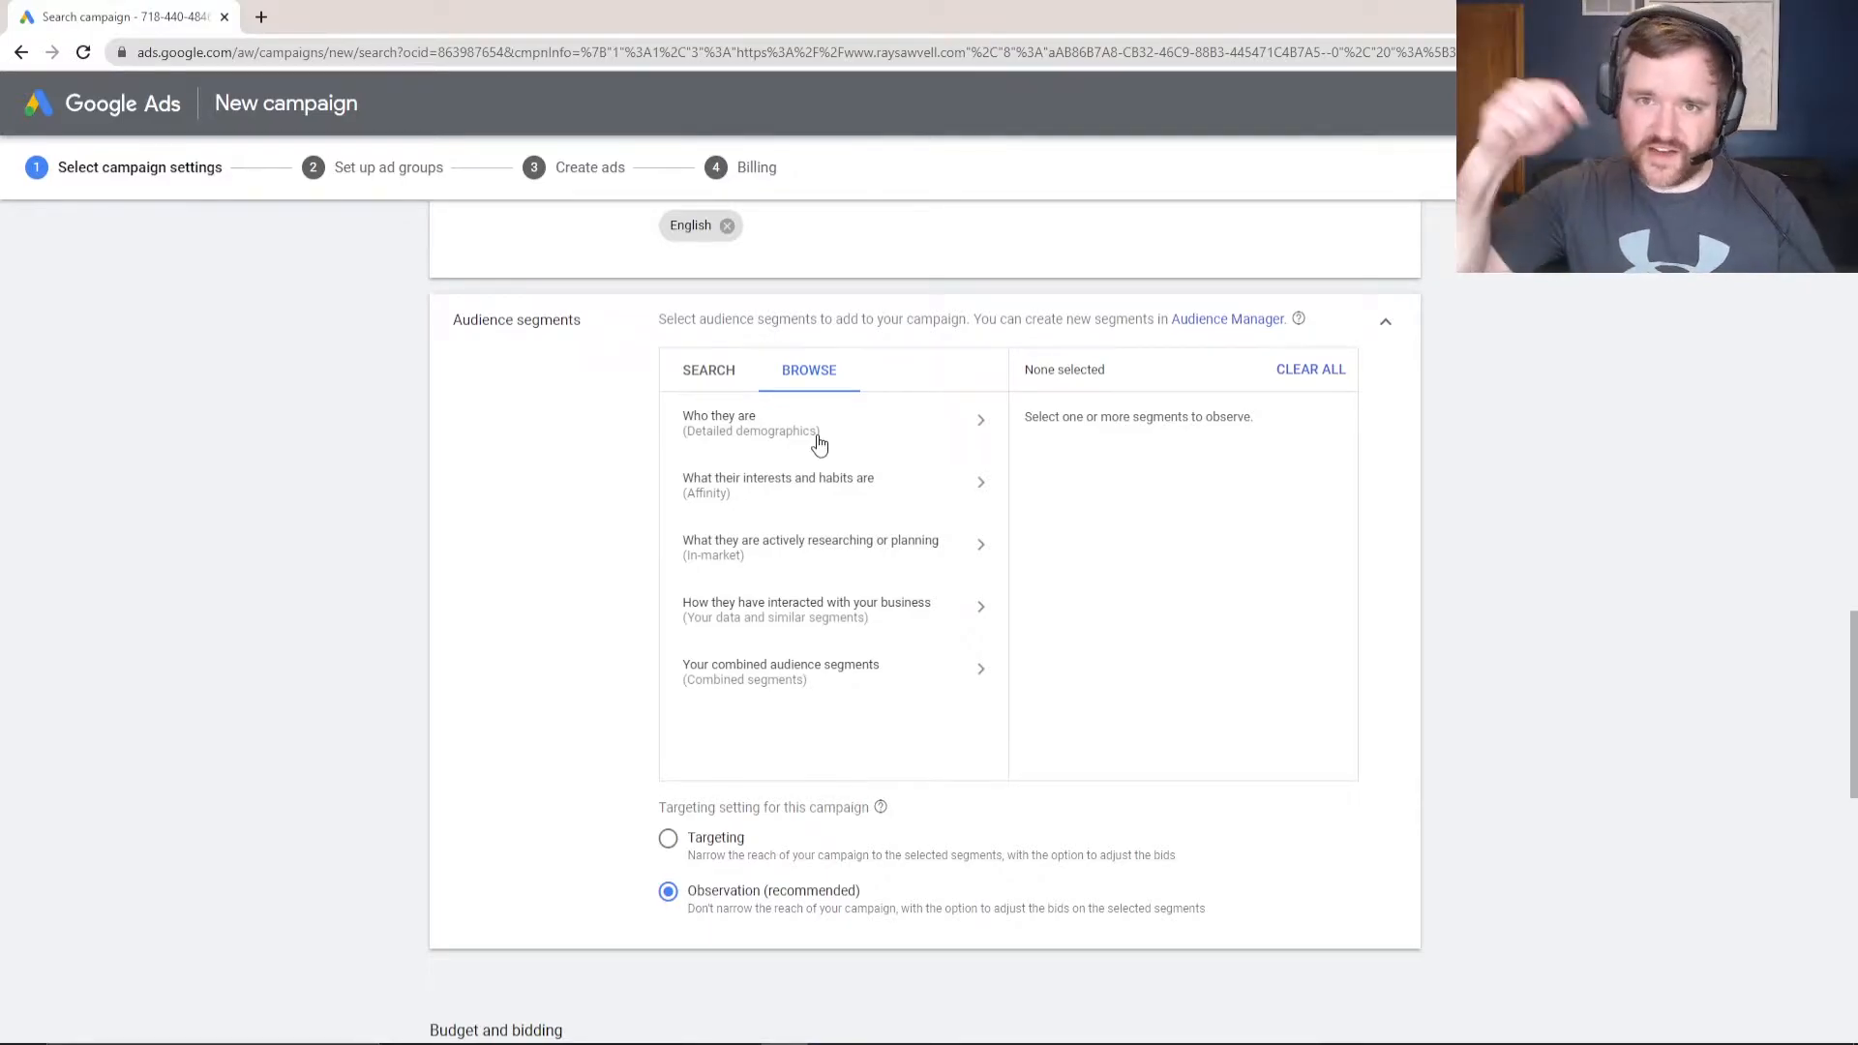
scroll(672, 484, "down", 2)
scroll(726, 486, "down", 4)
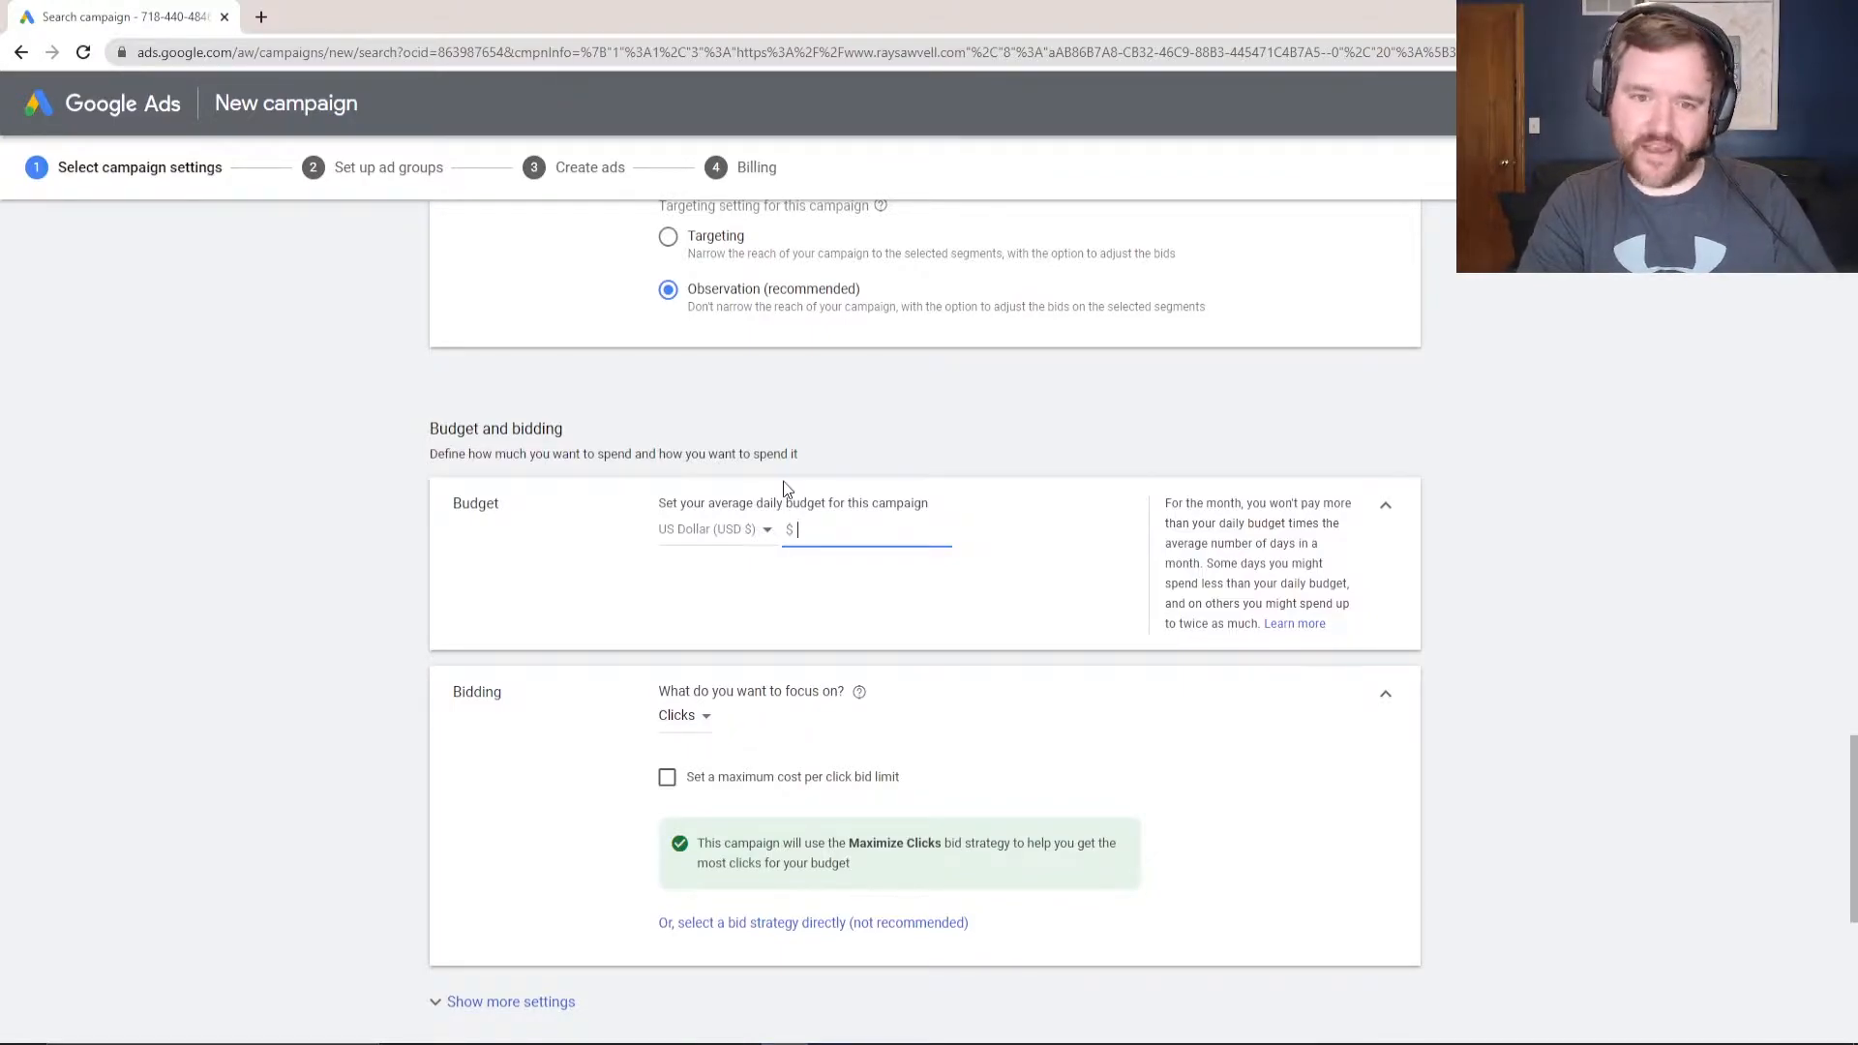
- Enter a $10 average daily budget and keep Clicks as the bidding focus
type("10")
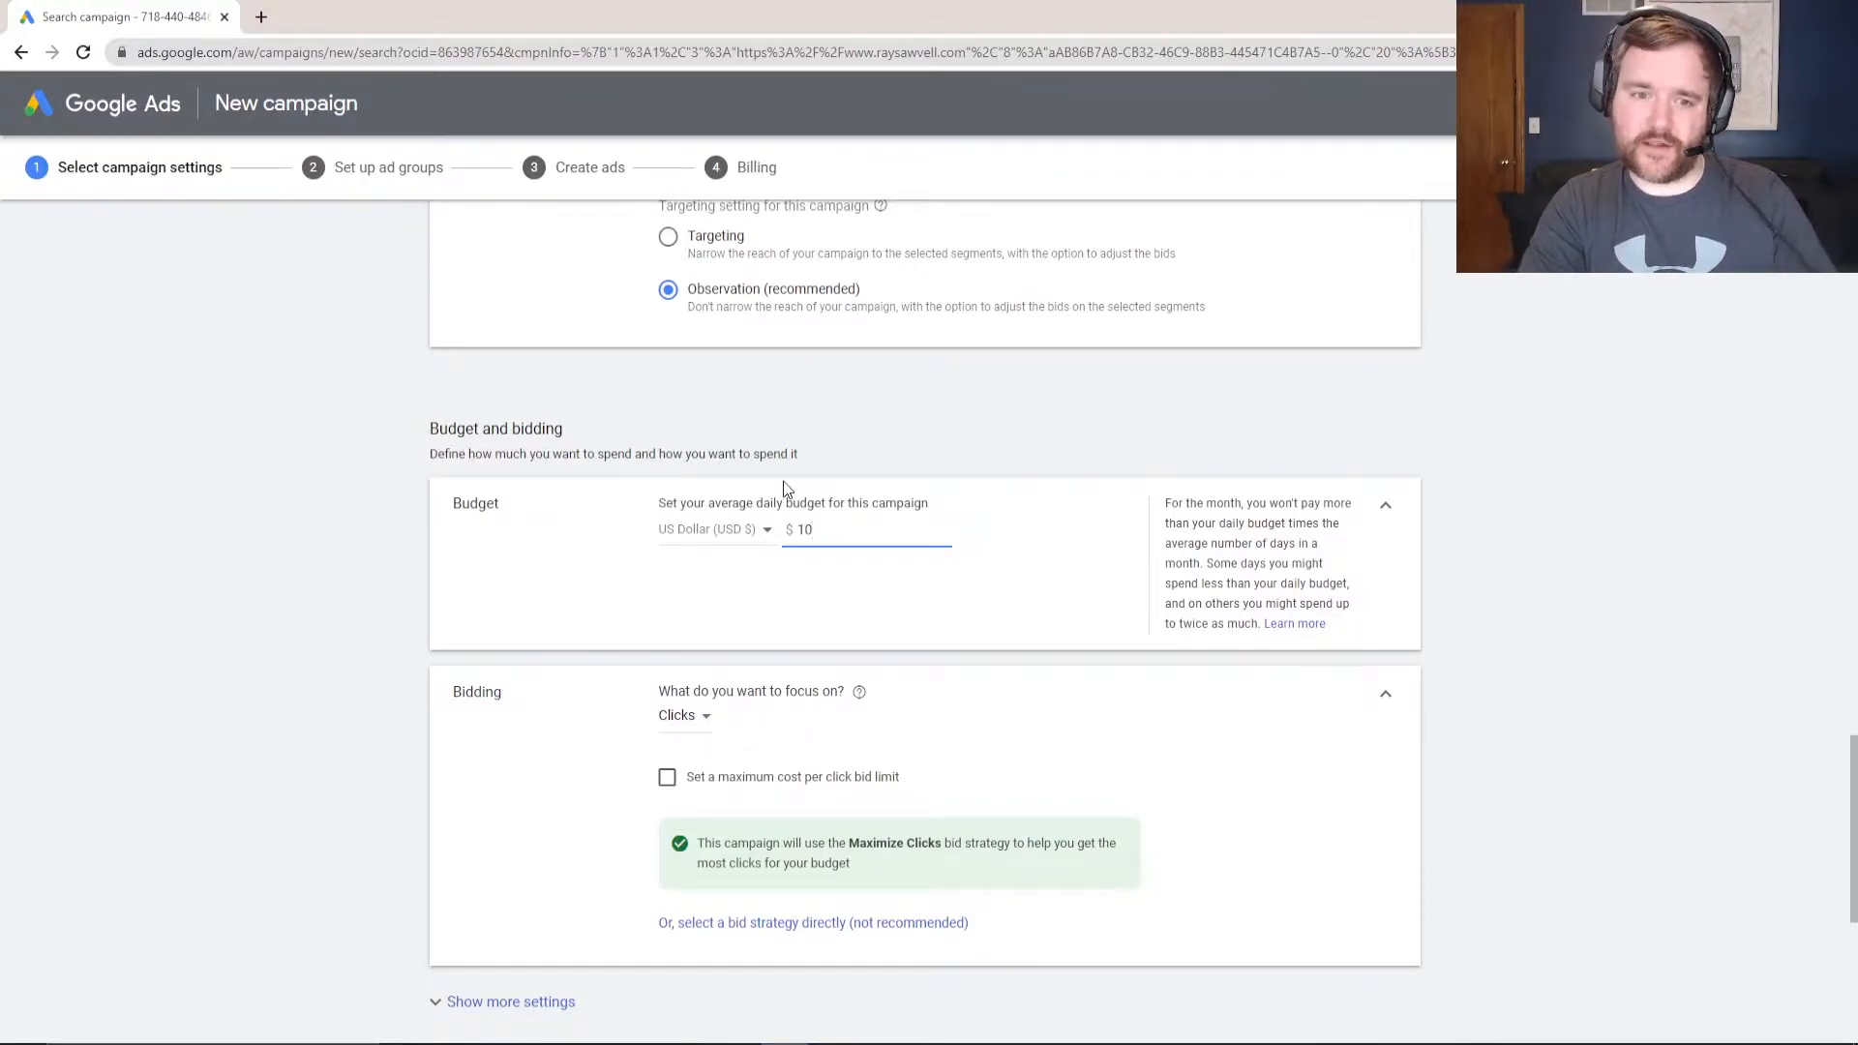
left_click(1041, 487)
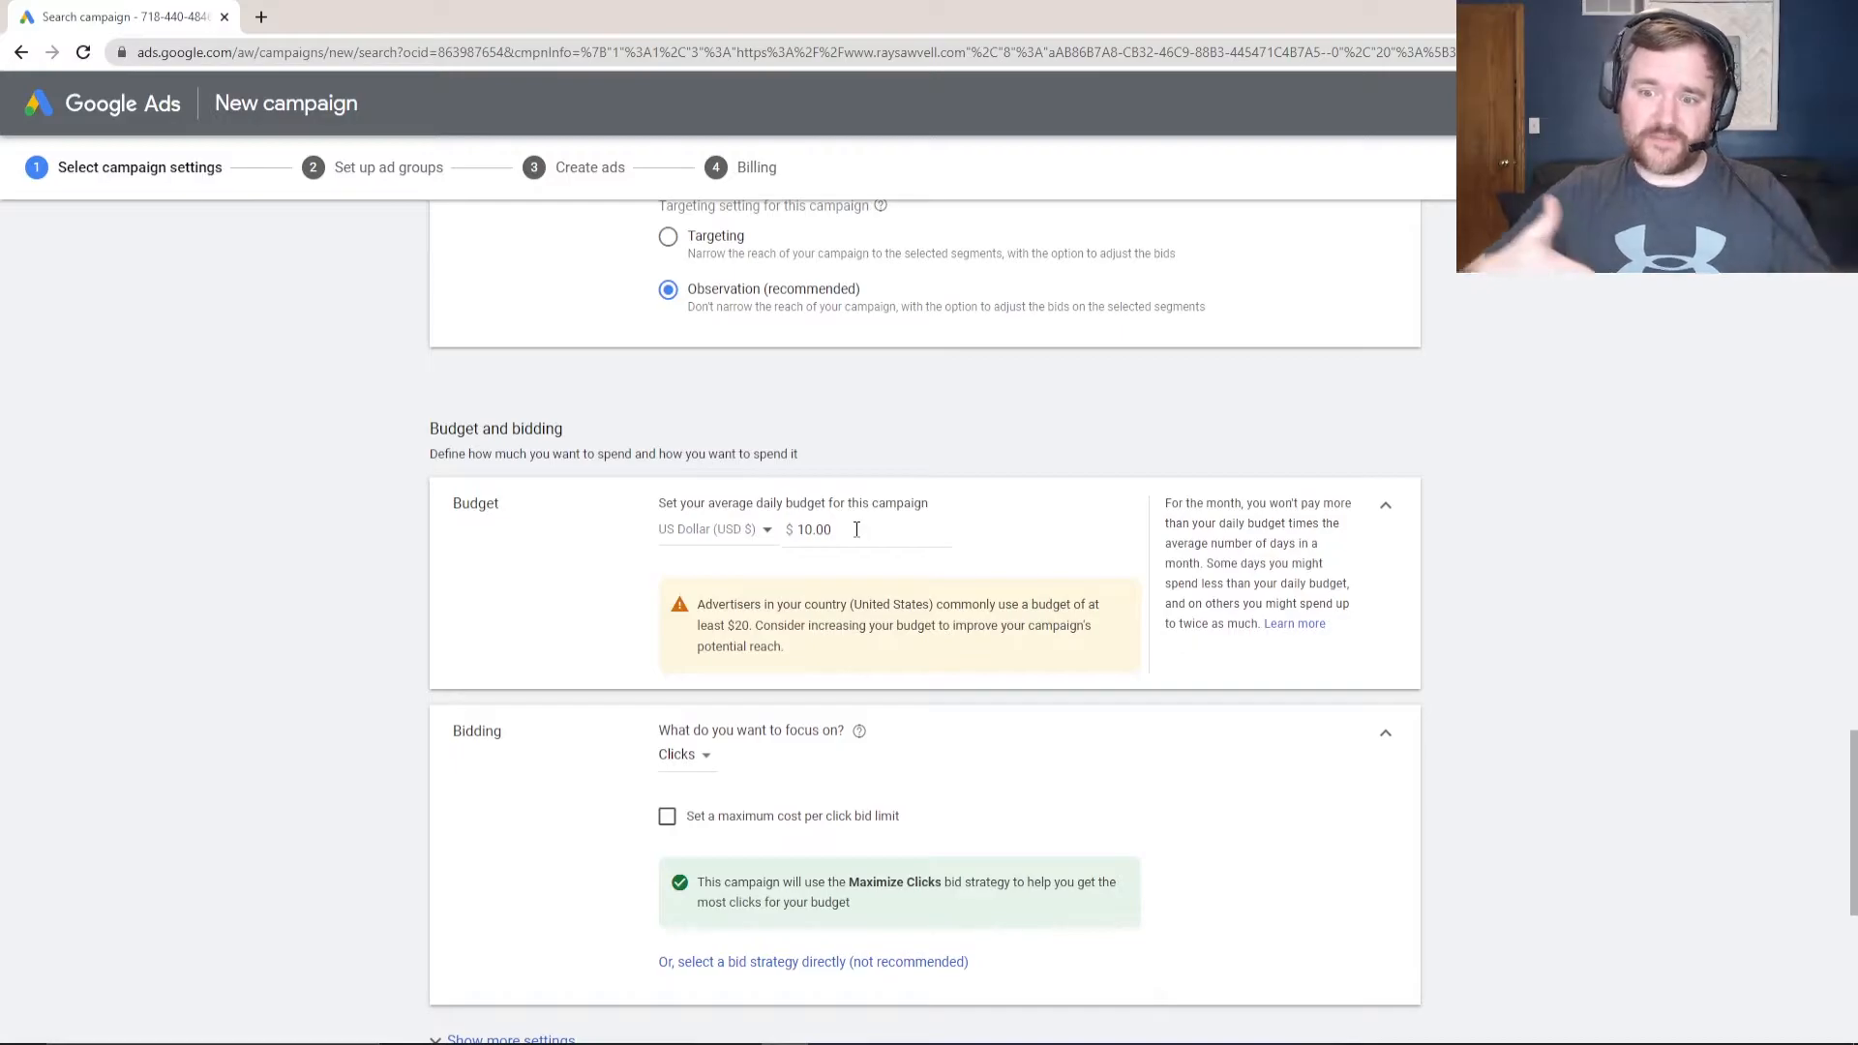
left_click_drag(1227, 583, 1258, 625)
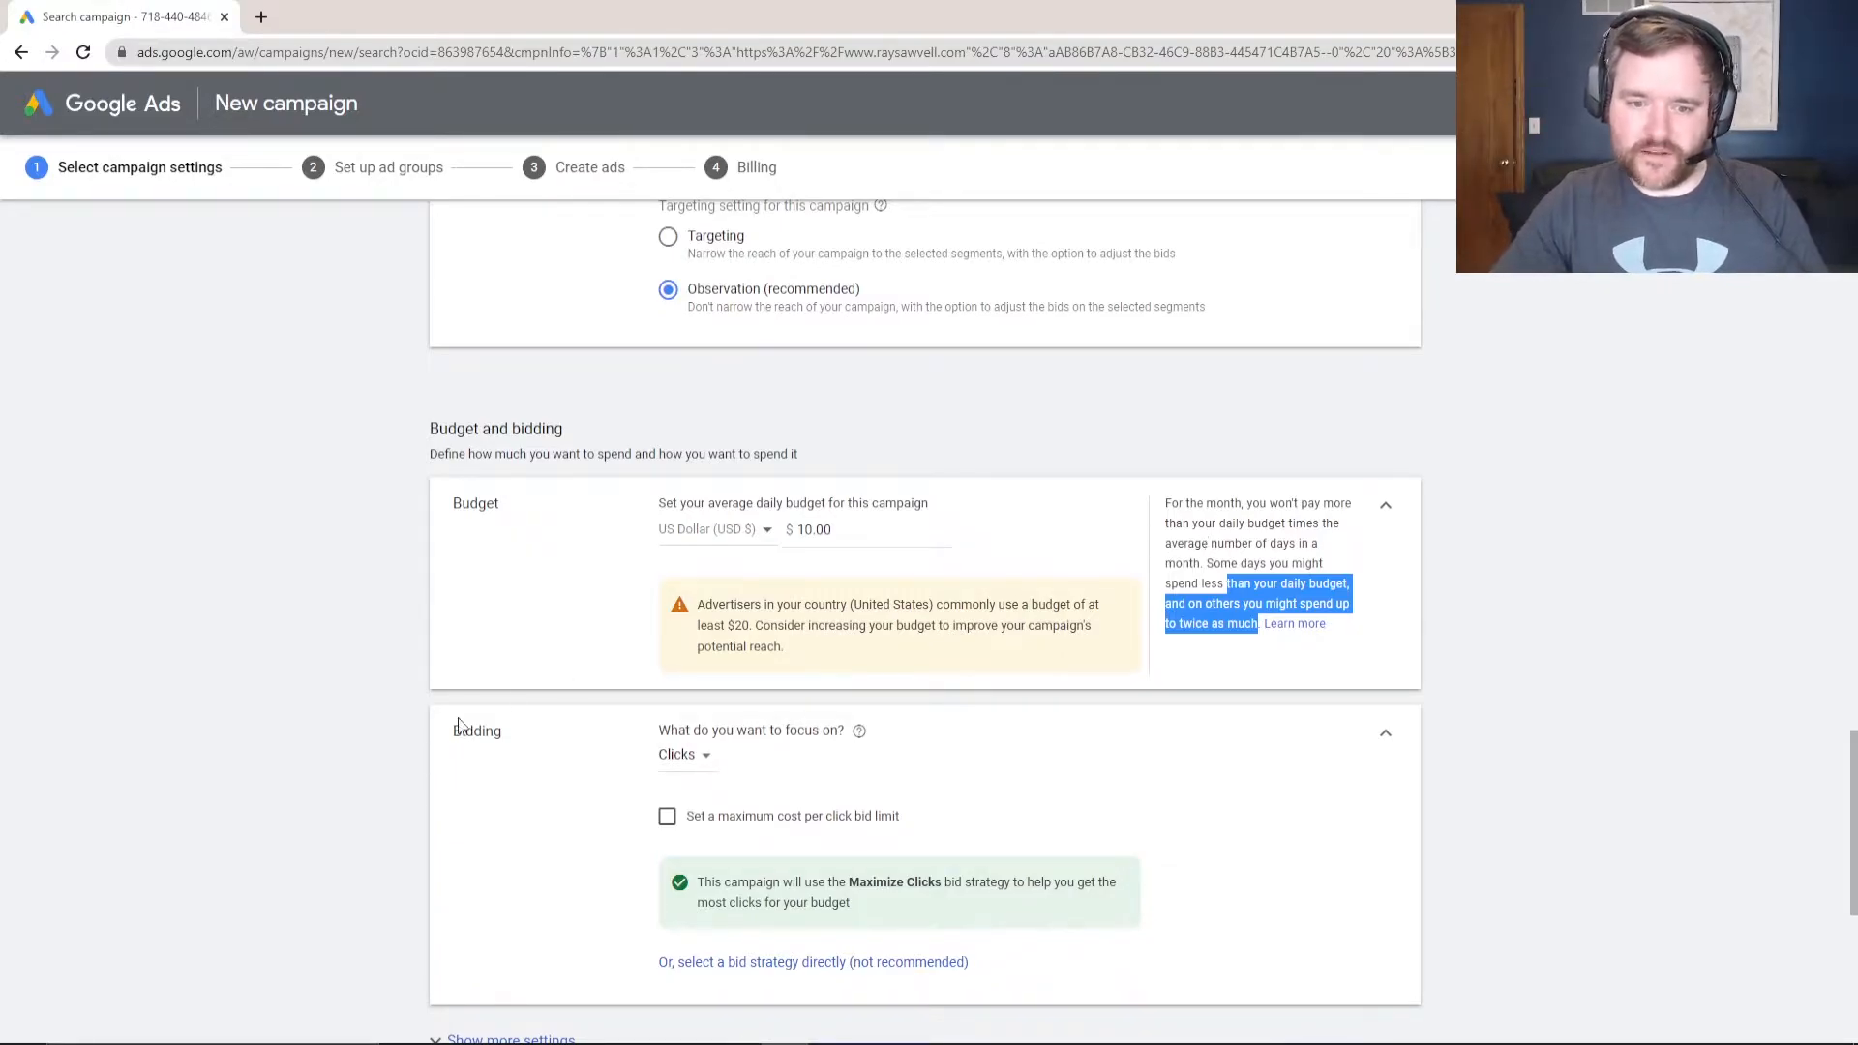
scroll(693, 710, "down", 1)
left_click(680, 658)
left_click(1043, 650)
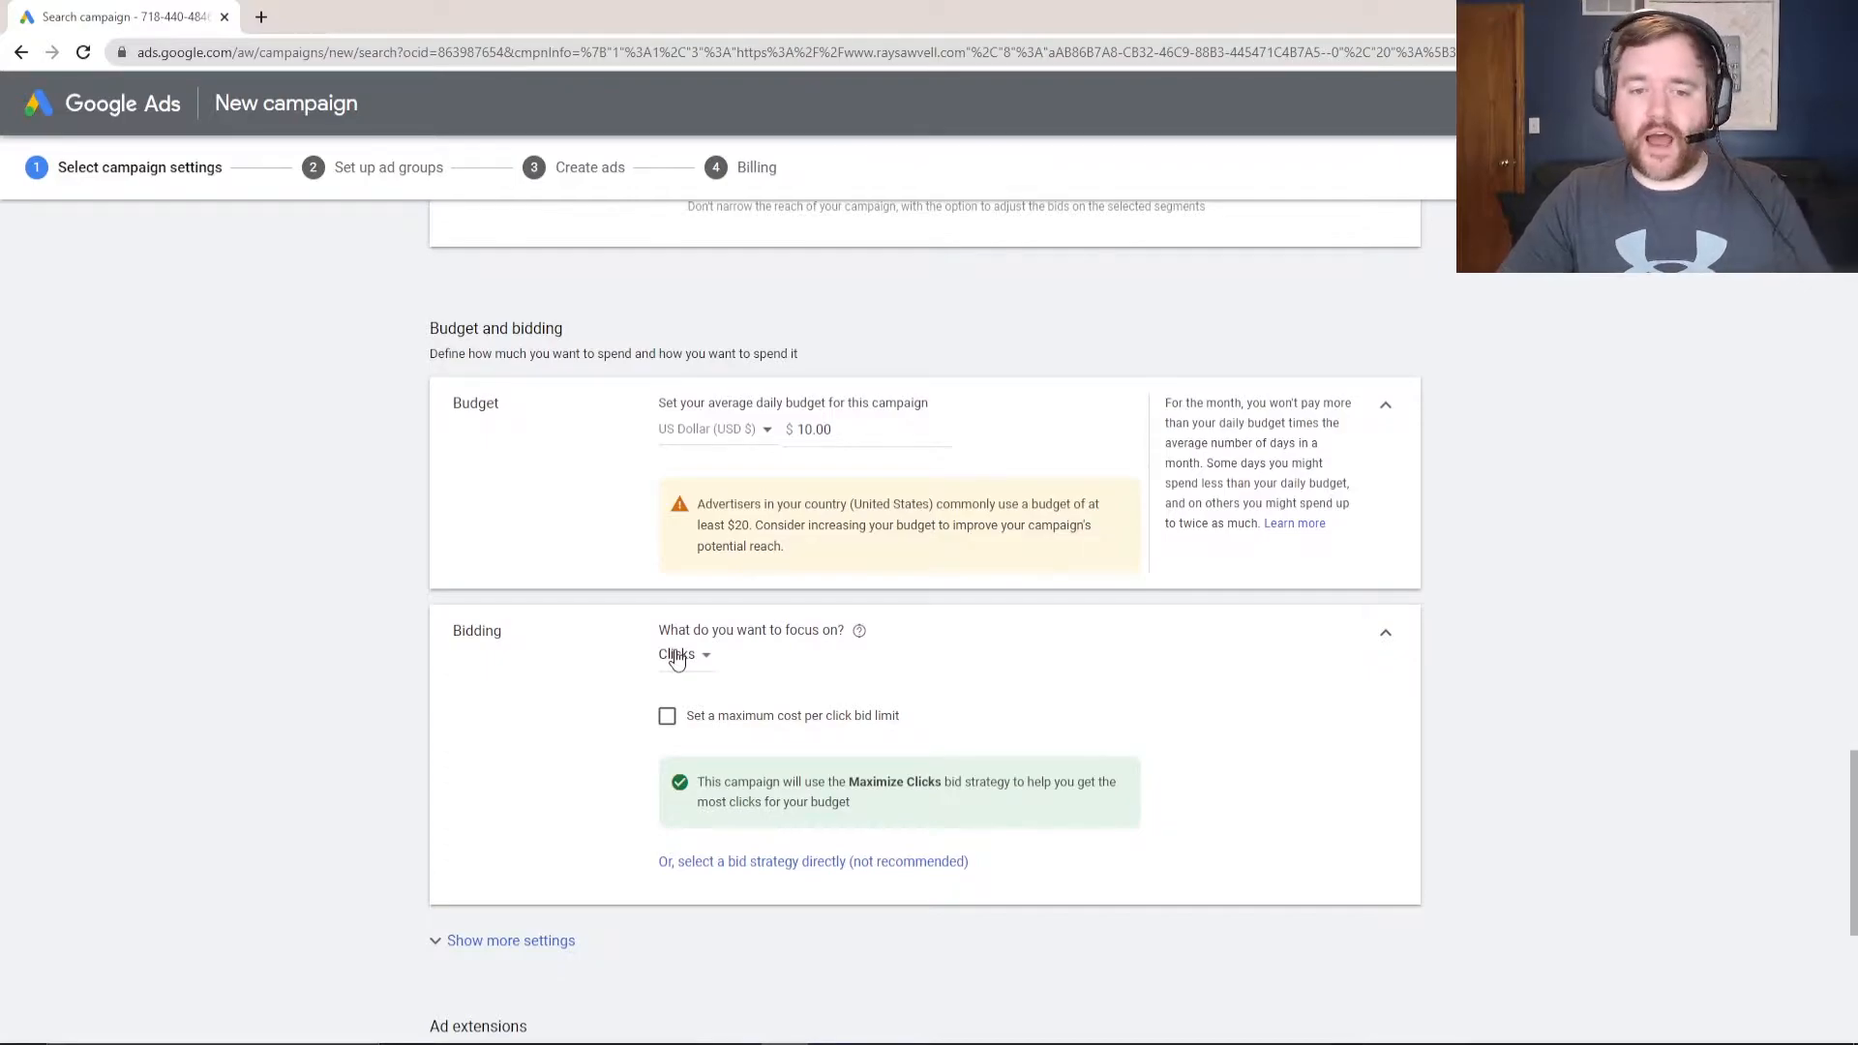
- Keep Clicks as the focus and enable a $2 maximum CPC bid limit
left_click(676, 656)
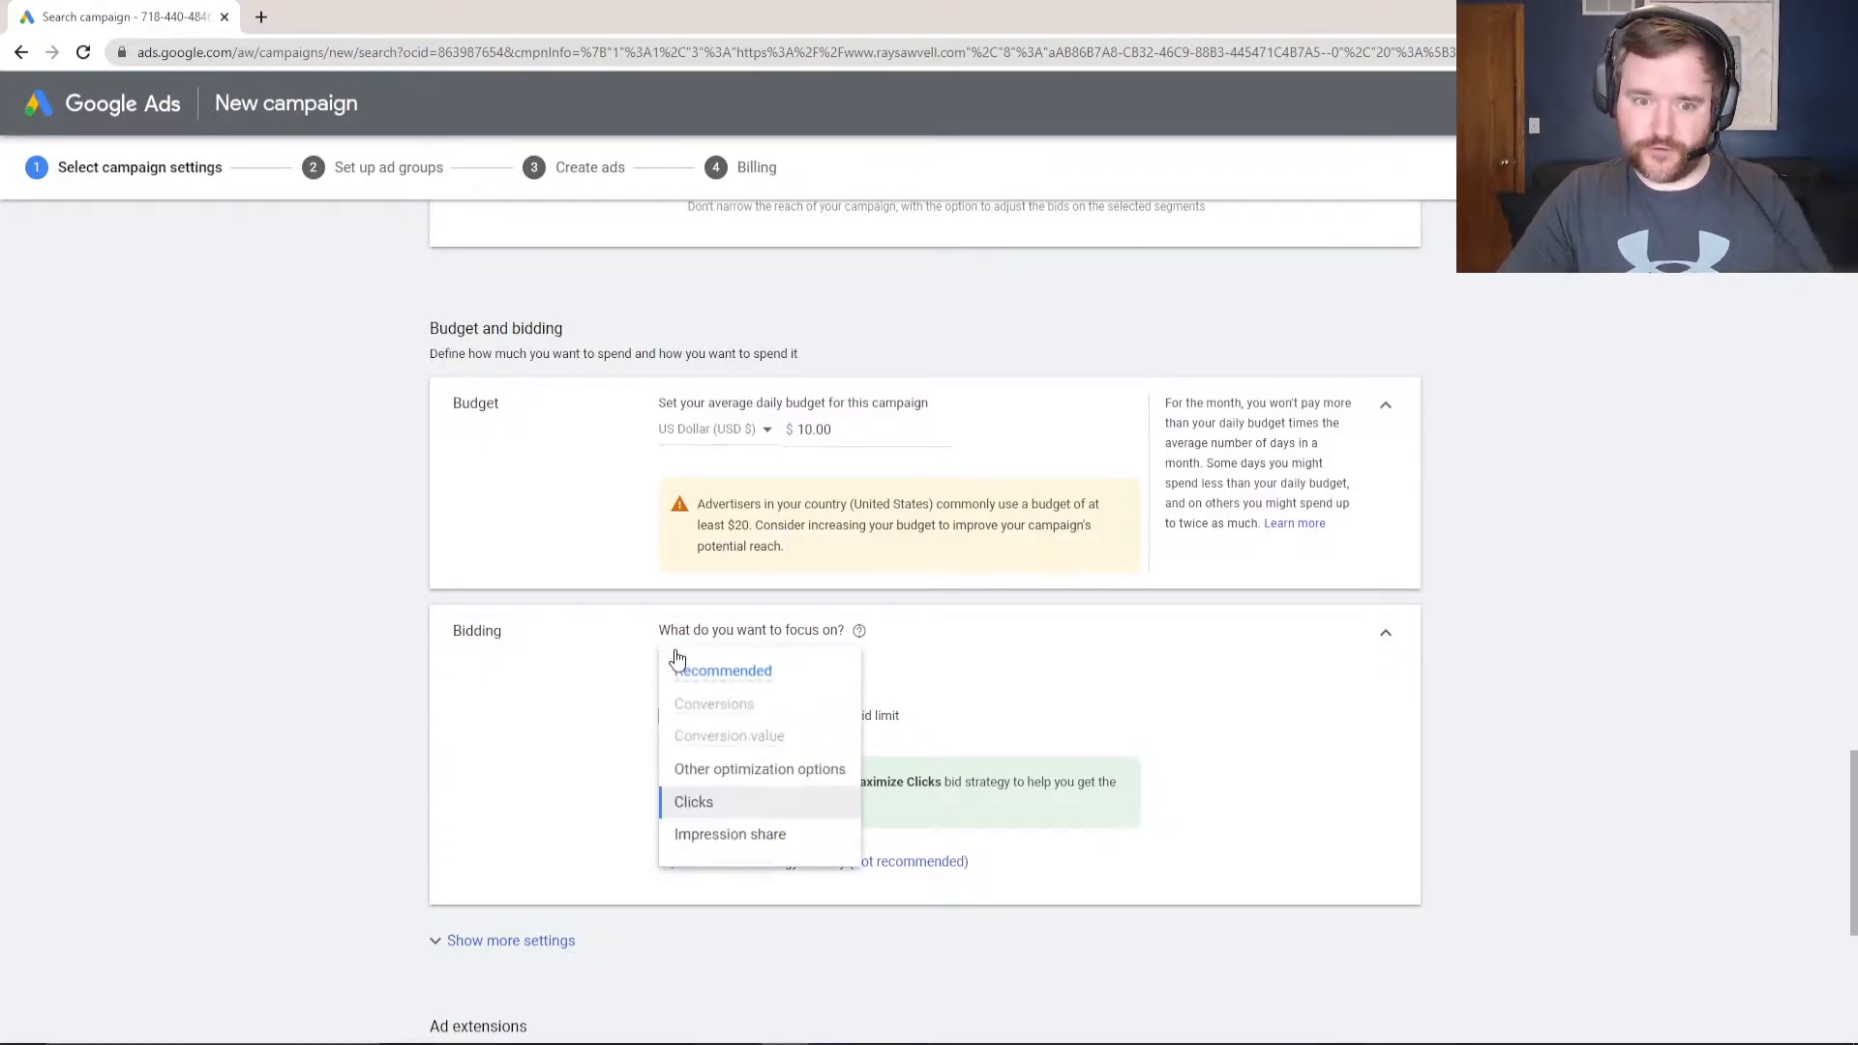
left_click(676, 800)
scroll(666, 728, "down", 1)
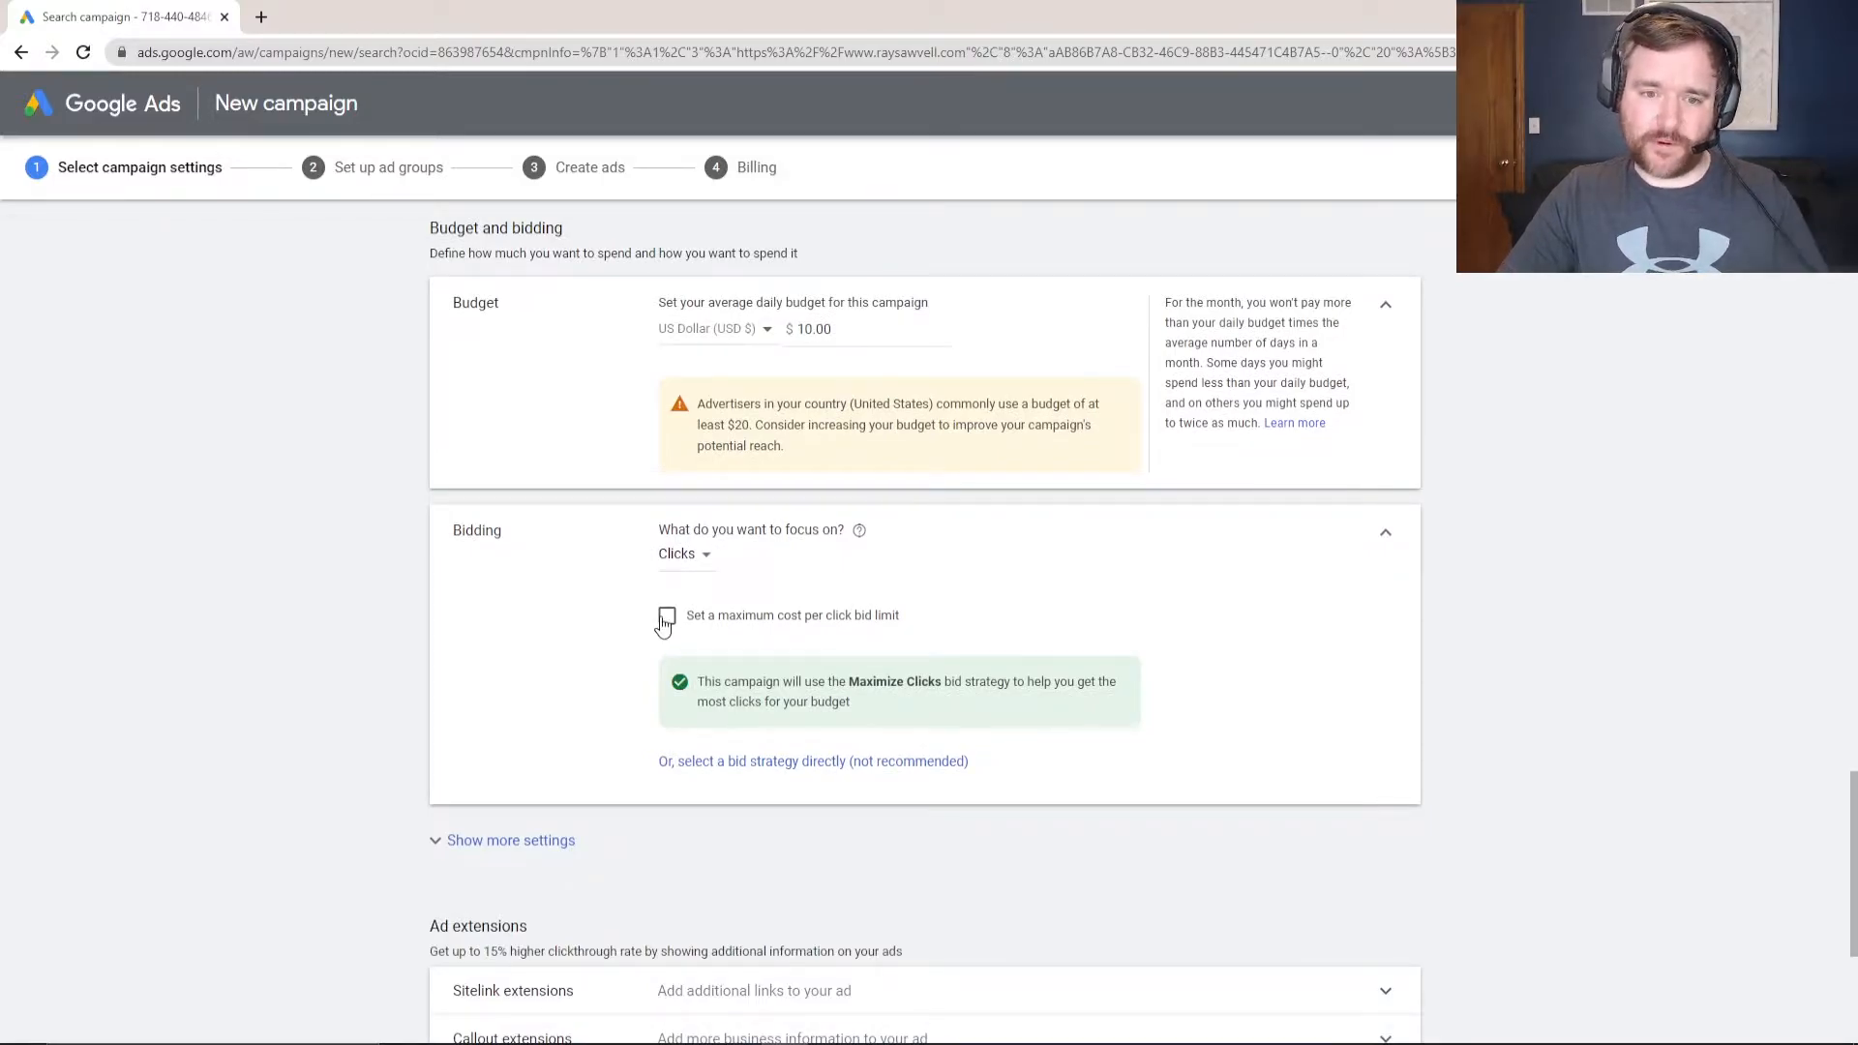
left_click(667, 617)
left_click(713, 674)
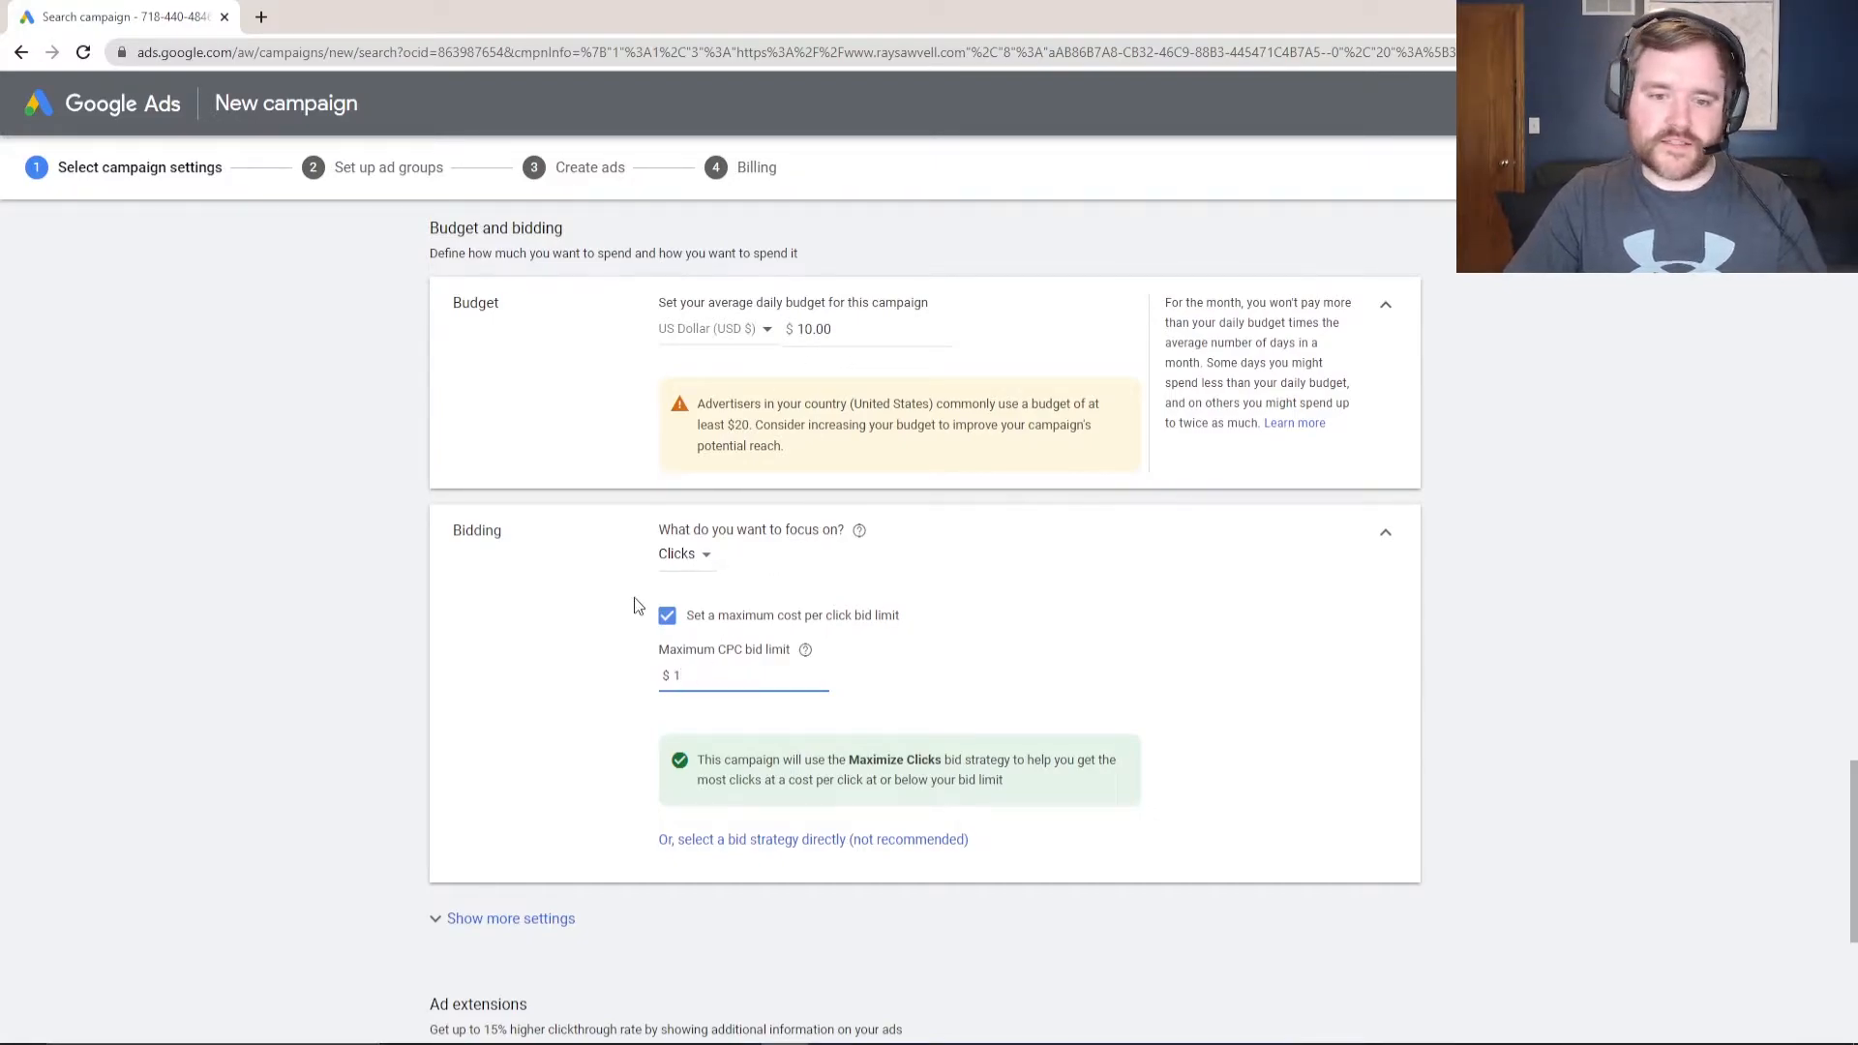
key("BackSpace")
type("2")
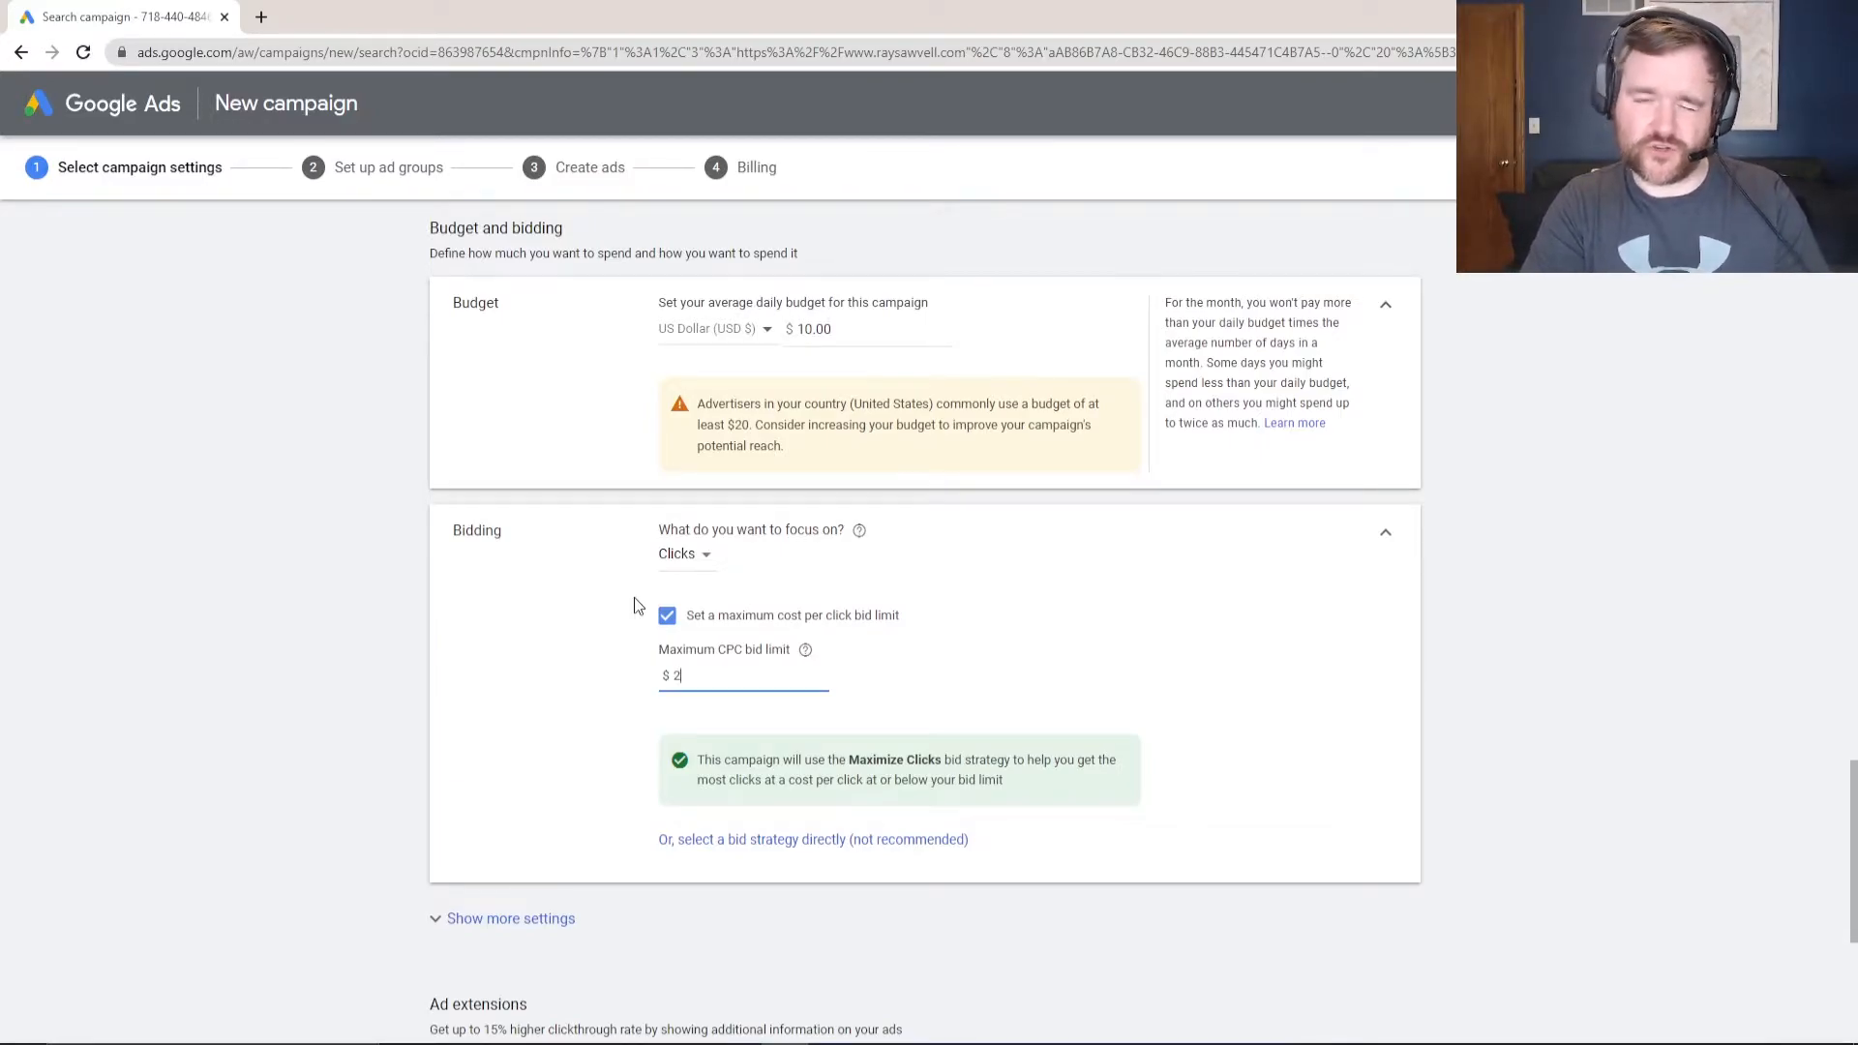
type("1")
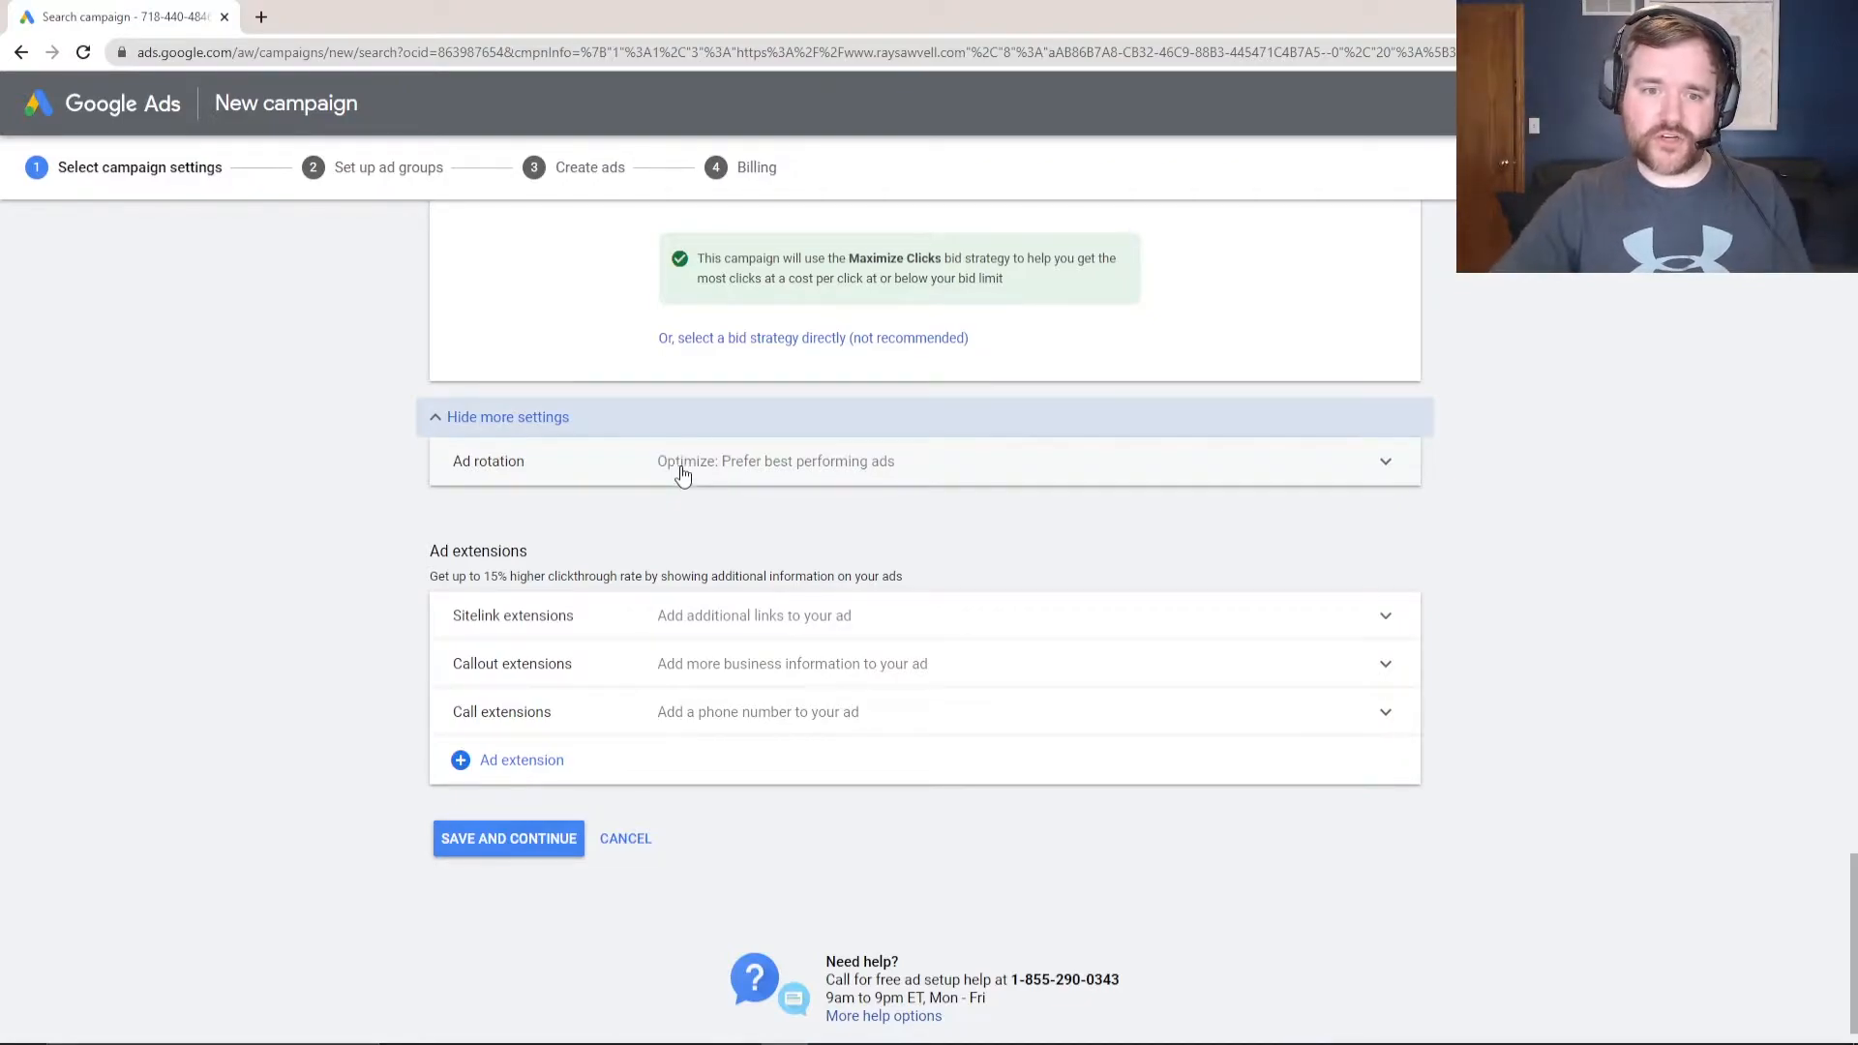
- Review the Ad rotation options, then save the campaign settings and continue
left_click(683, 476)
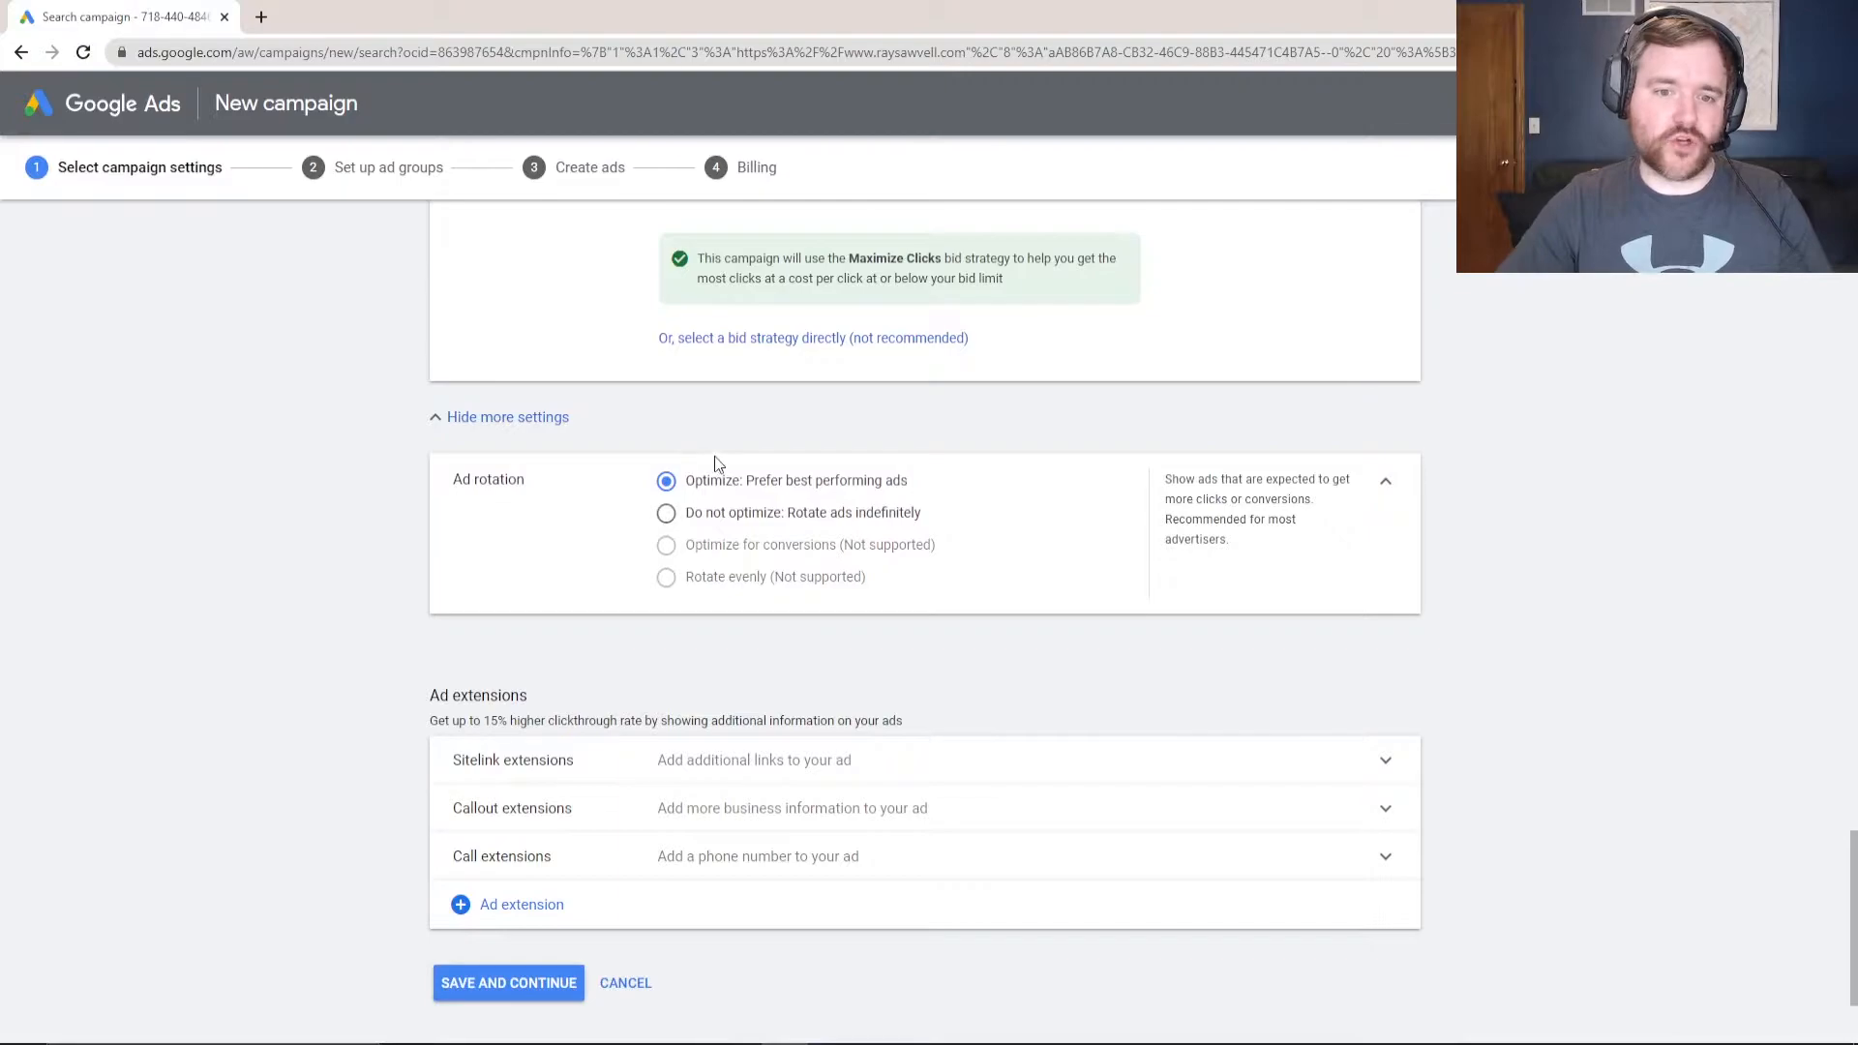
scroll(547, 557, "down", 1)
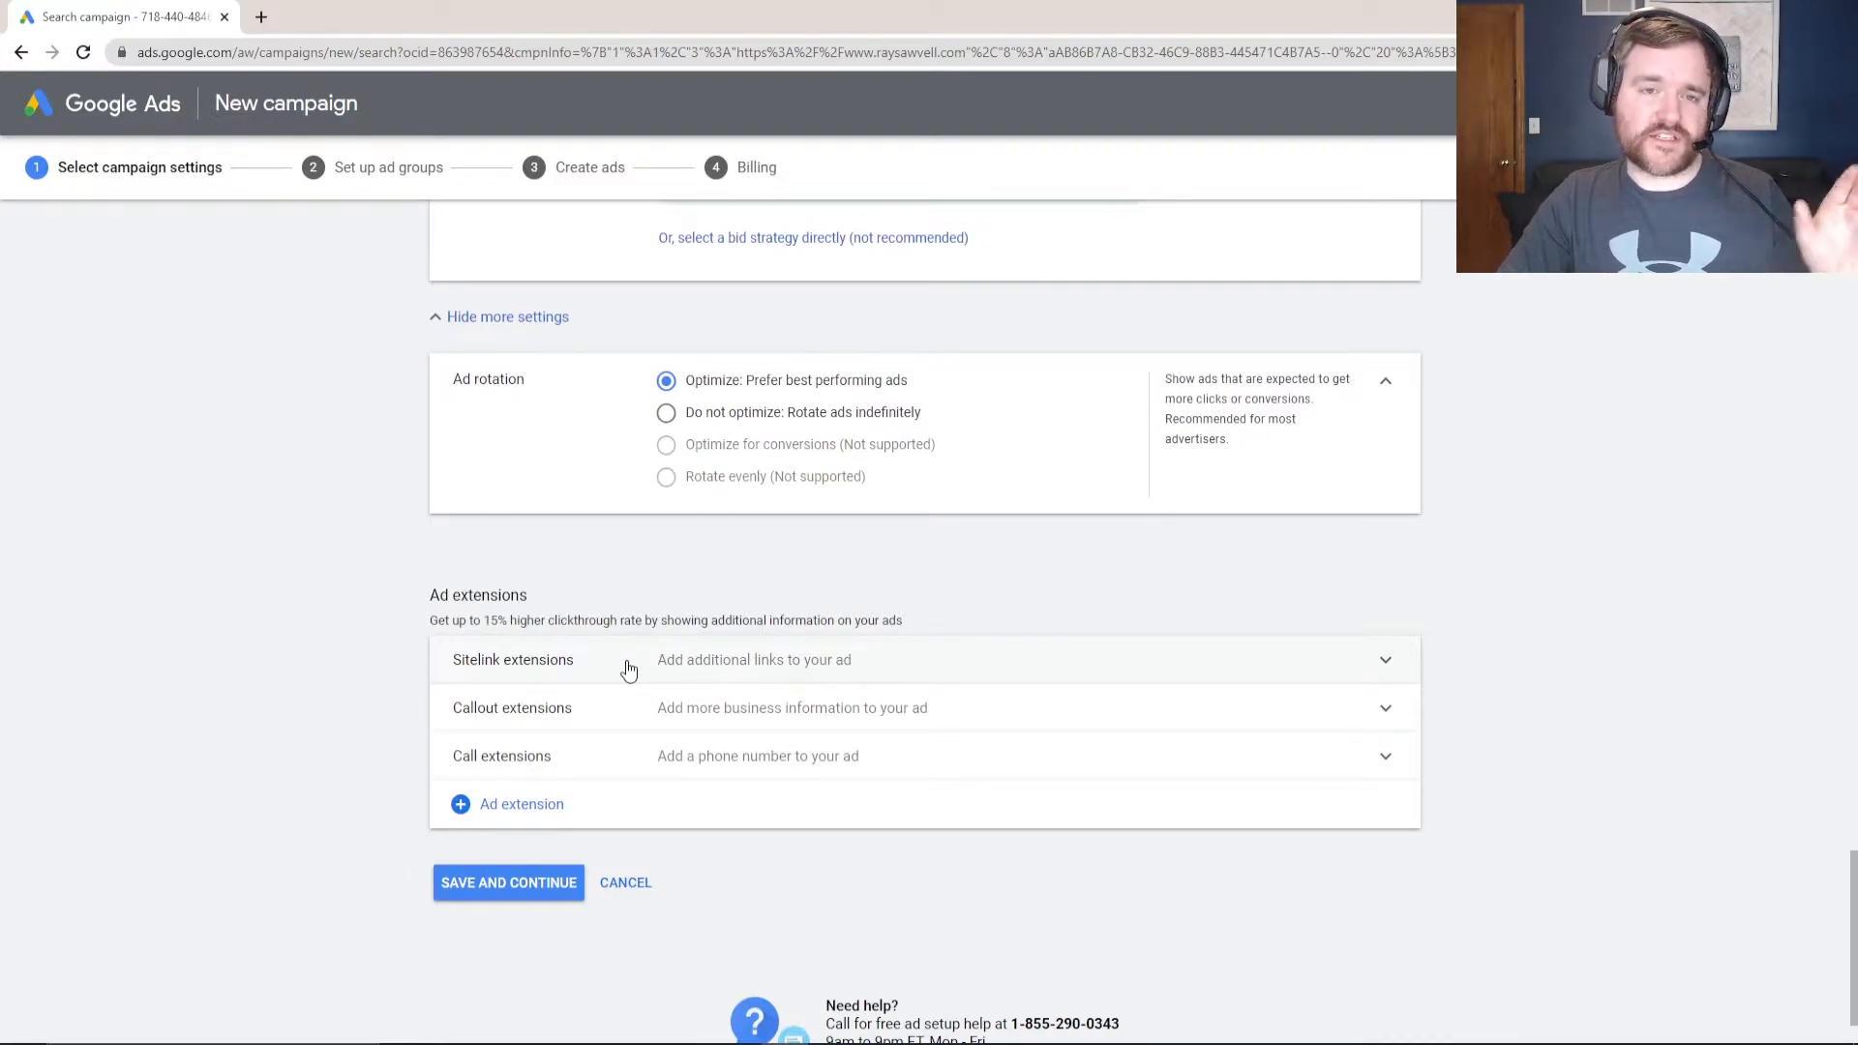
left_click(522, 885)
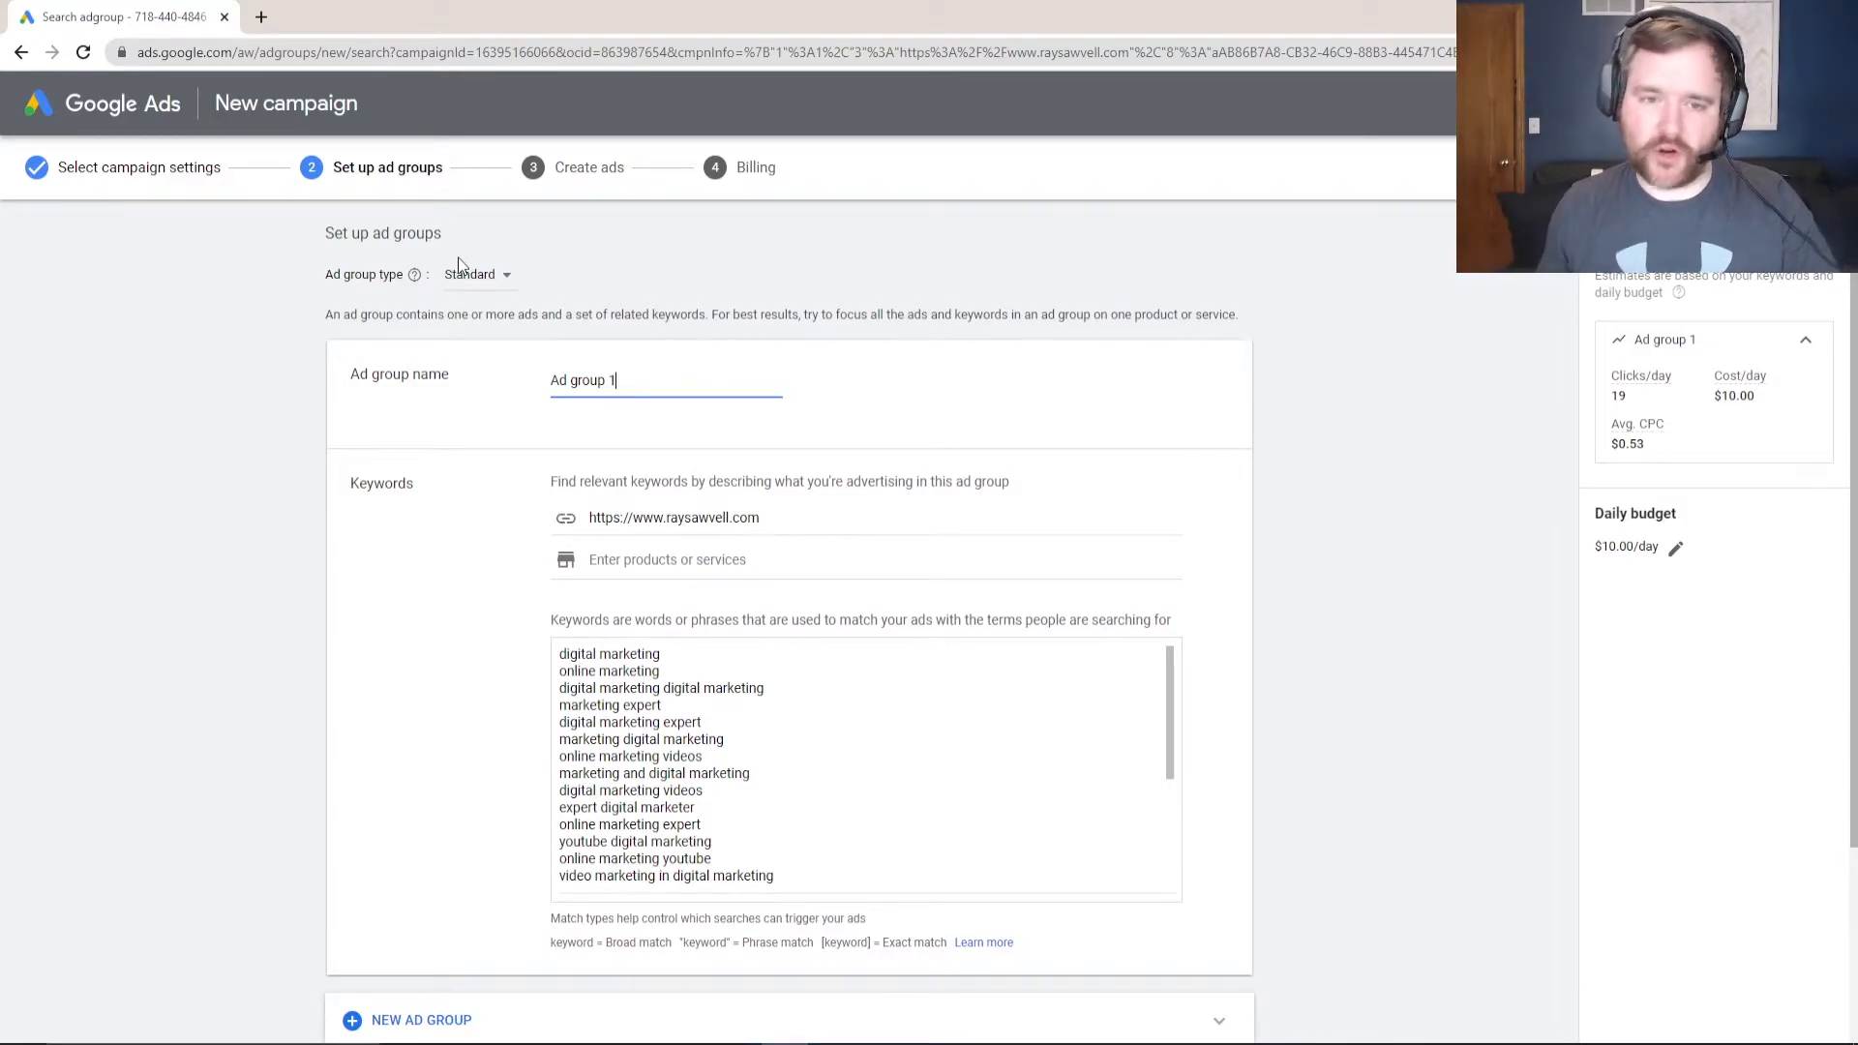
- Rename the ad group to 'Digital Marketing' and select all its suggested keywords
key("ctrl+a")
type("digital Marketing")
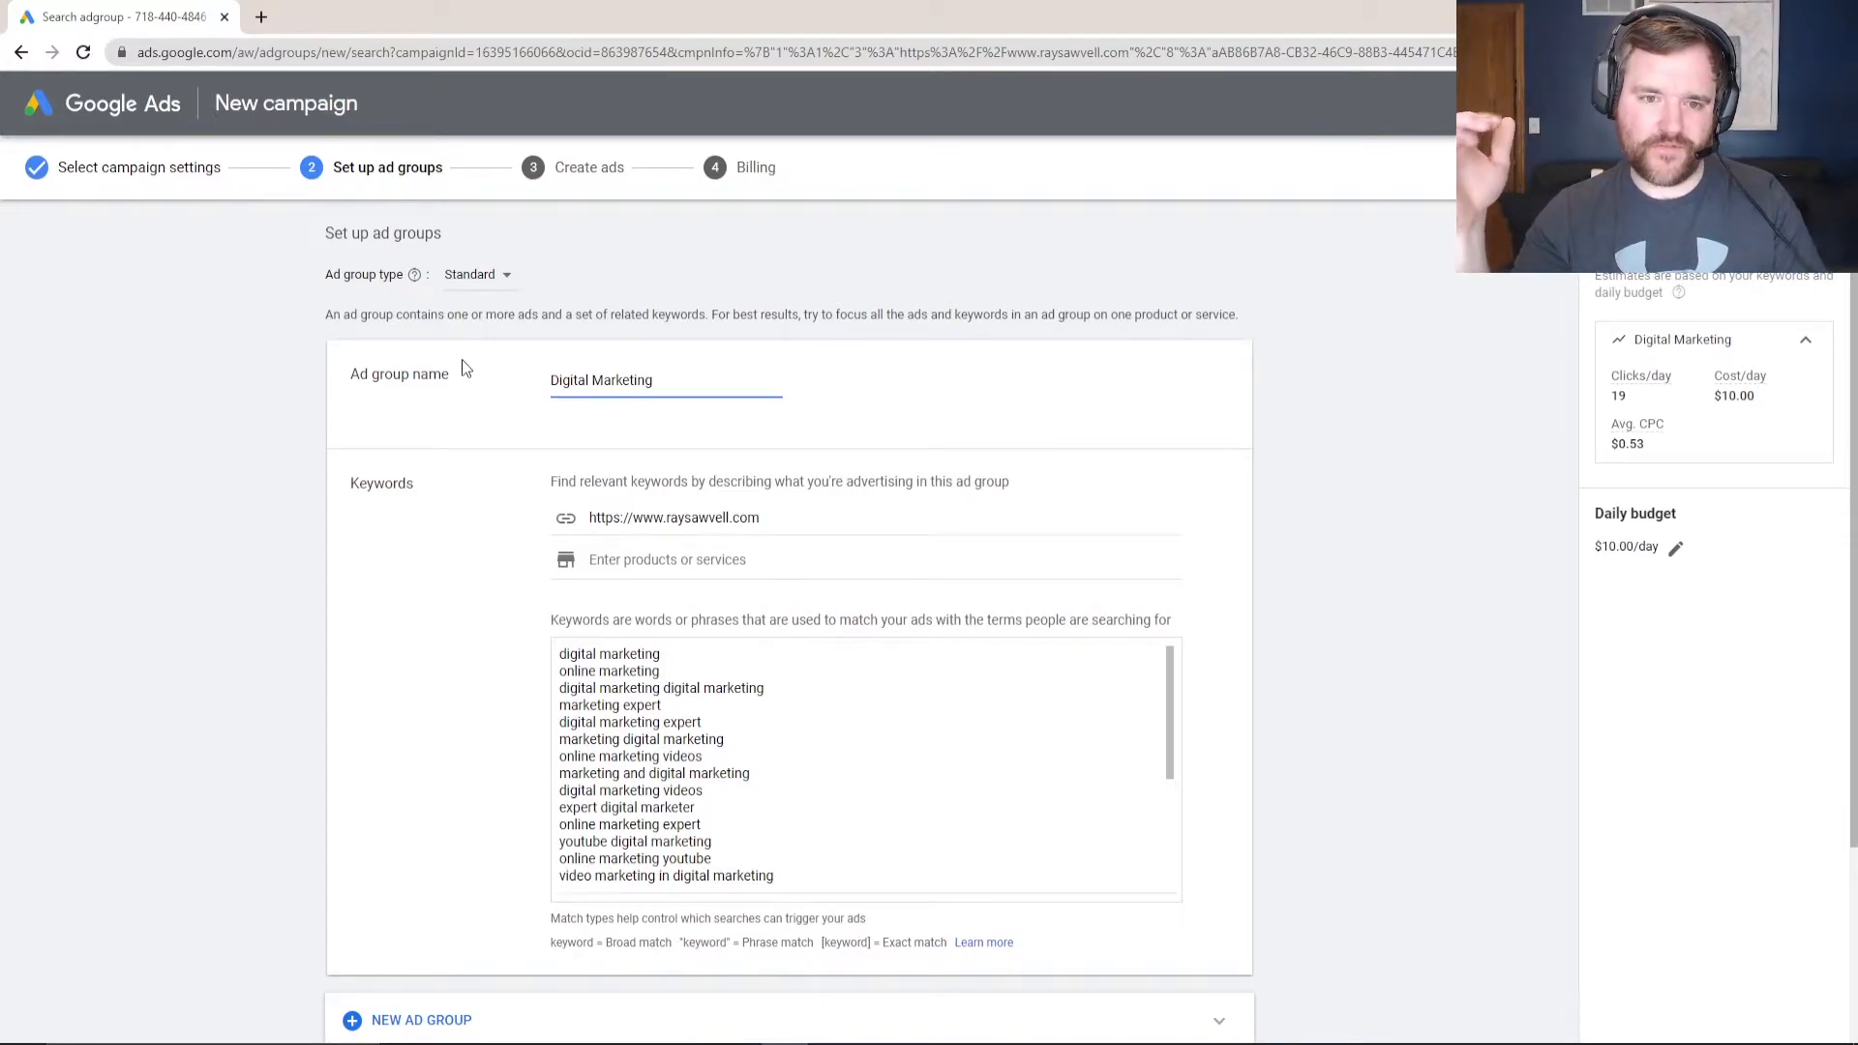
left_click(677, 736)
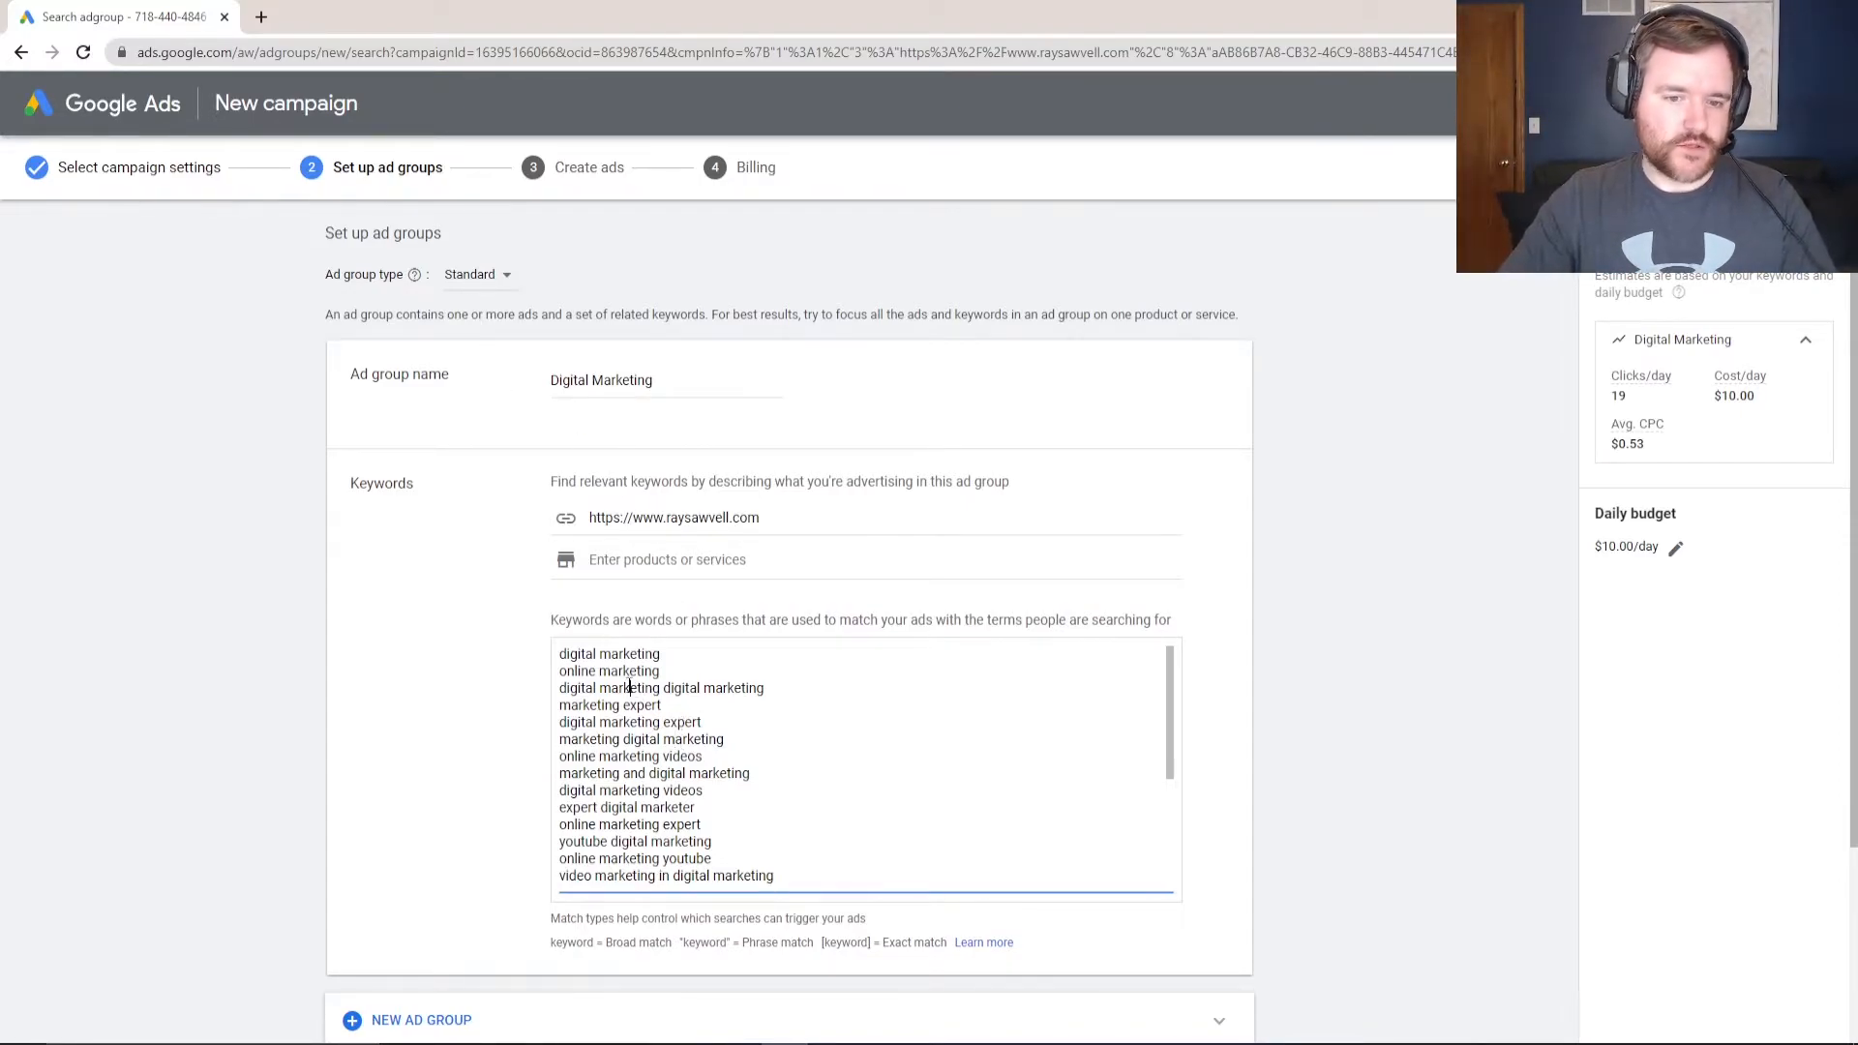
key("ctrl+a")
scroll(696, 690, "down", 1)
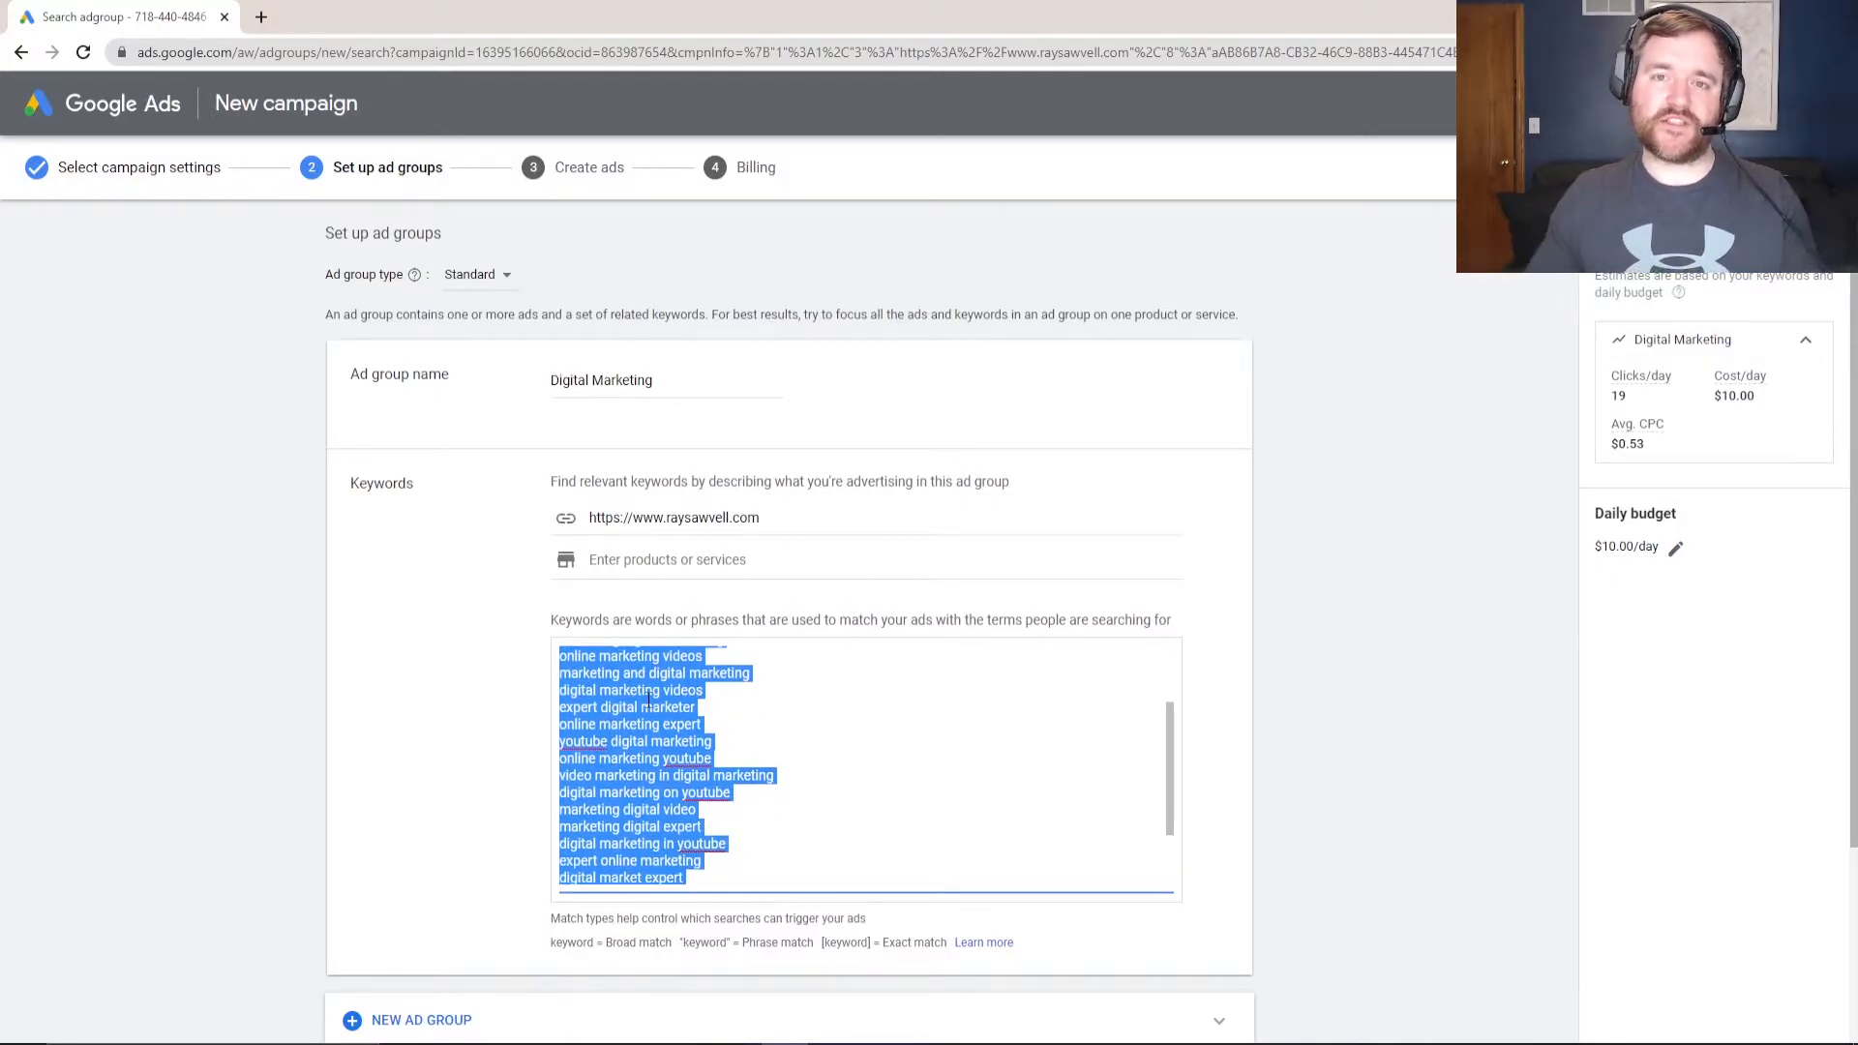
left_click(705, 778)
key("ctrl+a")
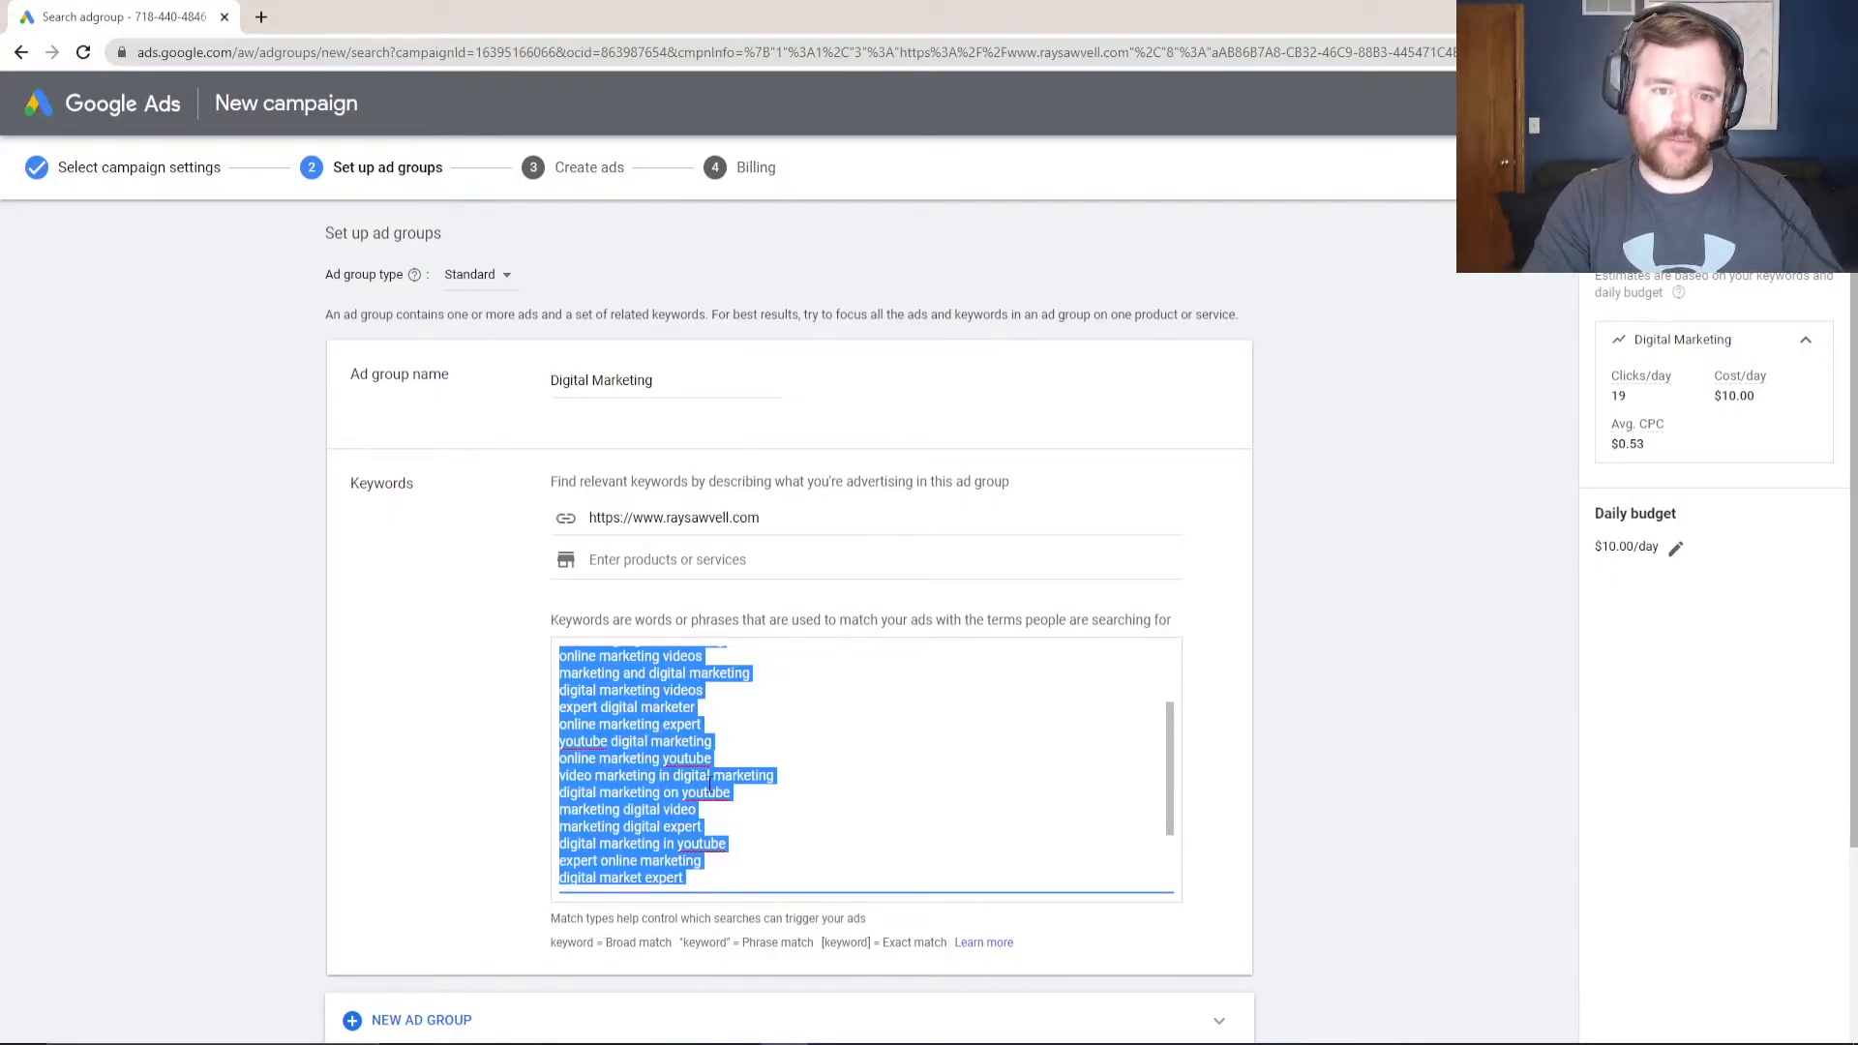
- Enter the keywords digital marketing, digital marketing services and digital marketing company on separate lines
type("digital marketing")
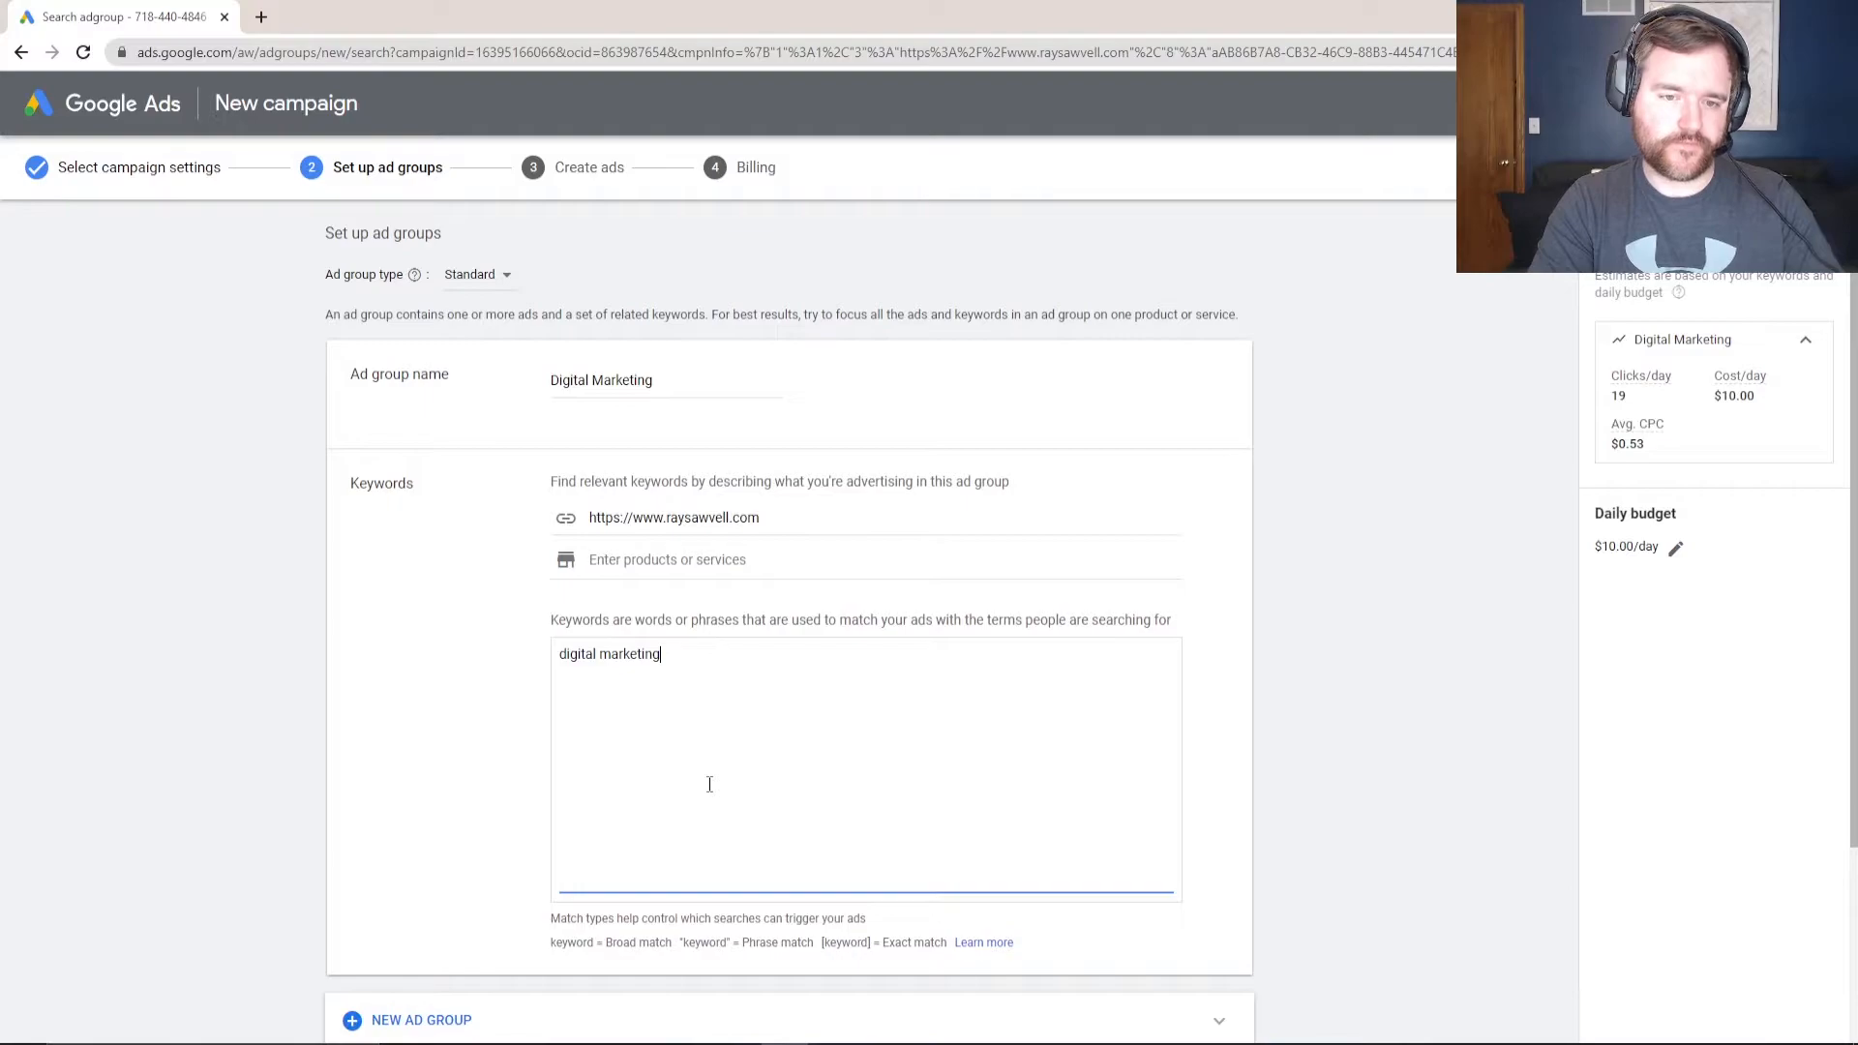
key("Return")
type("digital ")
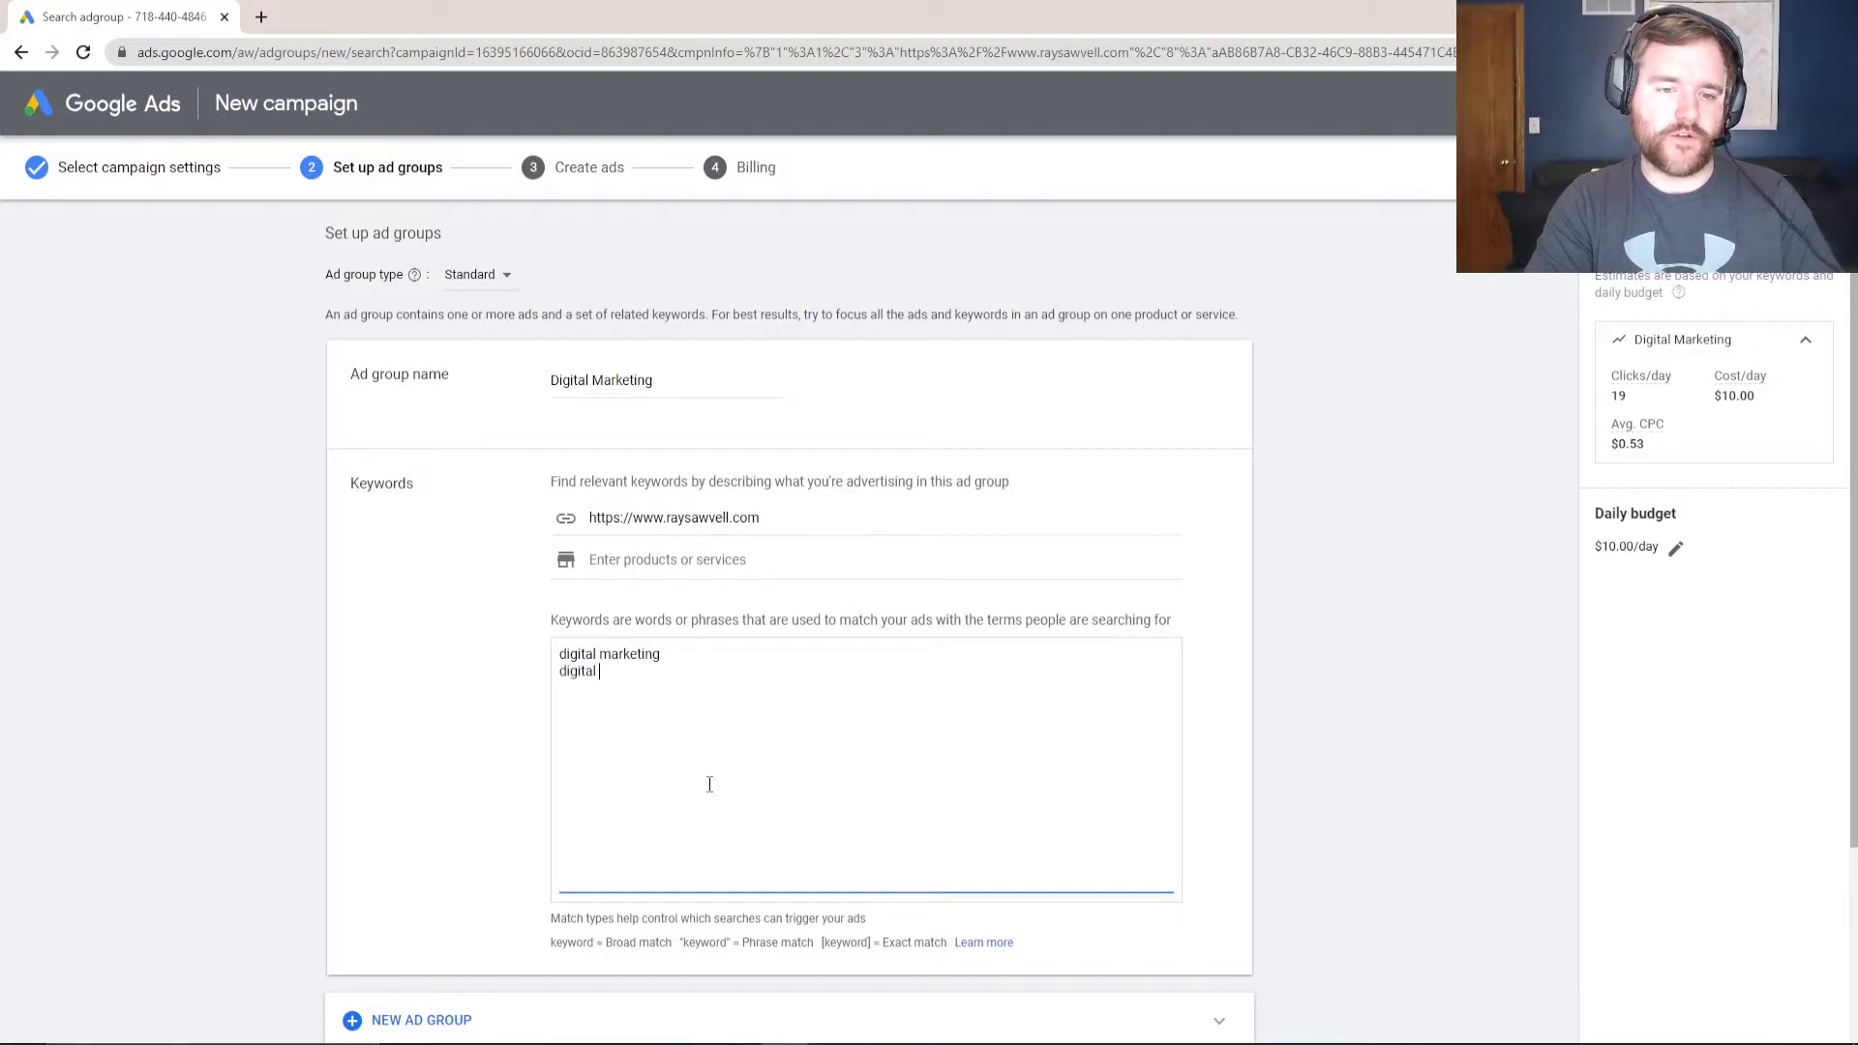
type("marketing services")
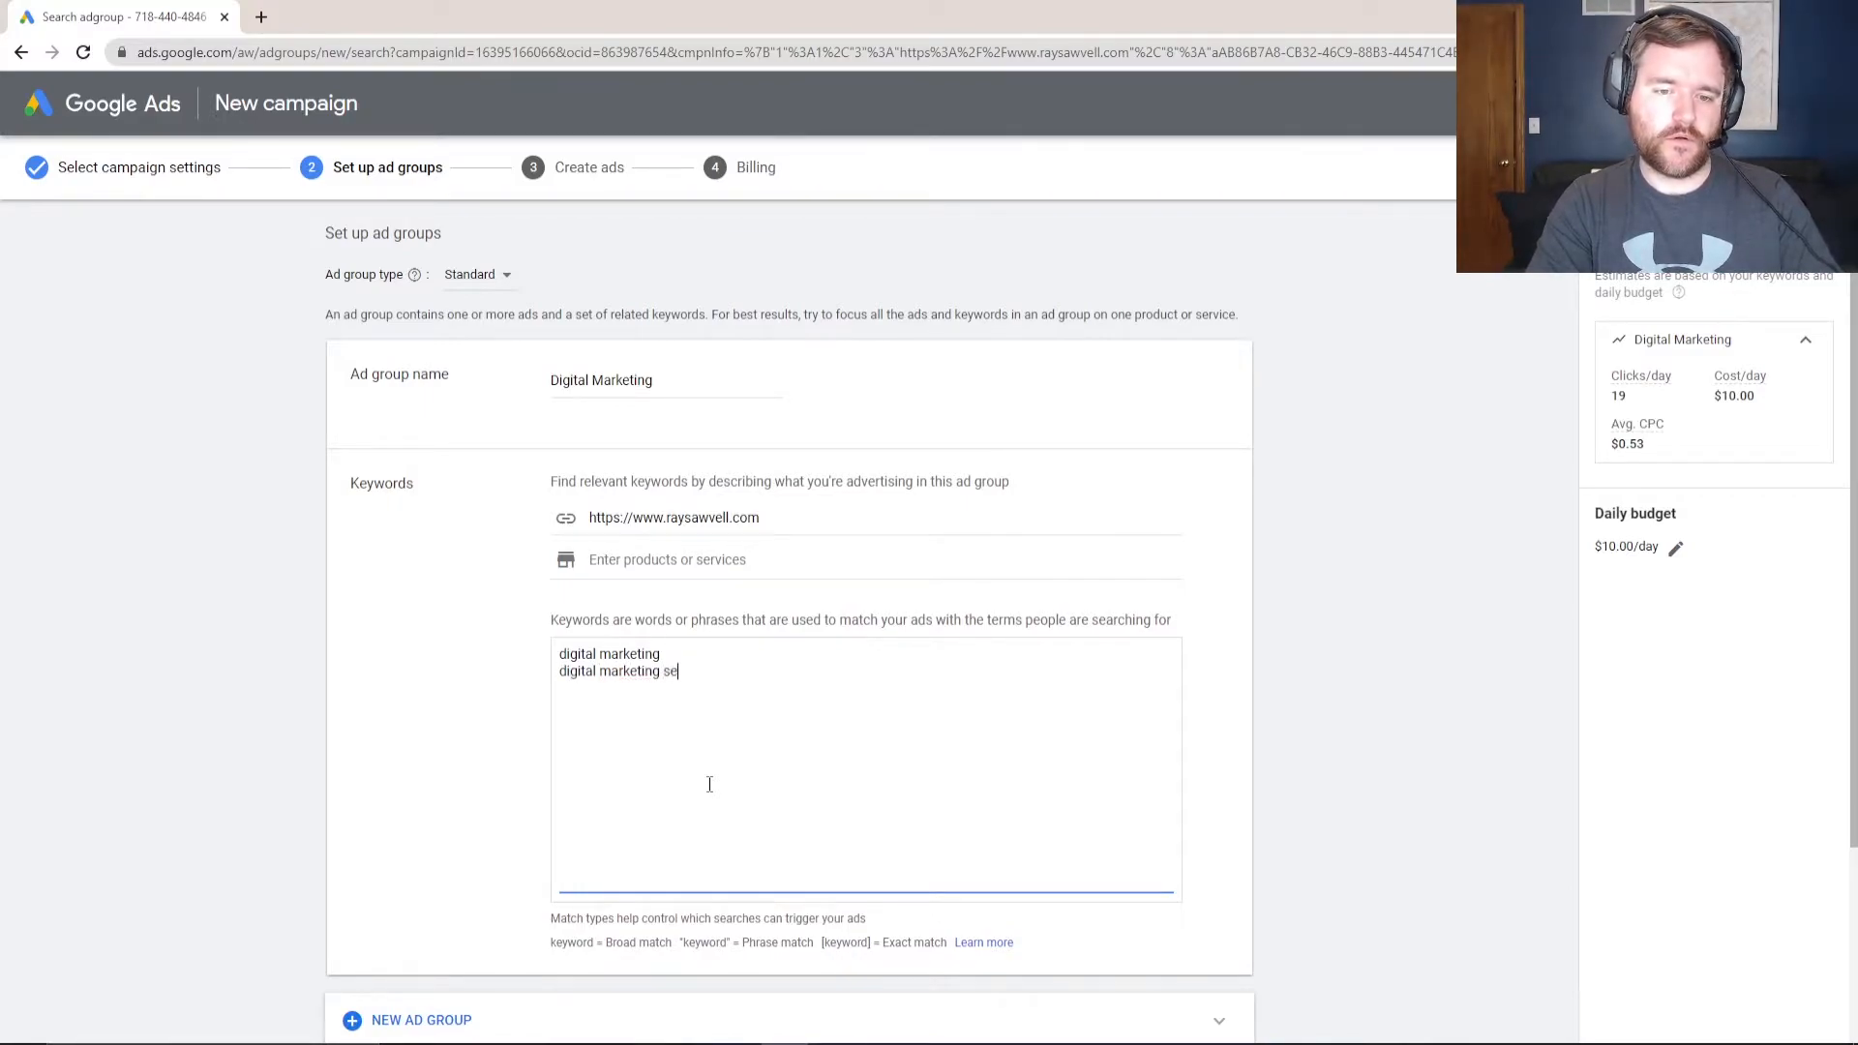
key("Return")
type("digital marketing company")
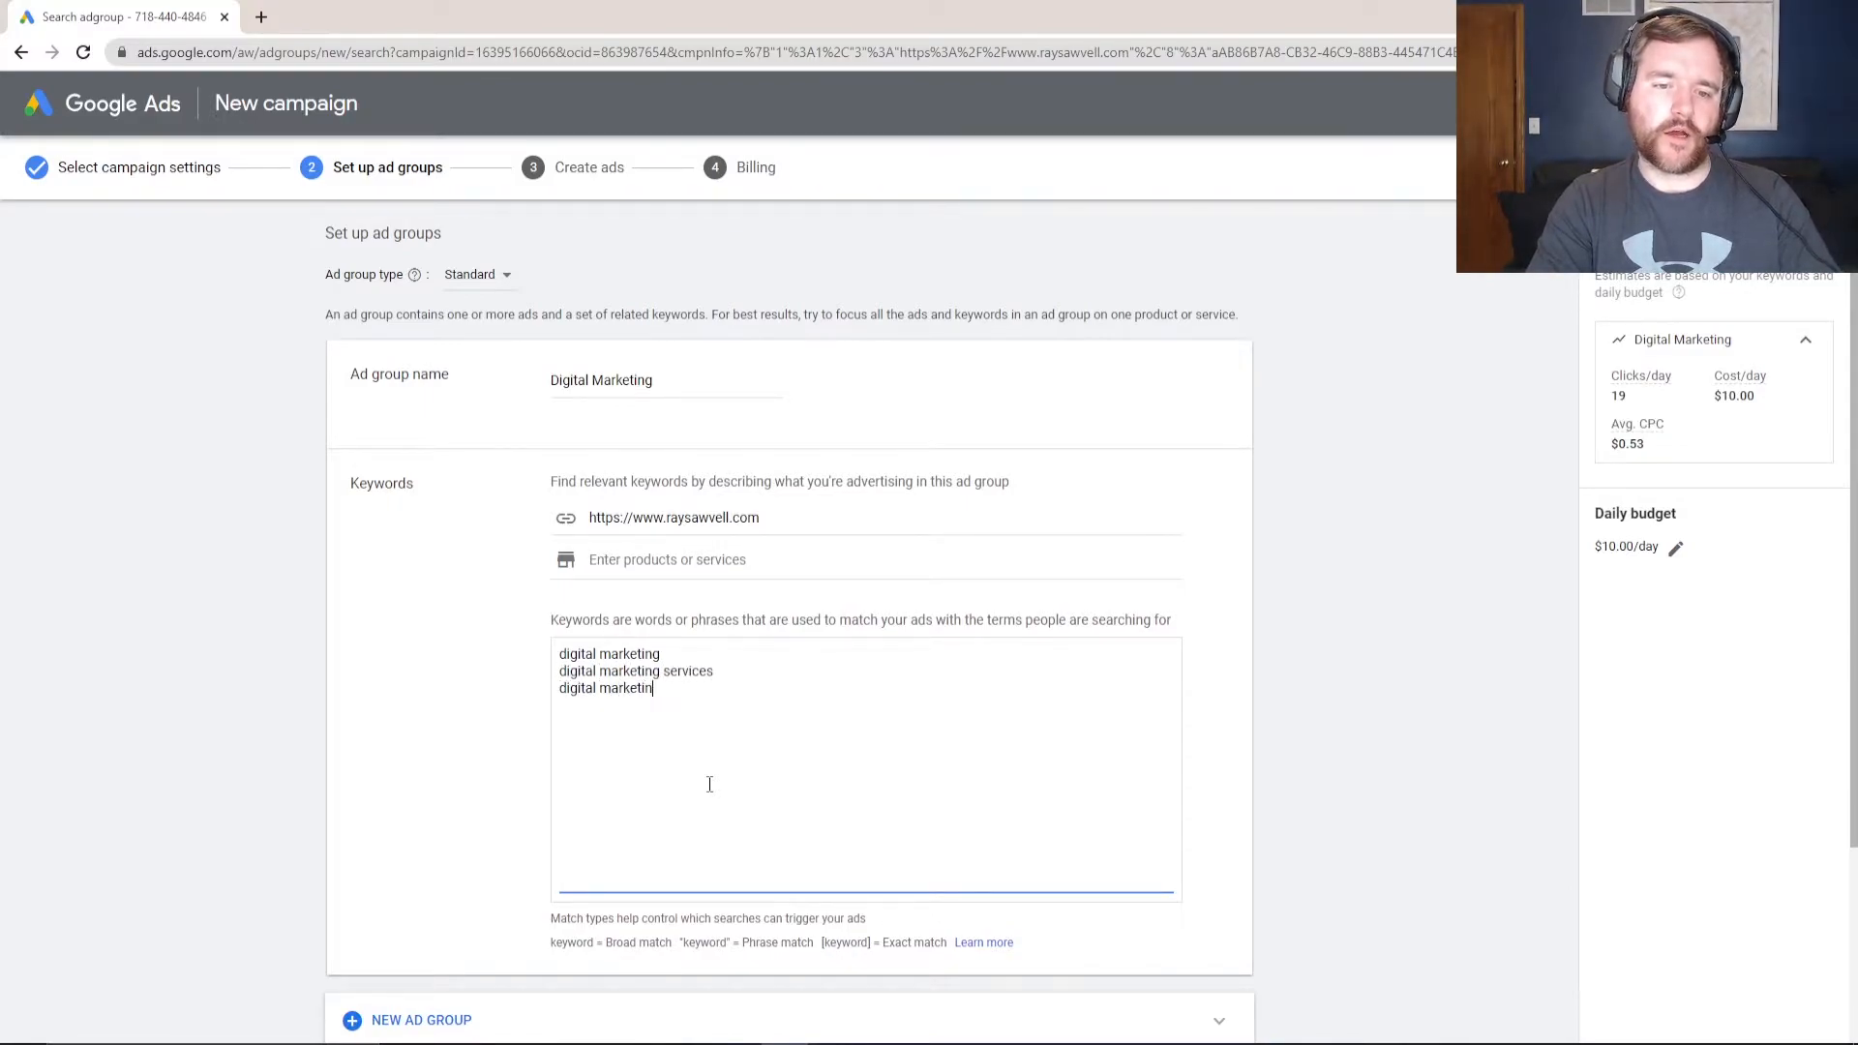
left_click(667, 578)
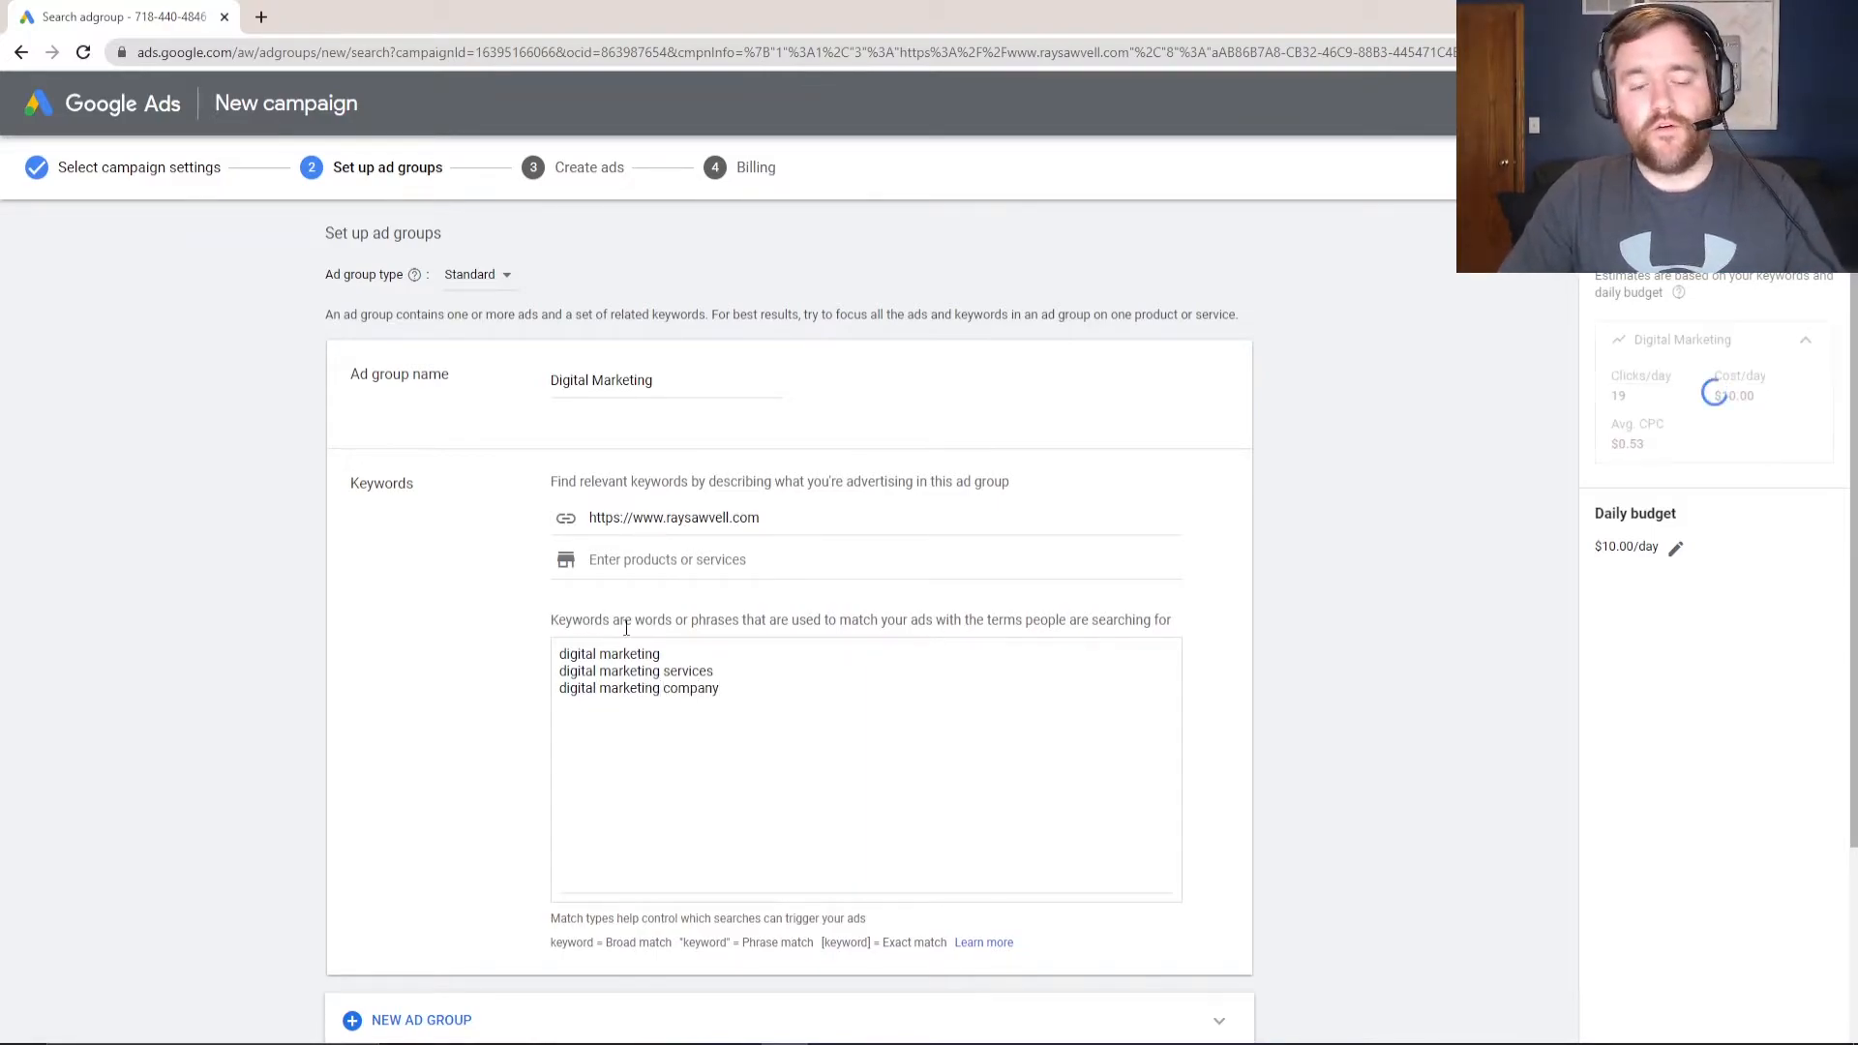
- Review the broad and phrase match notation explained below the keyword box
left_click(562, 655)
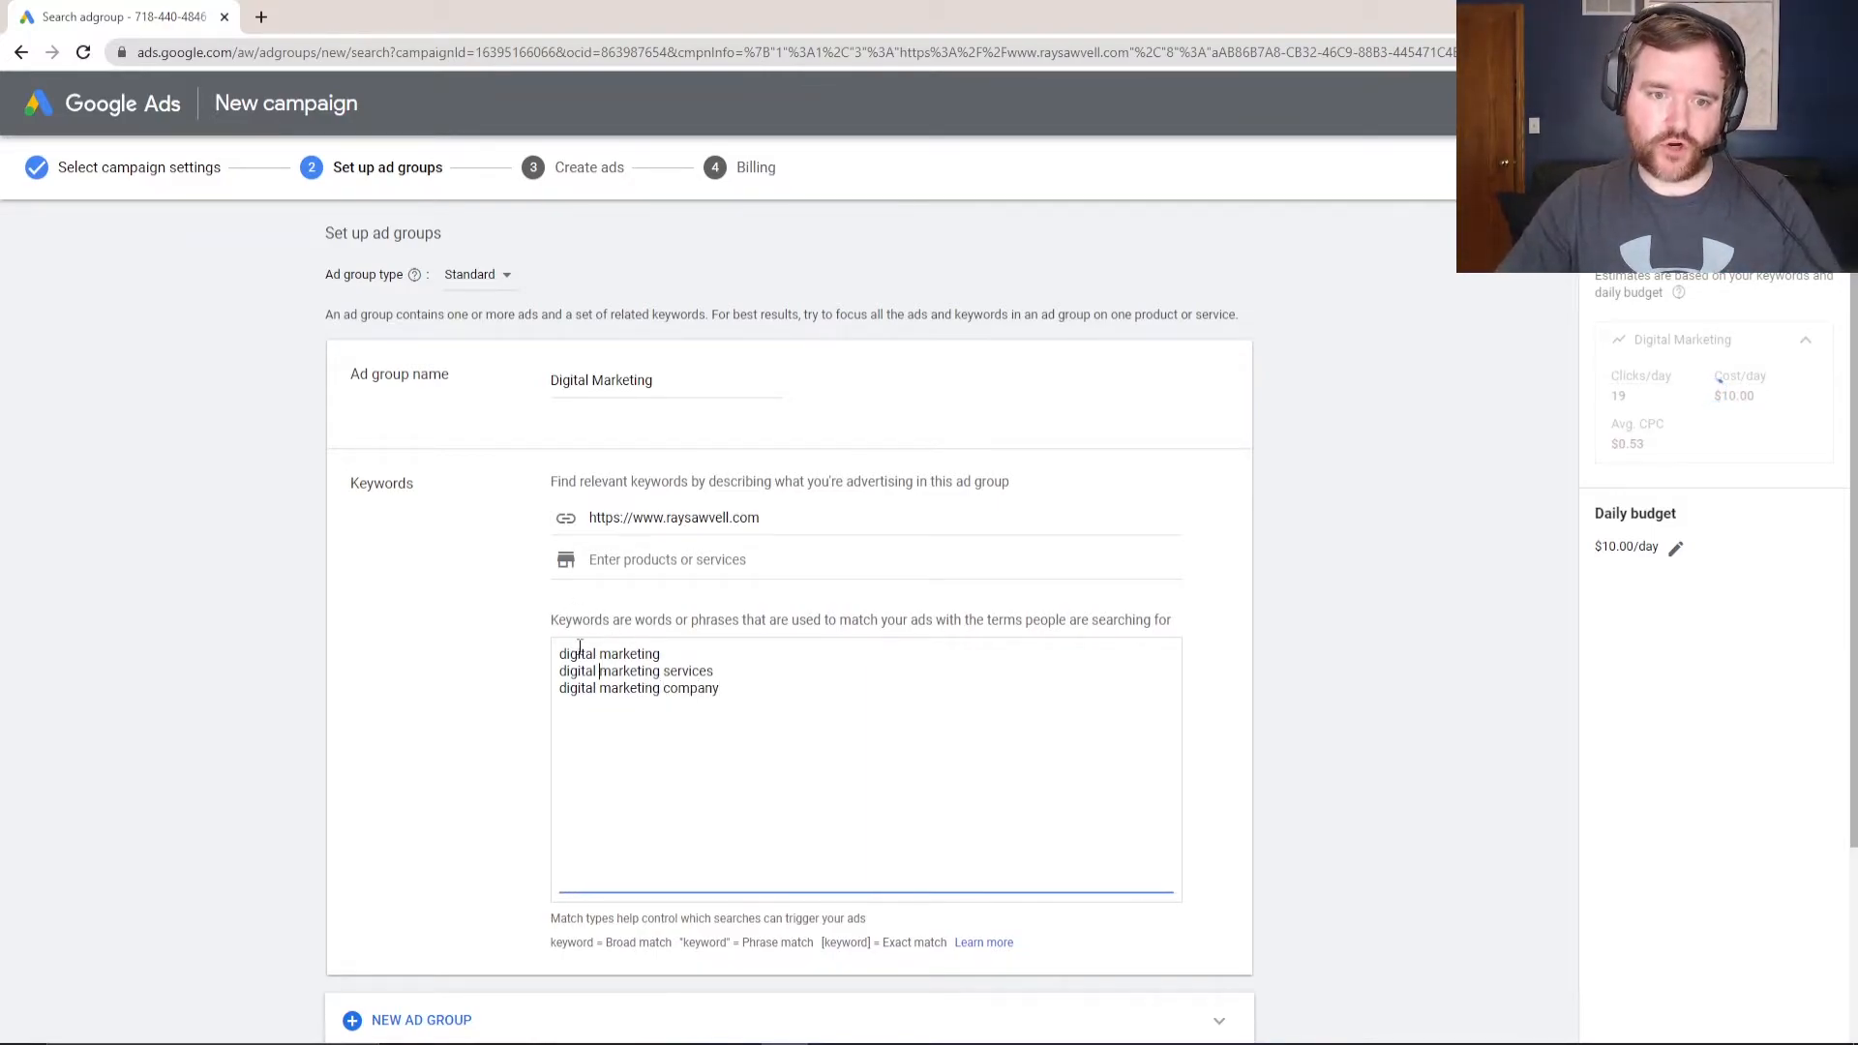
left_click_drag(551, 943, 776, 942)
left_click(746, 943)
left_click_drag(616, 943, 883, 943)
left_click(562, 655)
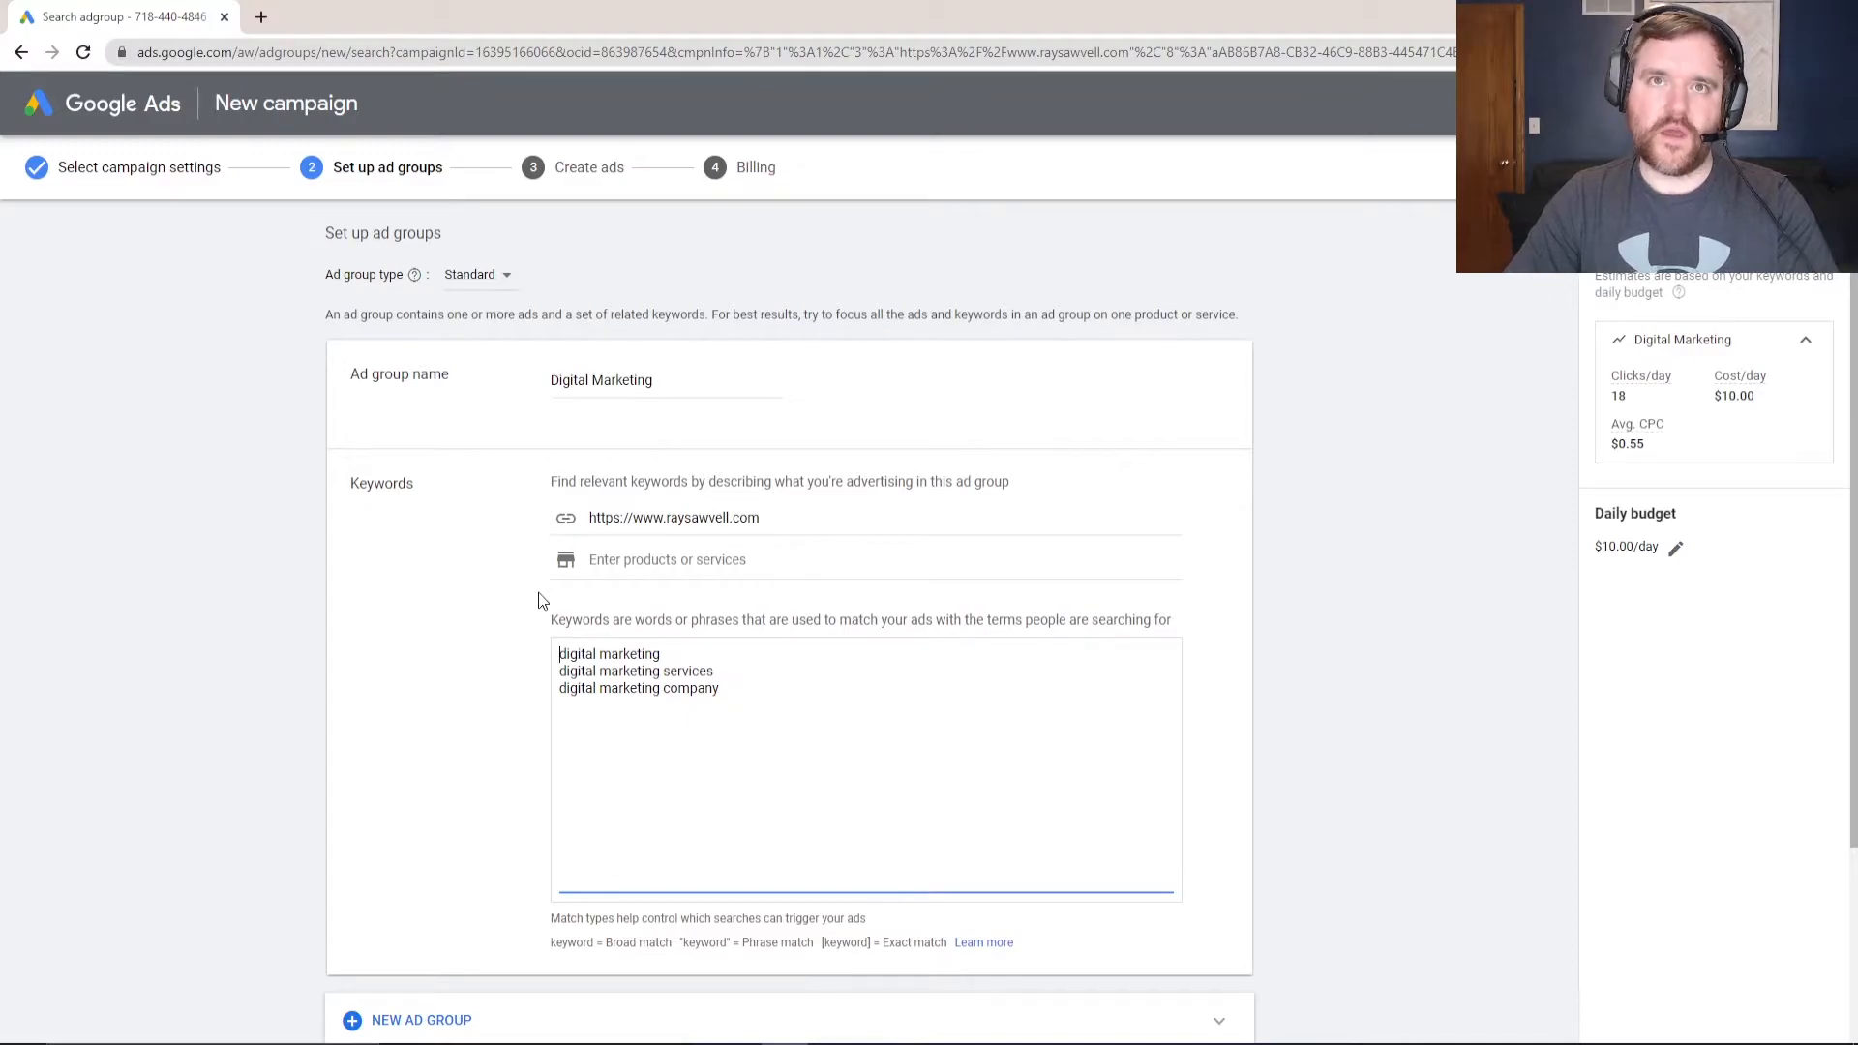
- Wrap the first two keywords in exact-match square brackets
type("[")
key("Right")
key("Right")
key("Right")
key("Right")
key("Right")
key("Right")
key("Right")
key("Right")
key("Right")
key("Right")
key("Right")
key("Right")
key("Right")
key("Right")
key("Right")
key("Right")
type("]")
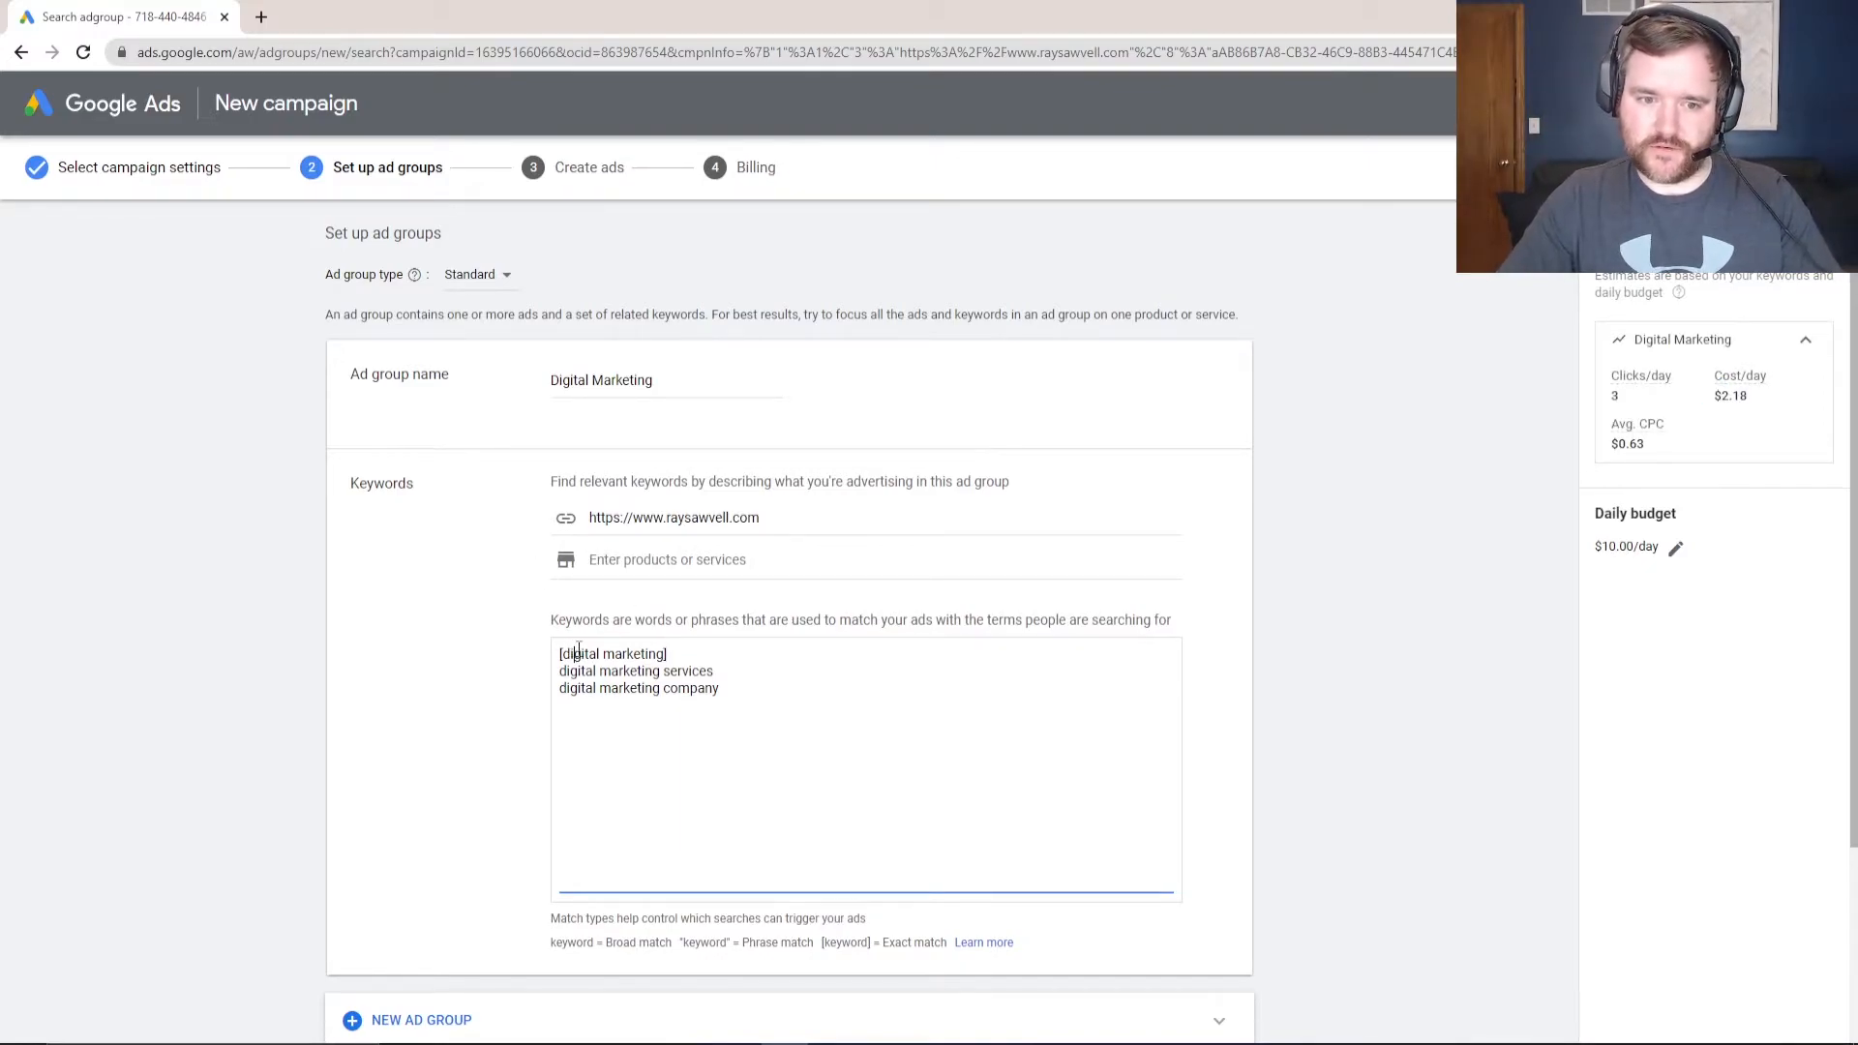
left_click_drag(669, 655, 550, 663)
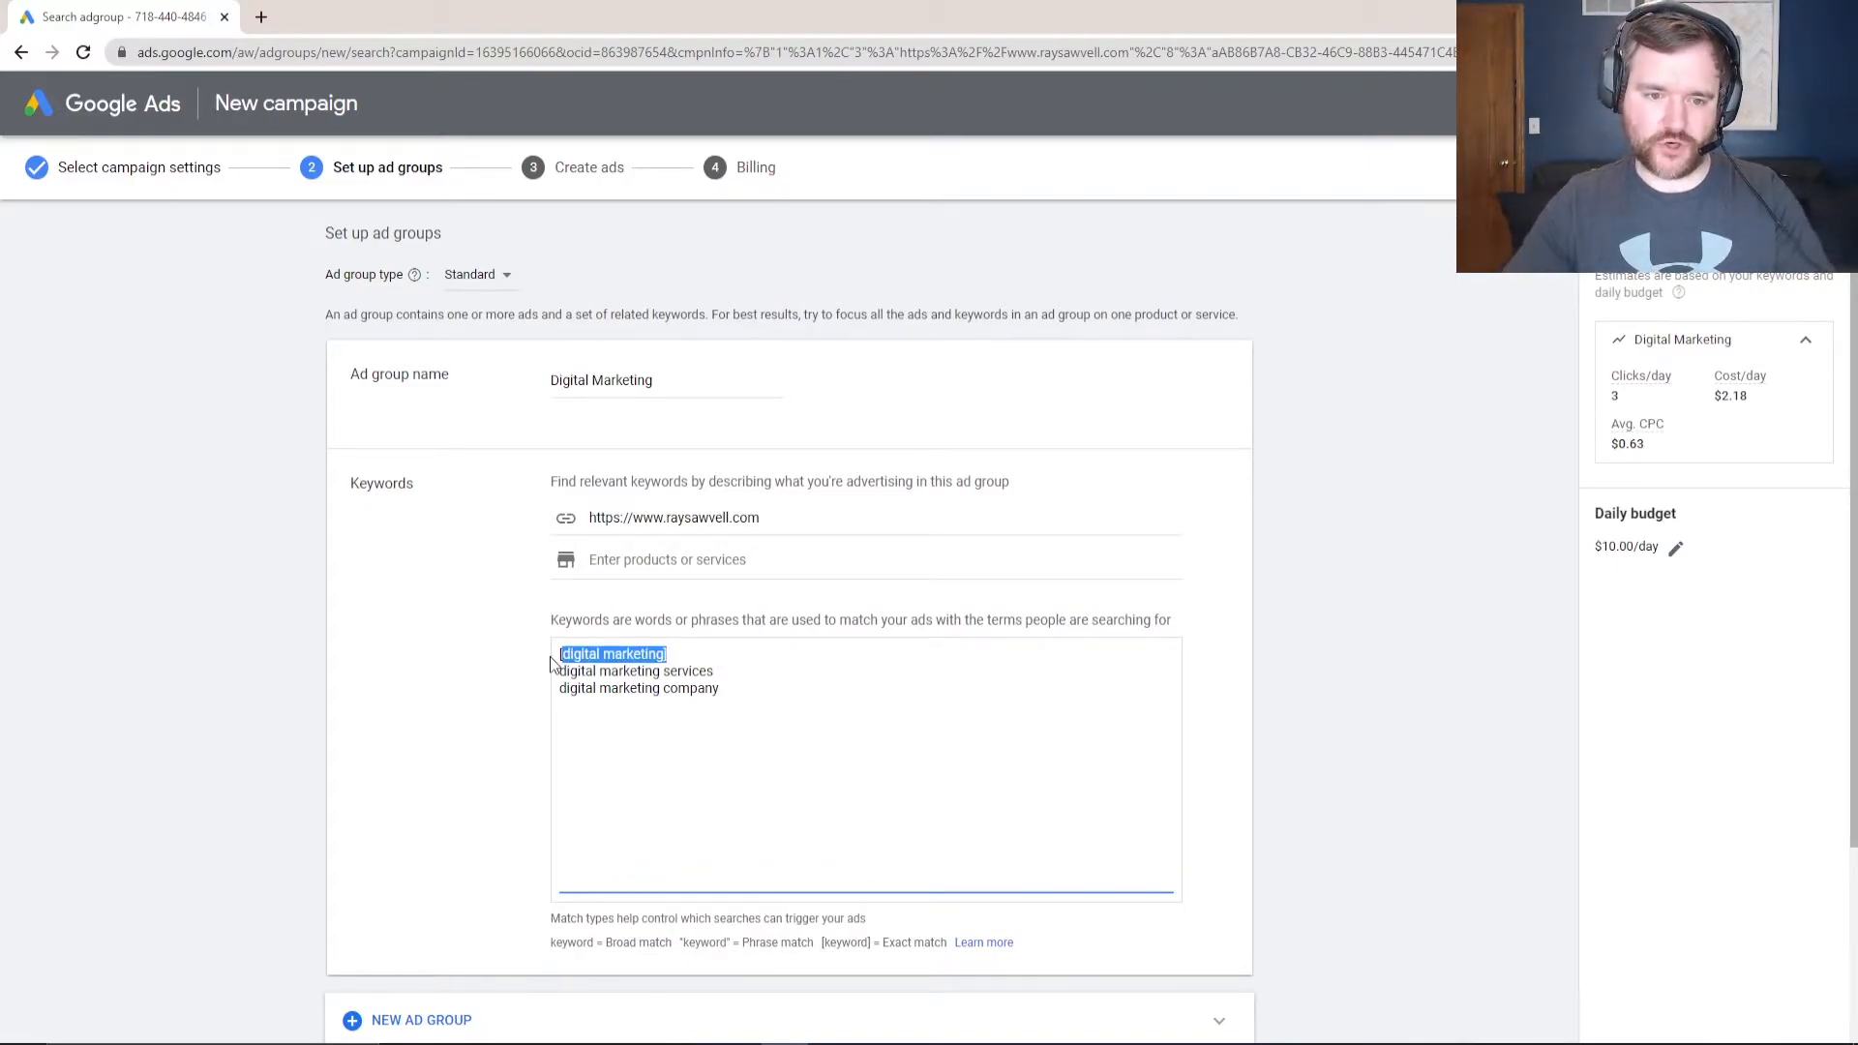
left_click(551, 664)
type("[")
left_click(757, 664)
type("]")
- Remove the square brackets from both keywords again
left_click(706, 654)
key("BackSpace")
left_click(565, 654)
key("BackSpace")
key("Down")
key("Right")
key("BackSpace")
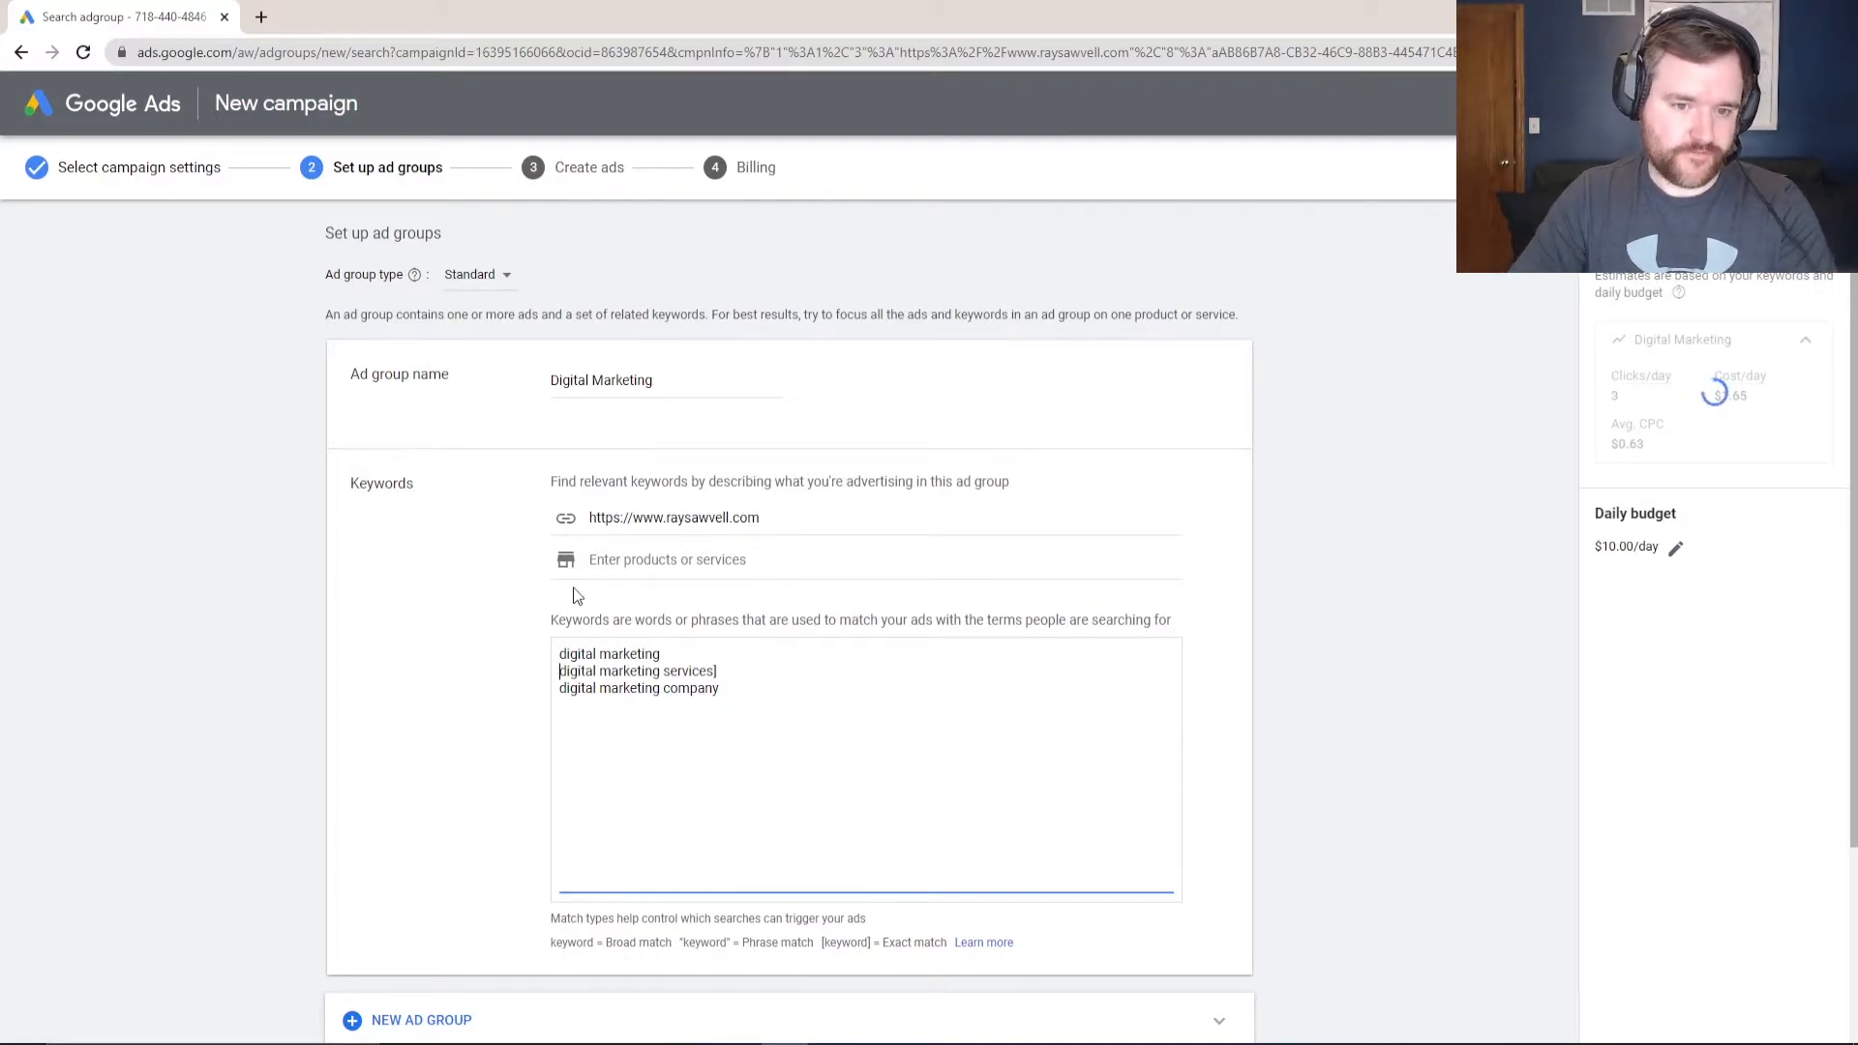
key("End")
key("BackSpace")
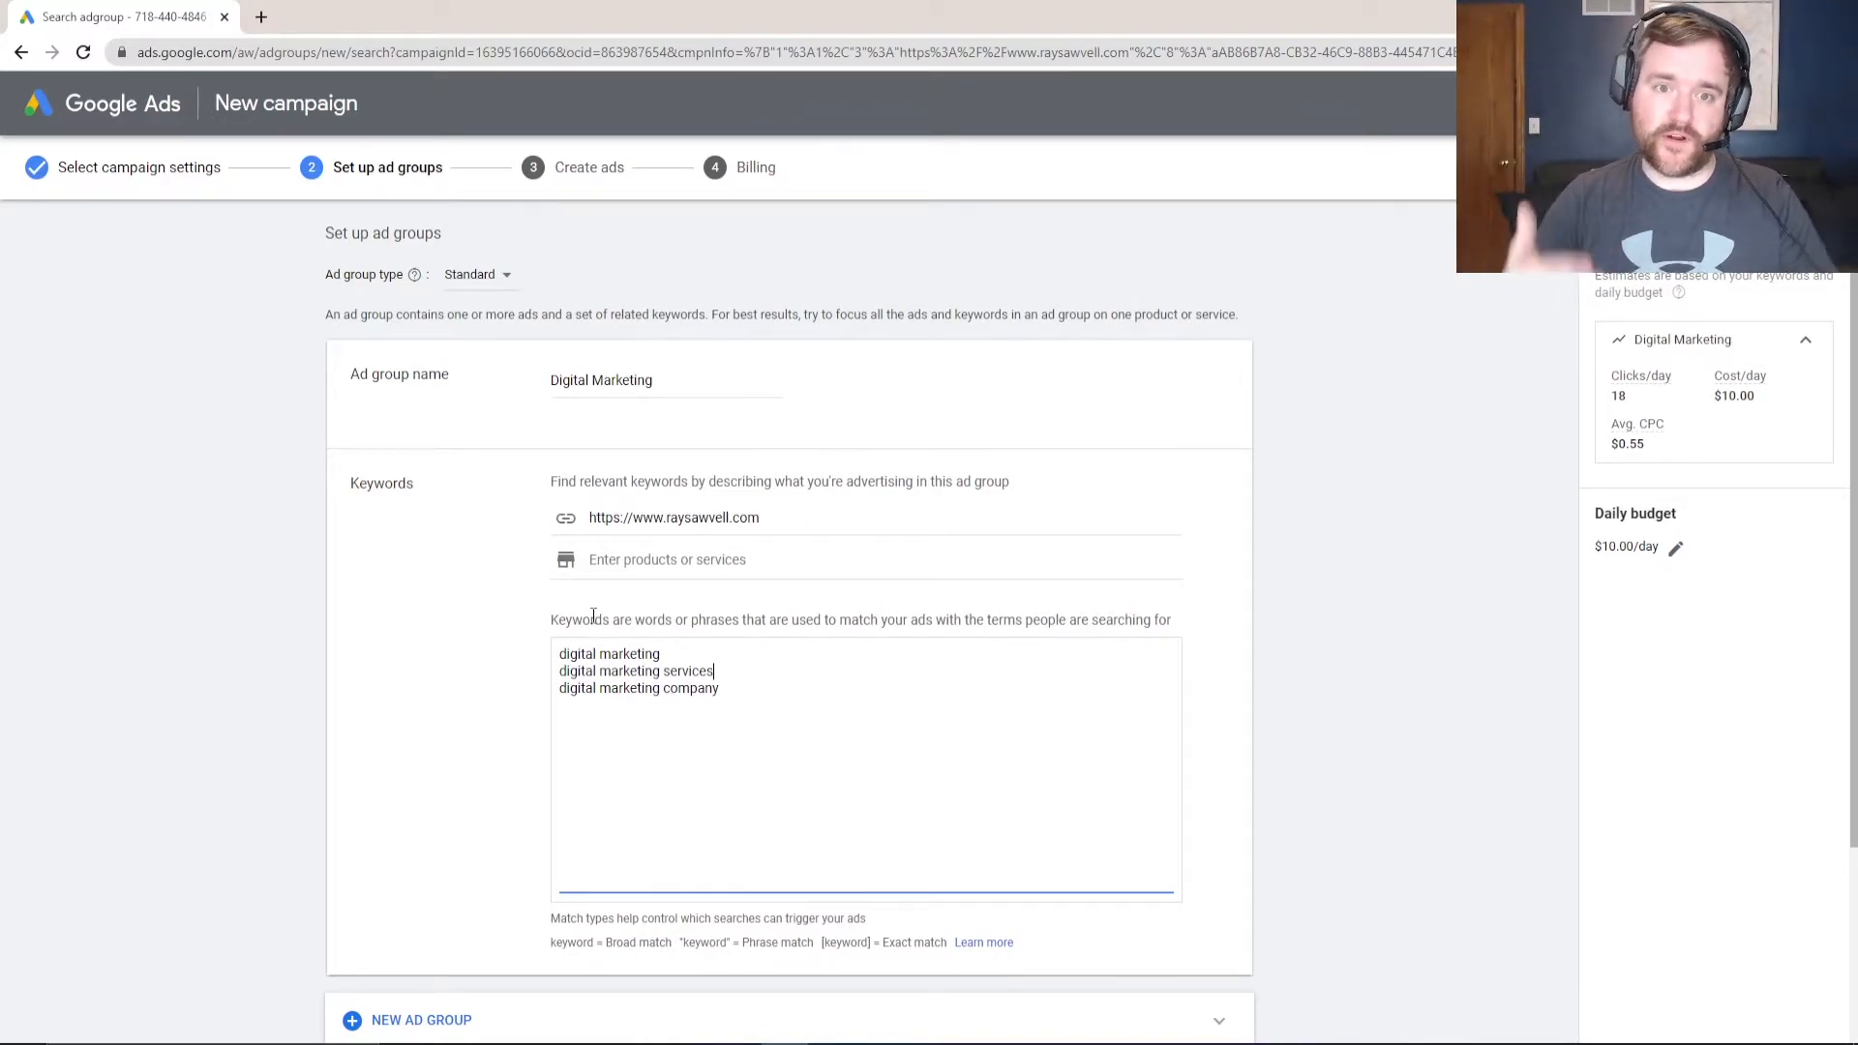
- Make "digital marketing" a phrase-match keyword by putting it in quotes
left_click(549, 657)
type("\"")
key("End")
type("\"")
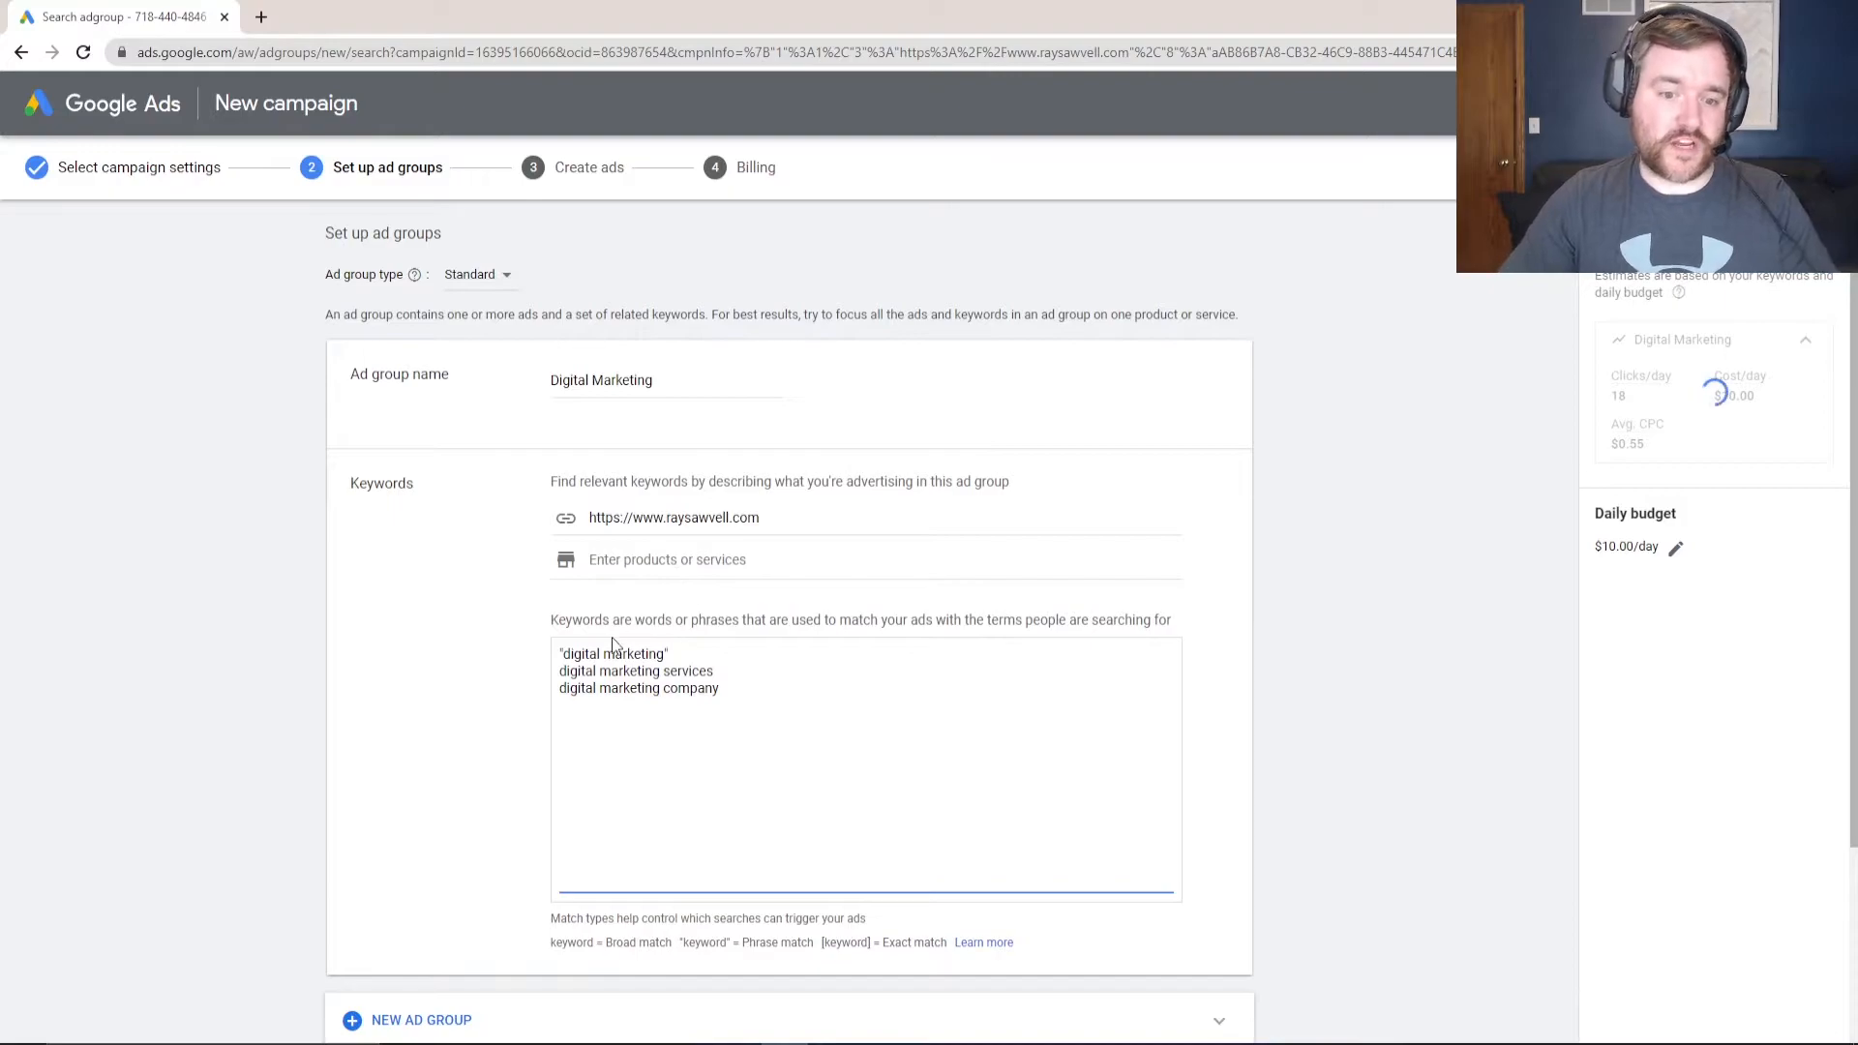
left_click_drag(564, 654, 665, 655)
left_click(741, 653)
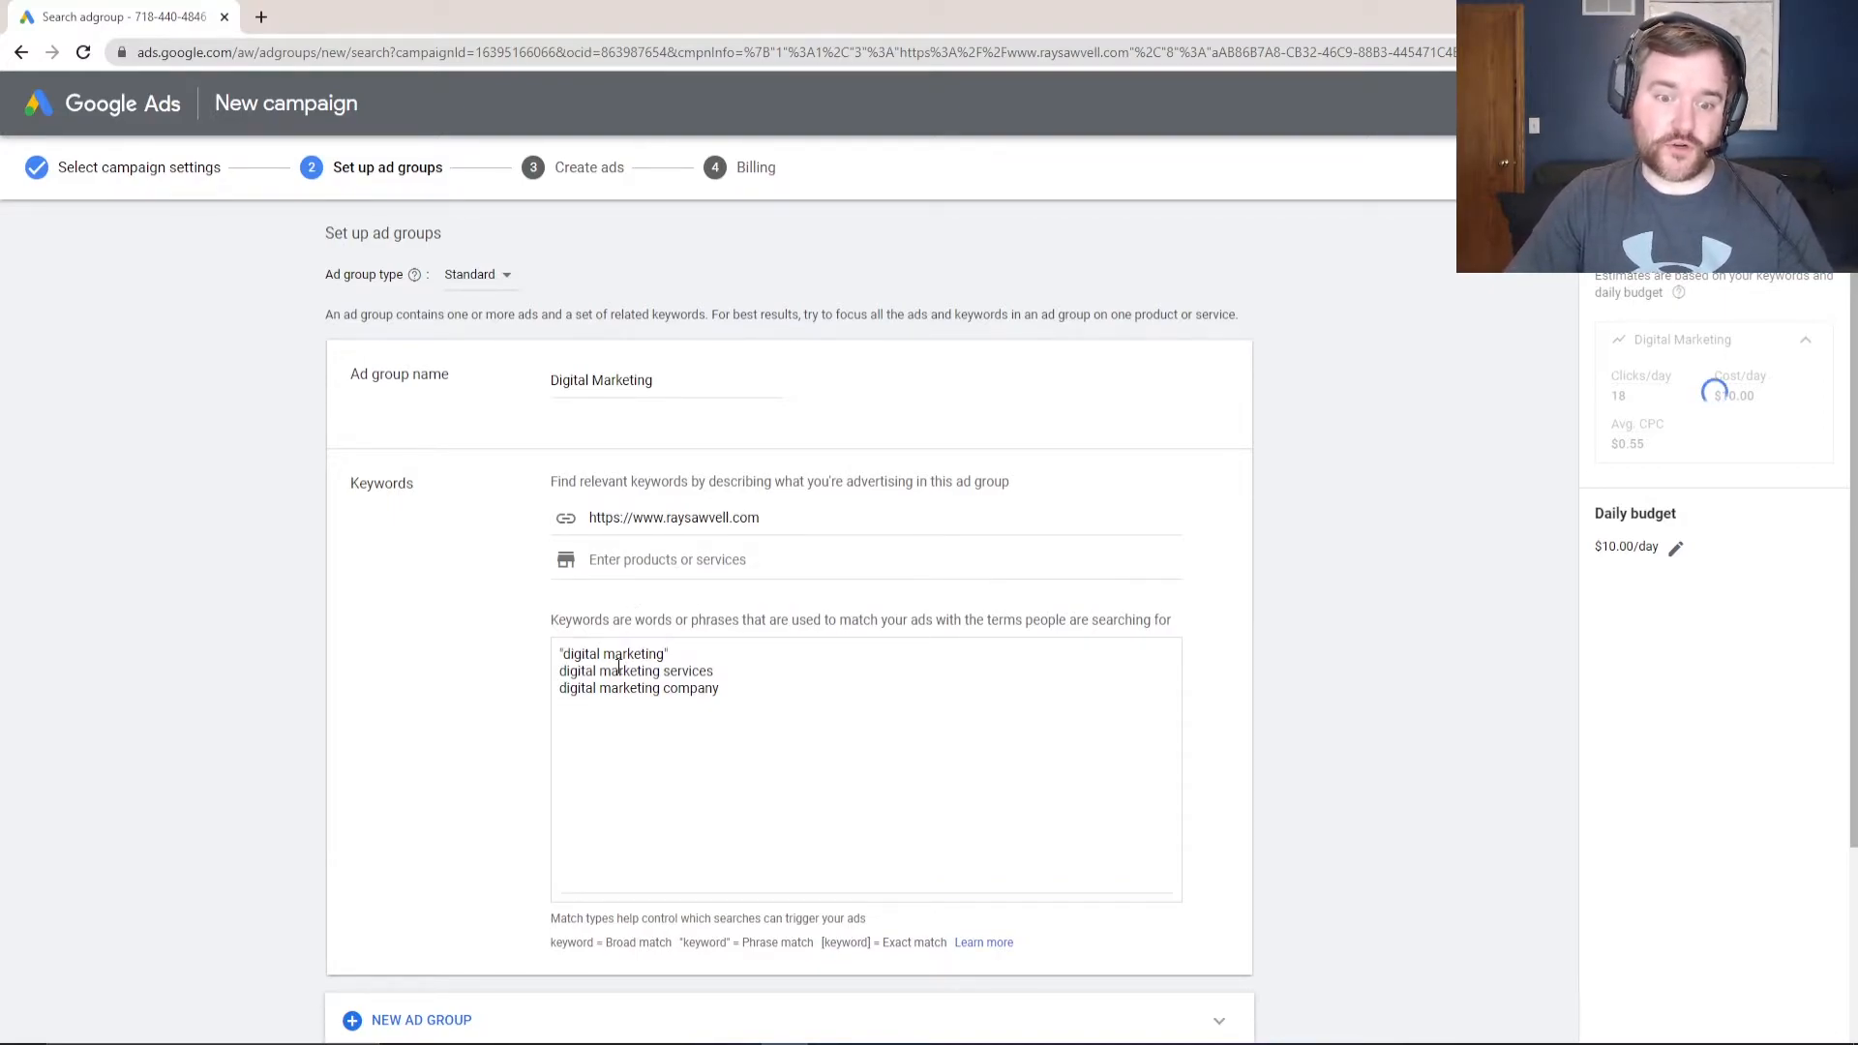
double_click(578, 656)
left_click(701, 655)
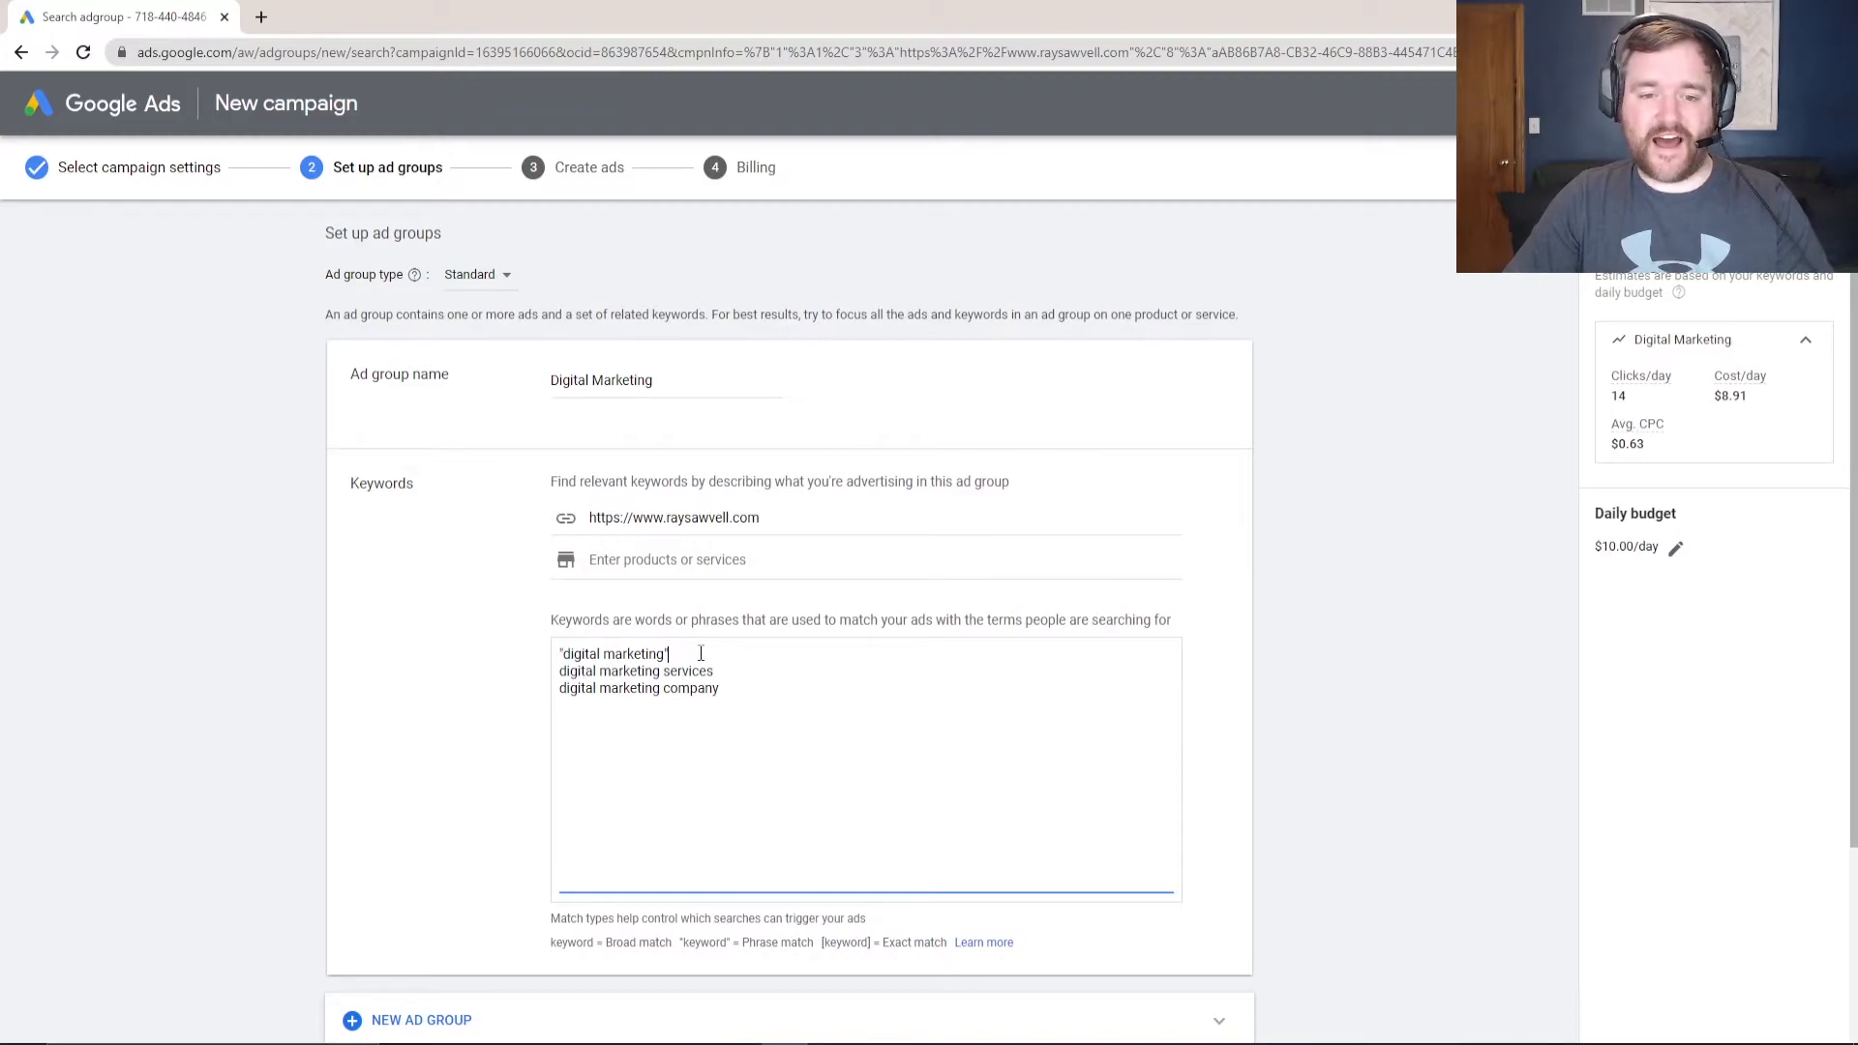
- Add a temporary dashed separator line below the first keyword, then delete it
key("Return")
key("Return")
type("-----")
left_click_drag(560, 705, 660, 705)
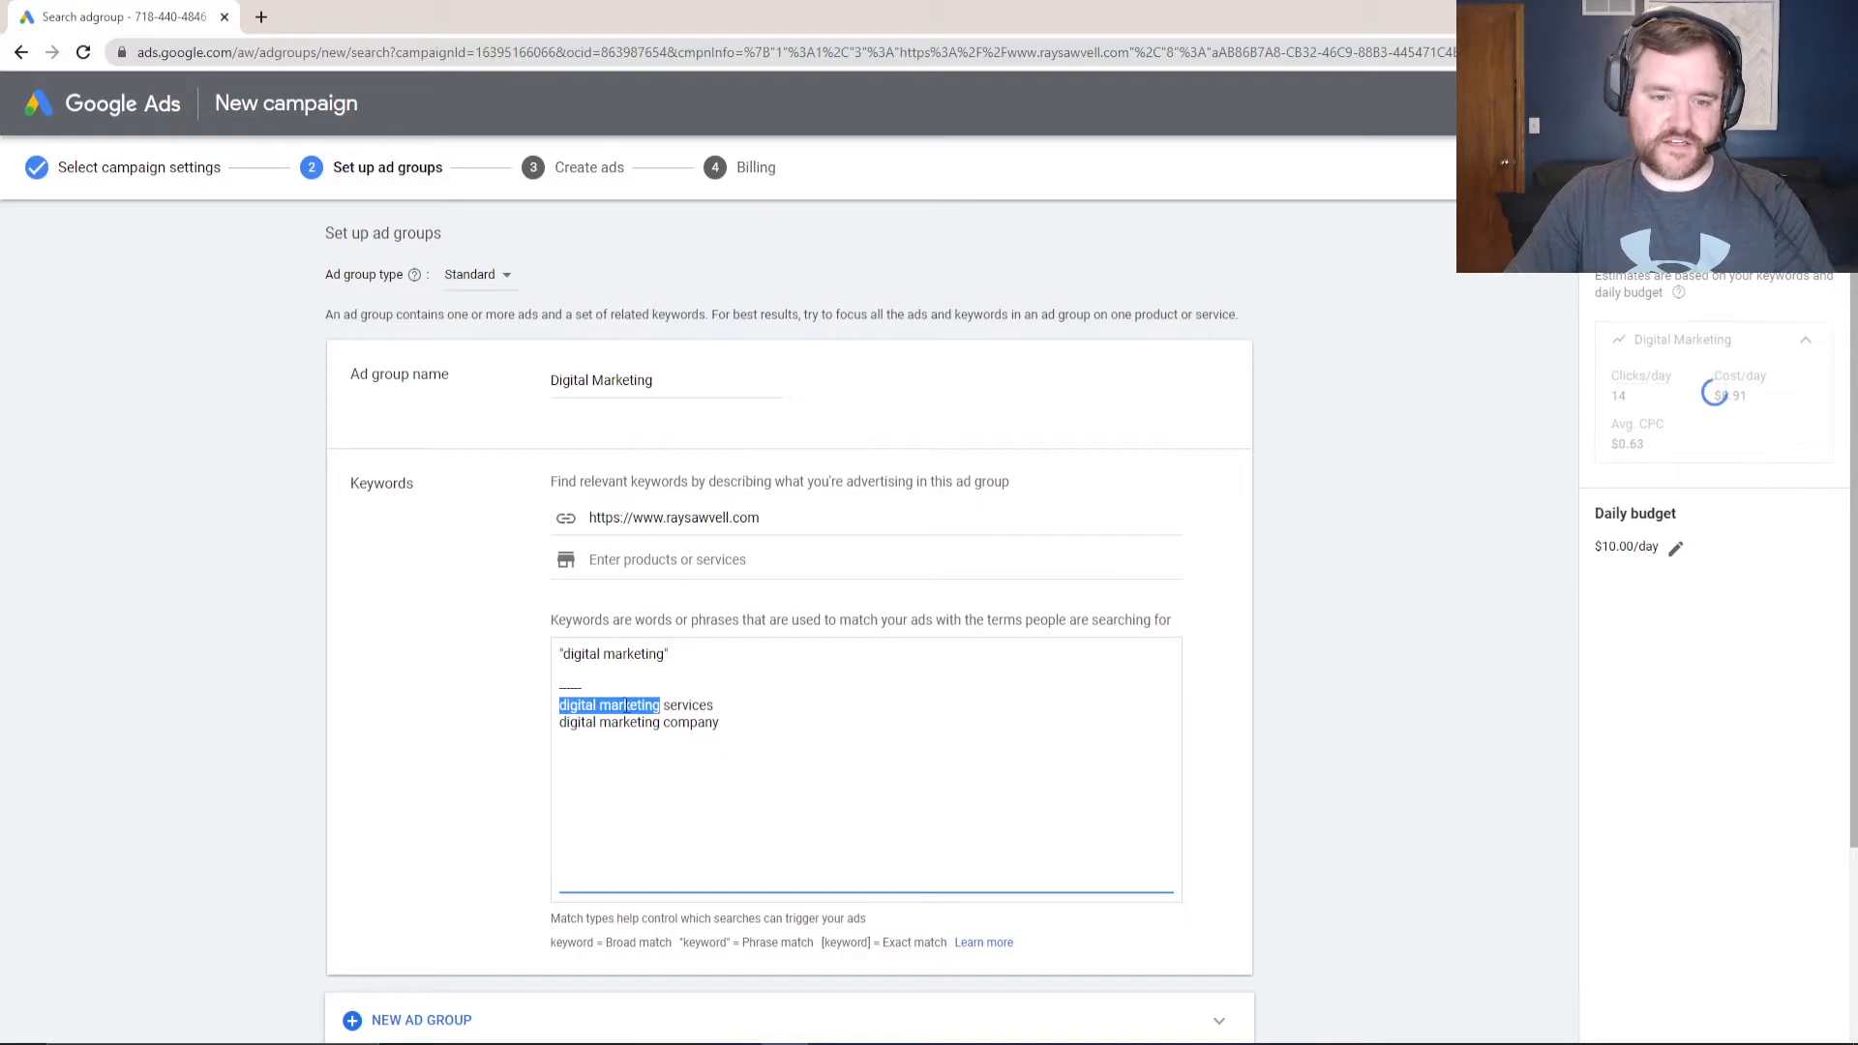
double_click(571, 703)
left_click_drag(570, 698, 636, 704)
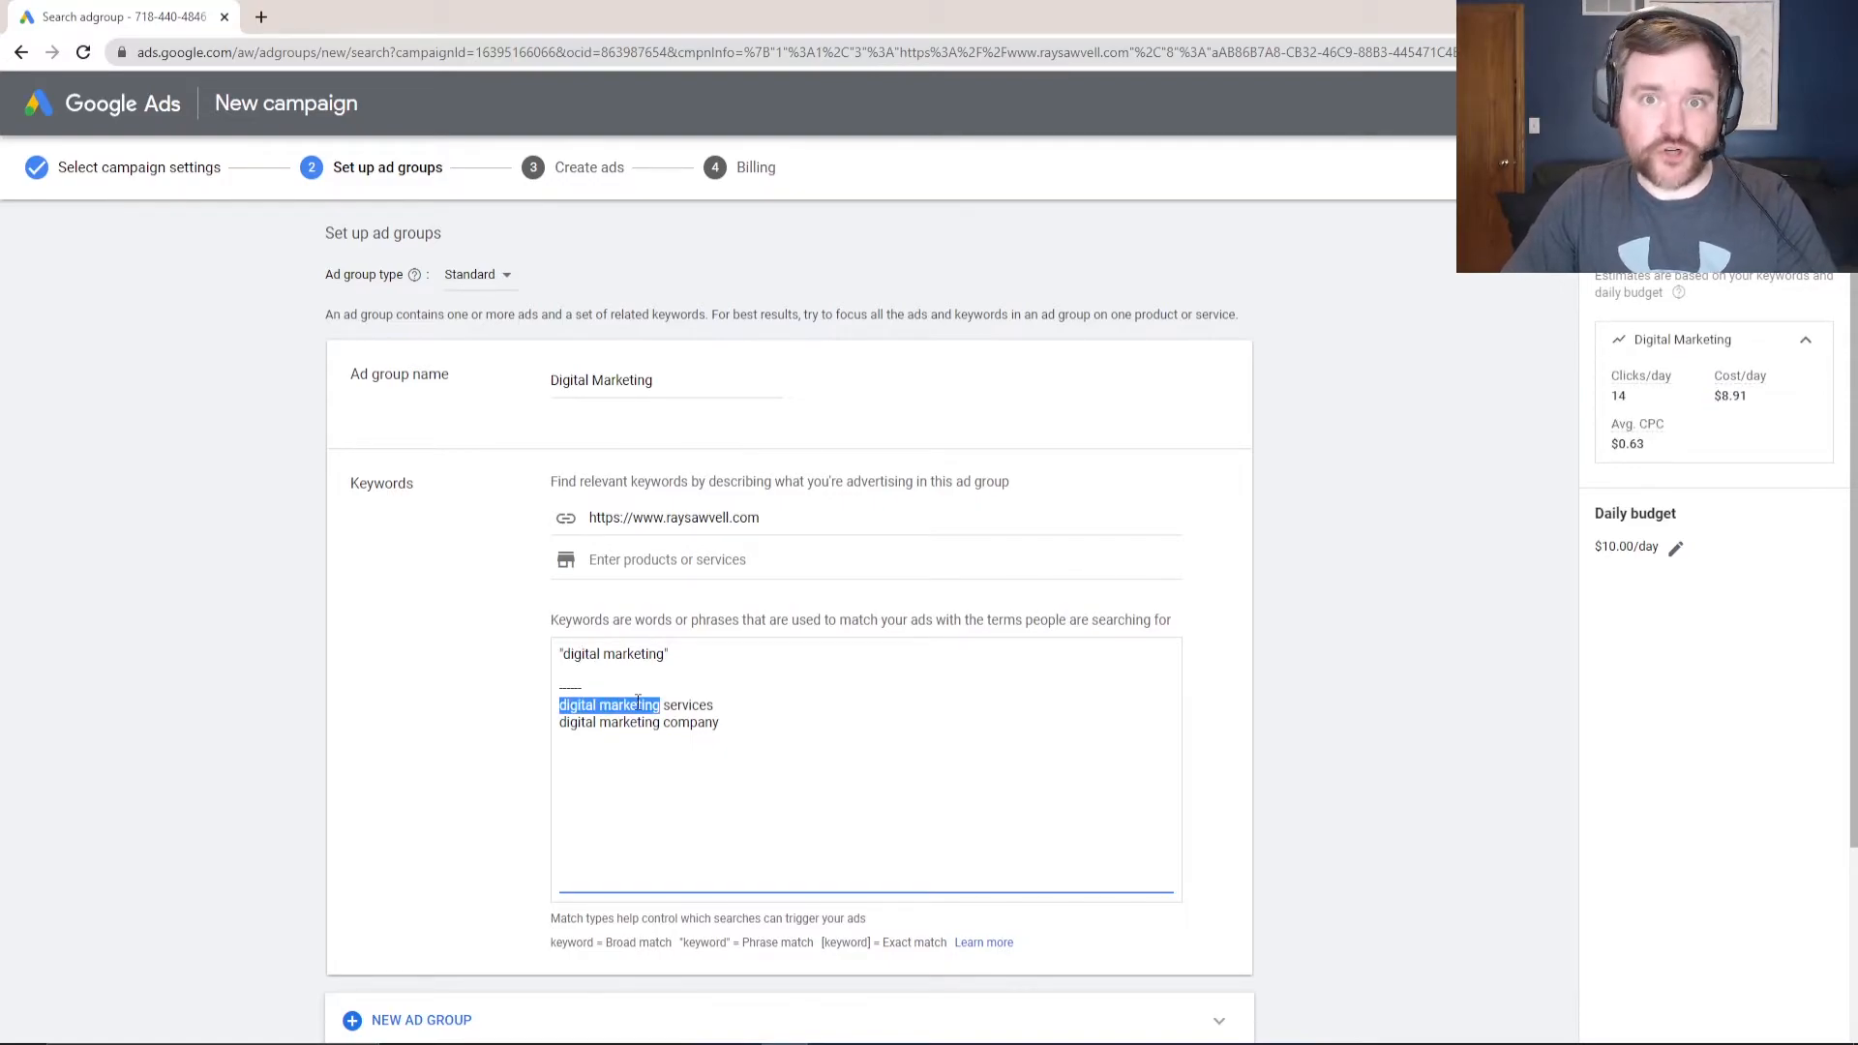
left_click_drag(665, 706, 714, 705)
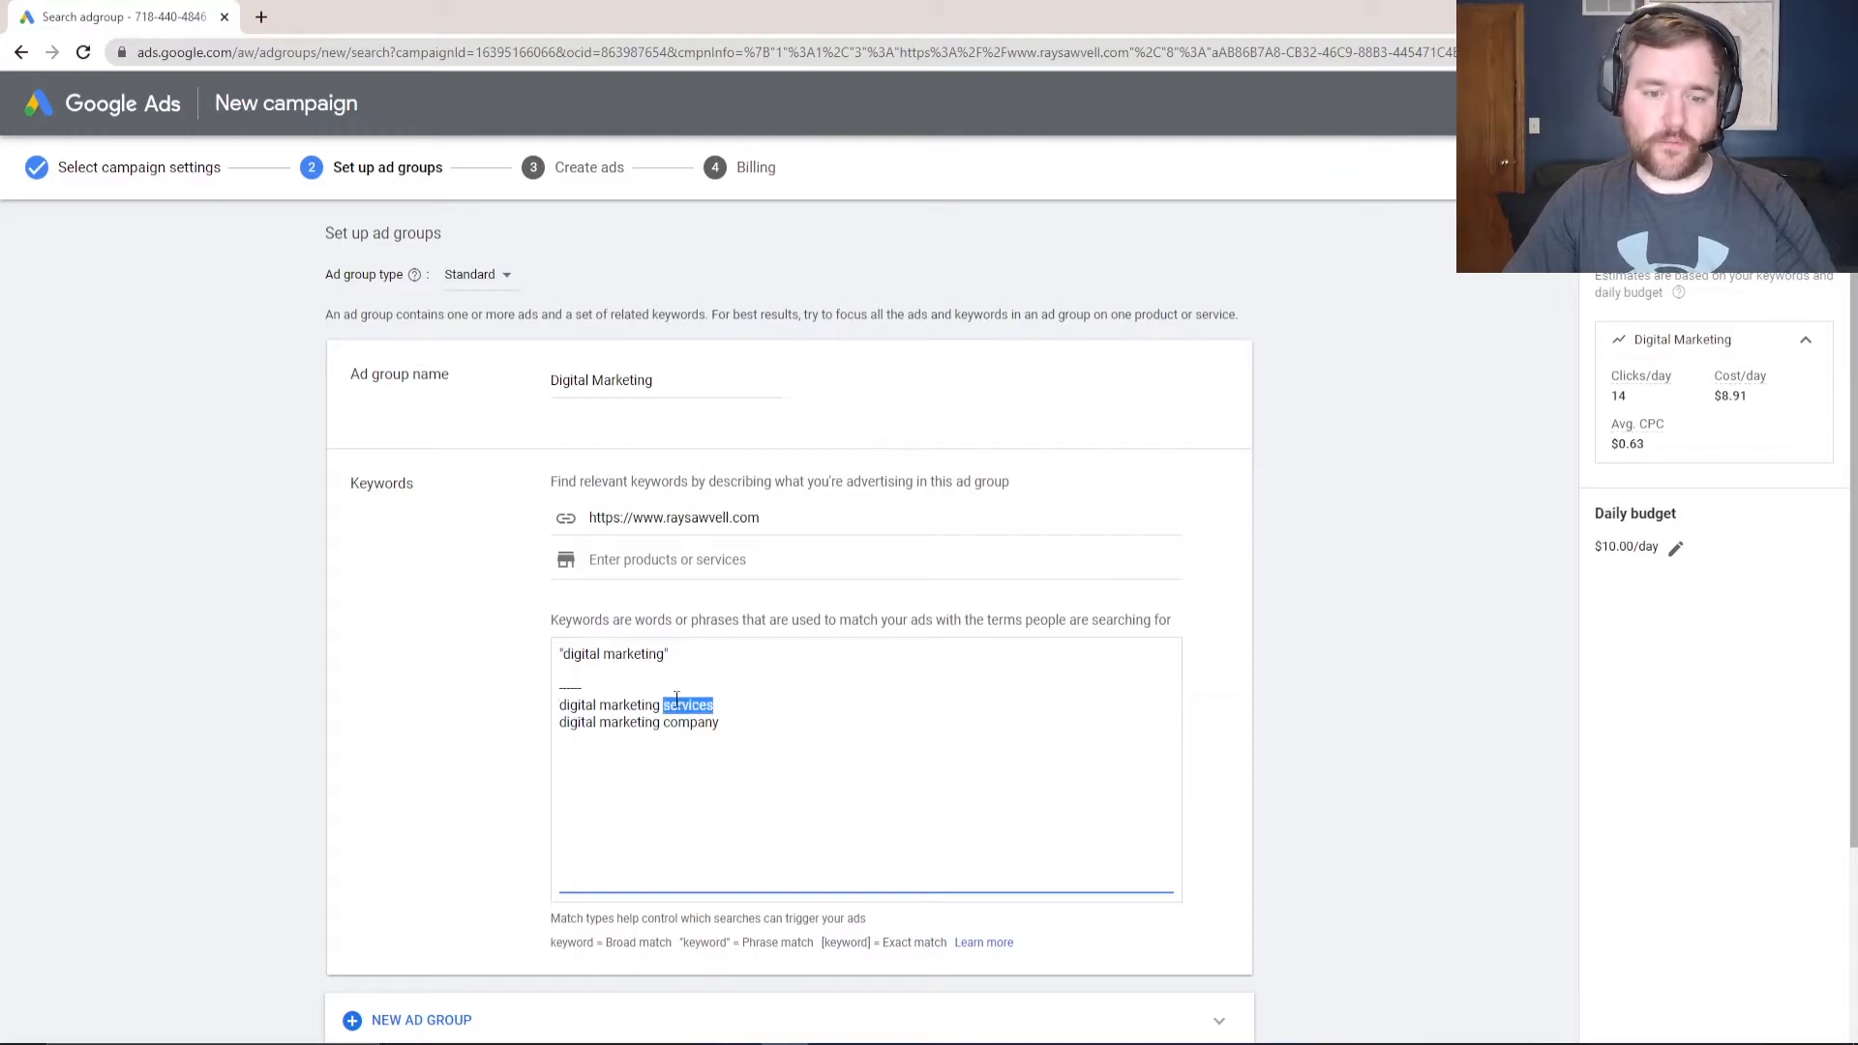
double_click(580, 653)
left_click_drag(580, 654, 545, 664)
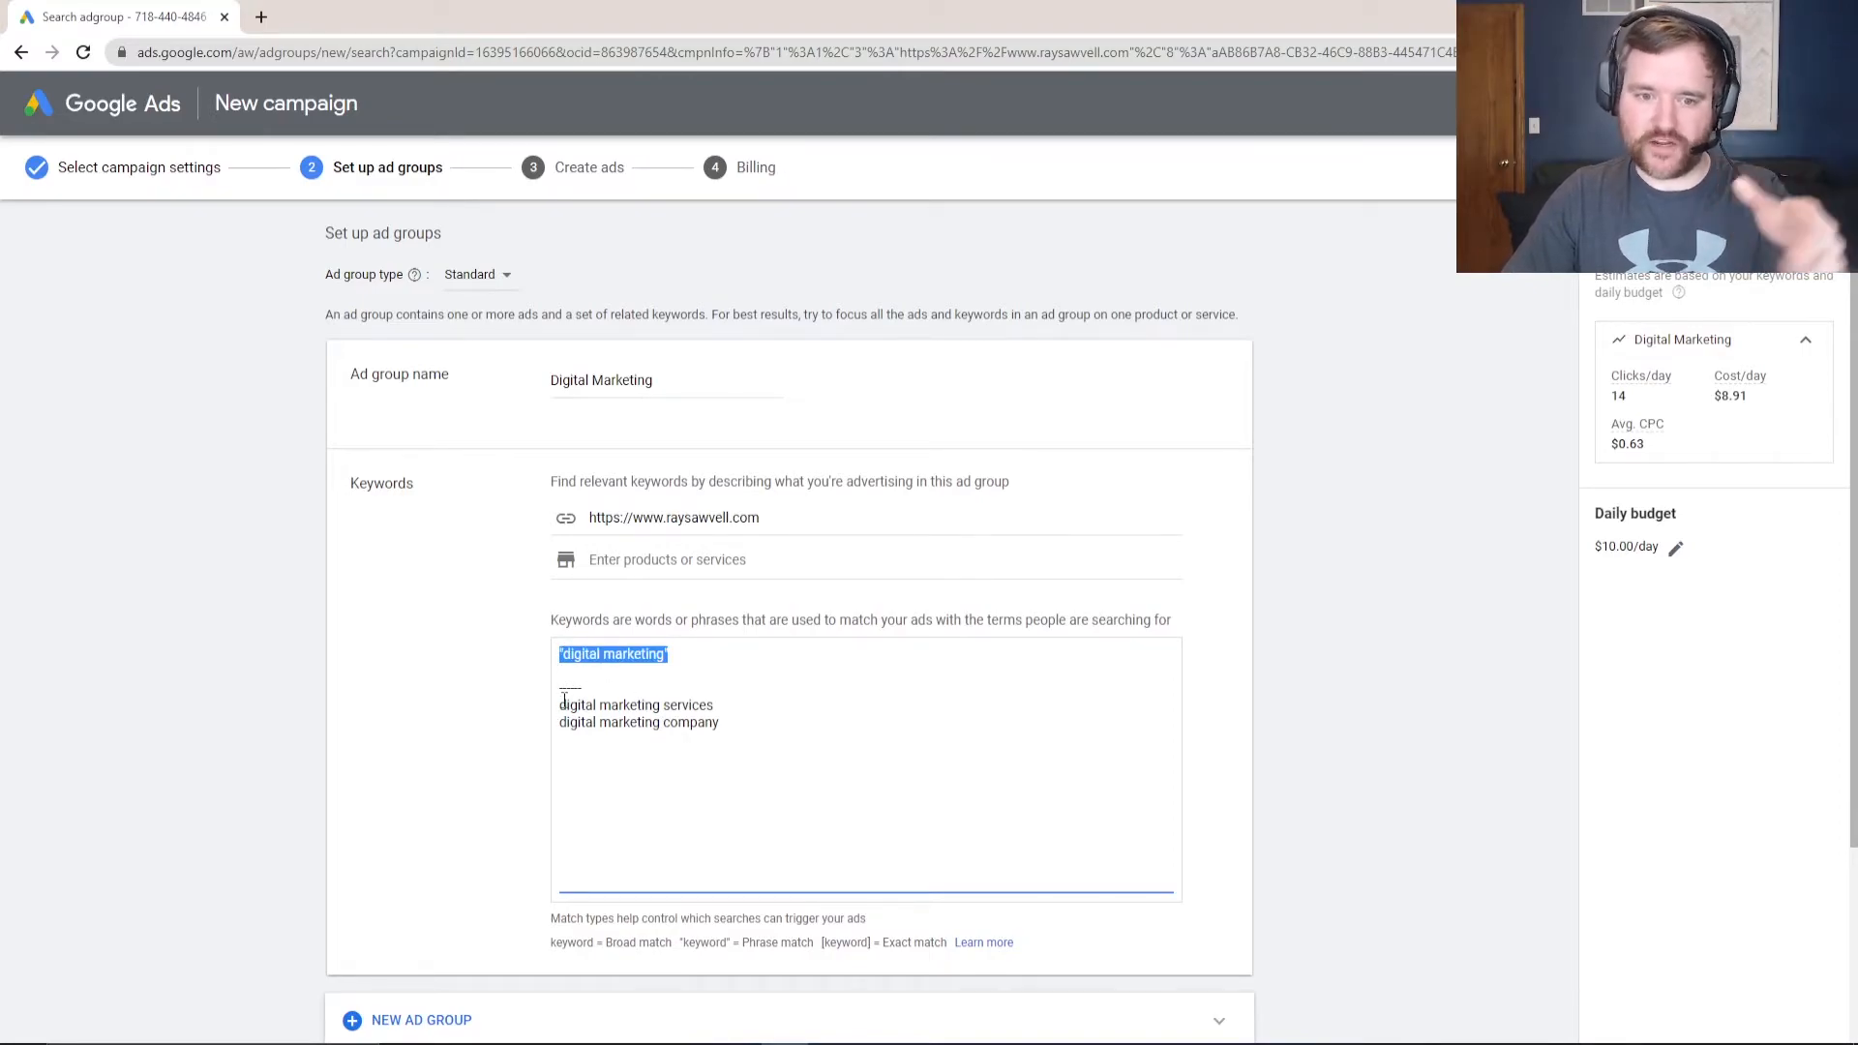
left_click(639, 703)
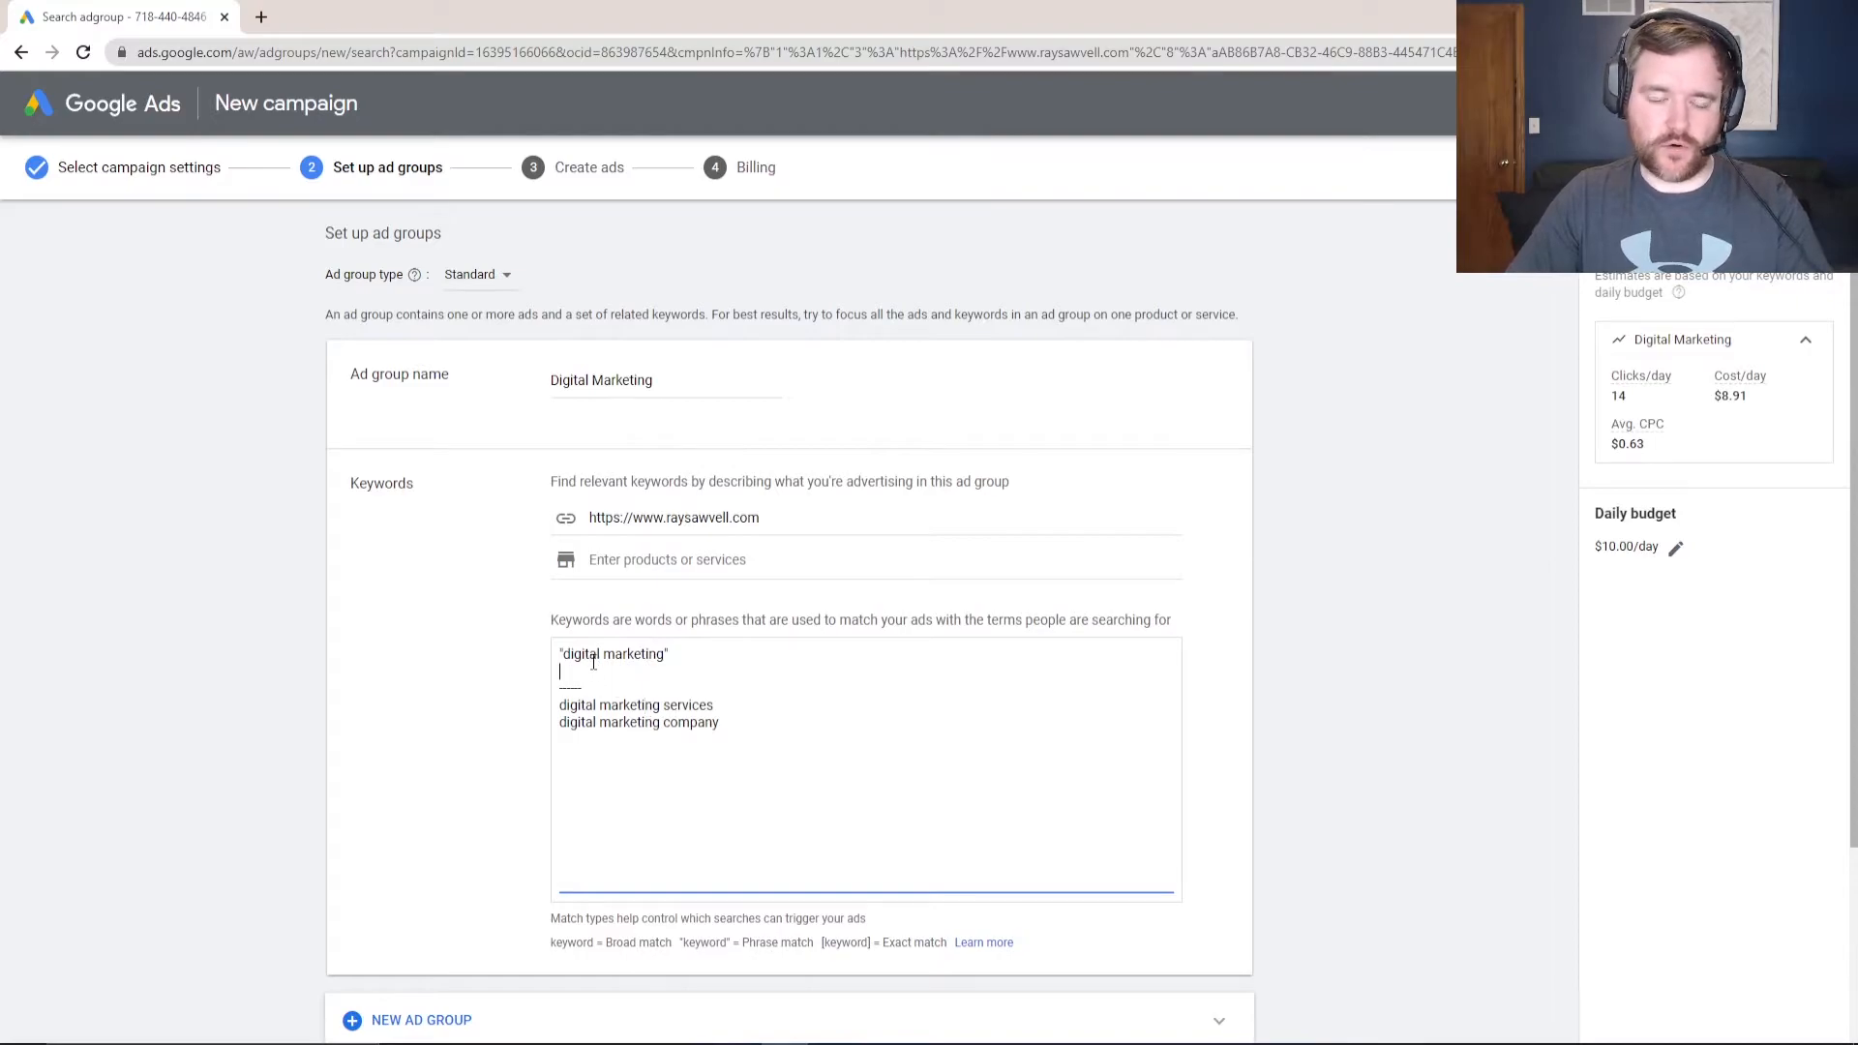
key("BackSpace")
key("BackSpace")
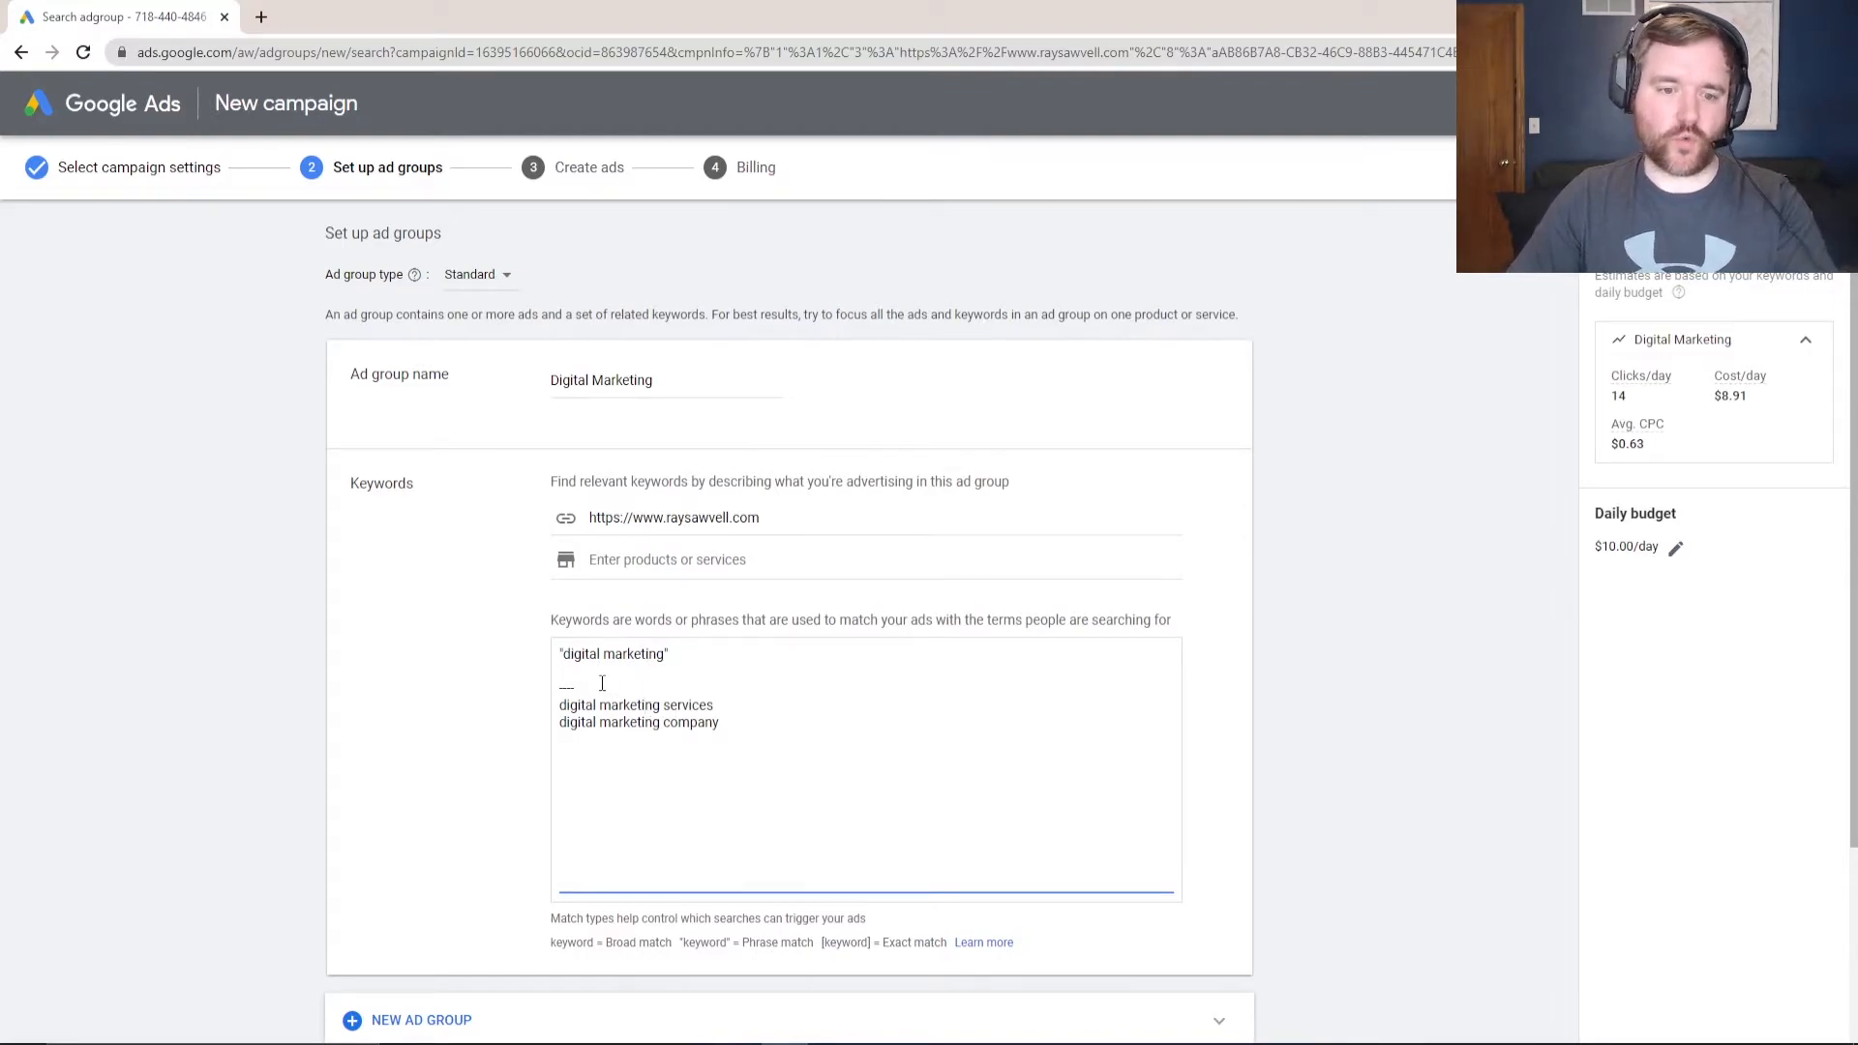
key("BackSpace")
key("BackSpace")
key("BackSpace")
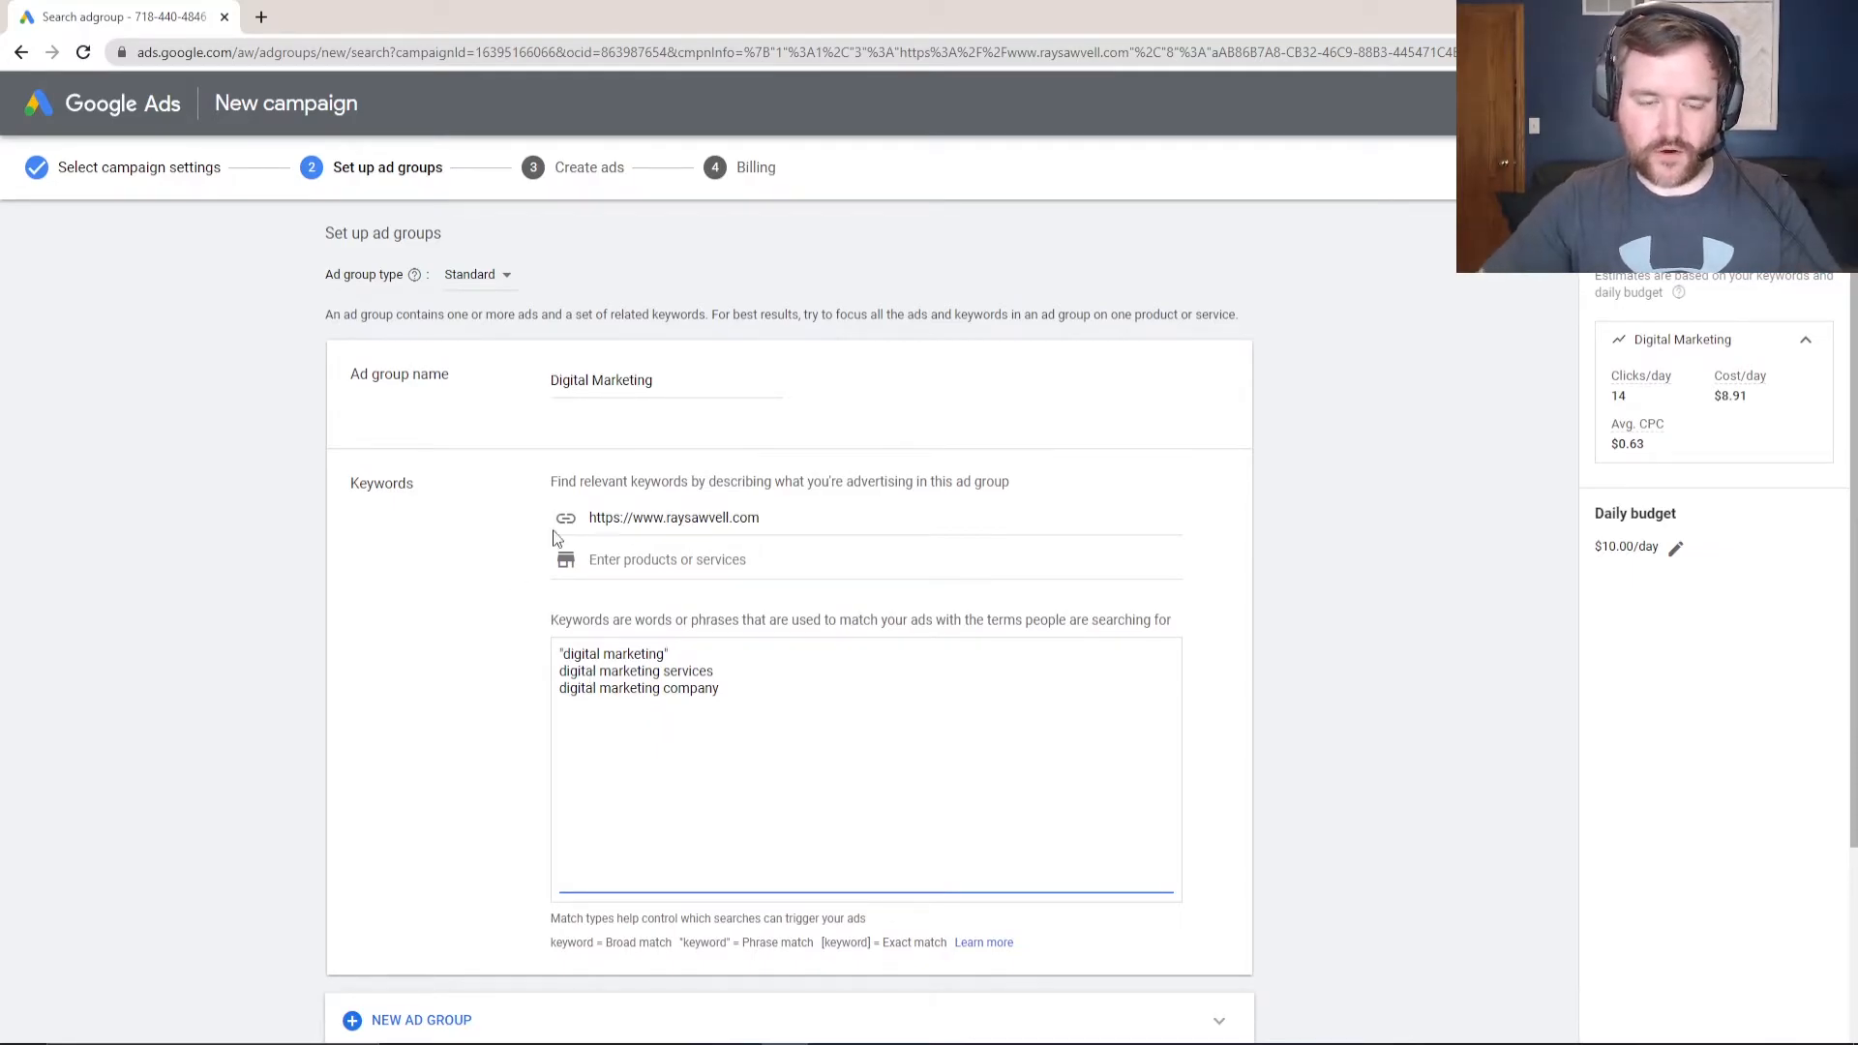
- Keep the ad group name as Digital Marketing after trying Company and Ebooks
scroll(562, 567, "down", 1)
scroll(673, 578, "up", 1)
scroll(444, 608, "down", 1)
scroll(682, 437, "up", 1)
left_click(691, 398)
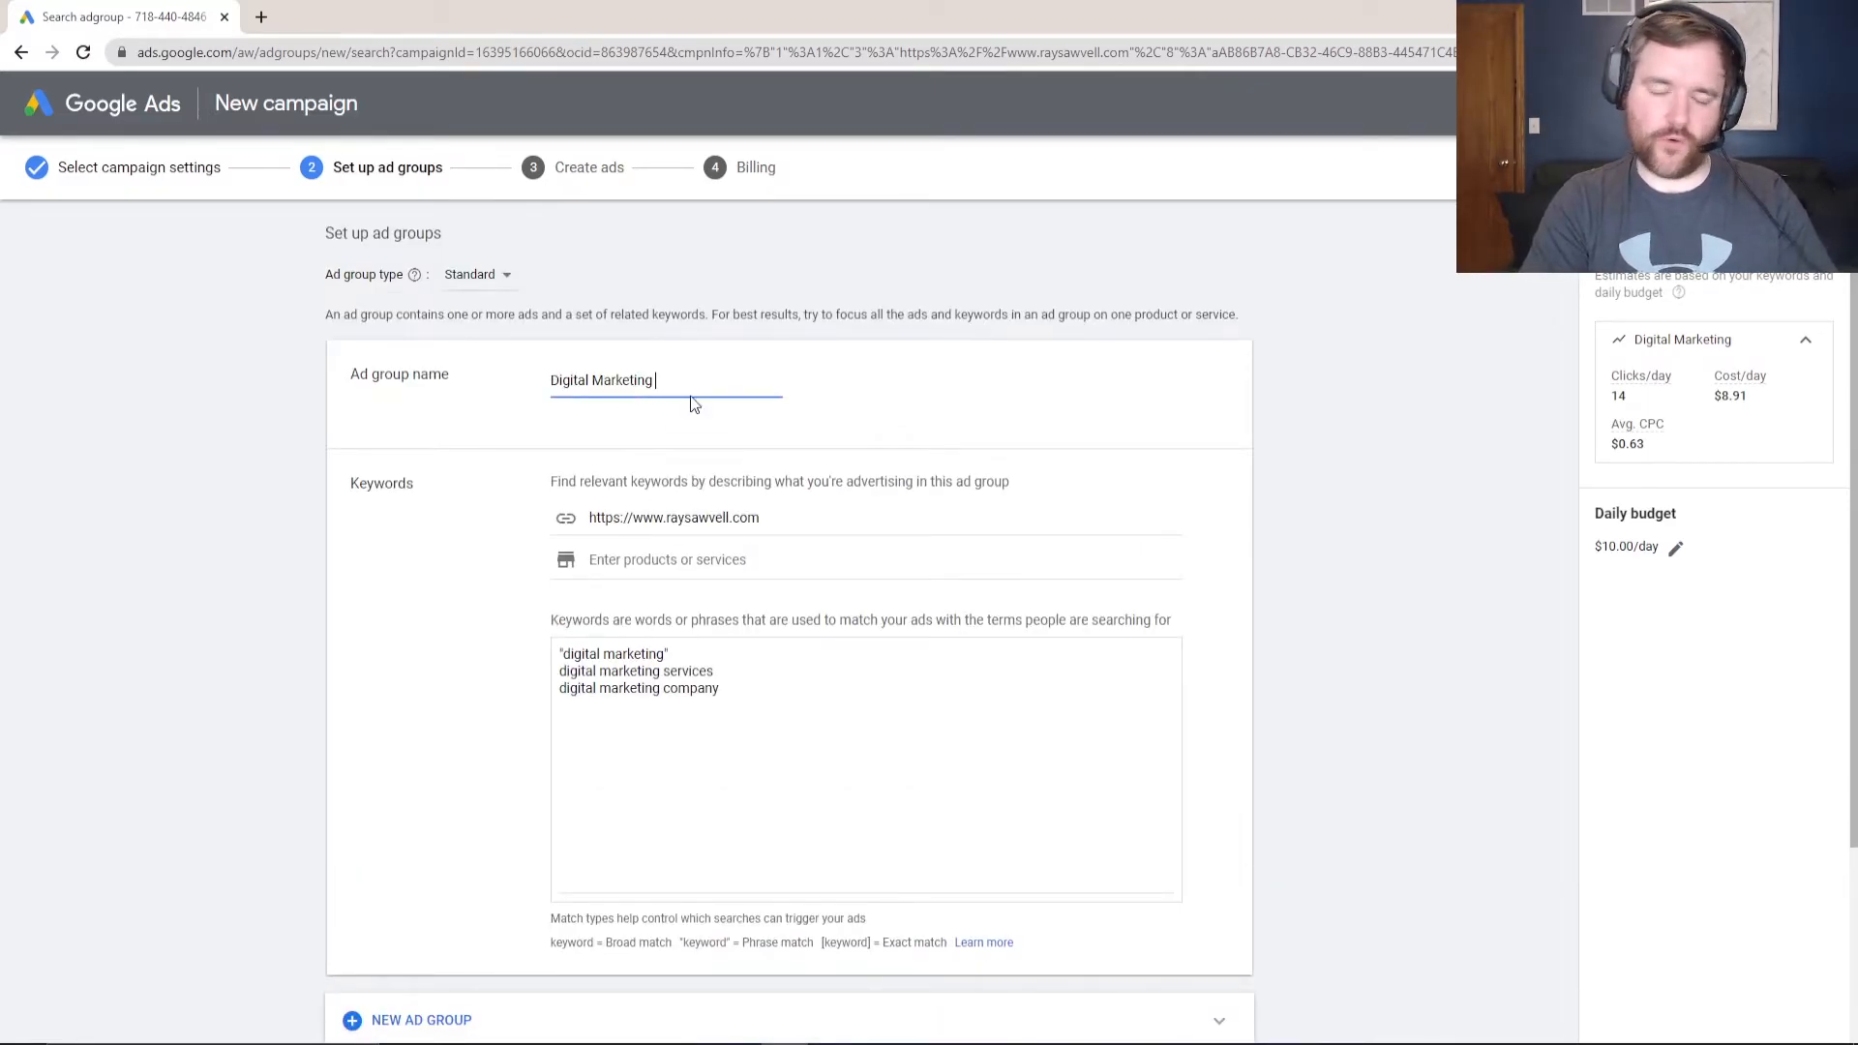
type("Company")
key("BackSpace")
key("BackSpace")
key("BackSpace")
key("BackSpace")
key("BackSpace")
key("BackSpace")
key("BackSpace")
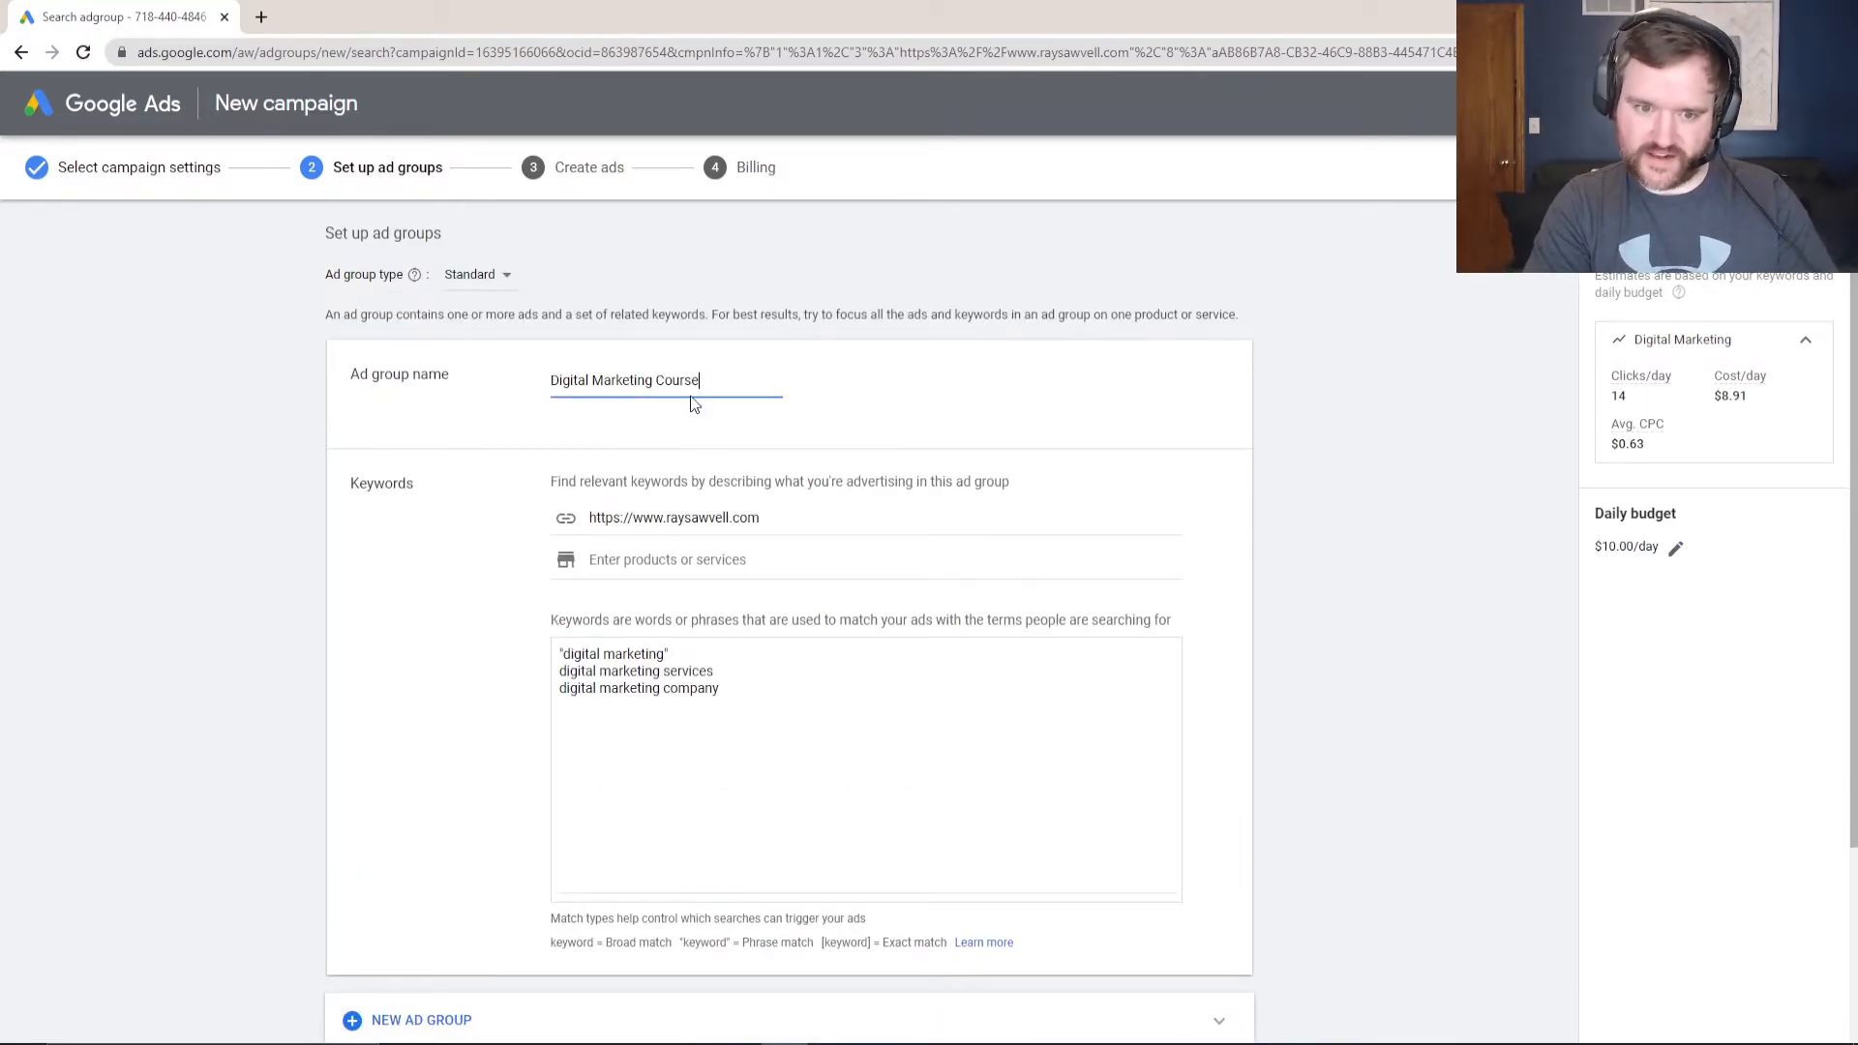
type("Ebooks")
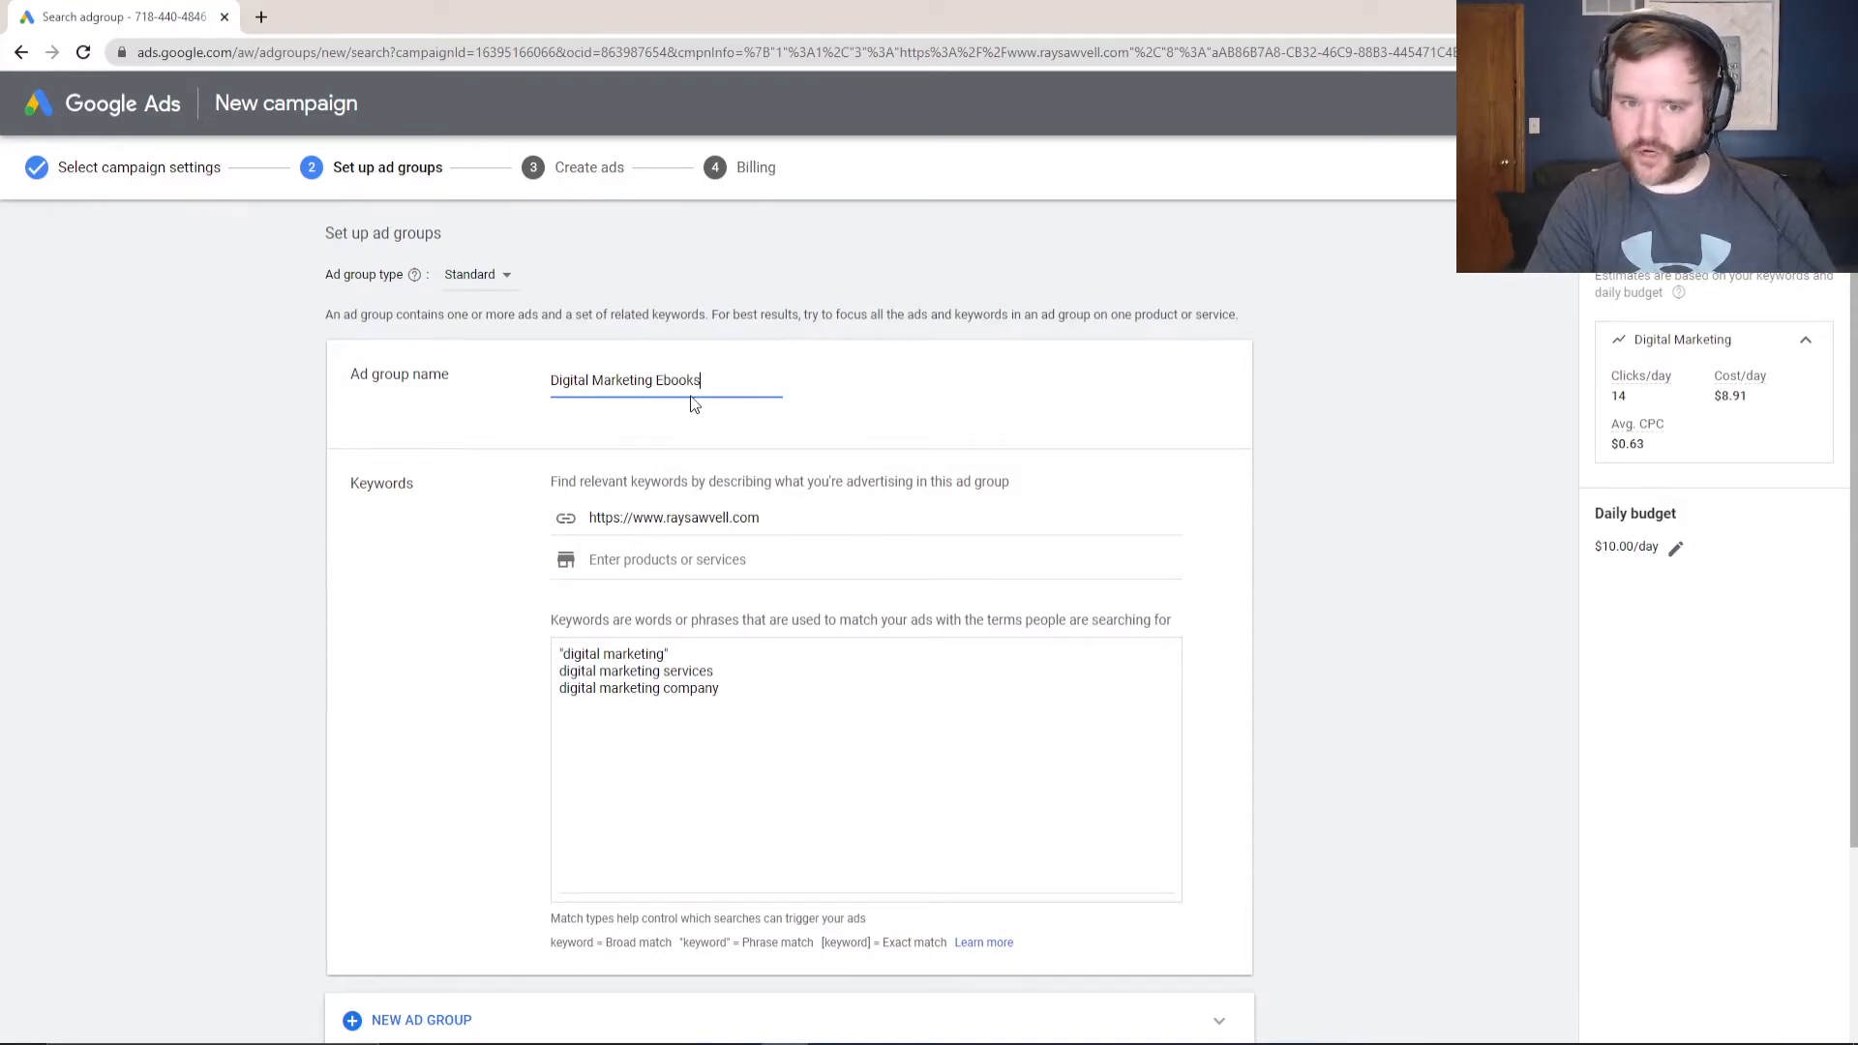
key("BackSpace")
key("BackSpace")
key("BackSpace")
key("BackSpace")
key("BackSpace")
key("BackSpace")
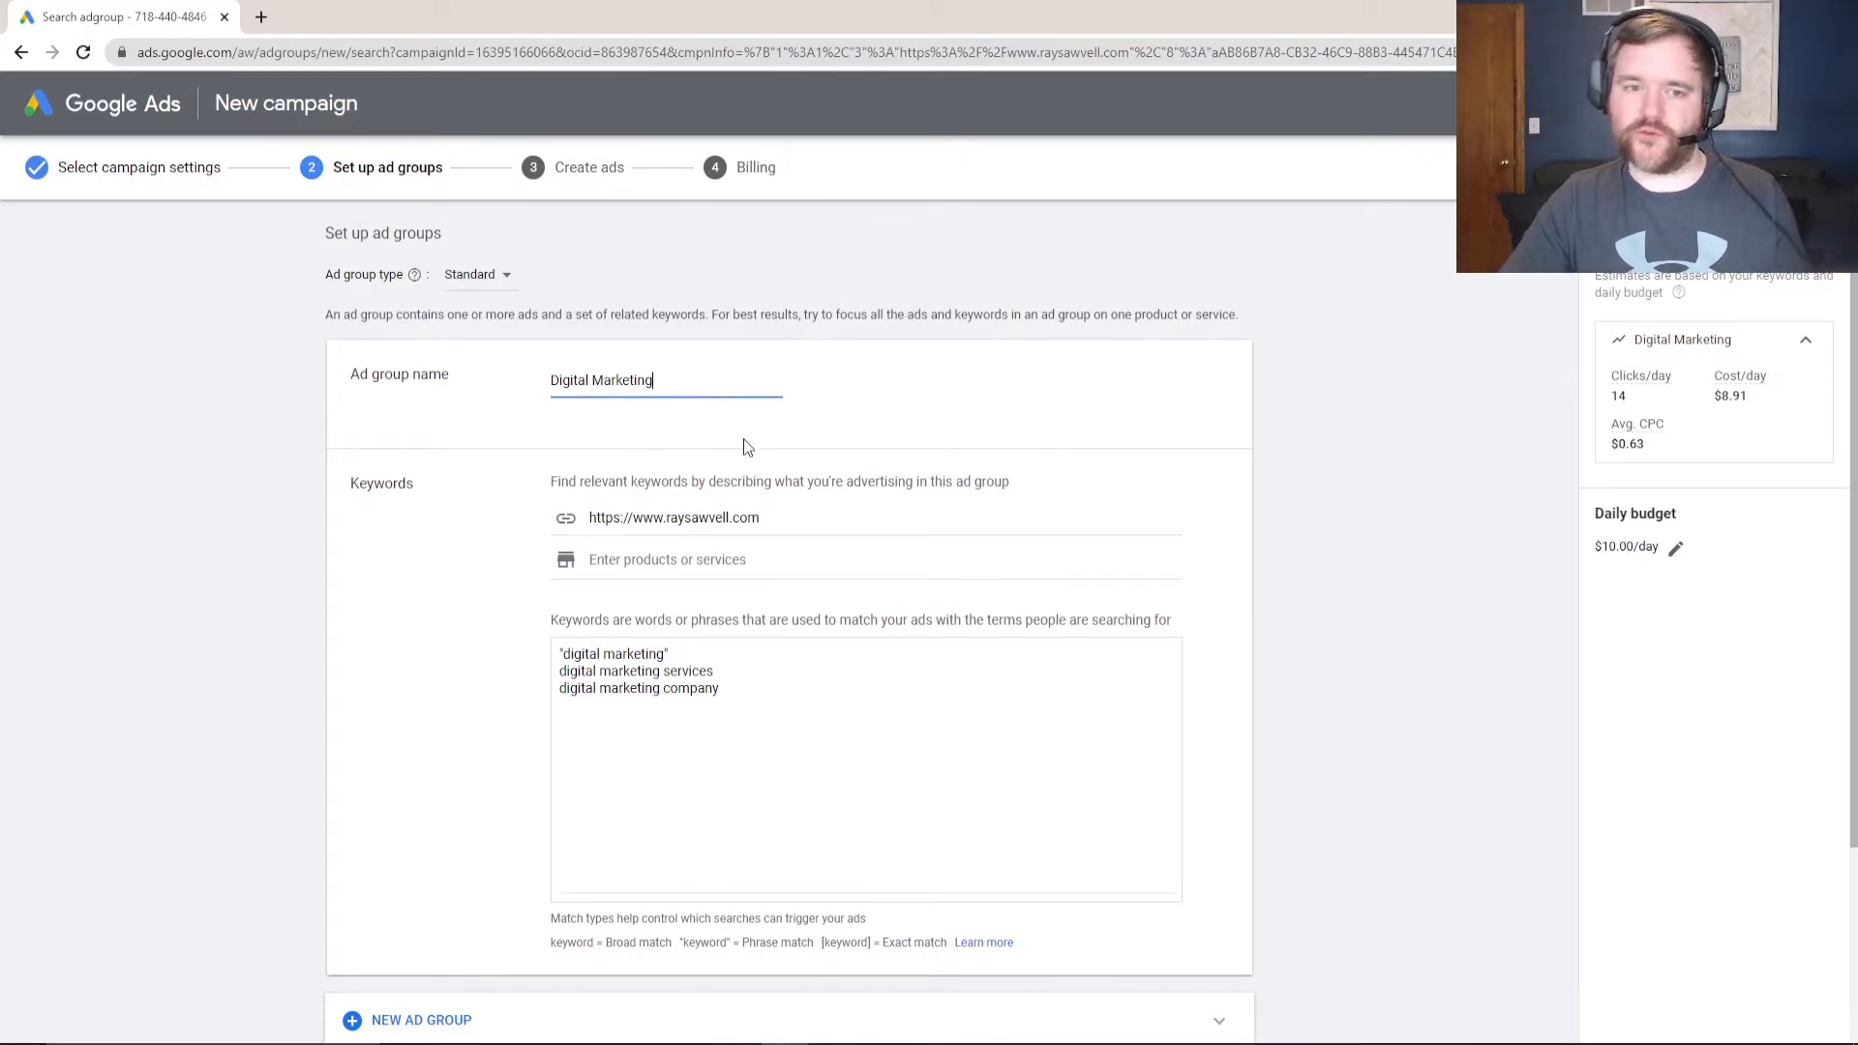
scroll(581, 477, "down", 3)
scroll(519, 477, "up", 1)
scroll(593, 477, "down", 1)
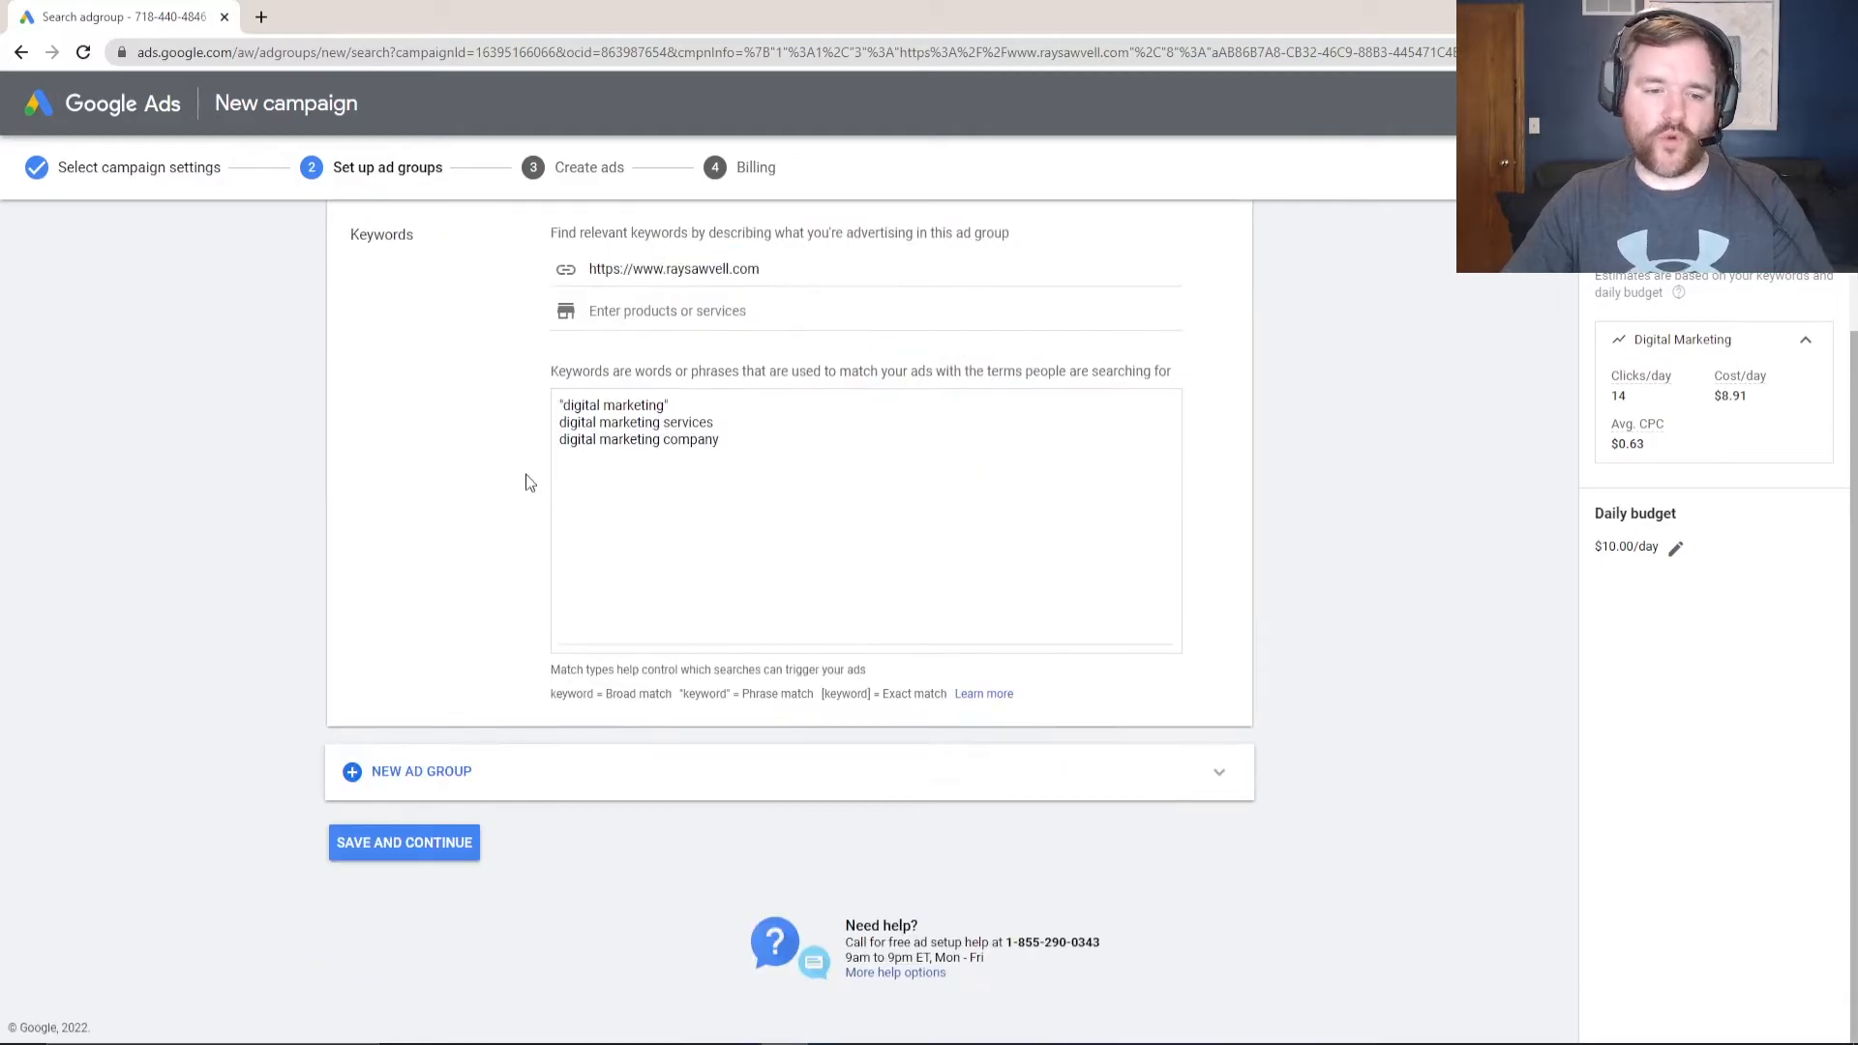
- Save the Digital Marketing ad group, then check the prefilled Final URL on Create ads
left_click(411, 847)
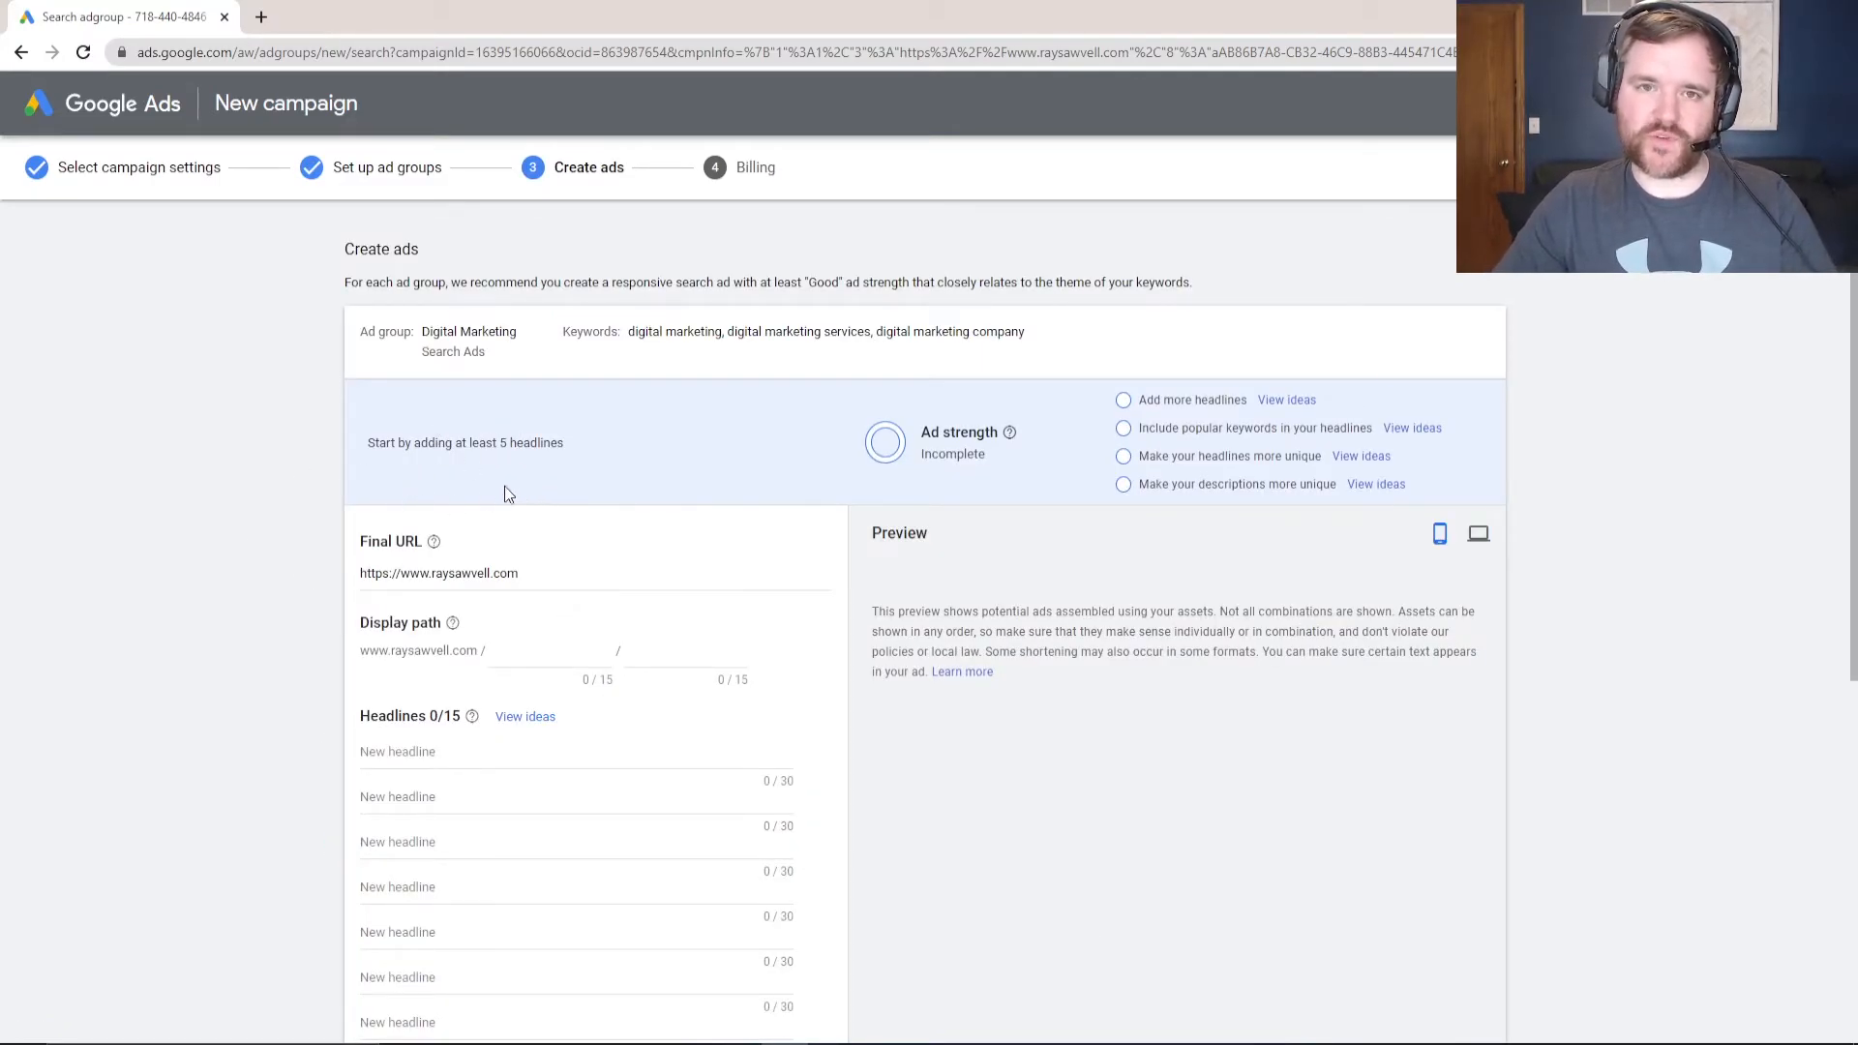
scroll(367, 513, "down", 1)
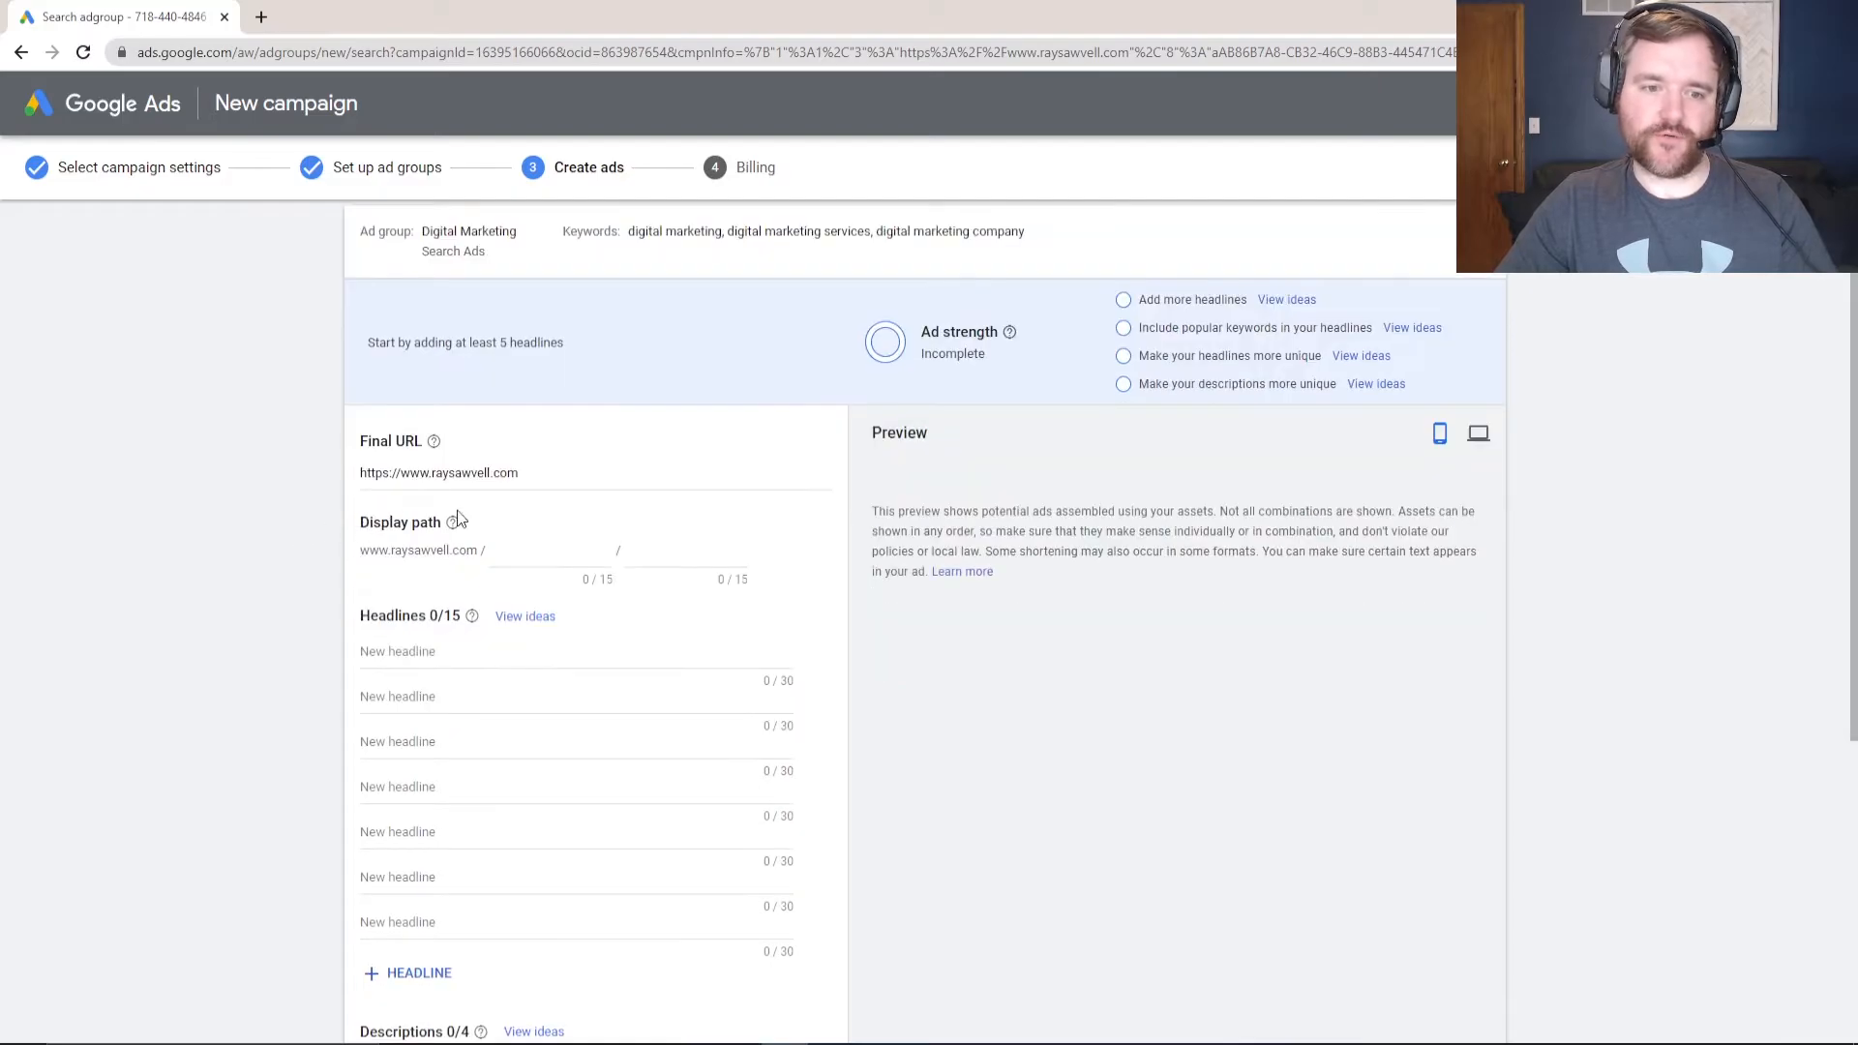
left_click_drag(525, 472, 347, 487)
left_click(569, 470)
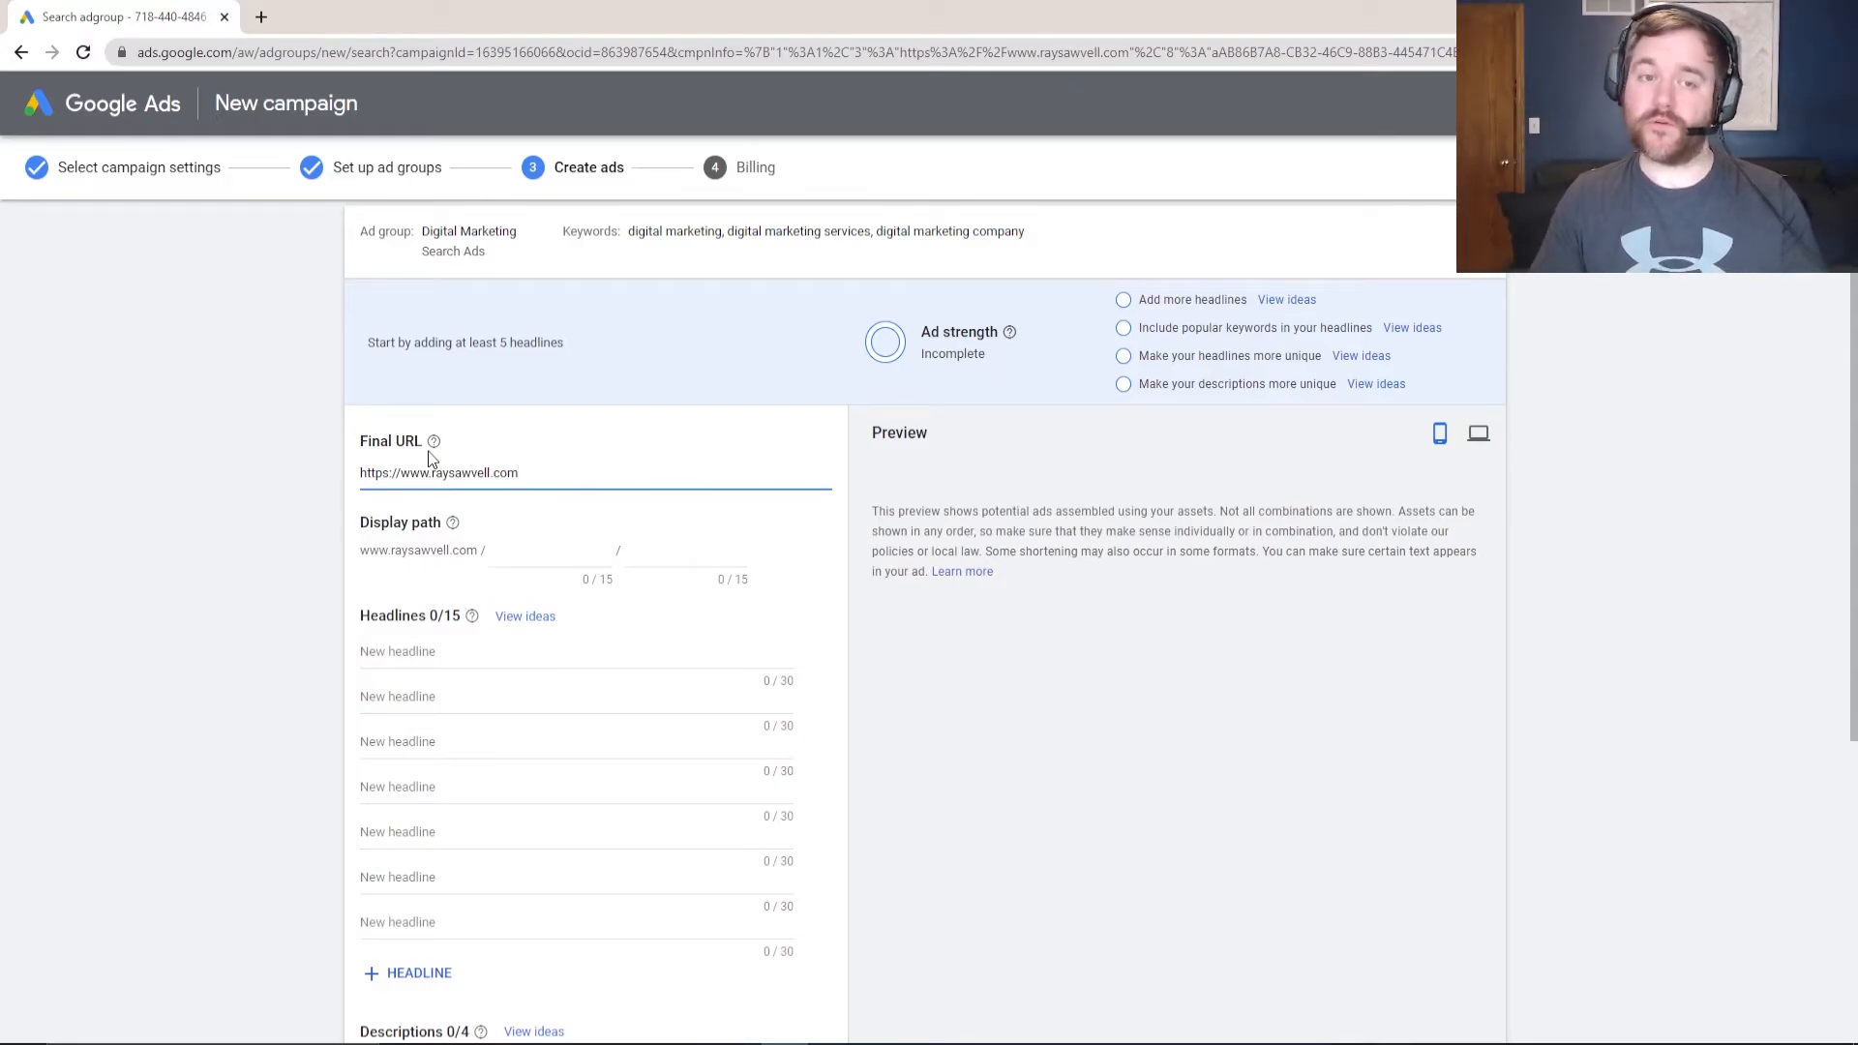
- Open the business website from the Final URL in a new browser tab
key("ctrl+a")
key("ctrl+c")
key("ctrl+t")
key("ctrl+v")
key("Return")
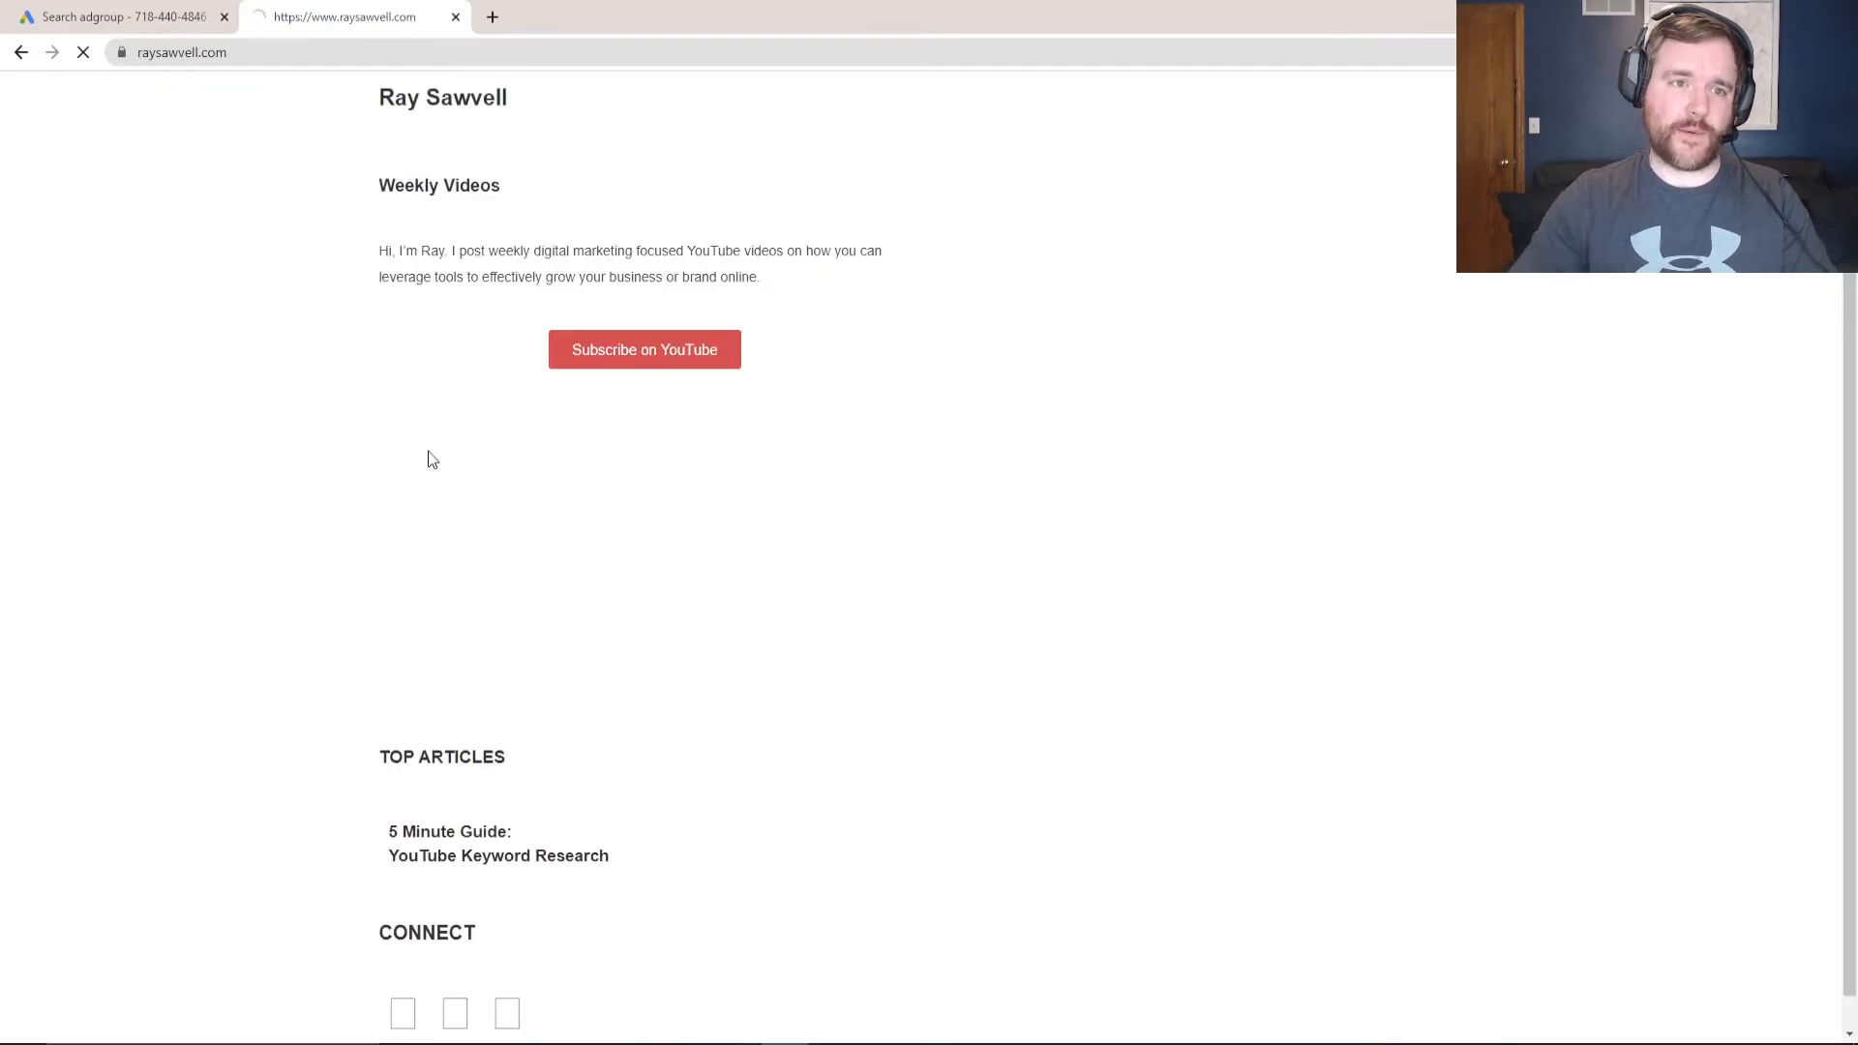
- Copy the YouTube Keyword Research article's web address and return to Google Ads
scroll(729, 621, "down", 4)
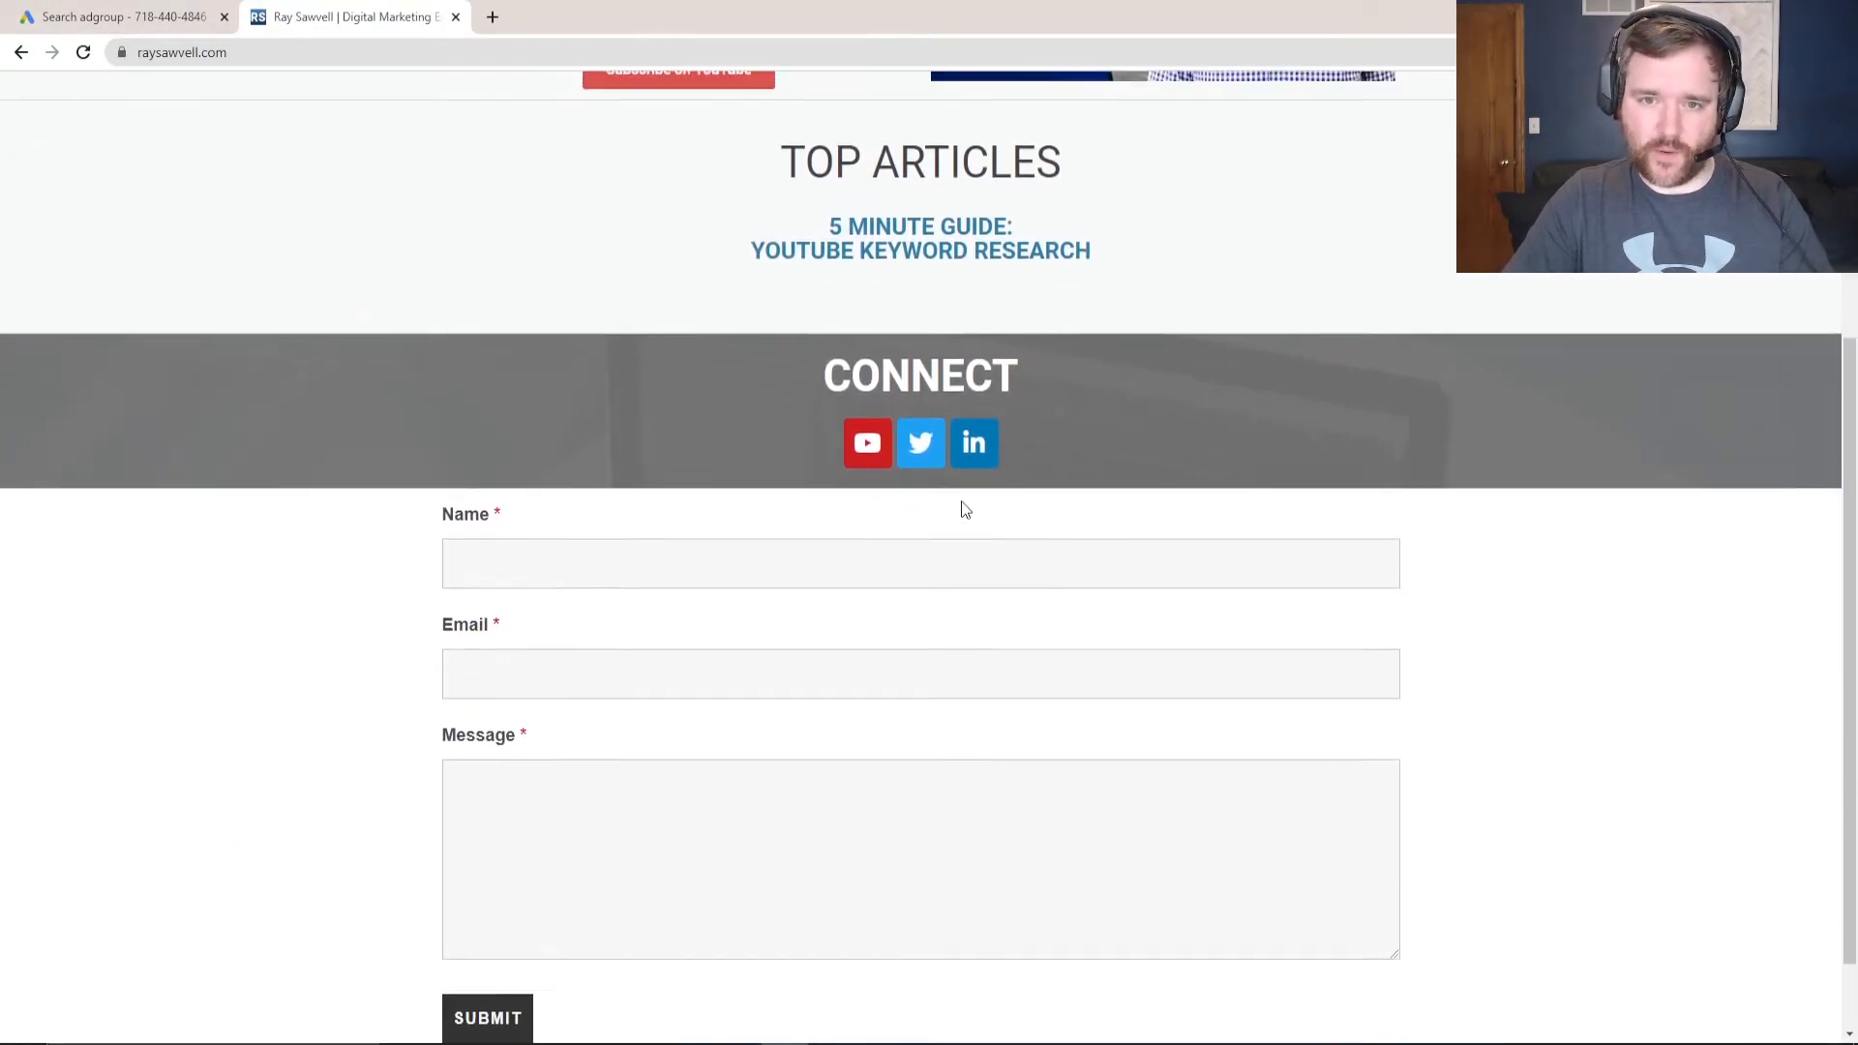
scroll(929, 484, "up", 2)
left_click(891, 436)
left_click(312, 53)
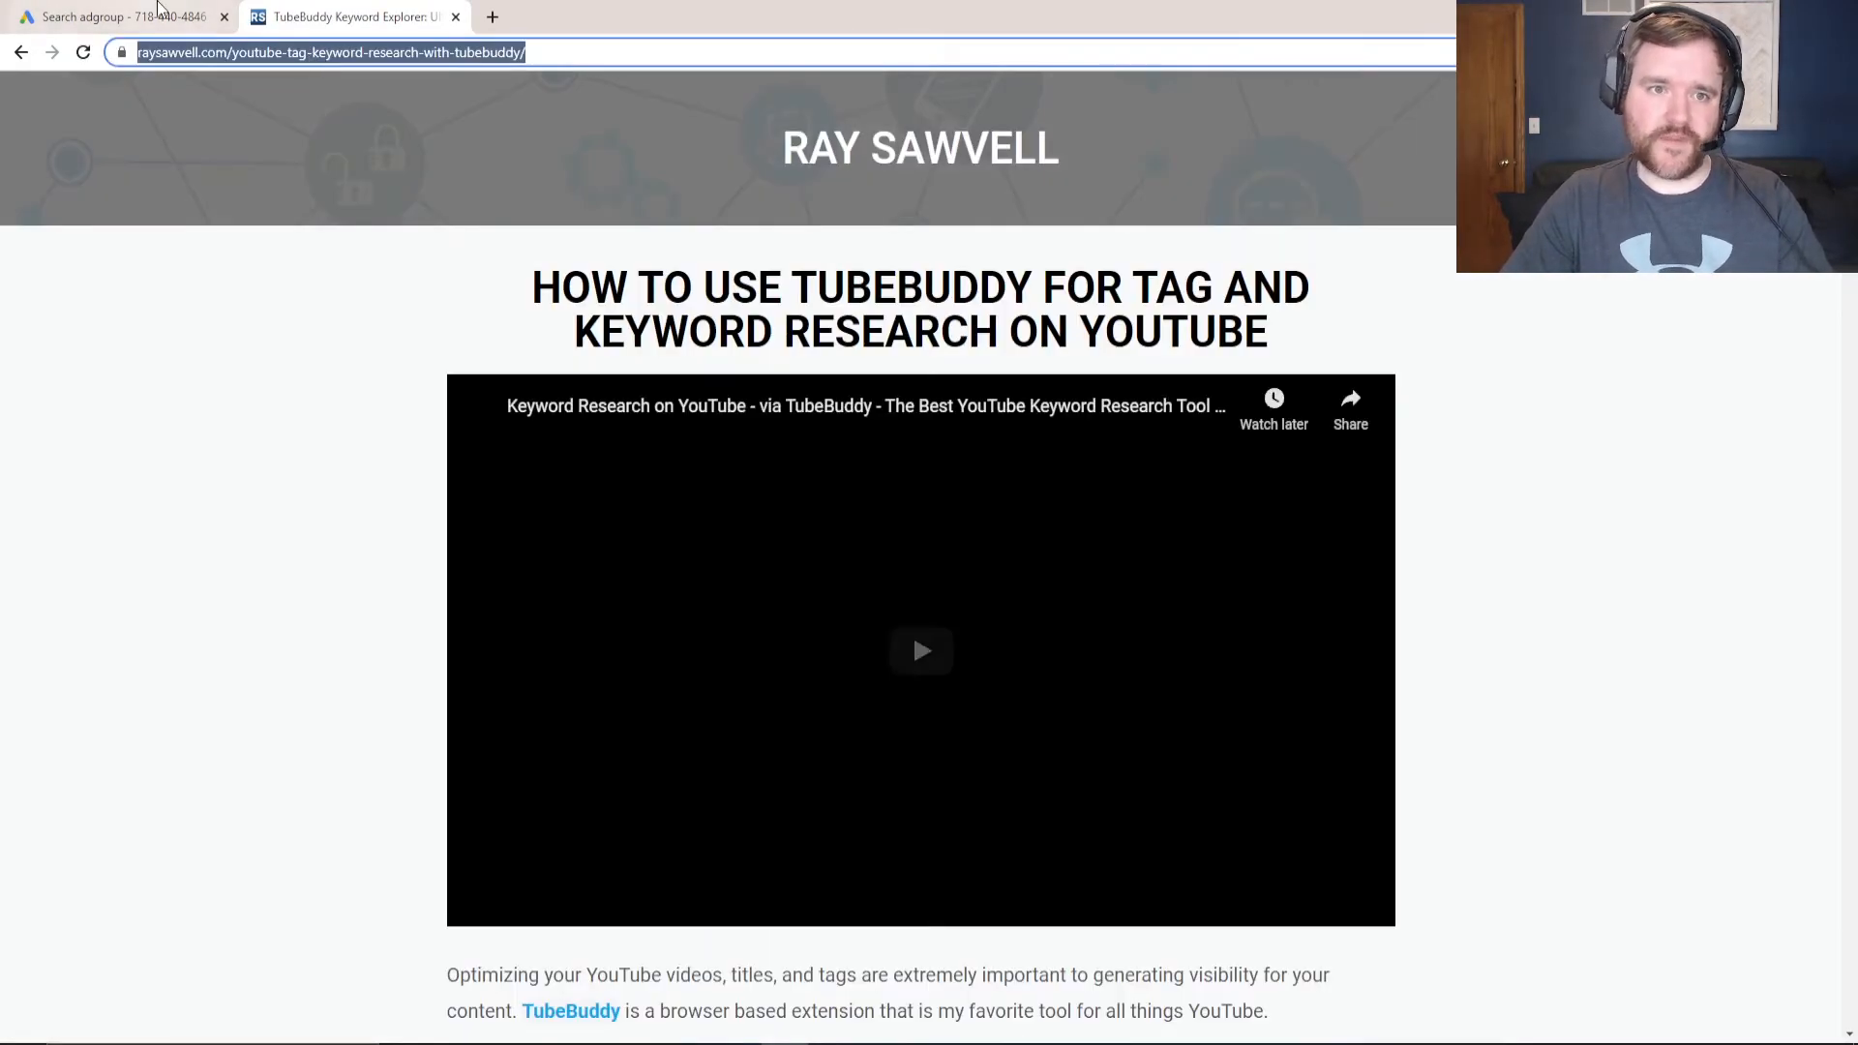
key("ctrl+c")
left_click(34, 11)
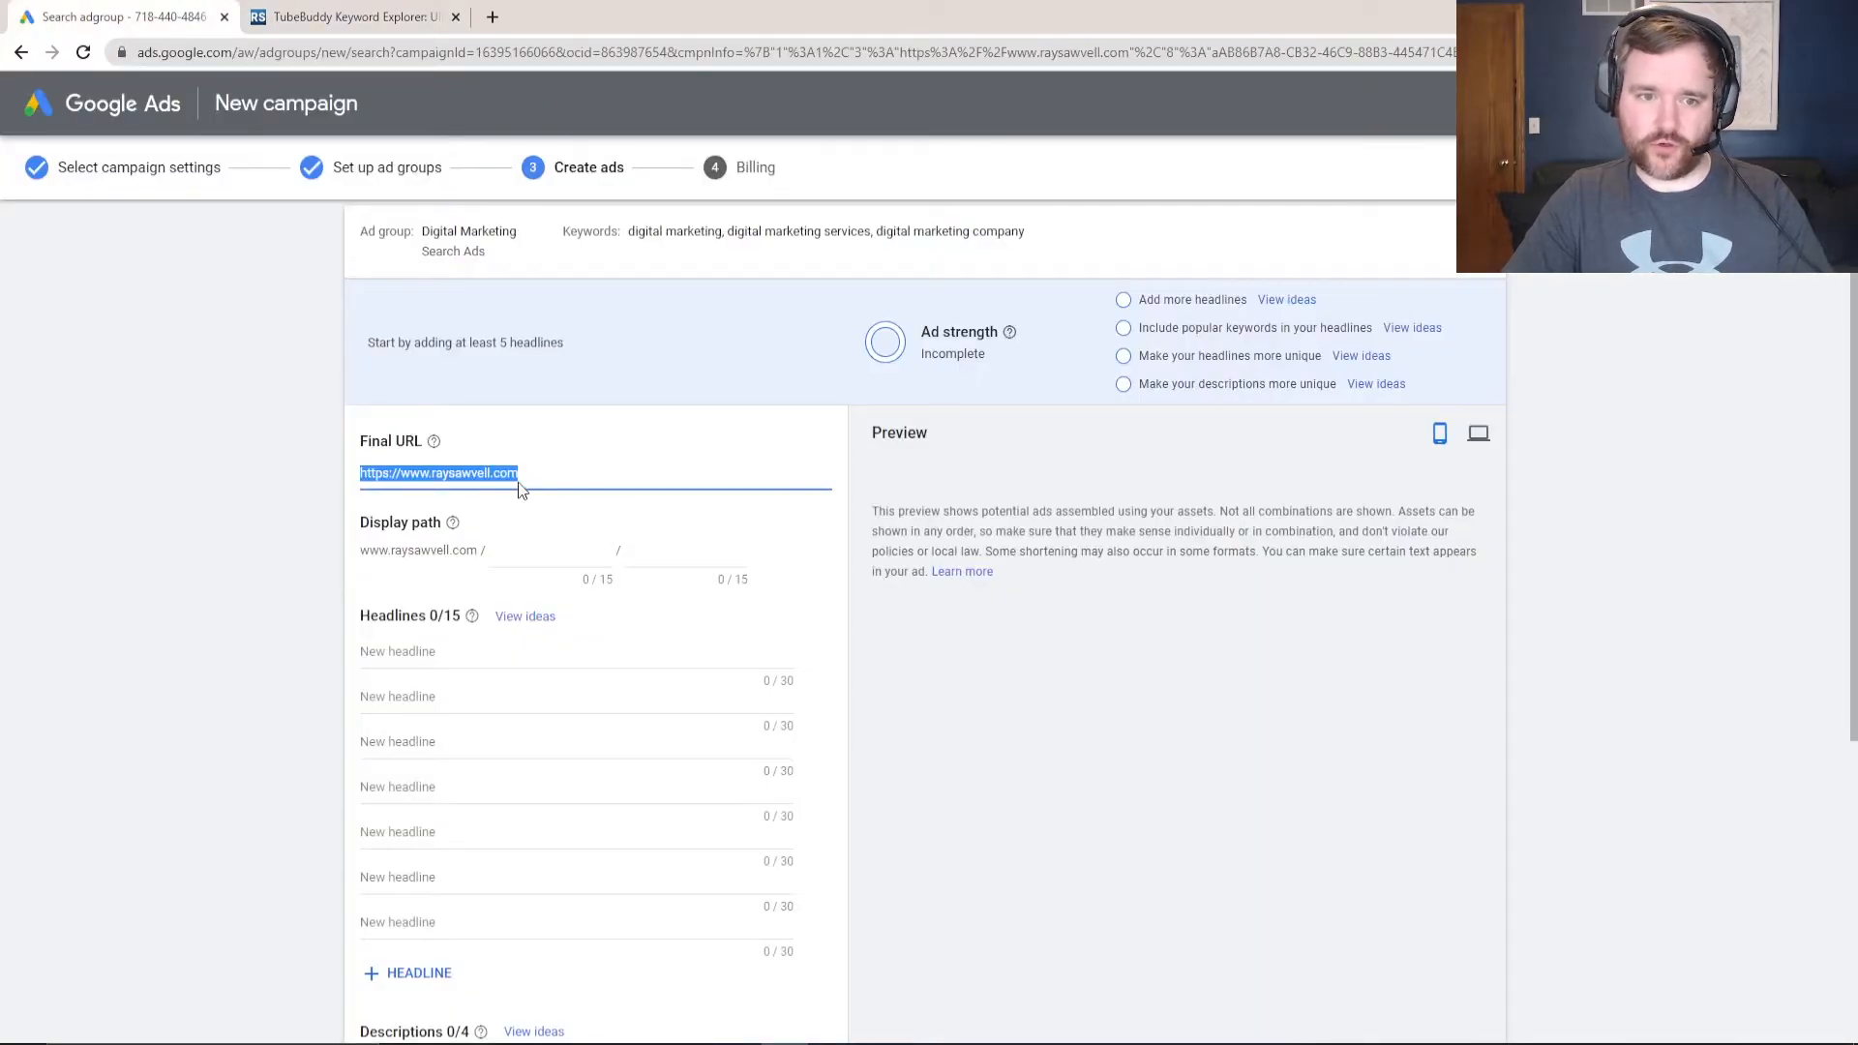
key("ctrl+v")
left_click_drag(524, 473, 838, 458)
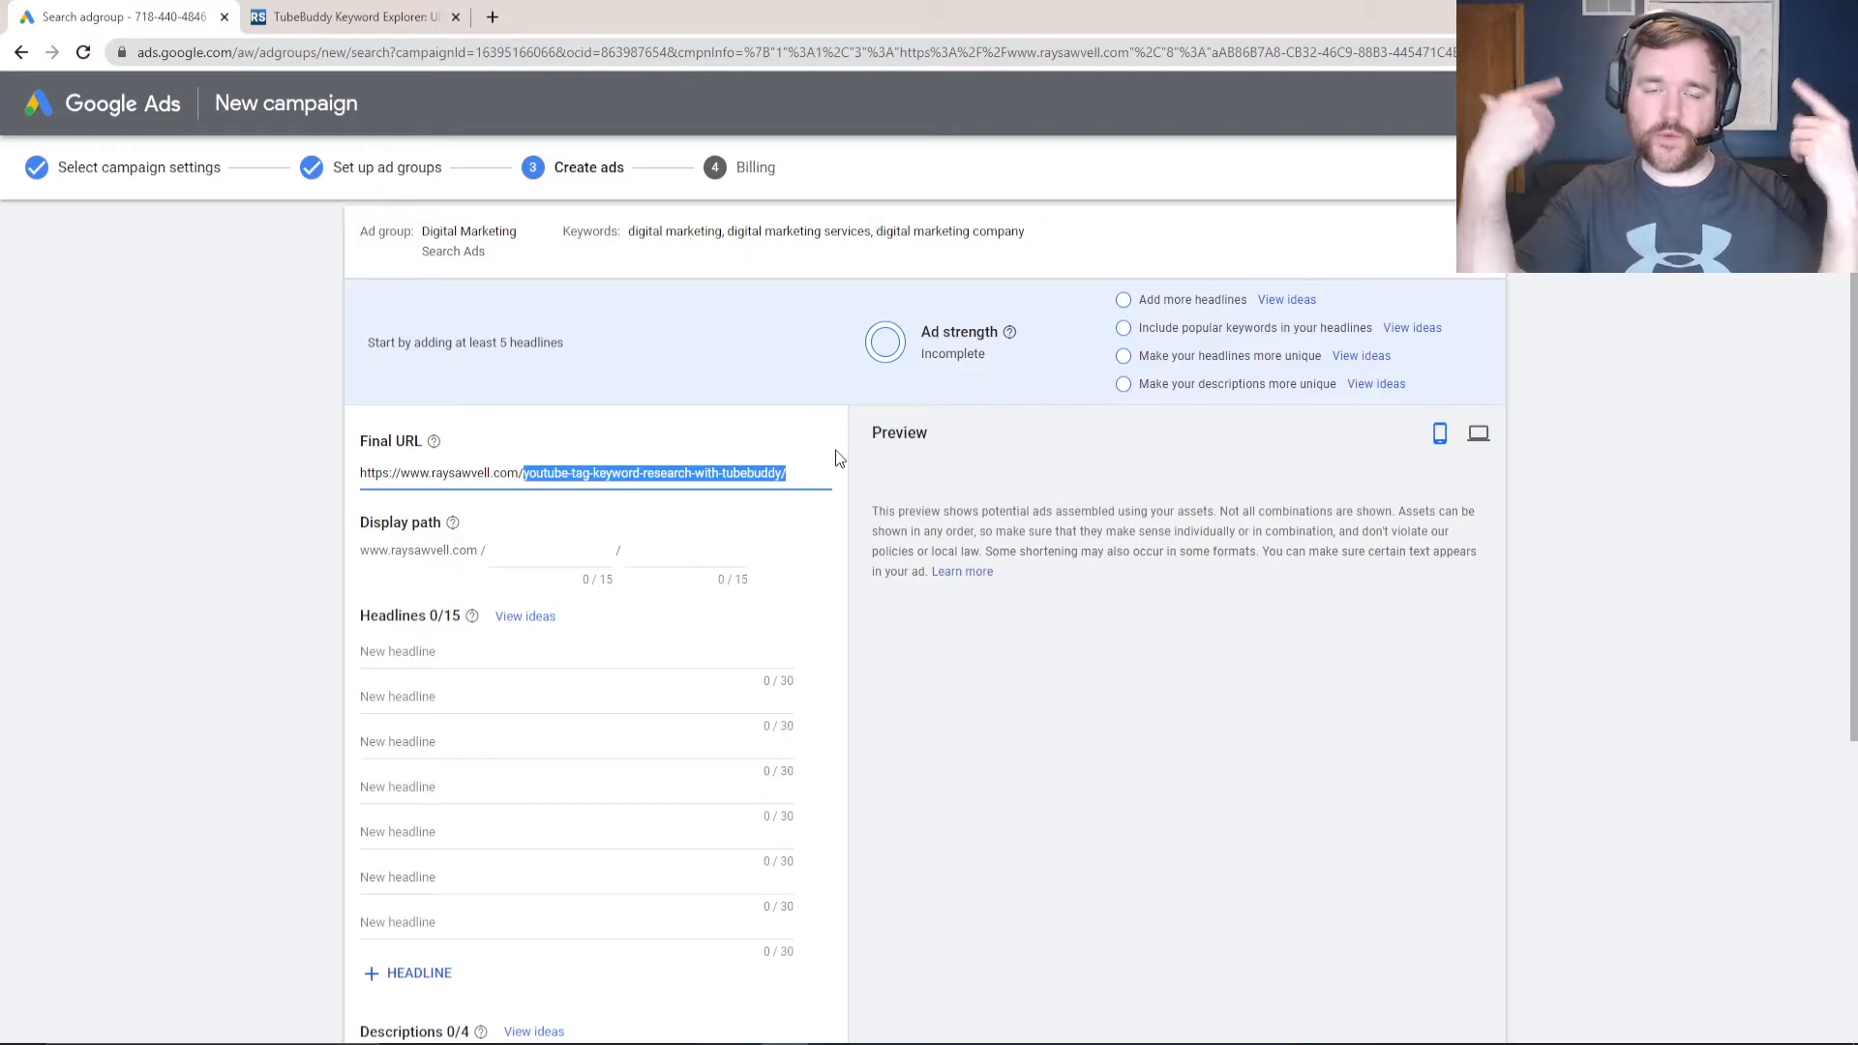
key("BackSpace")
- Set the first display path to chat-with-ray, replacing the consult-with- draft
left_click(513, 553)
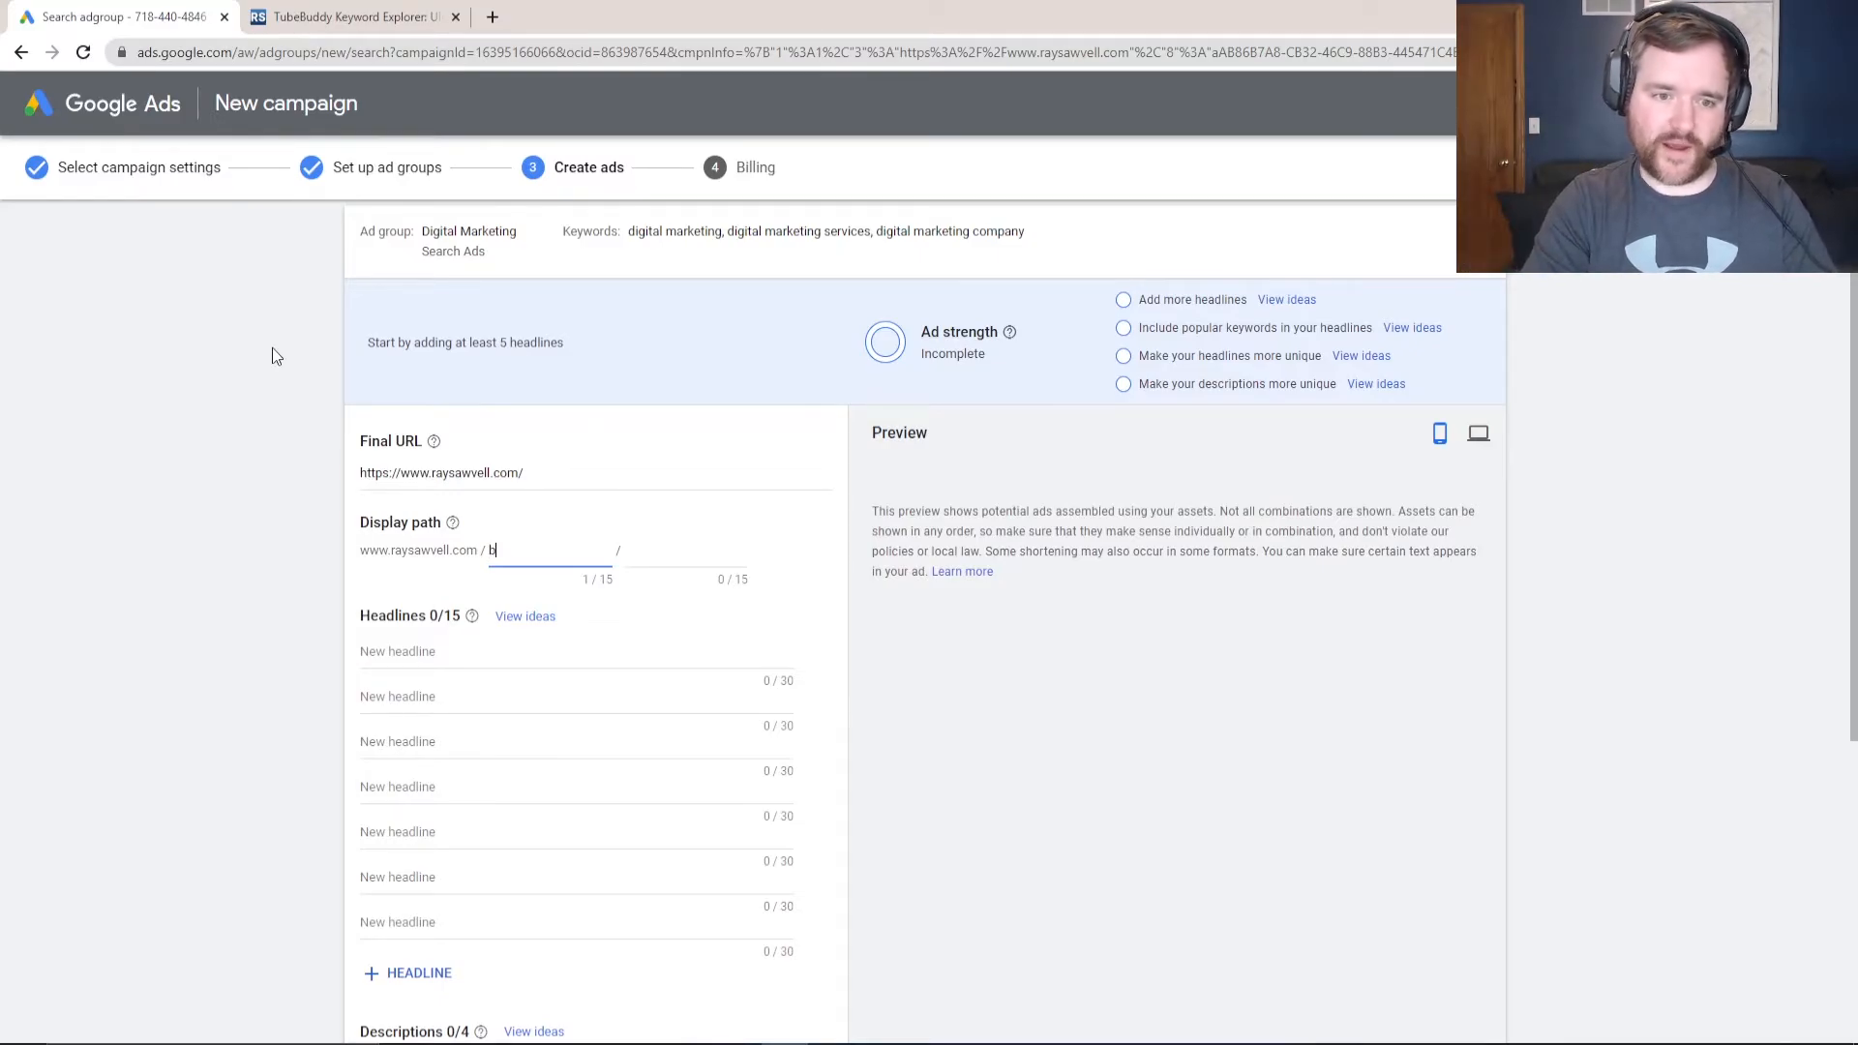
type("consult-with-")
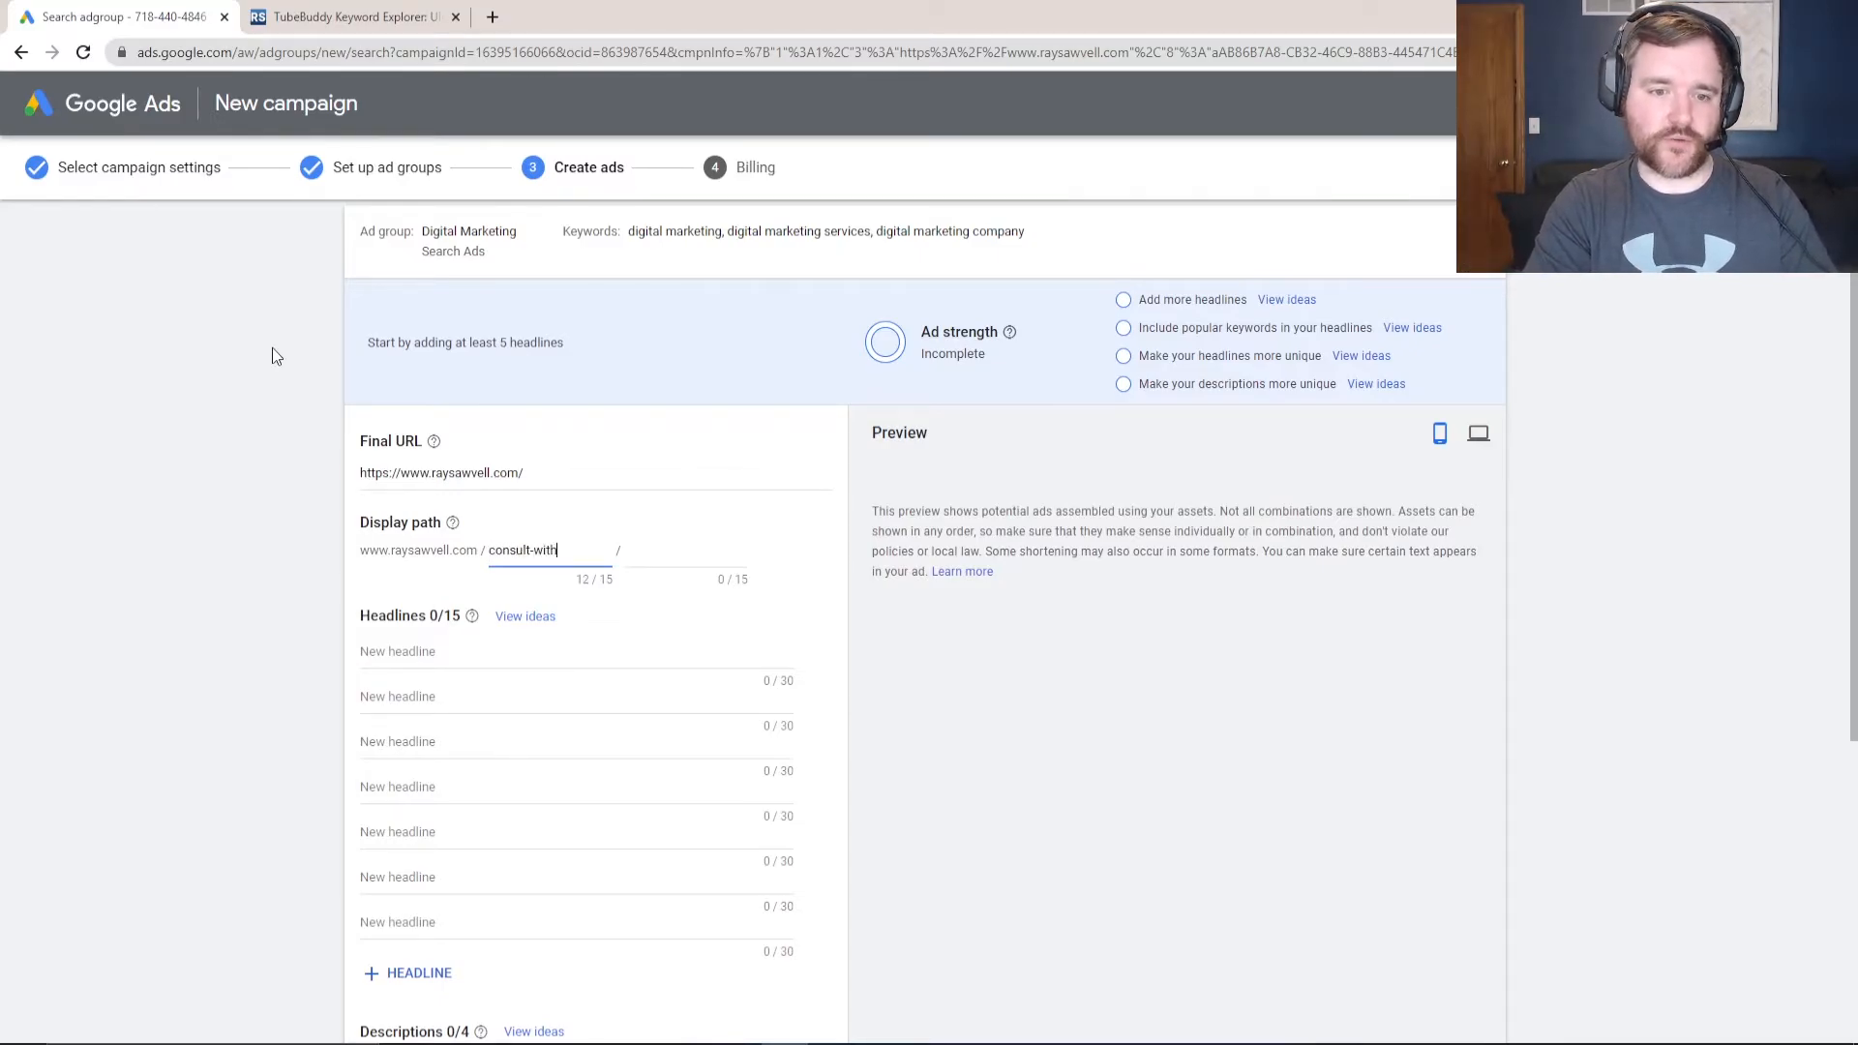
key("BackSpace")
key("BackSpace")
key("BackSpace")
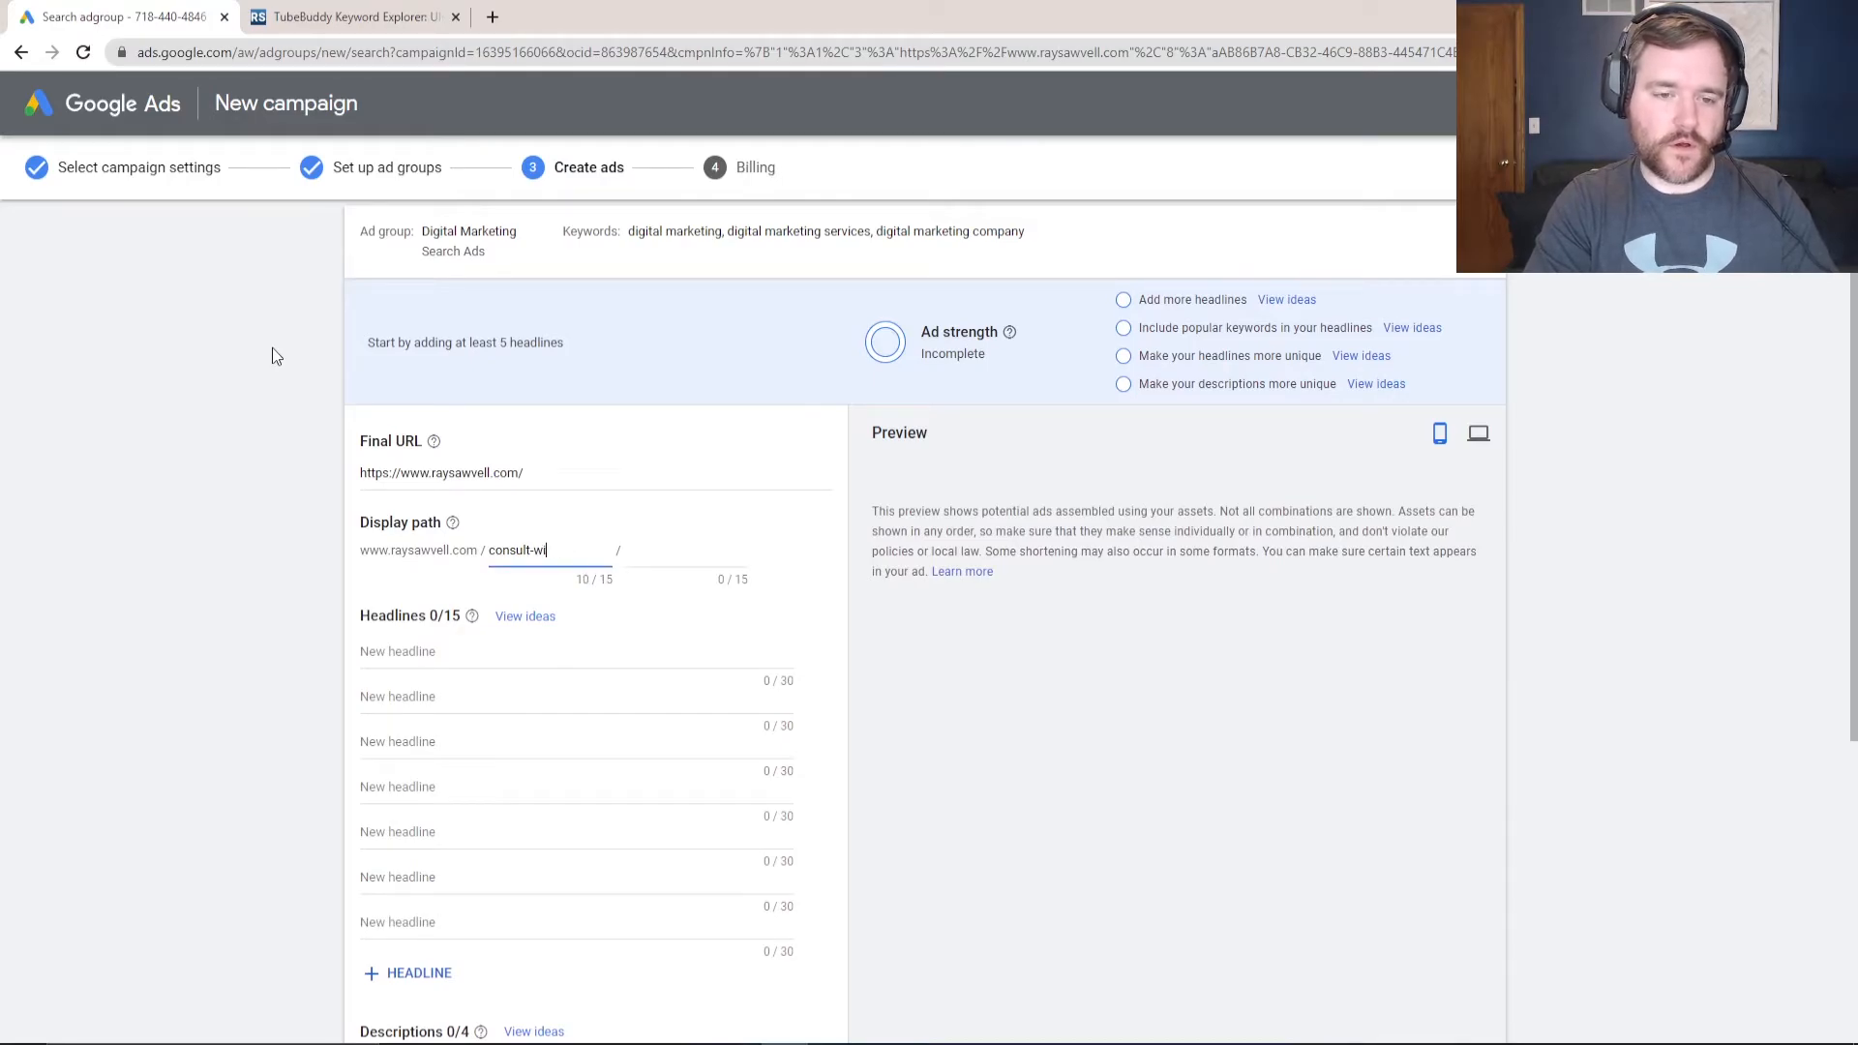
key("BackSpace")
key("BackSpace")
key("BackSpace")
key("BackSpace")
key("BackSpace")
key("BackSpace")
key("BackSpace")
key("BackSpace")
key("BackSpace")
type("chat-w")
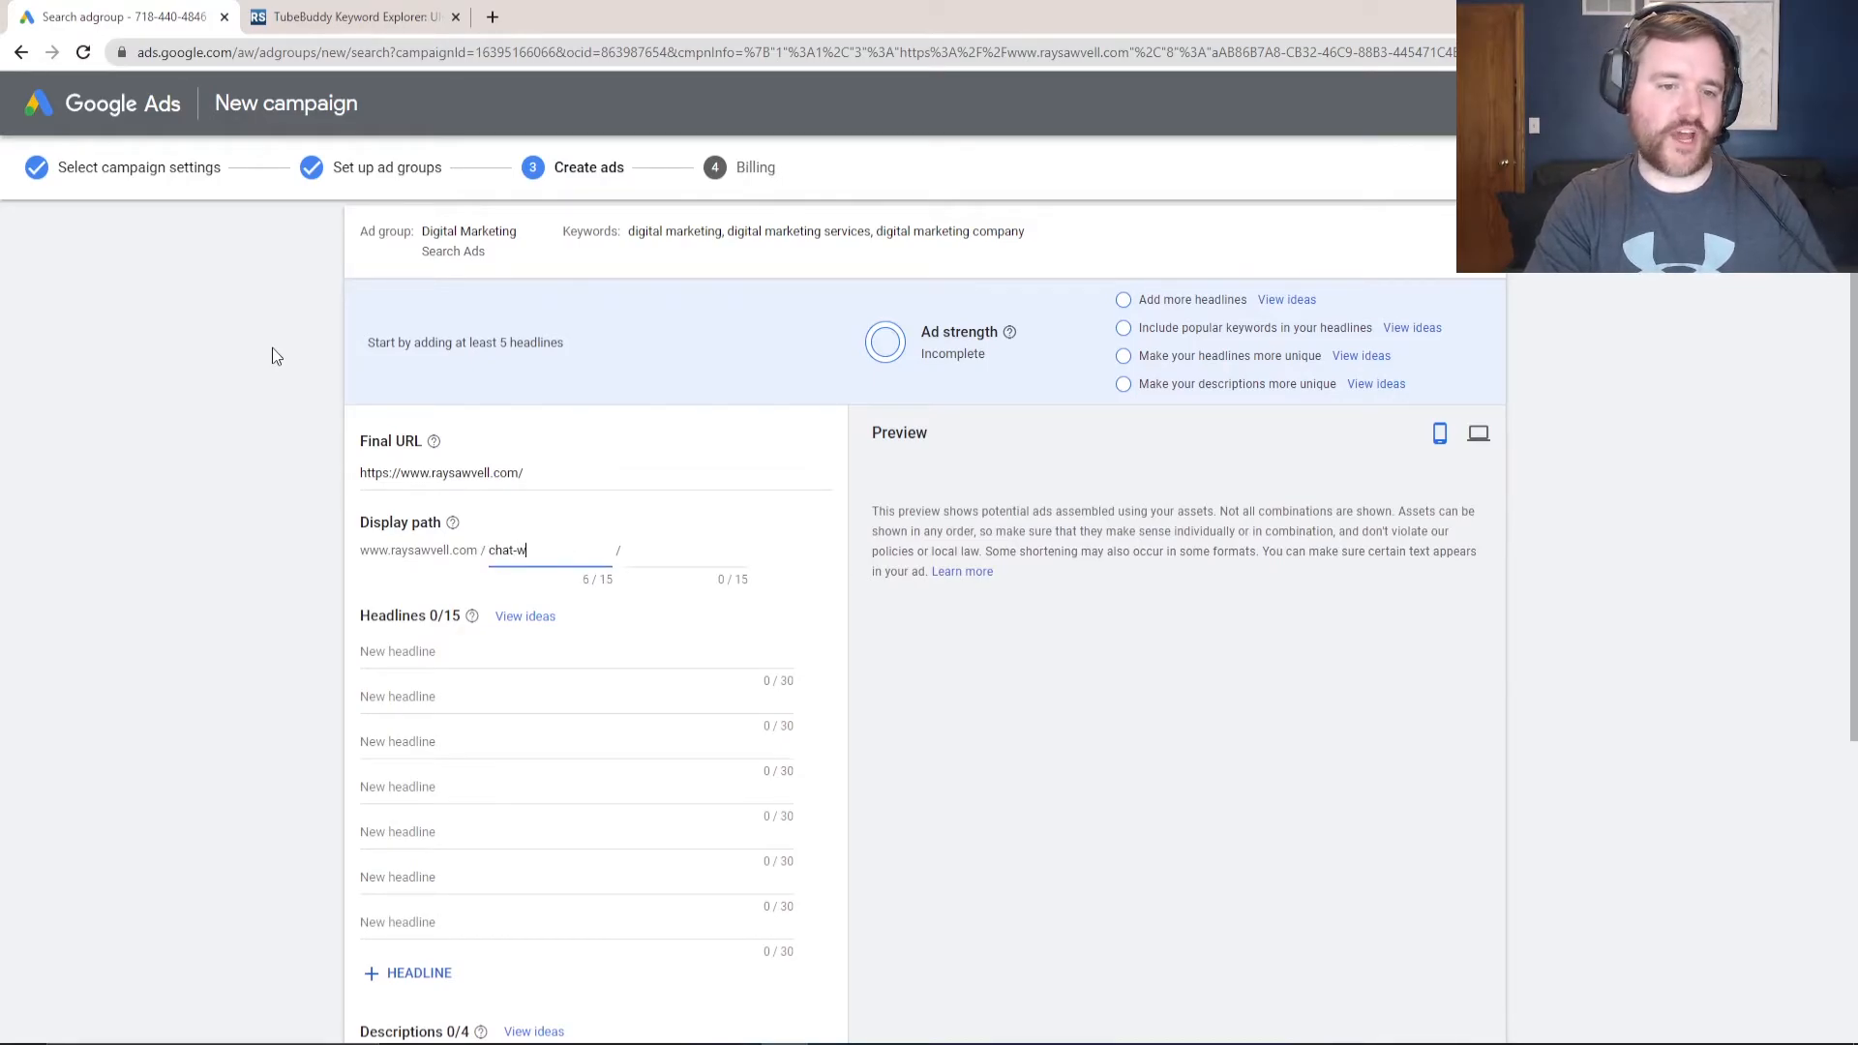
type("ith-ray")
left_click_drag(569, 580, 617, 581)
left_click(533, 581)
left_click(446, 651)
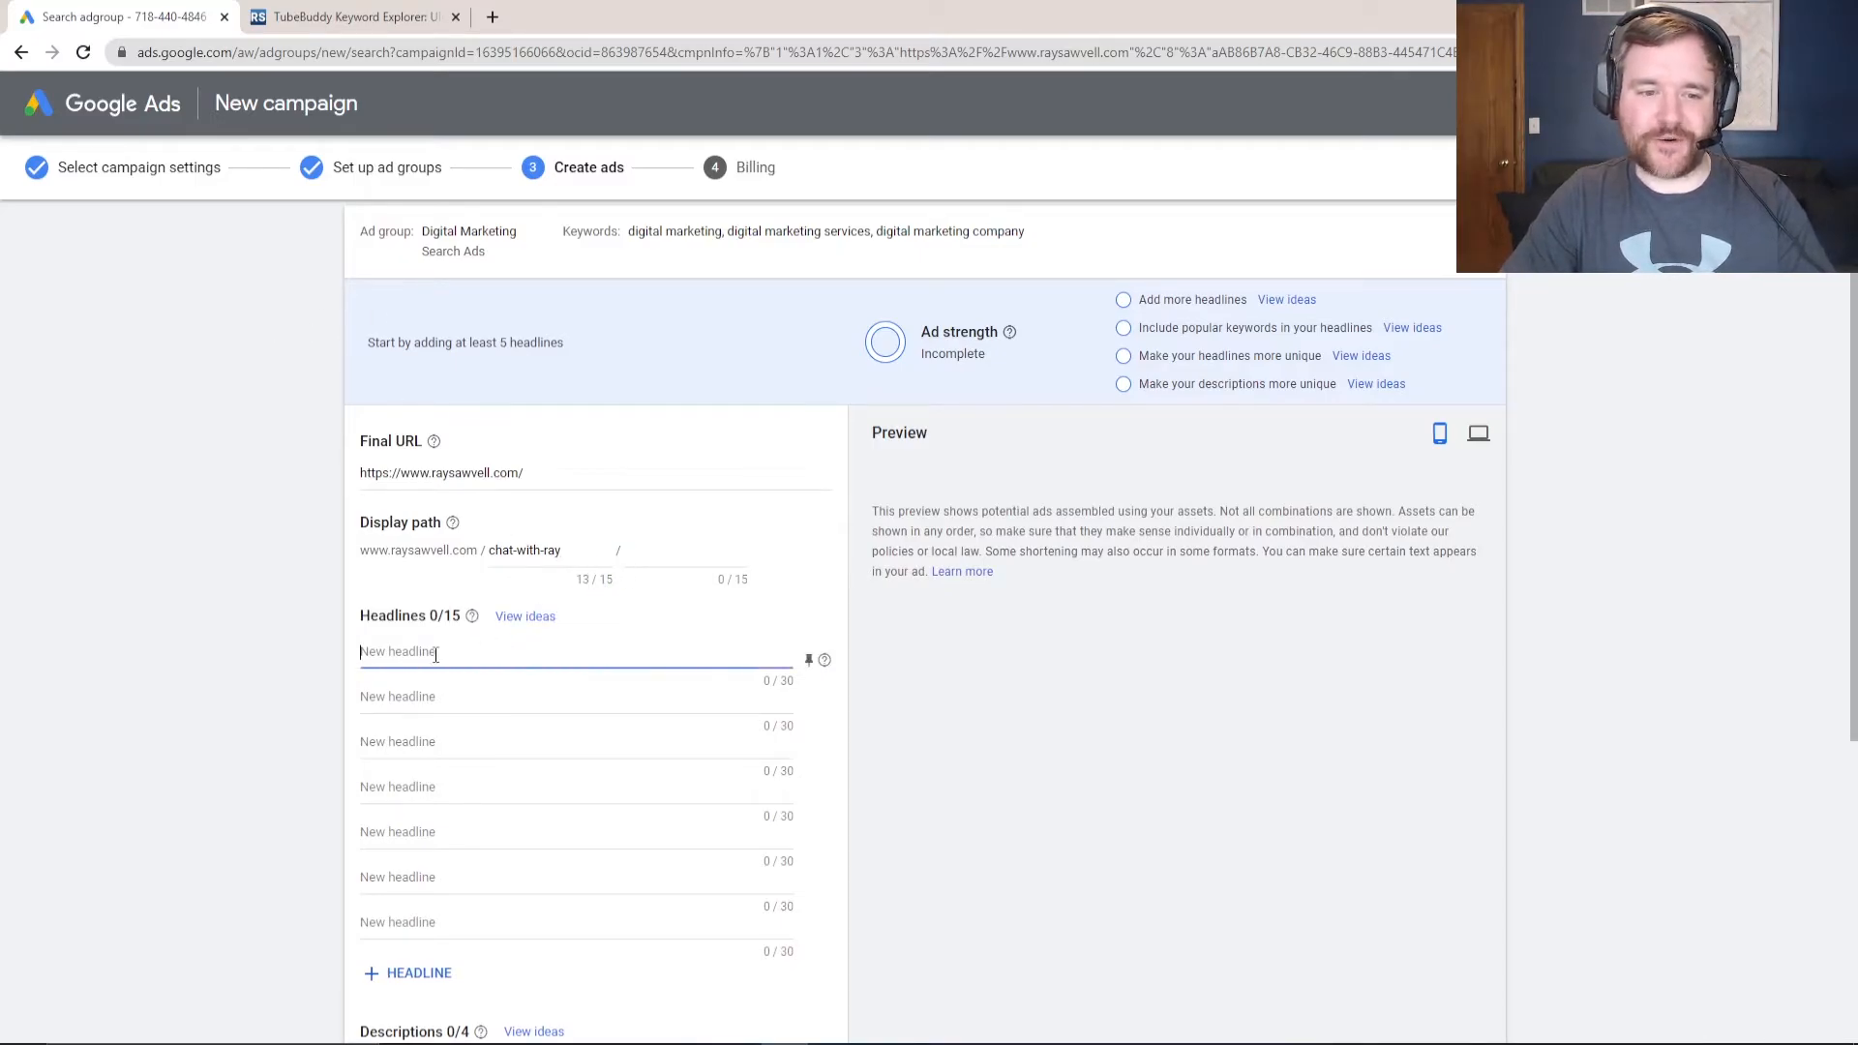
scroll(444, 575, "down", 1)
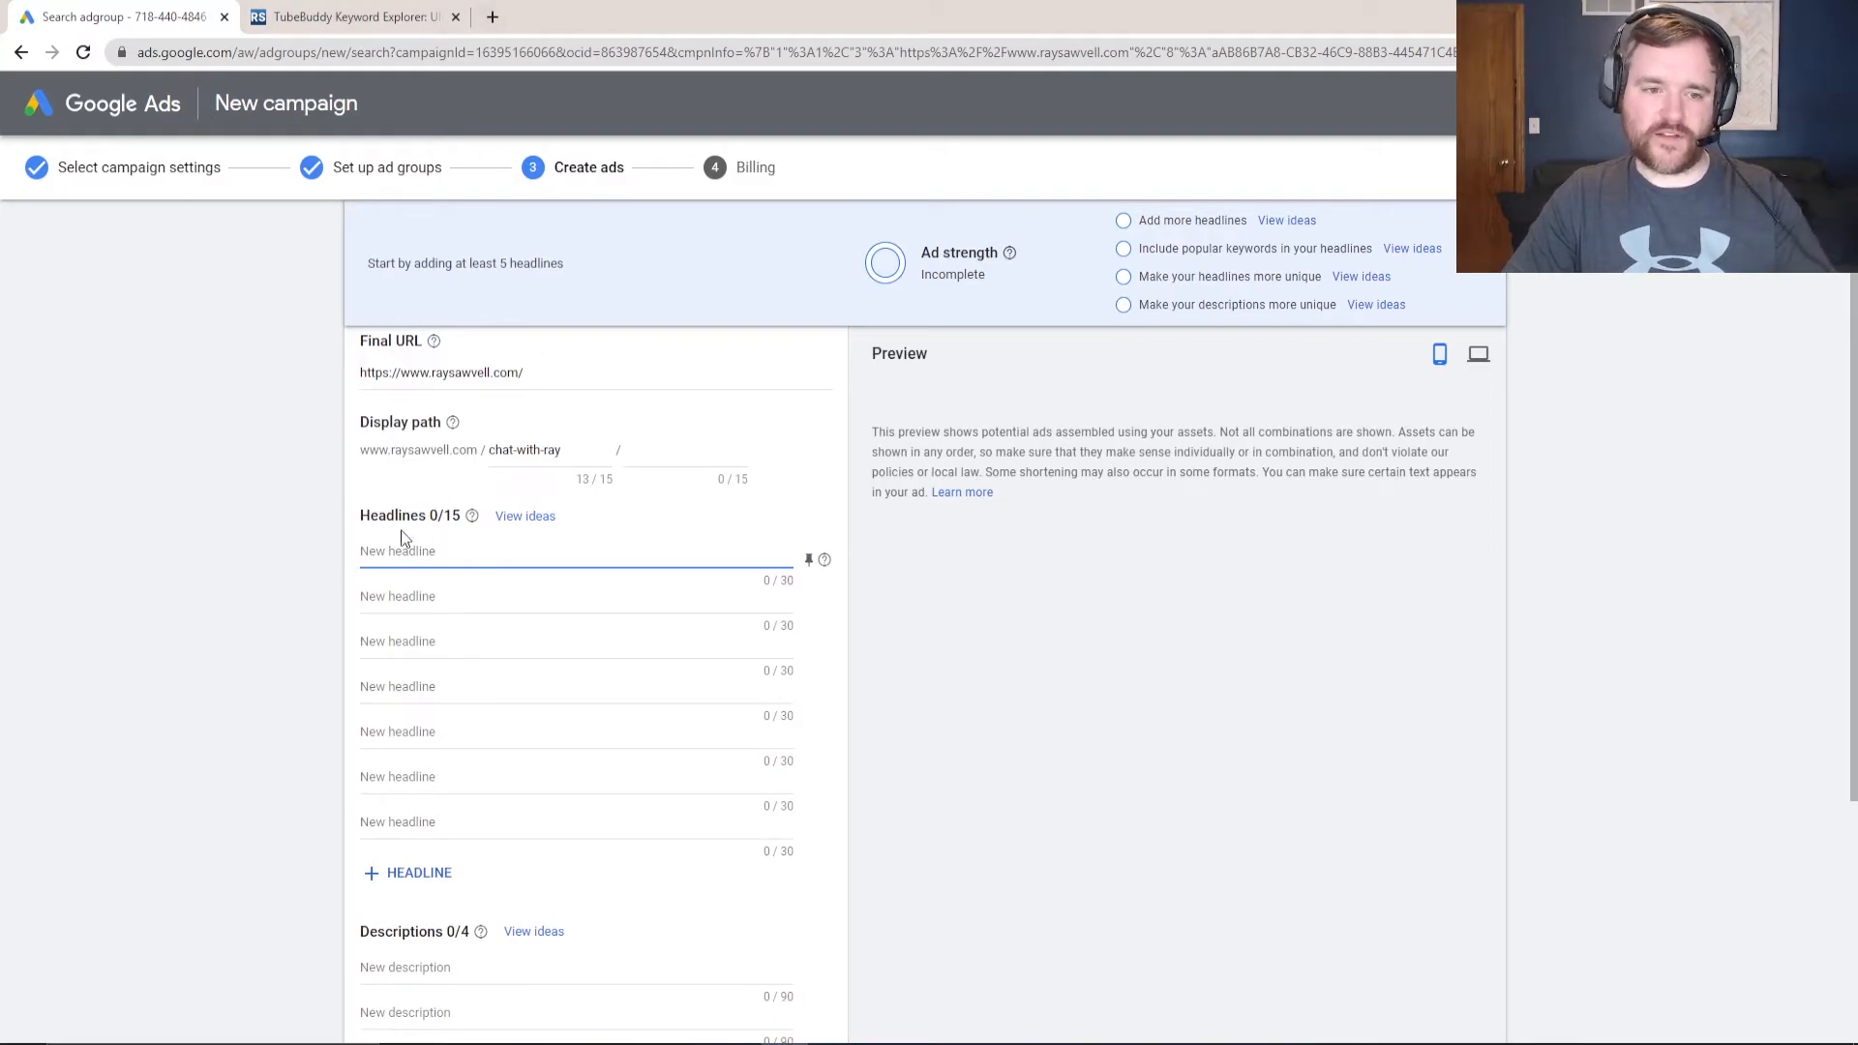
- Add suggested headlines Get In Touch Today, Call Us Now, Find Out More and Book Now
left_click(532, 518)
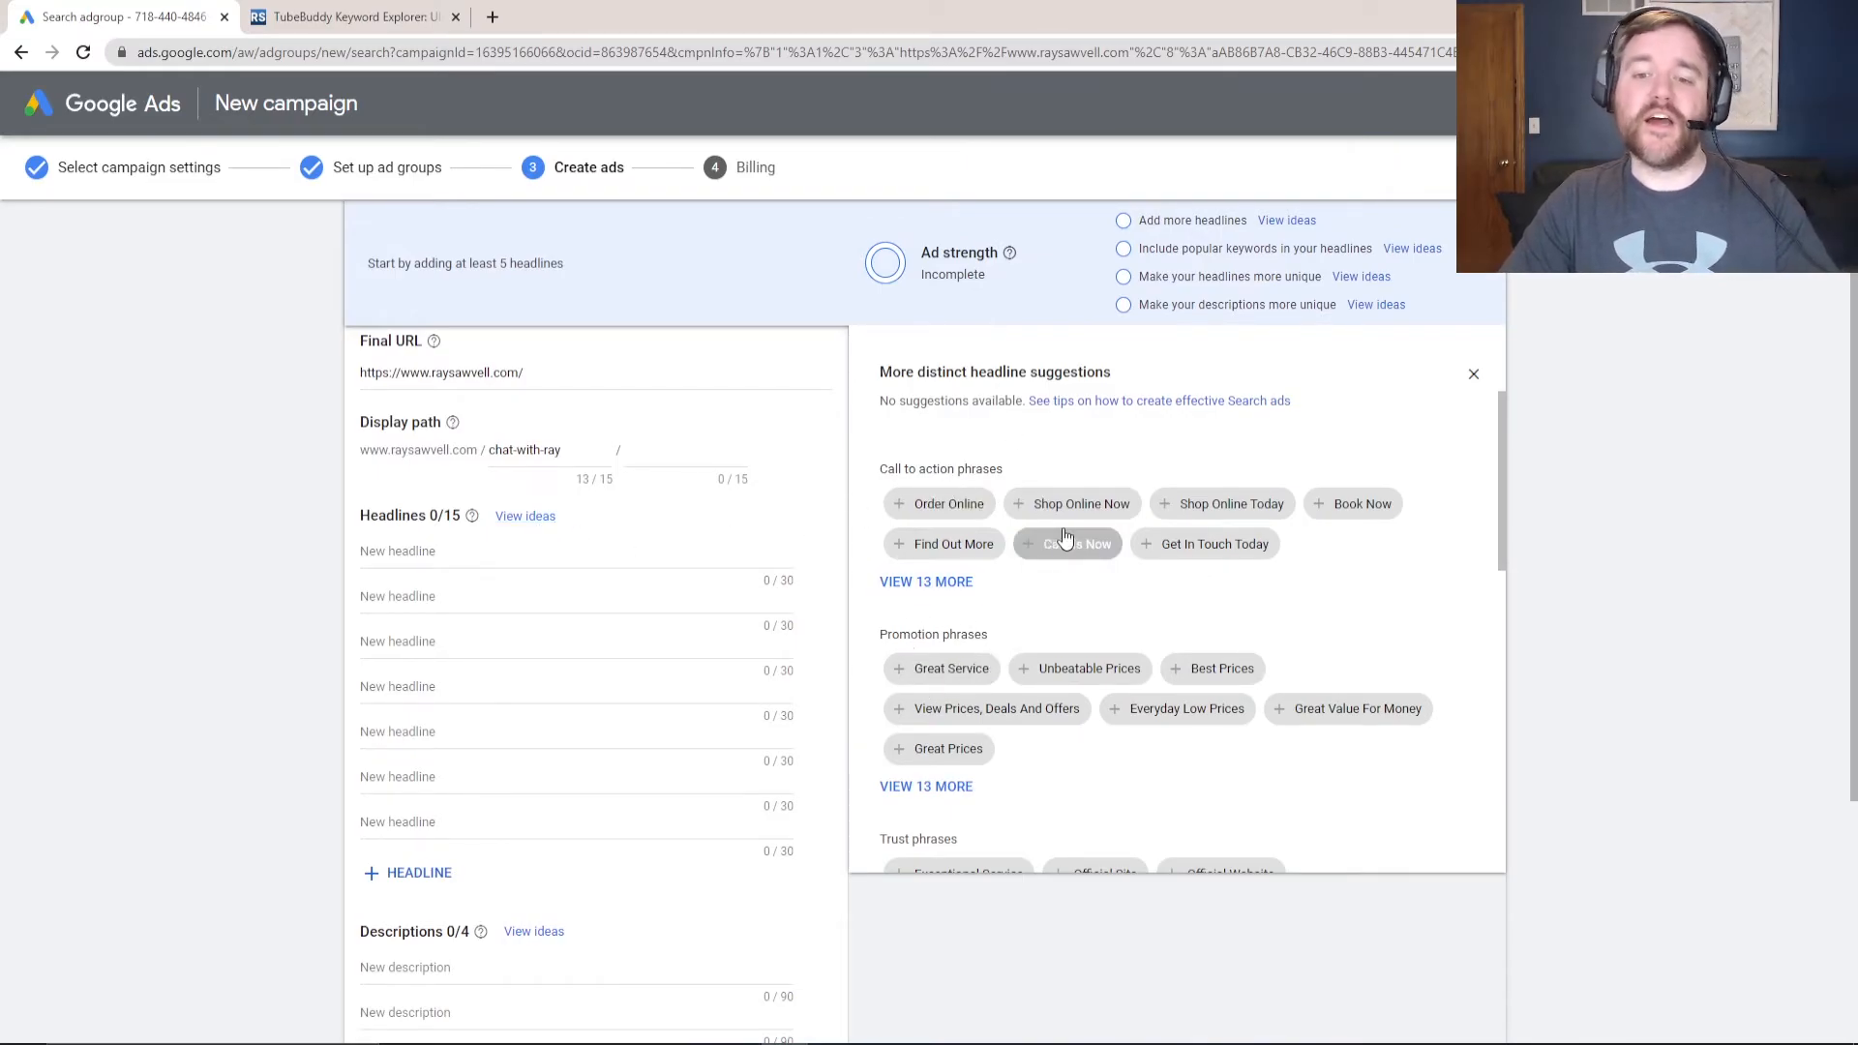
left_click(1205, 548)
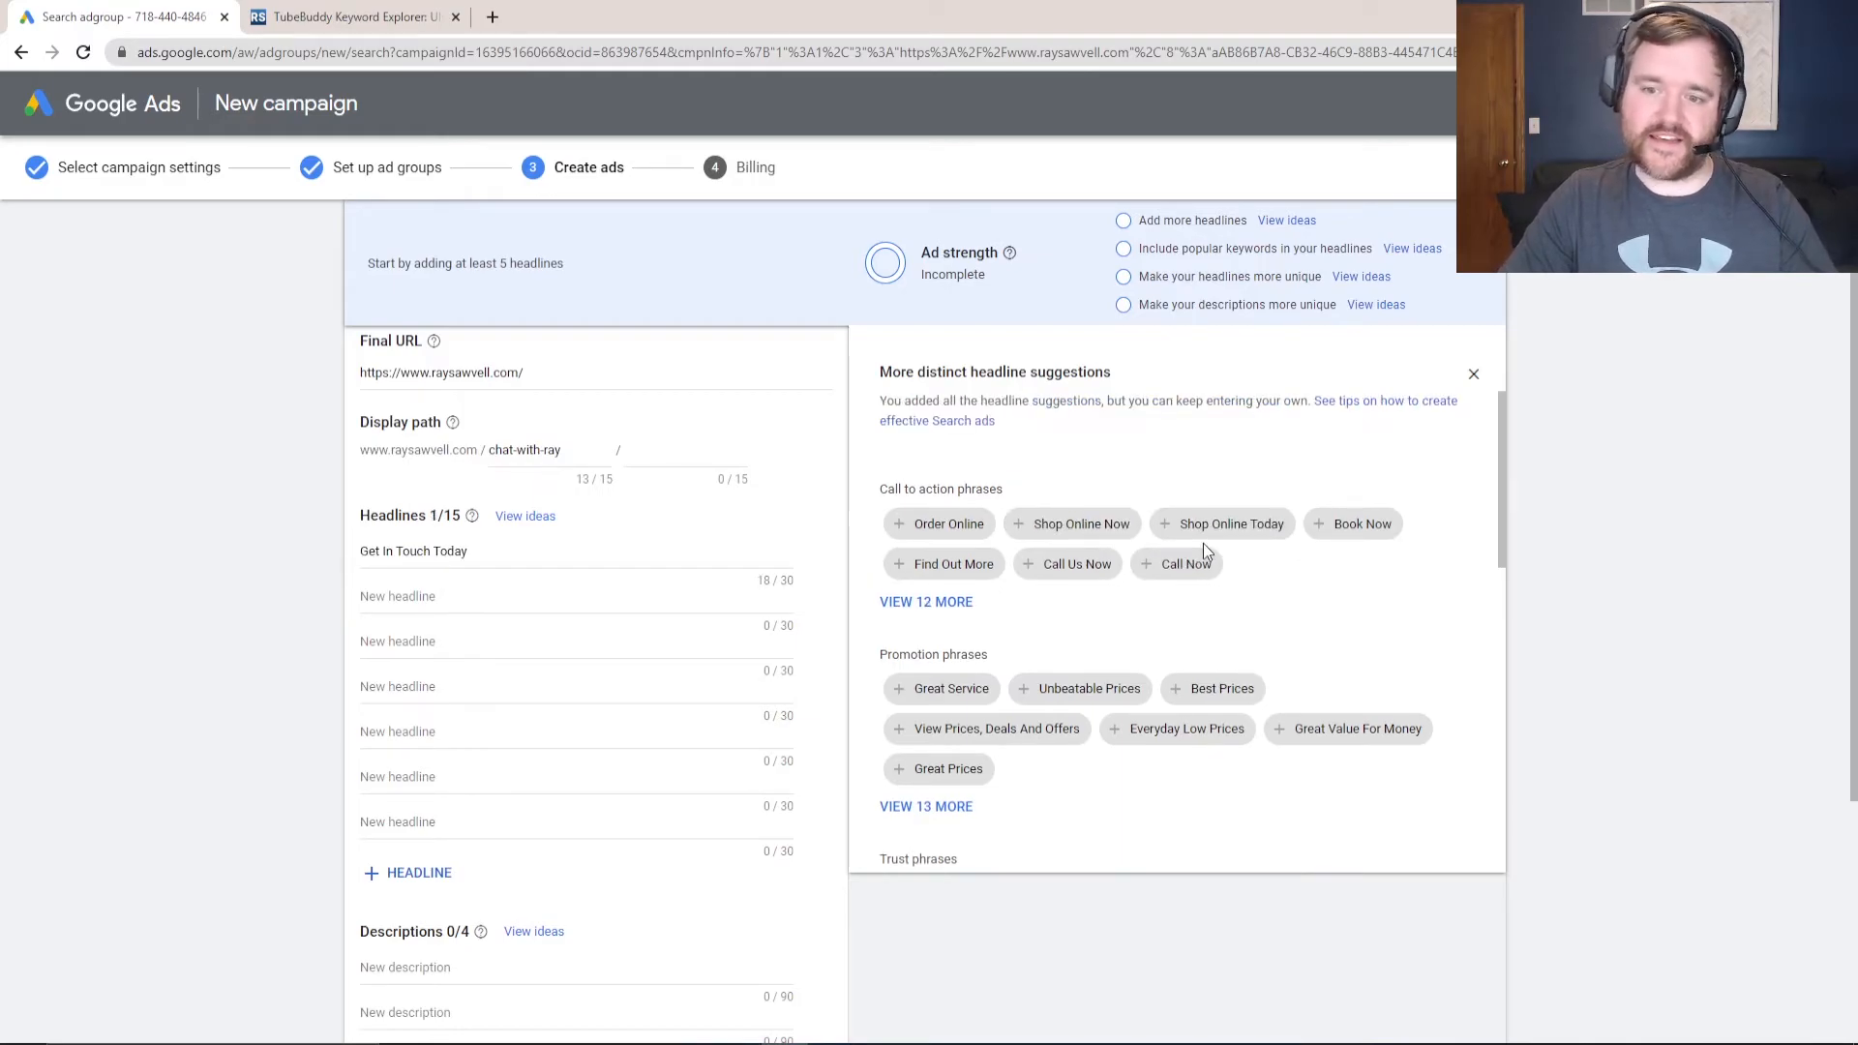
left_click(1071, 571)
left_click(987, 571)
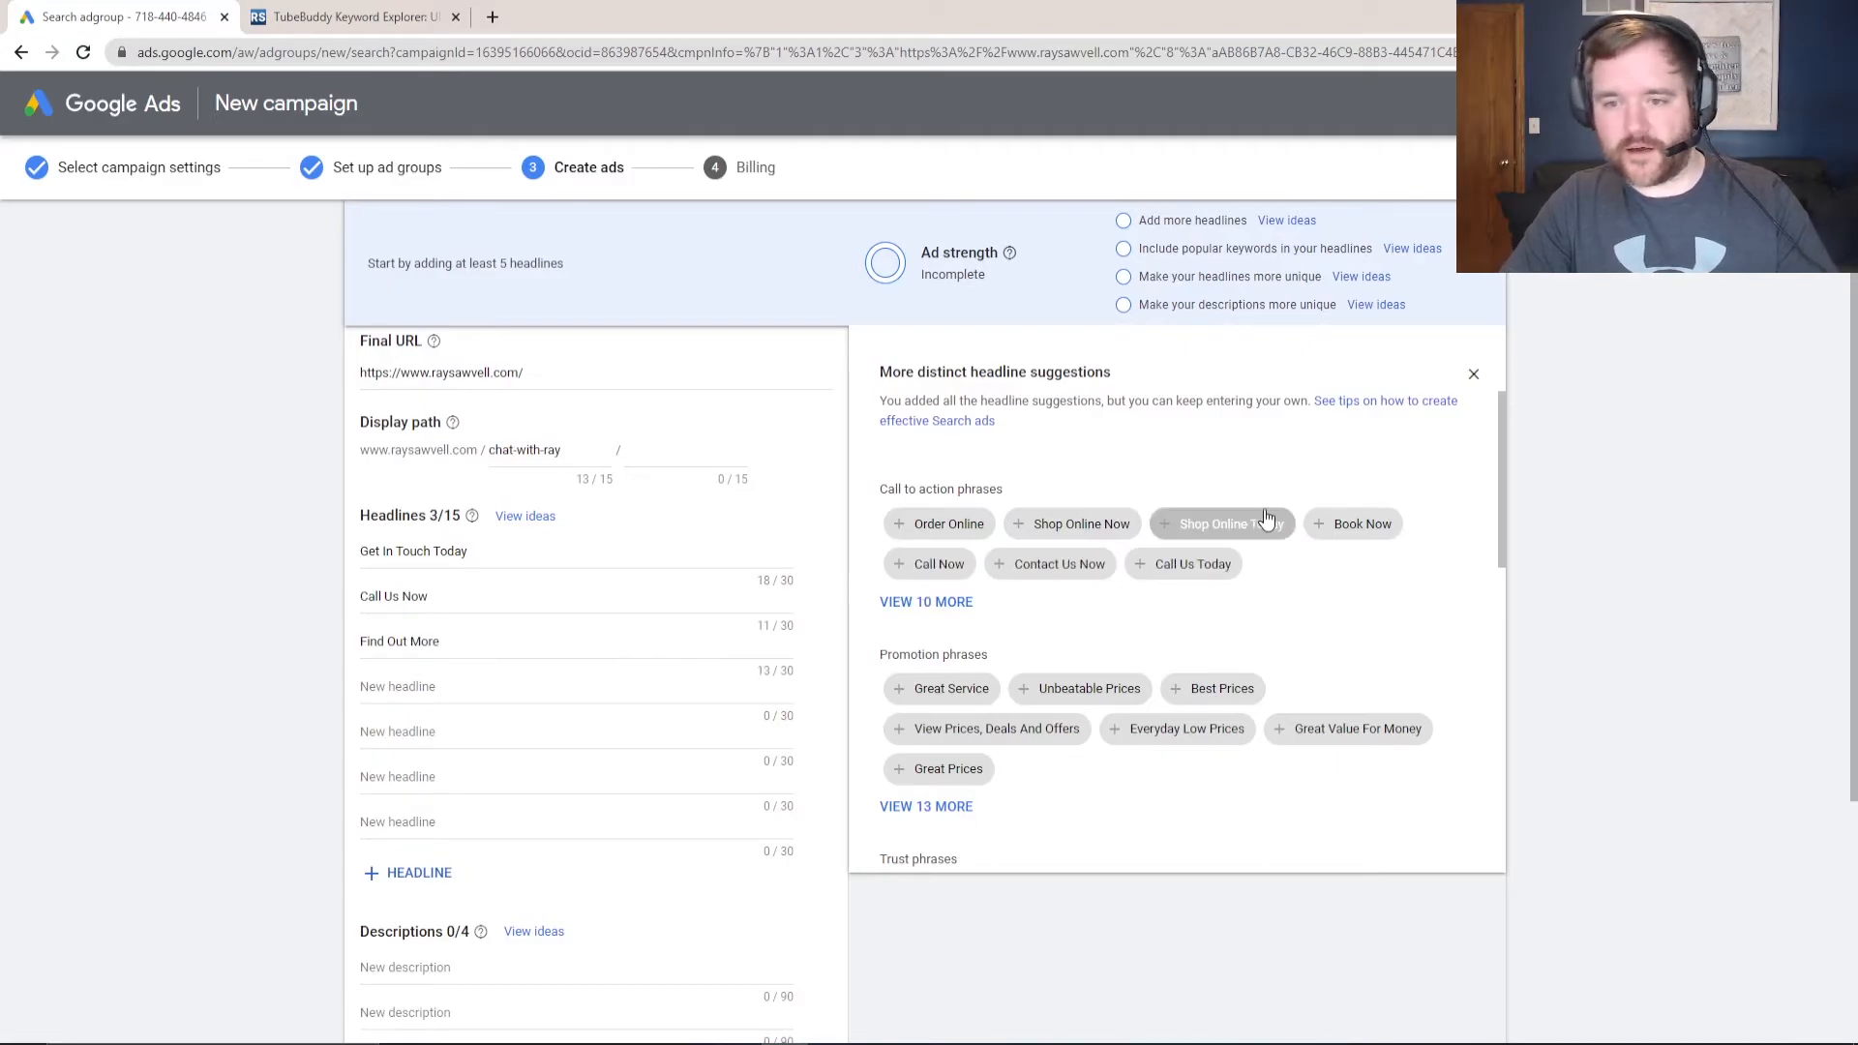
left_click(1355, 524)
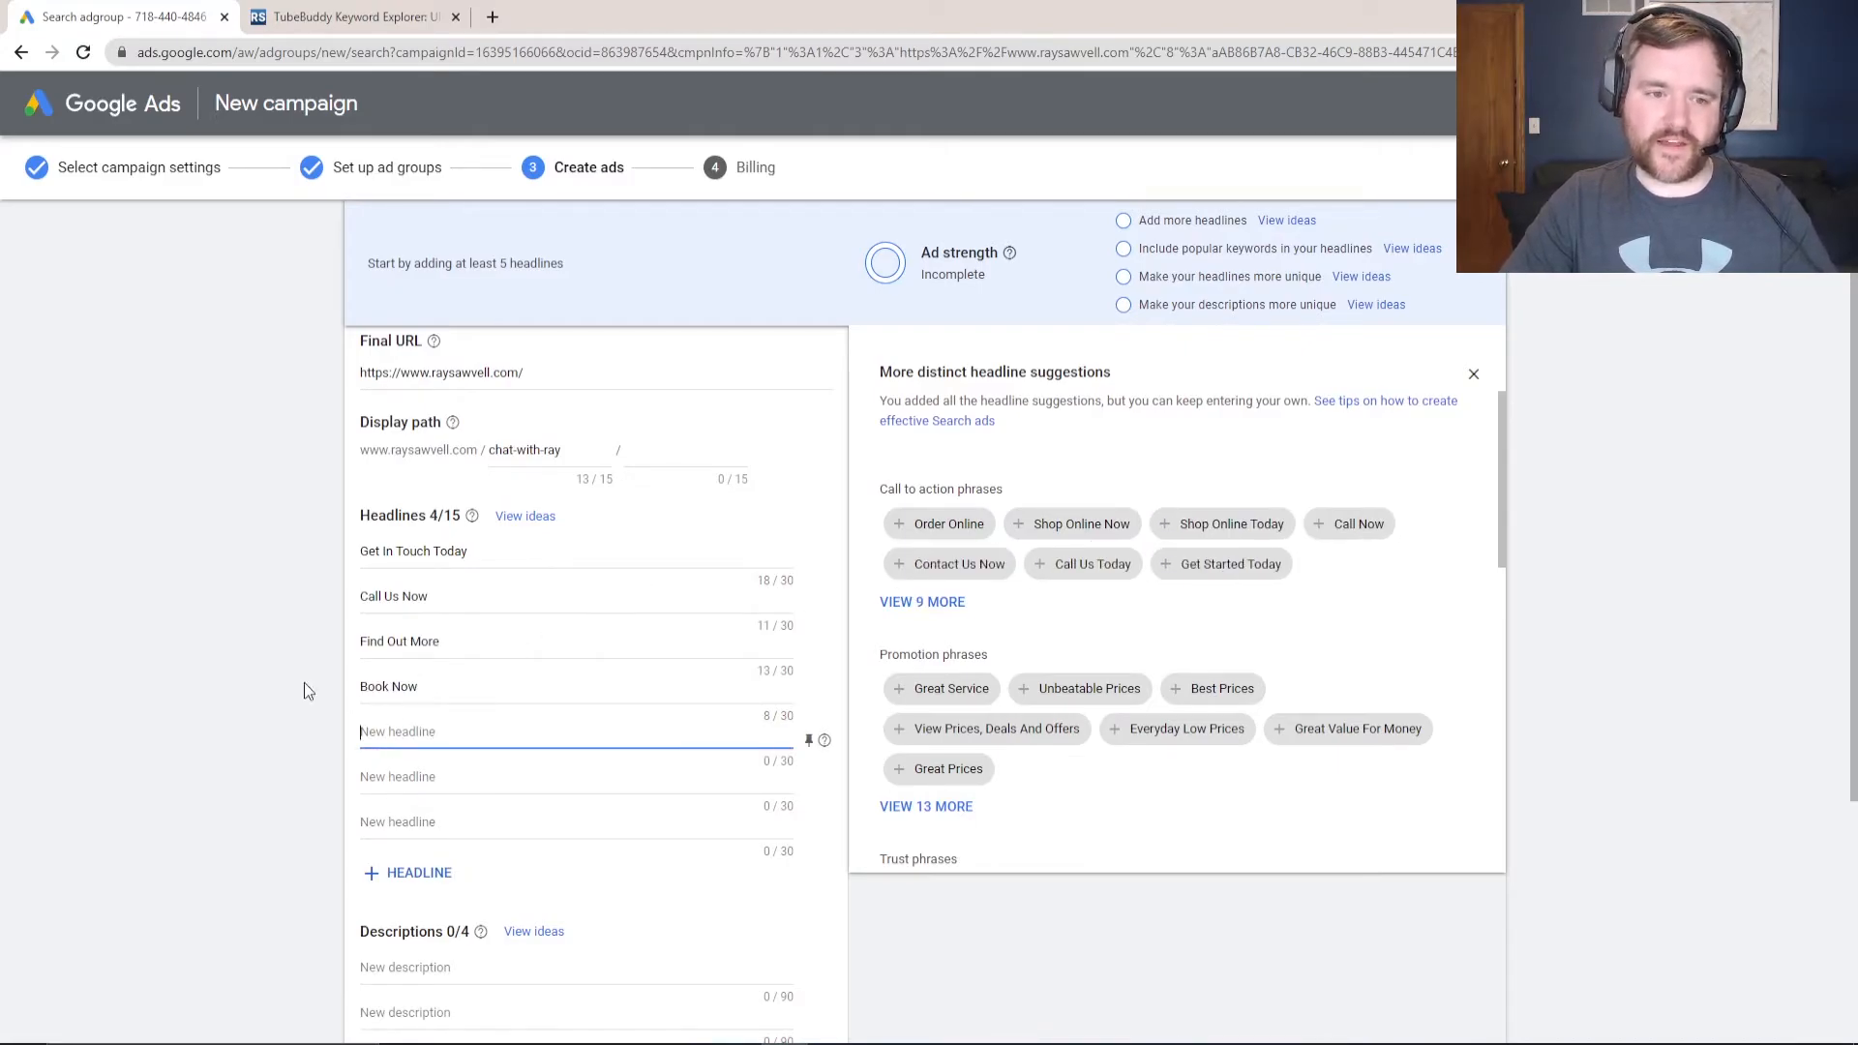
left_click(1472, 375)
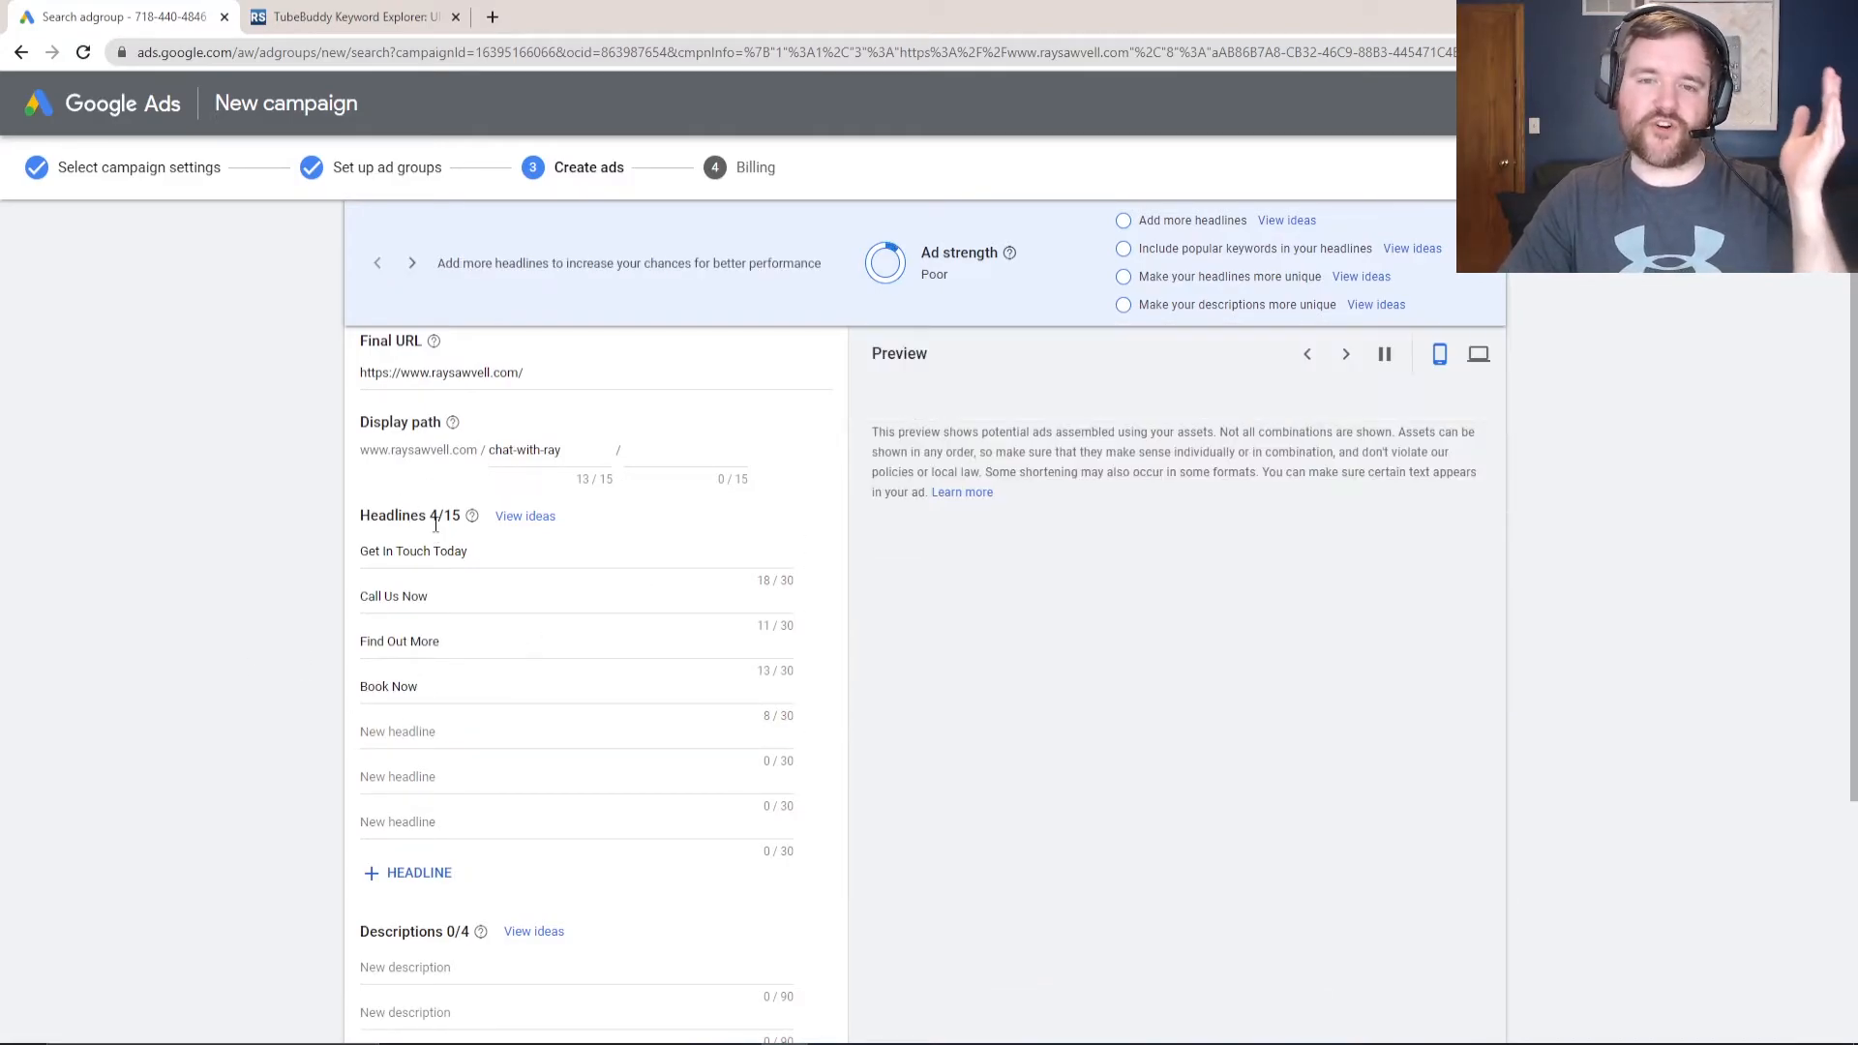
- Add headlines Digital Marketing Services, Digital Marketing Consulting and Call Ray Today
left_click(417, 733)
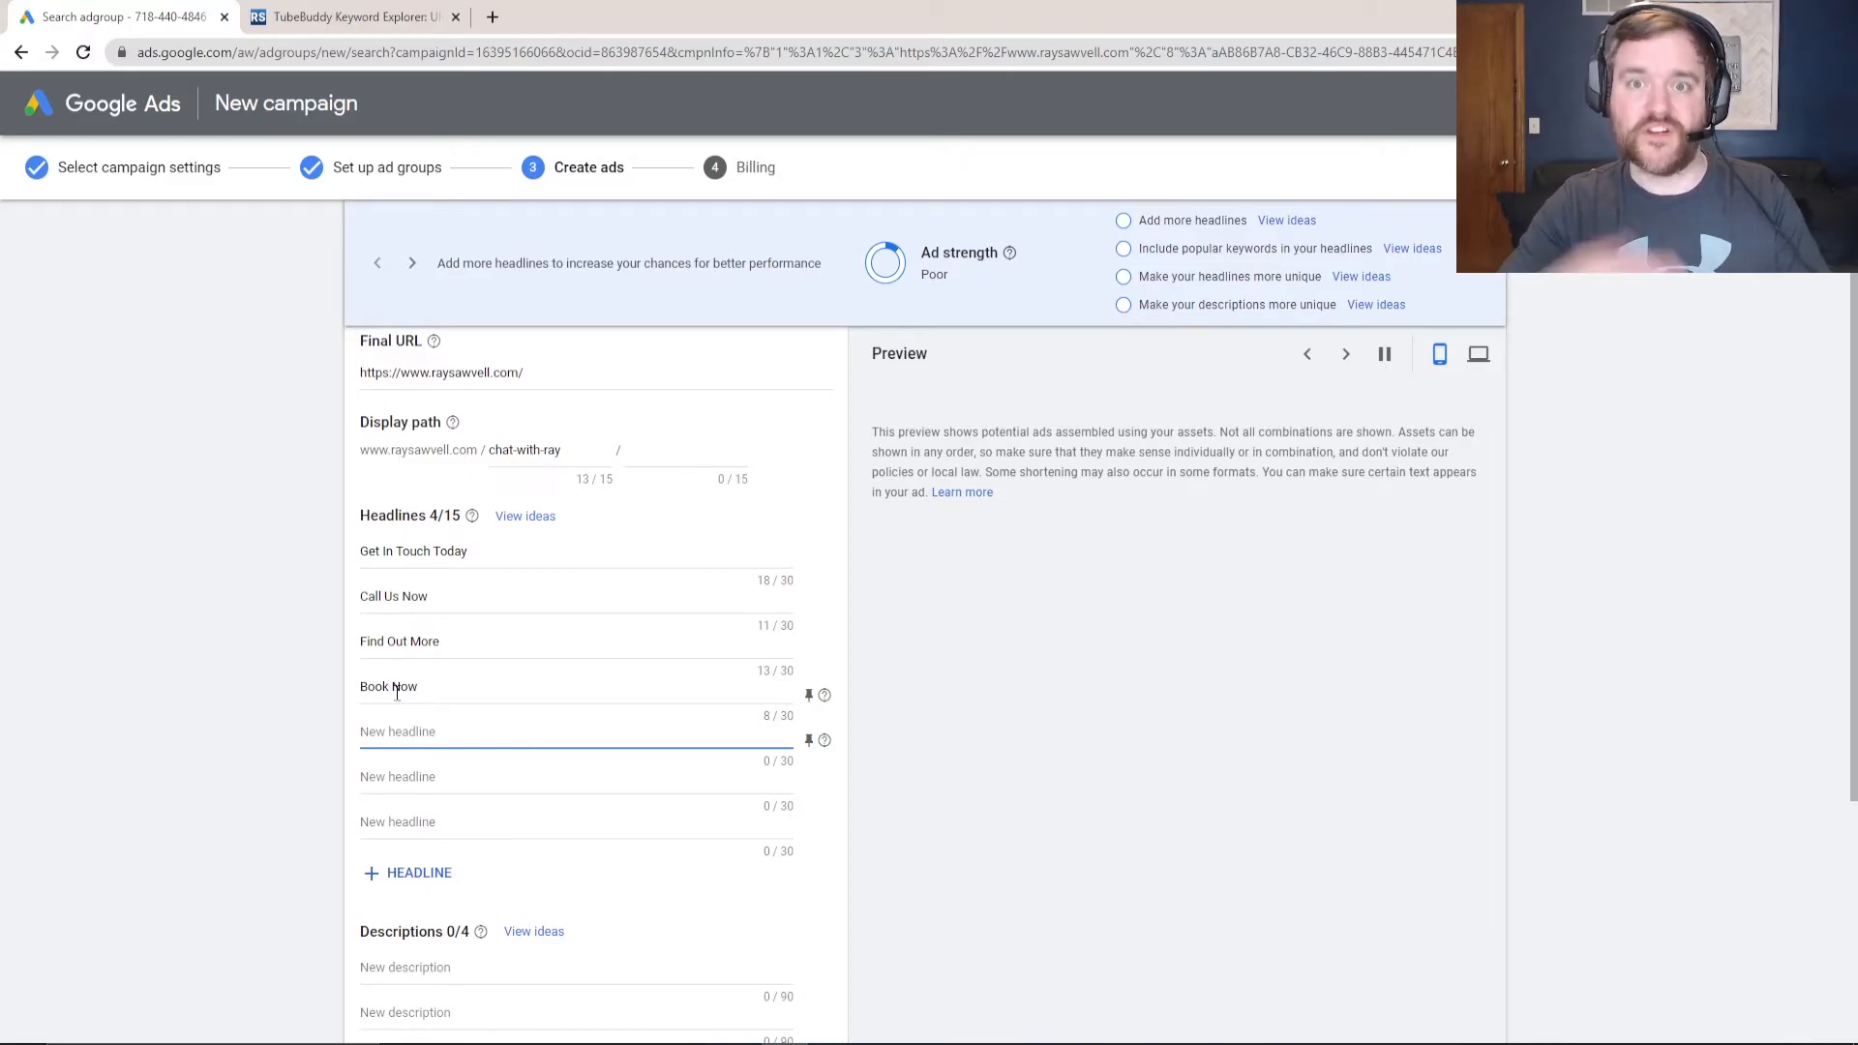
type("Digit")
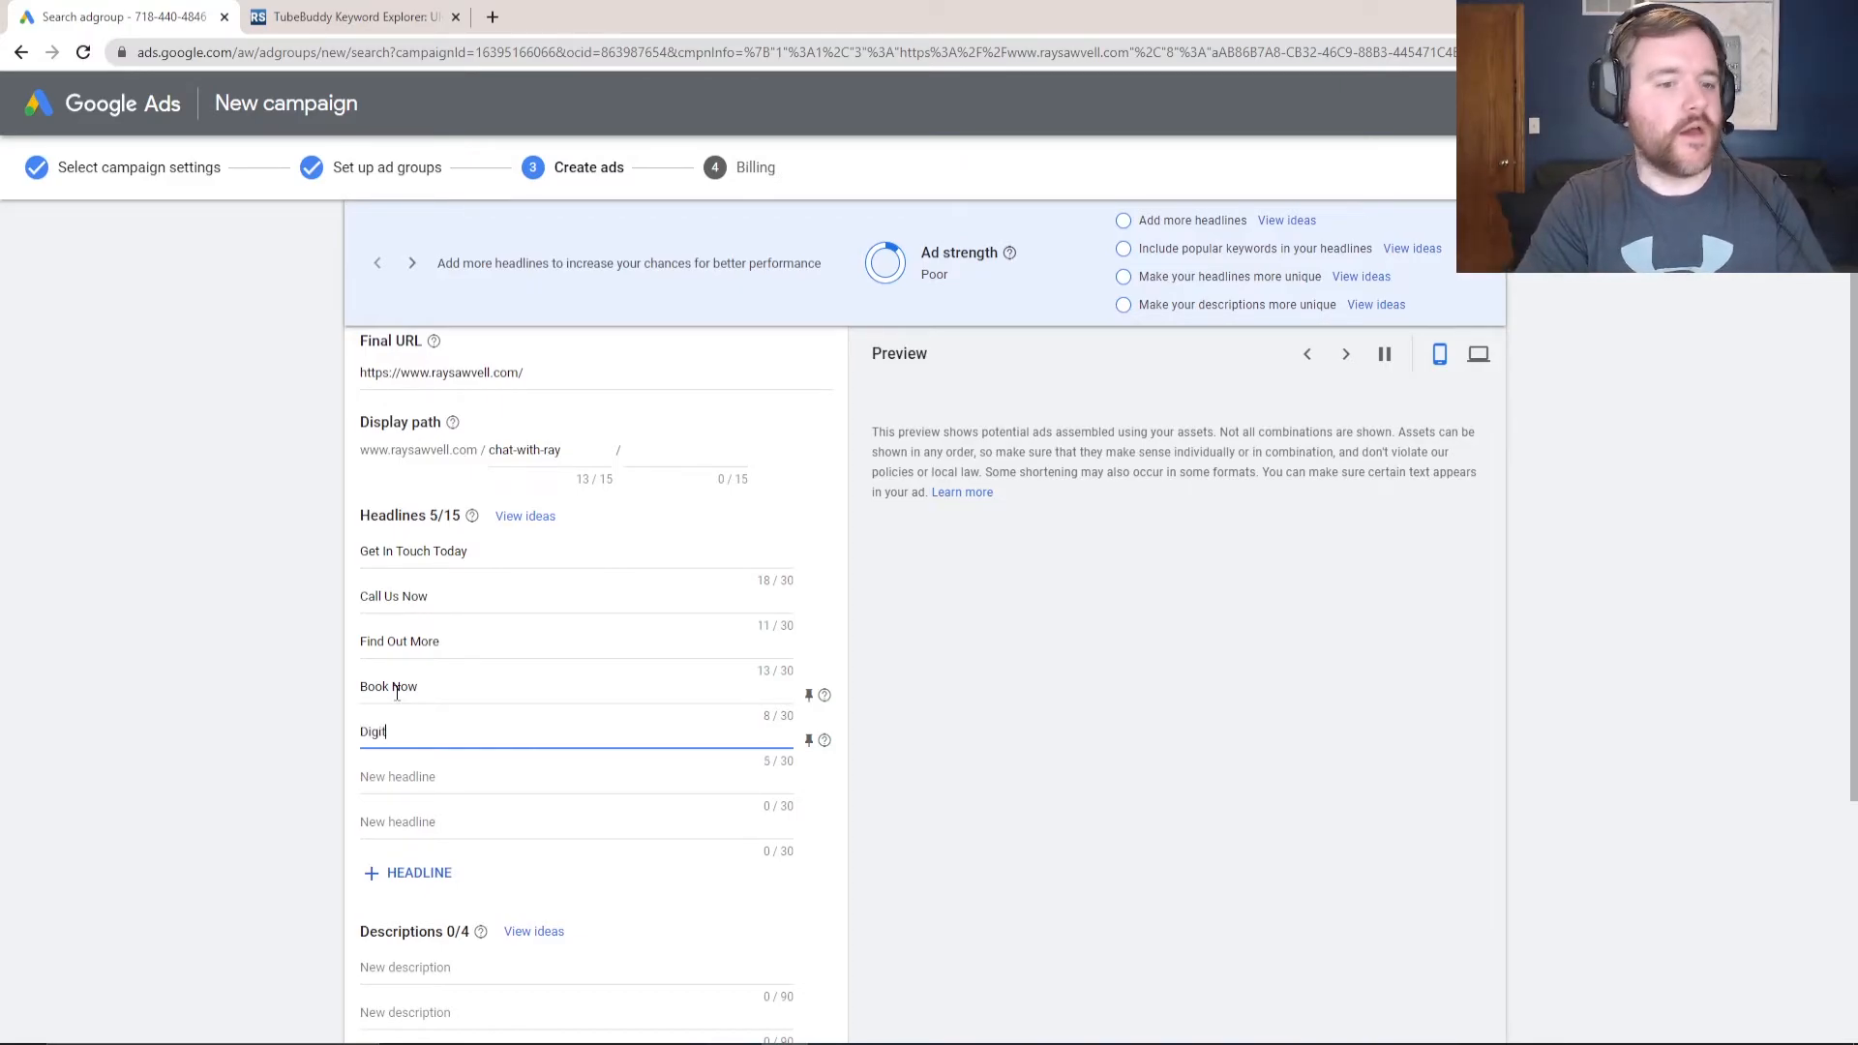
type("al Marketing Services Di")
key("BackSpace")
key("BackSpace")
key("BackSpace")
key("Tab")
key("Tab")
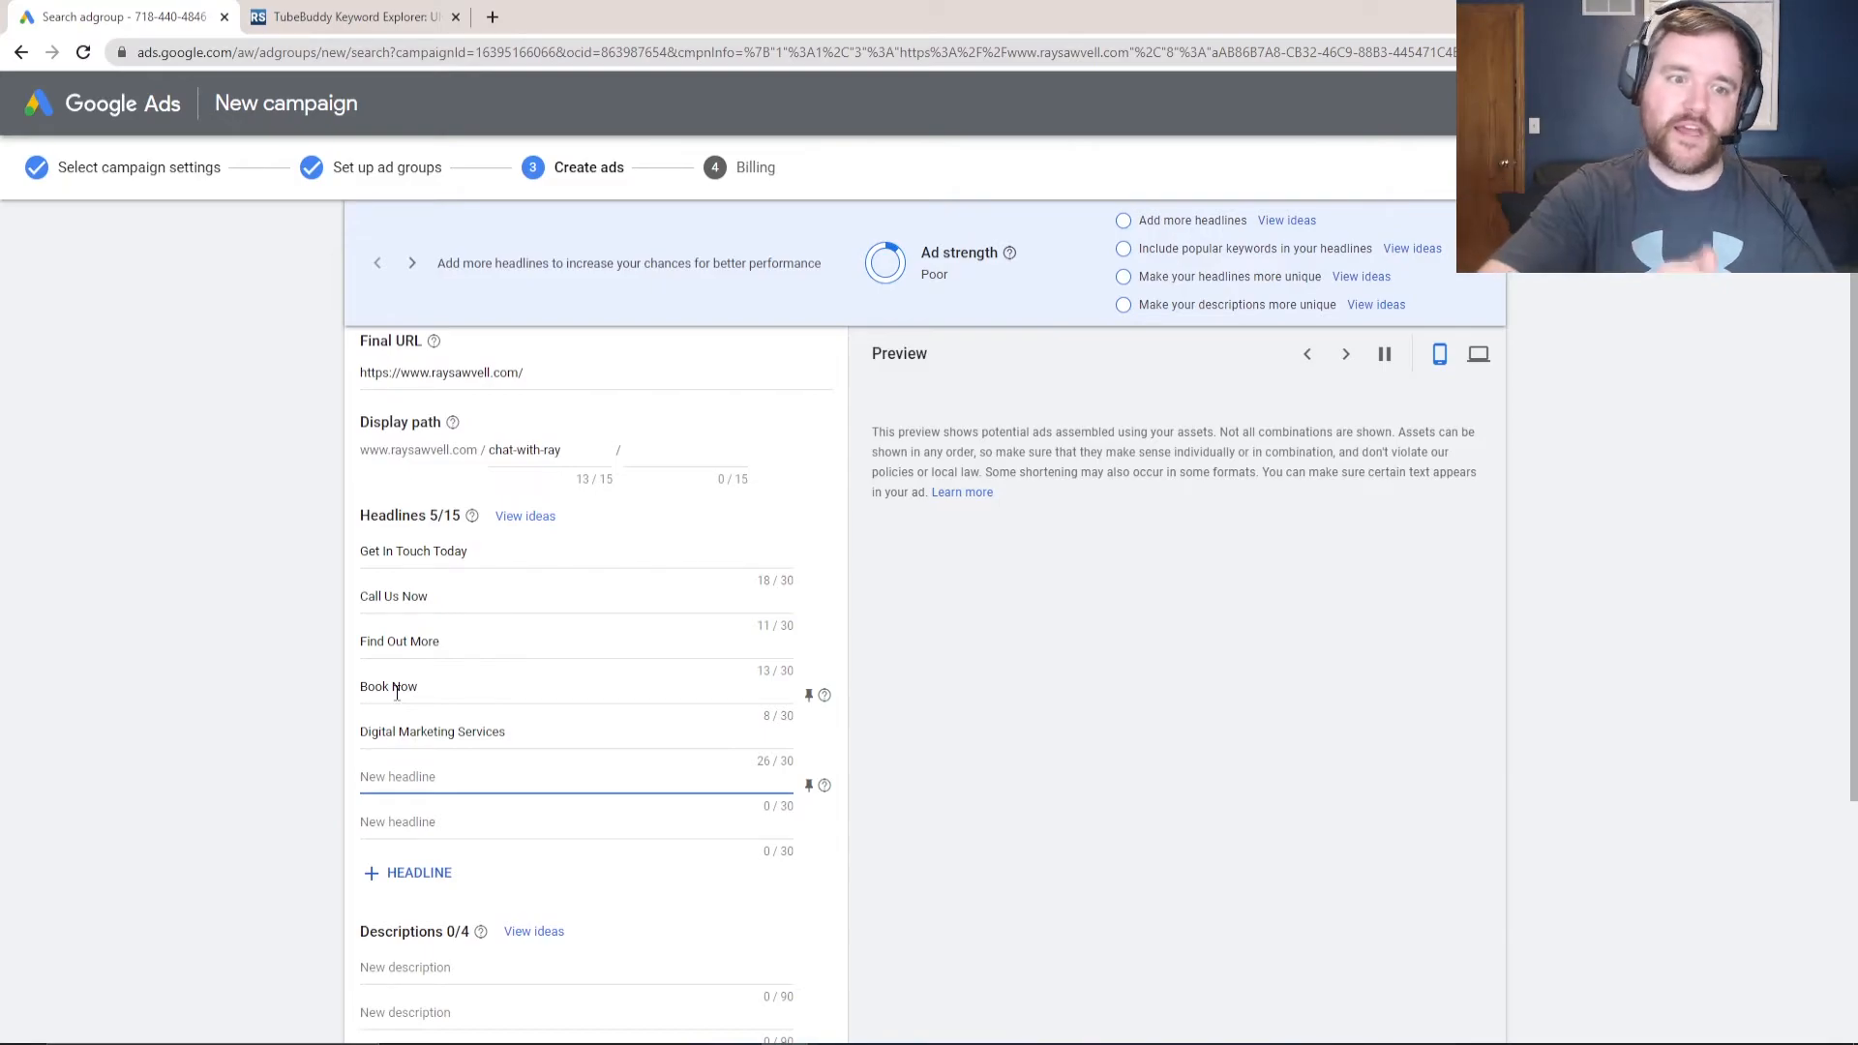
type("Digita")
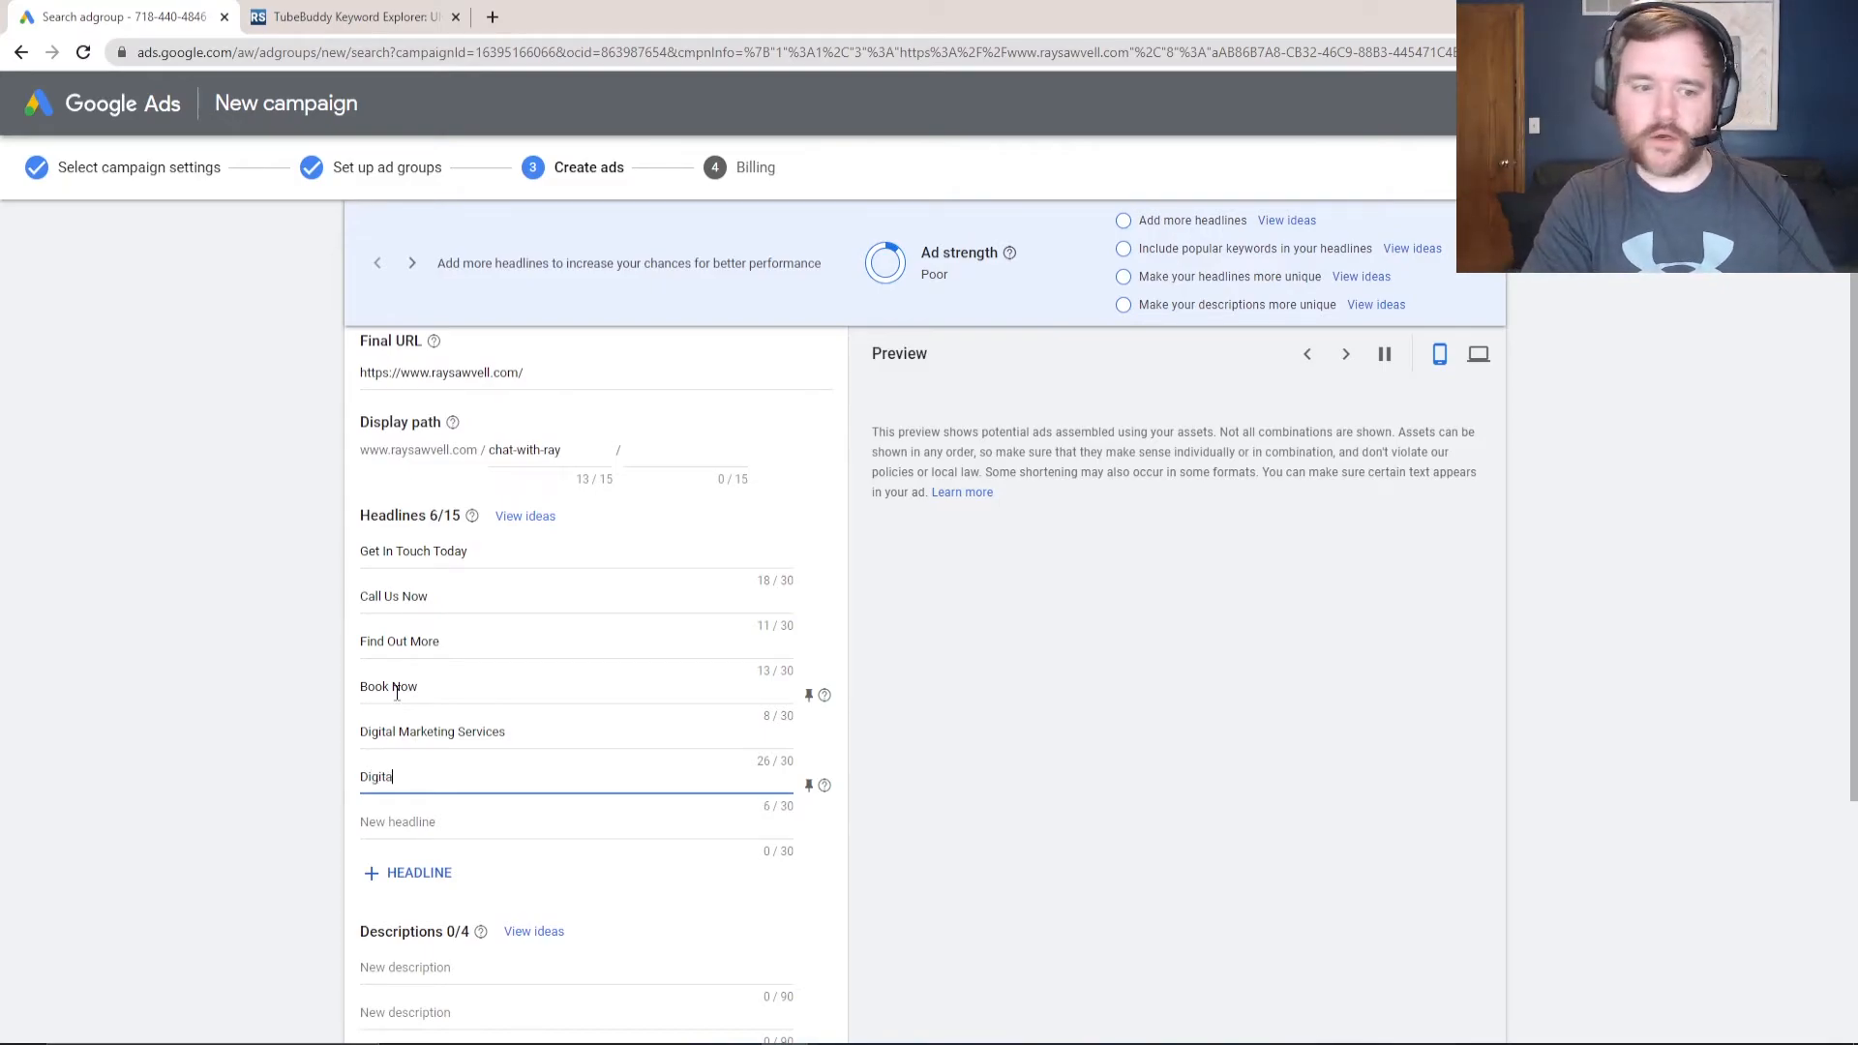
type("l Marketing Consulting")
key("Tab")
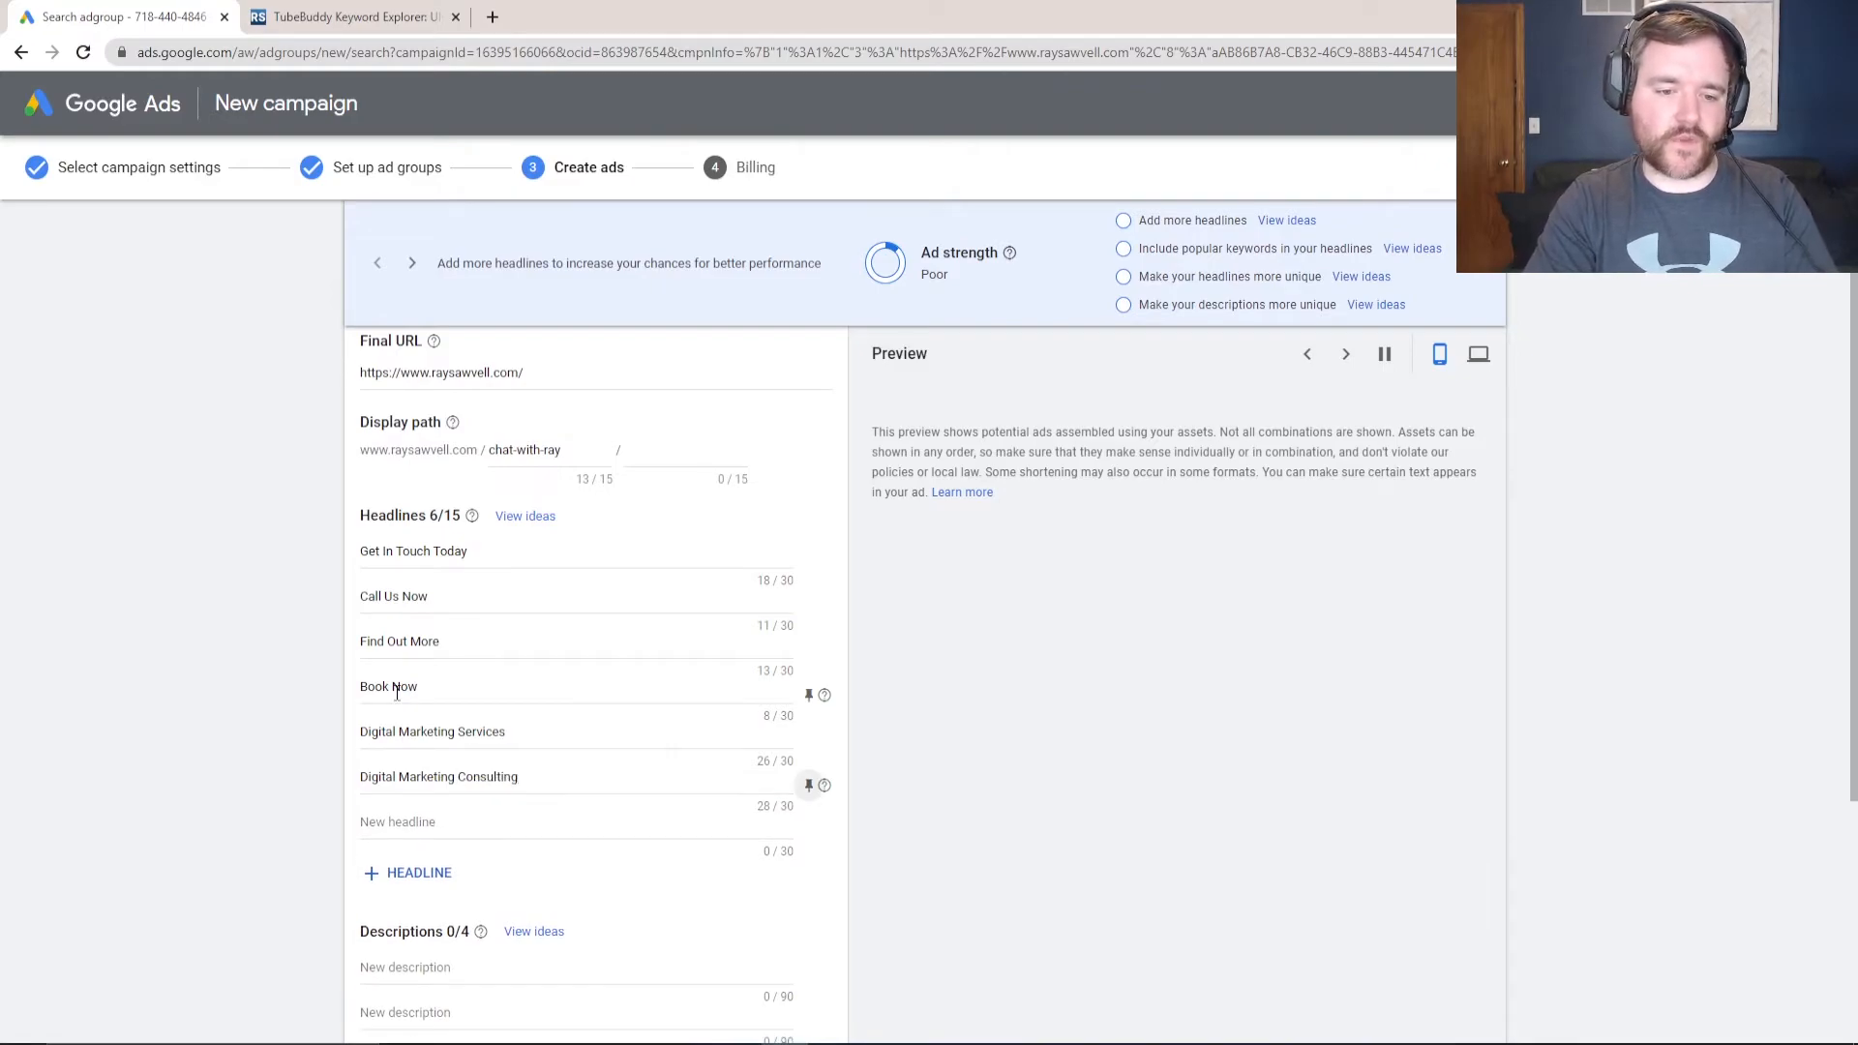
key("Tab")
type("Cal")
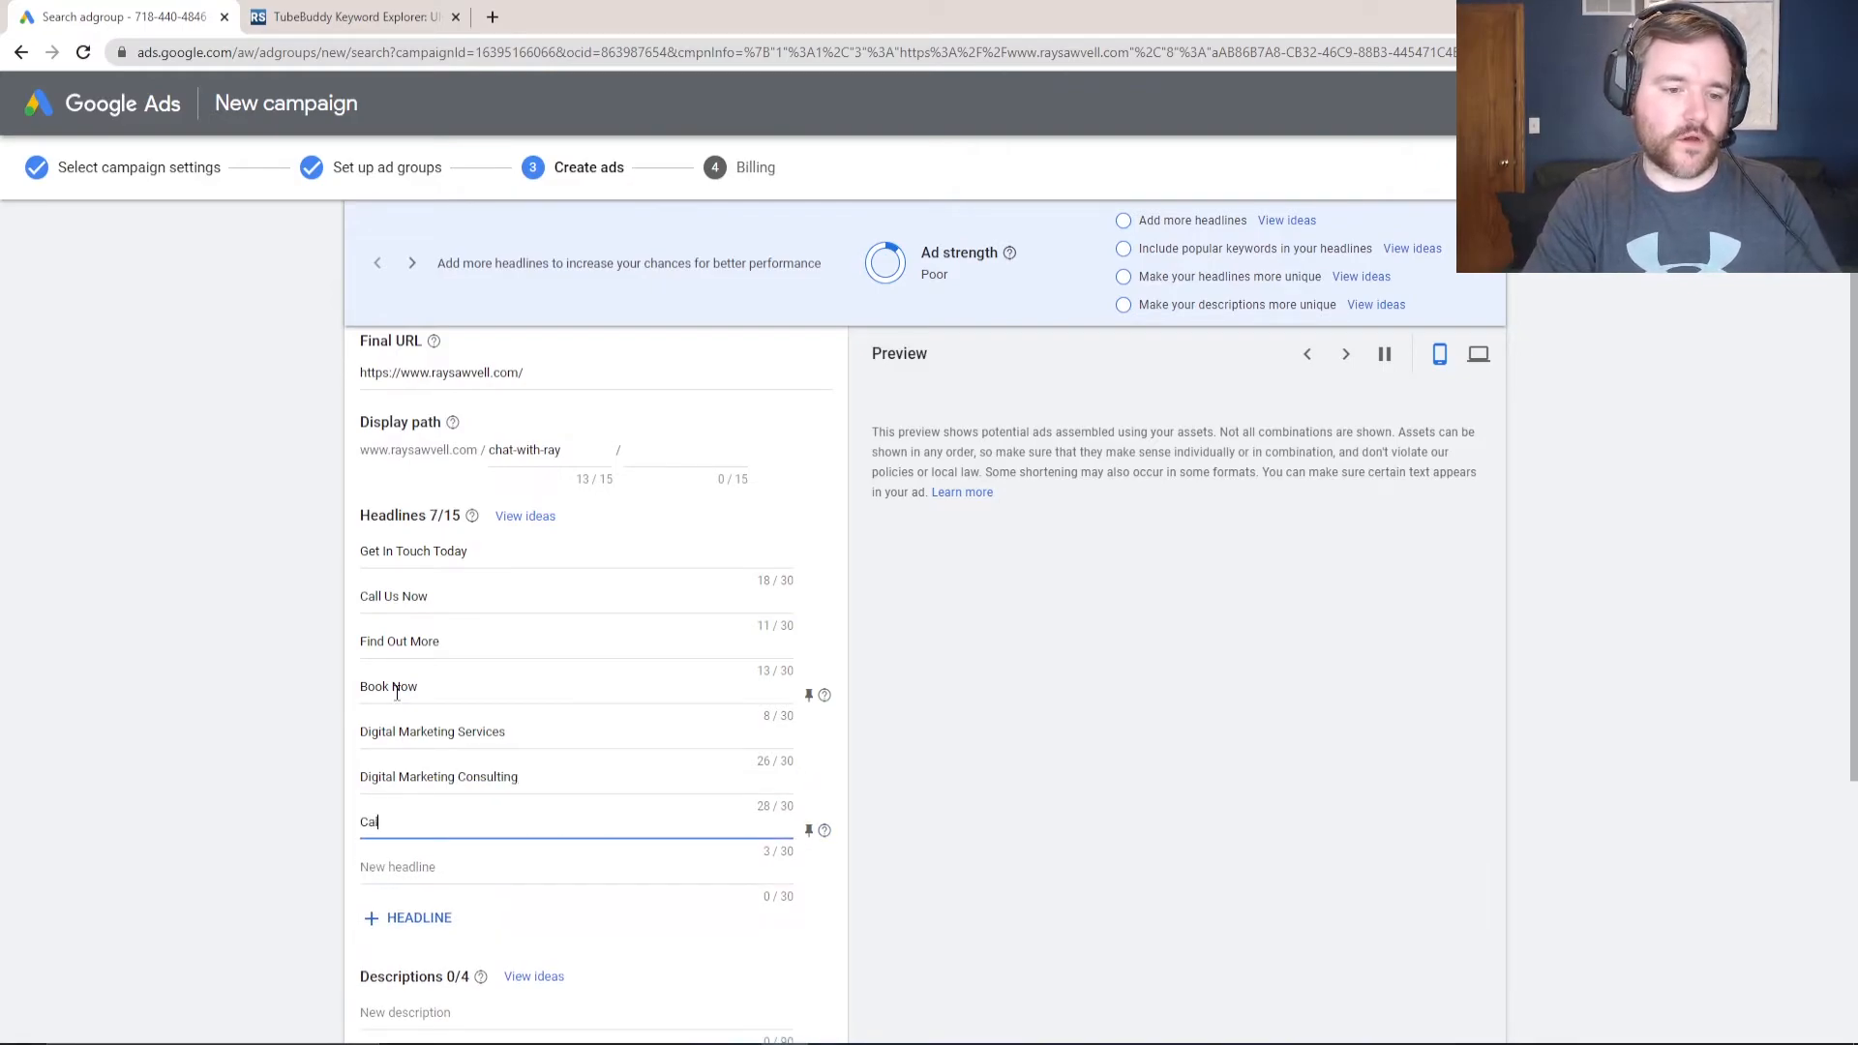
type("l Ray Today")
left_click(293, 707)
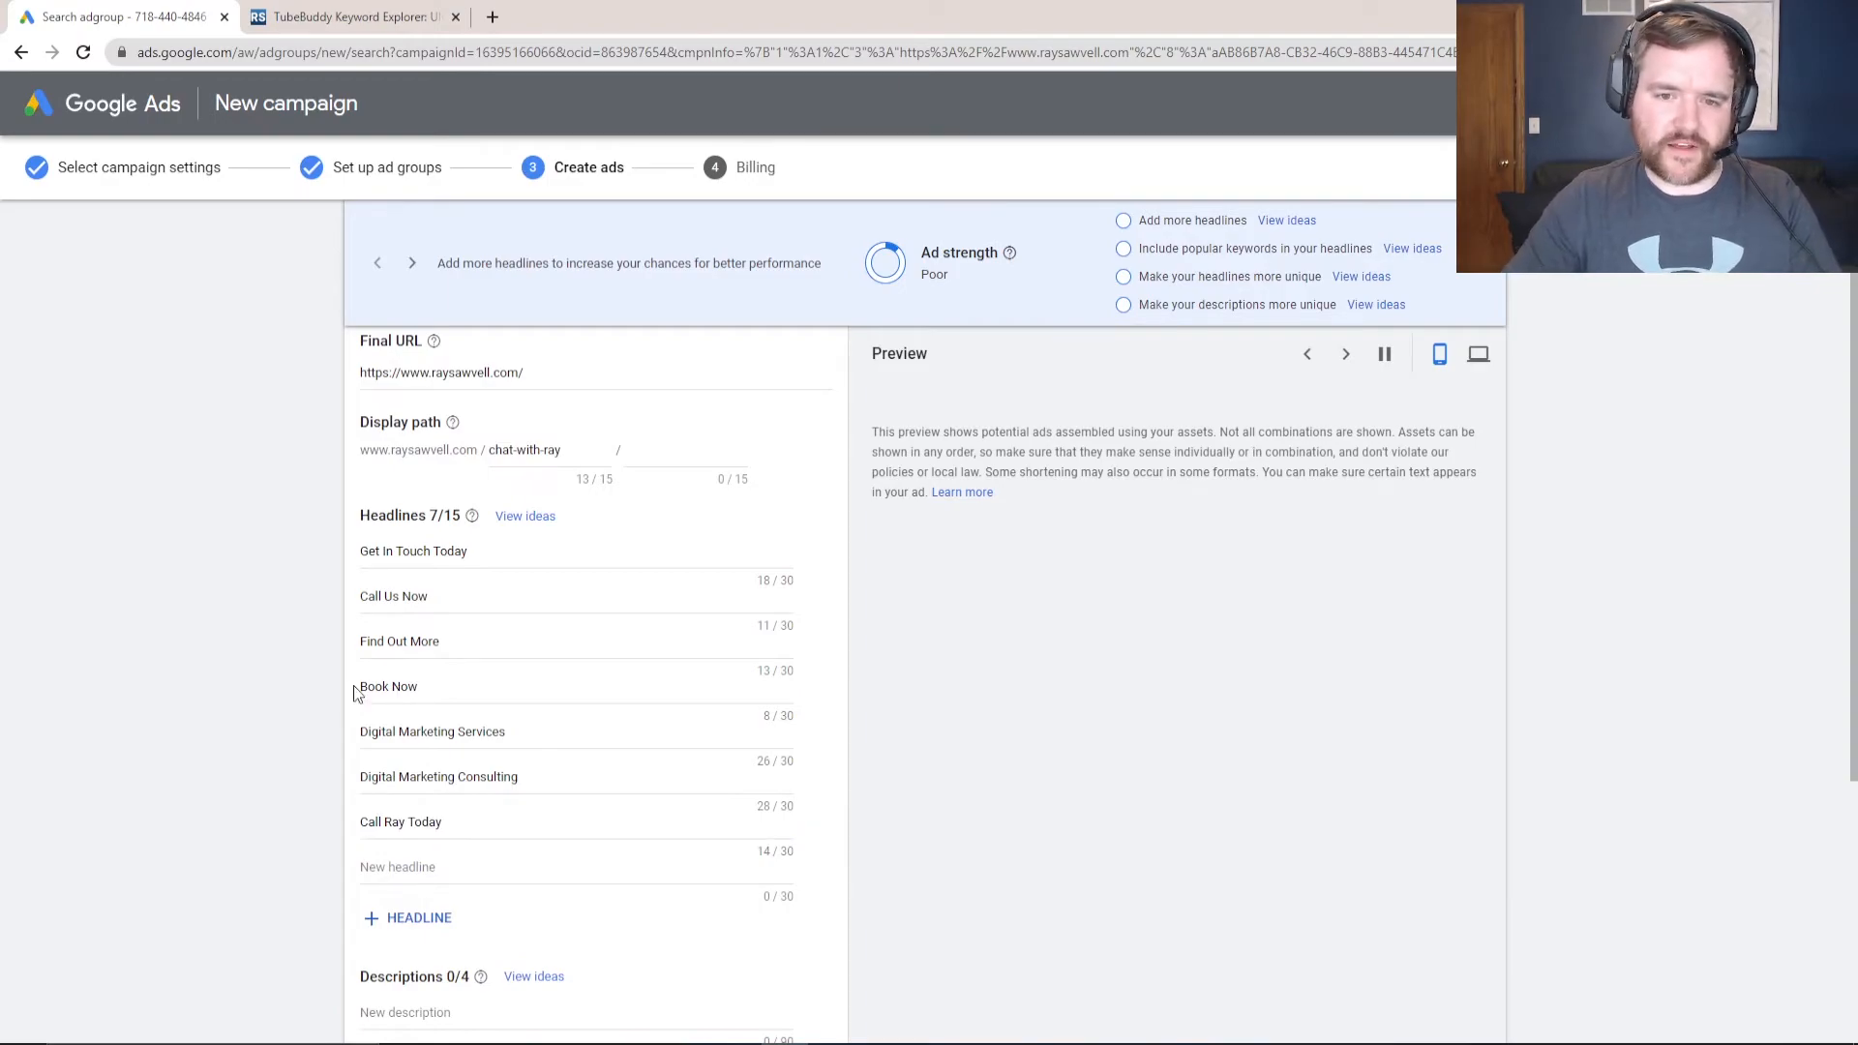
scroll(303, 682, "down", 1)
scroll(303, 683, "down", 2)
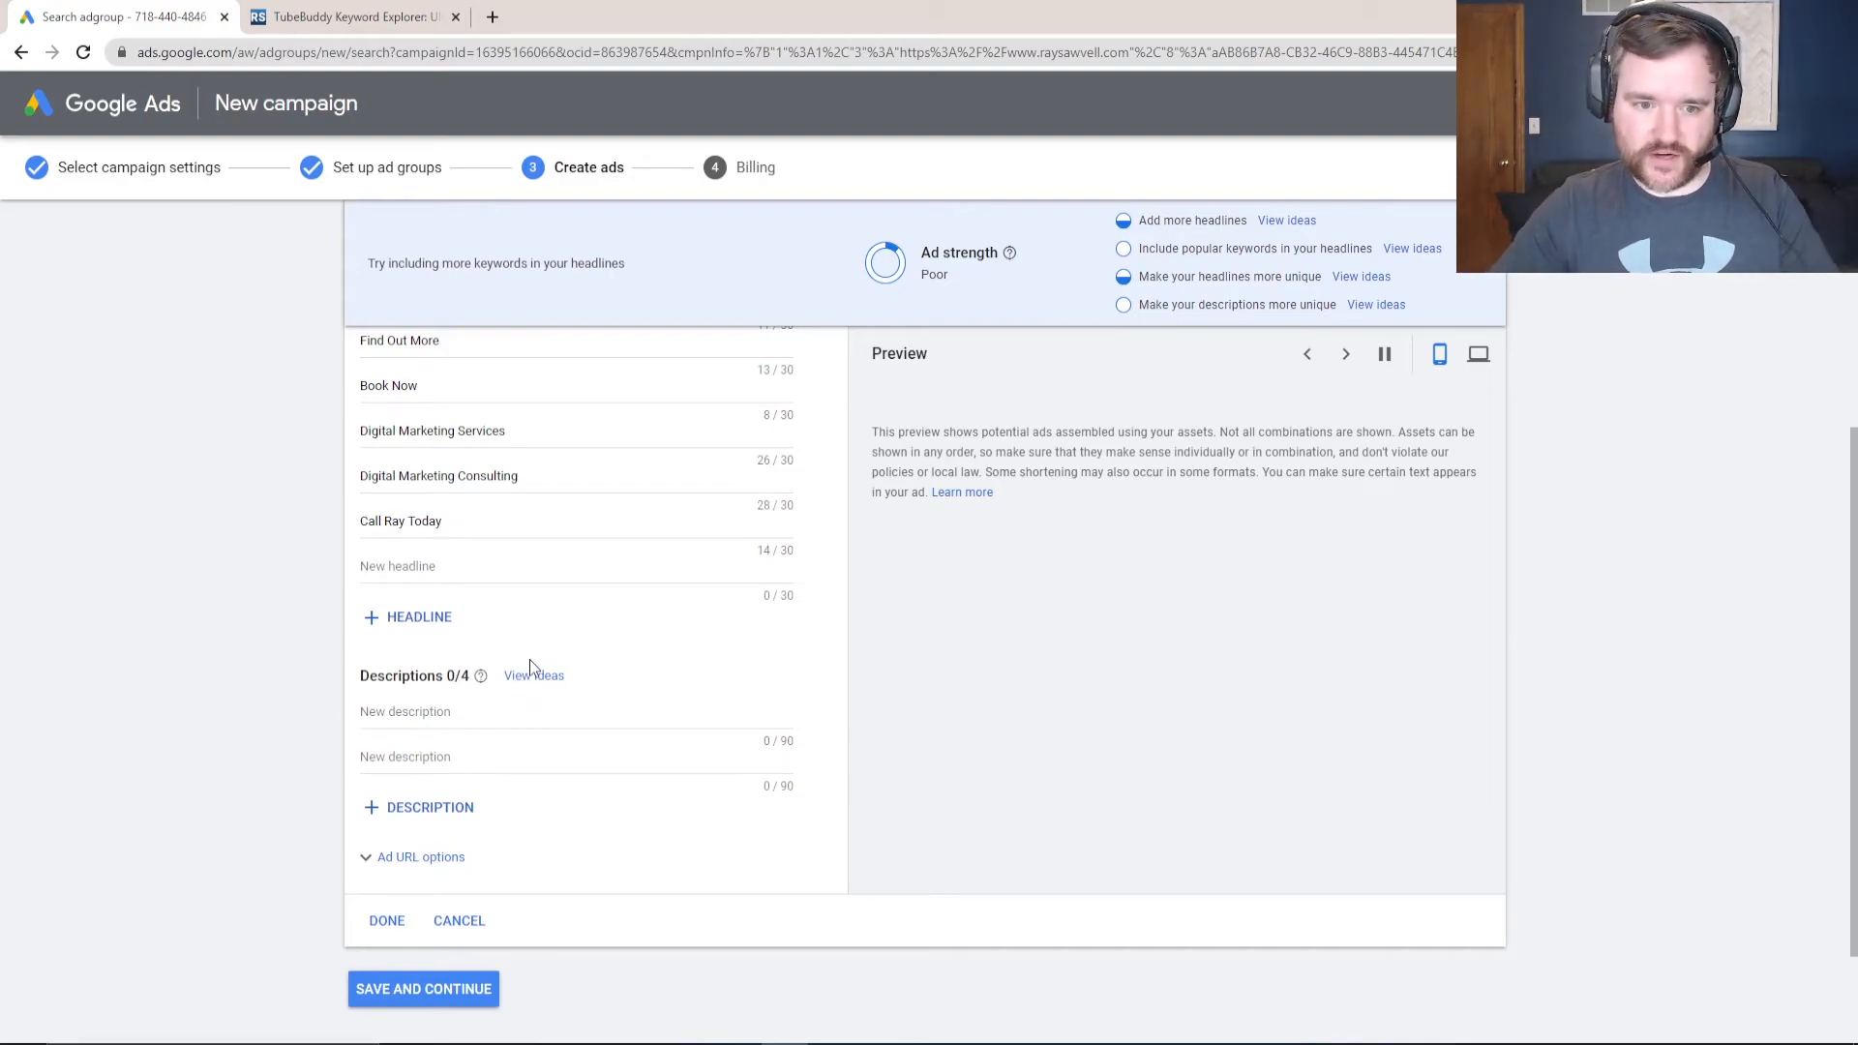
- Fill the three description fields using the description ideas, reaching Average ad strength
left_click(533, 677)
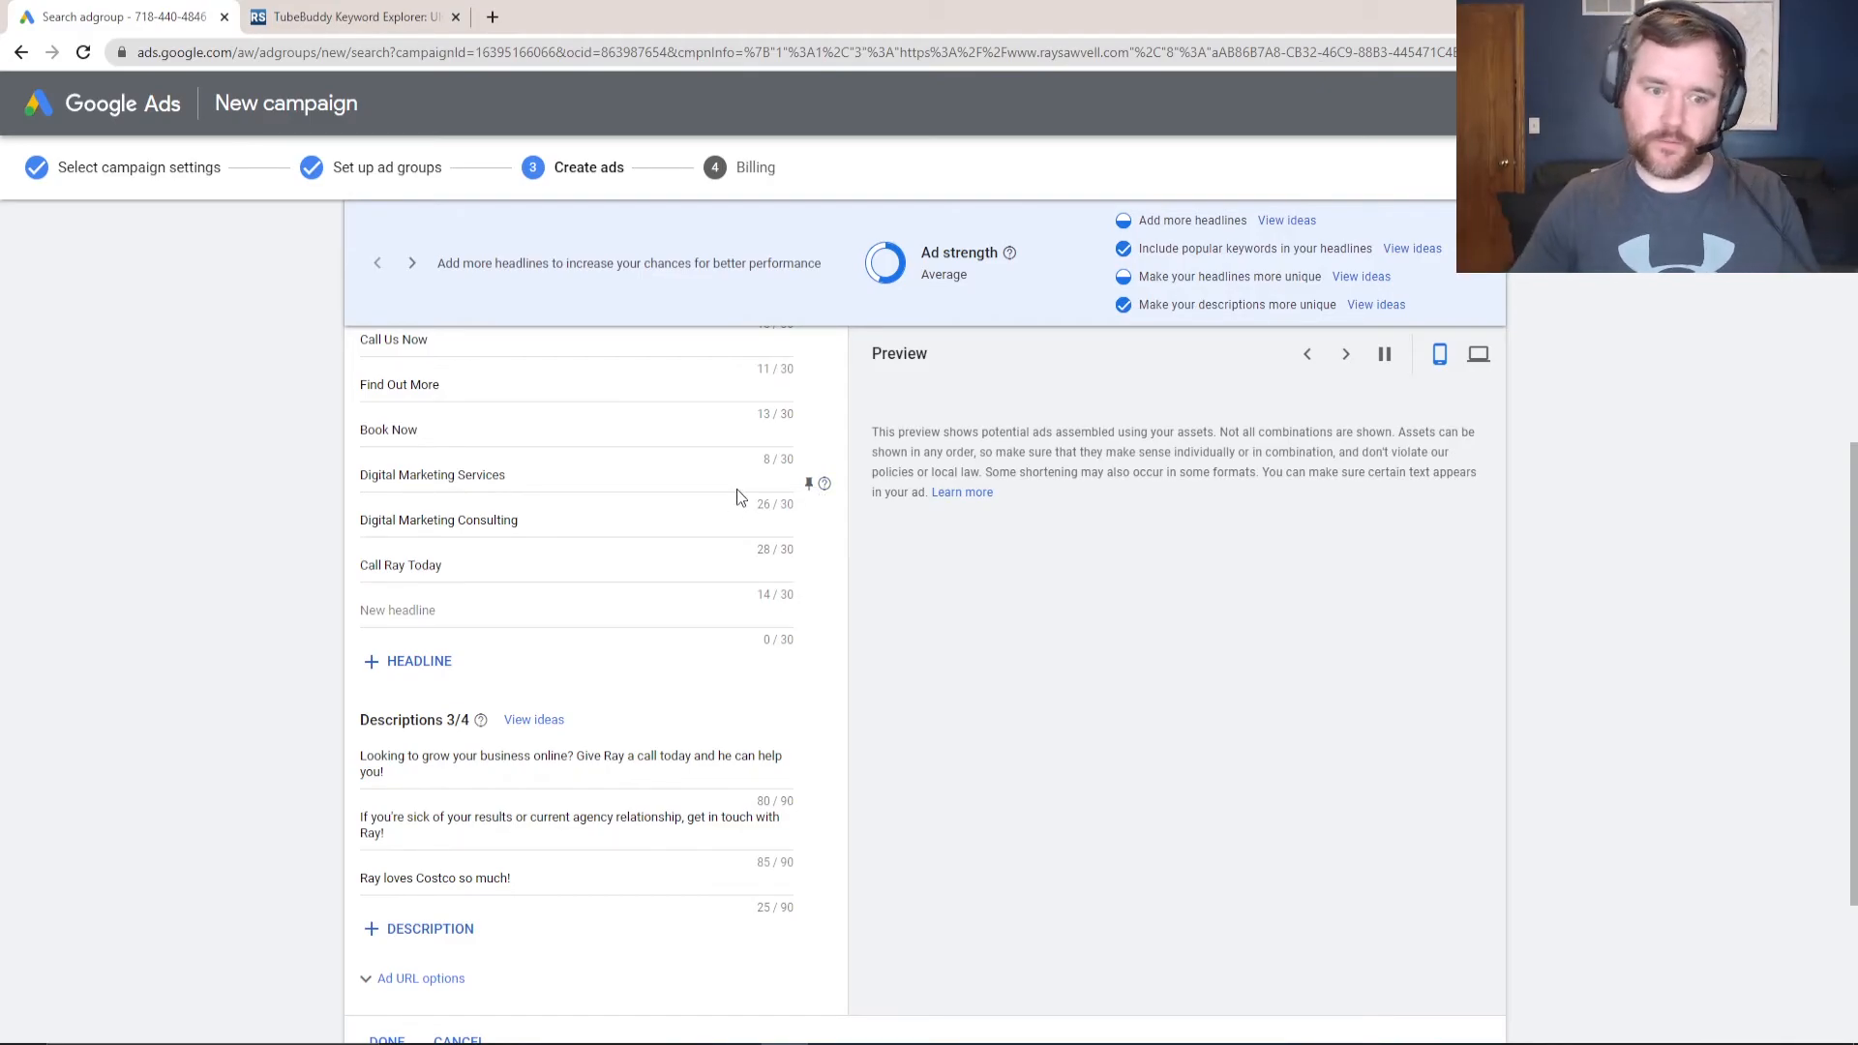
left_click(407, 758)
left_click_drag(411, 758, 413, 754)
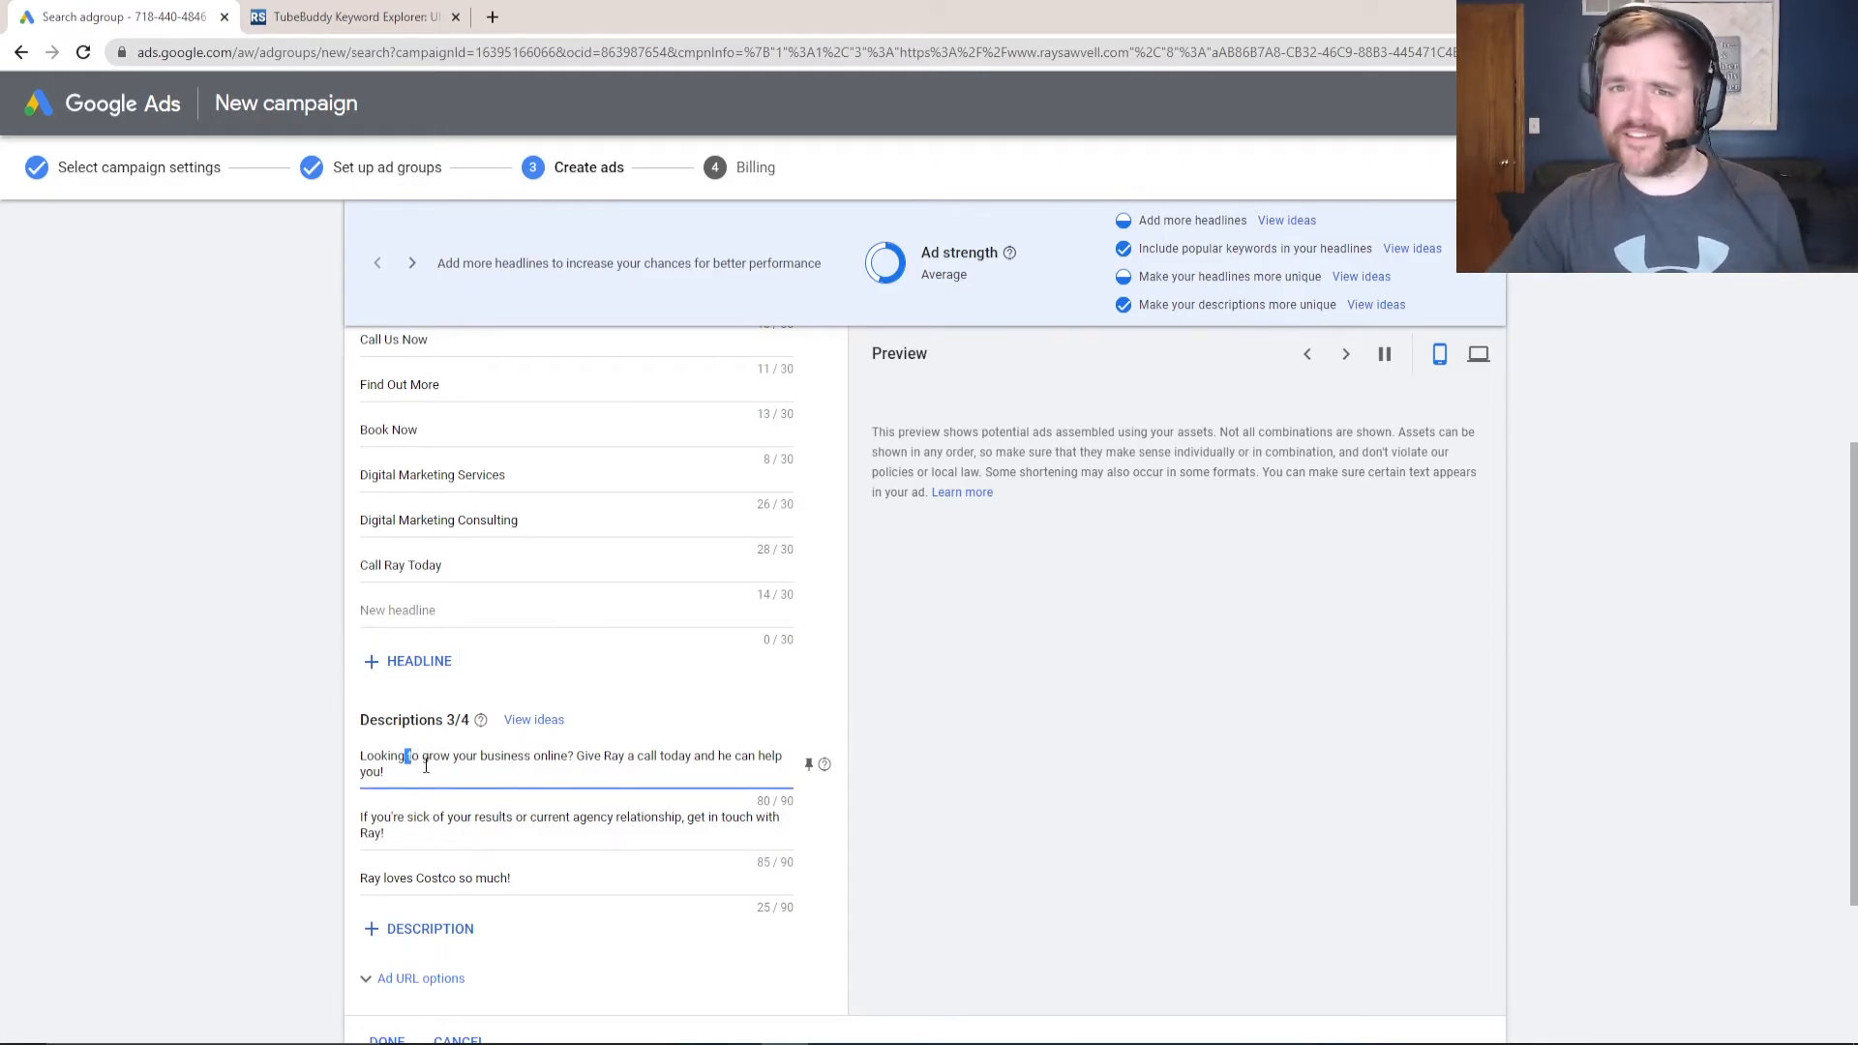
left_click(416, 878)
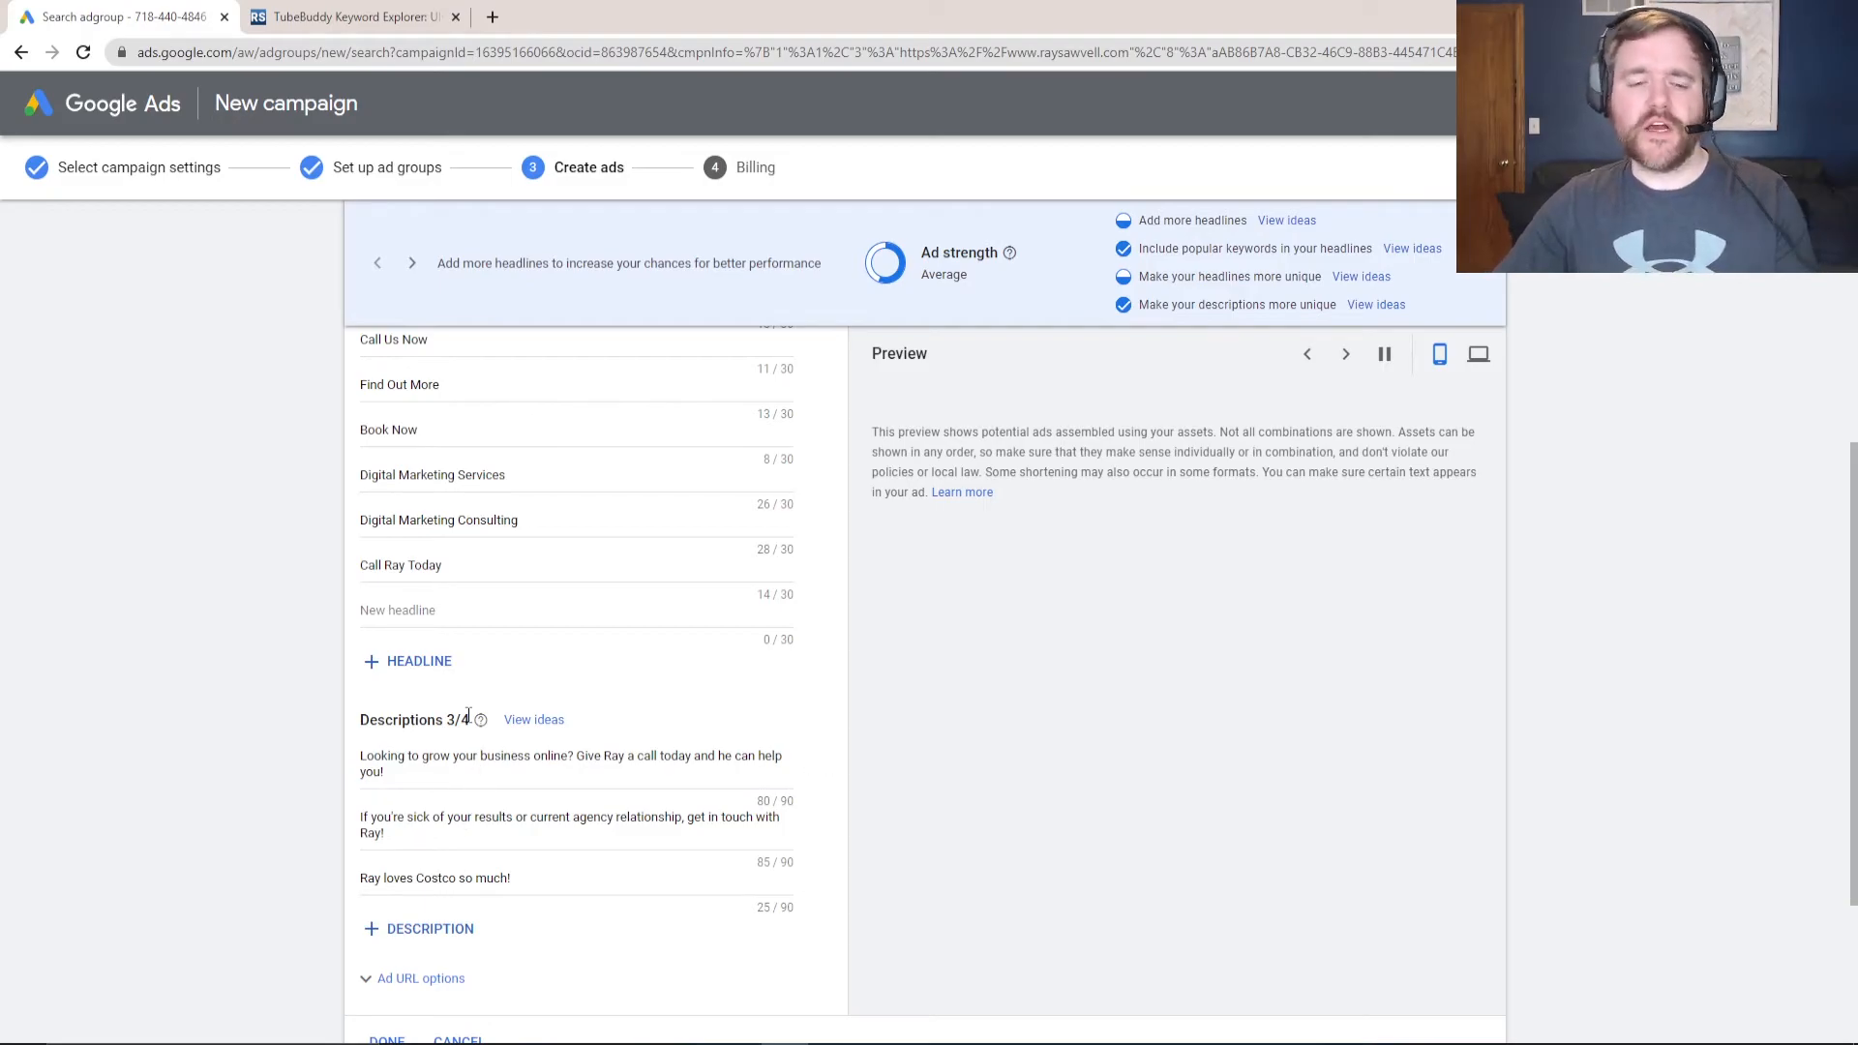
left_click_drag(381, 756, 459, 756)
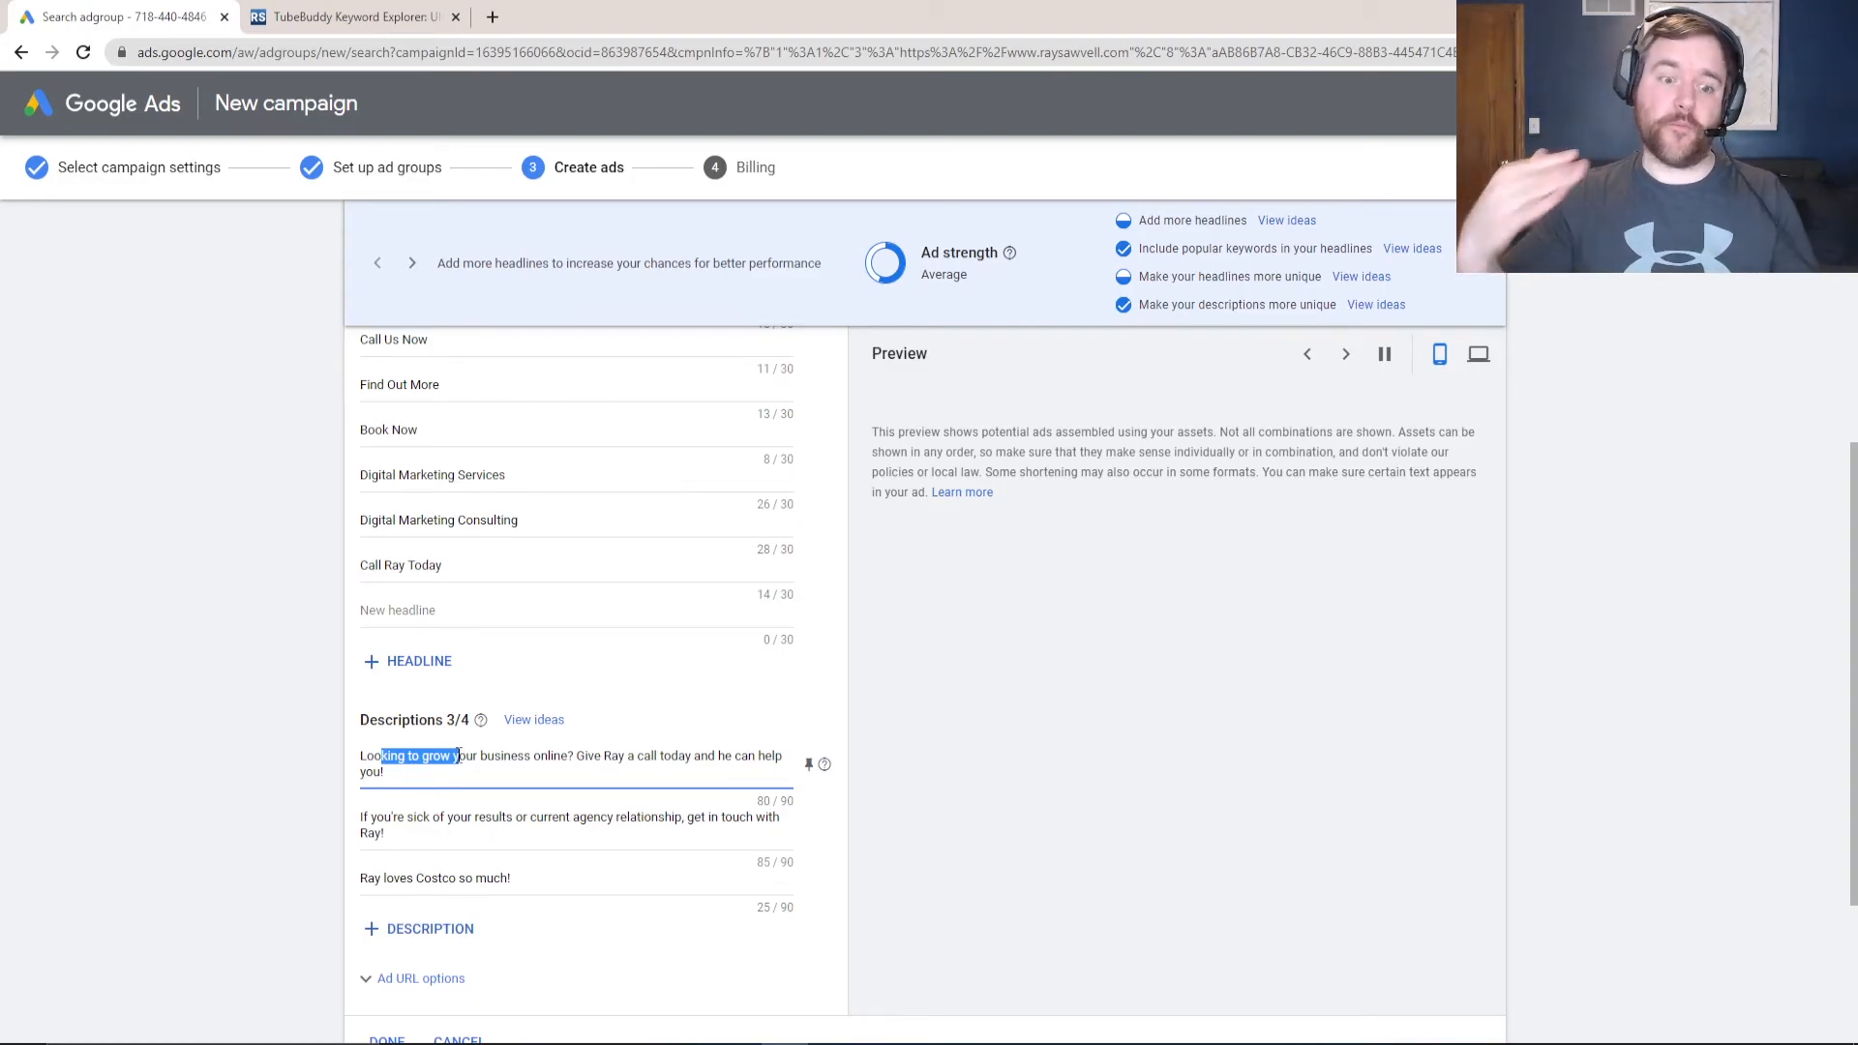
scroll(282, 778, "down", 1)
scroll(392, 606, "up", 7)
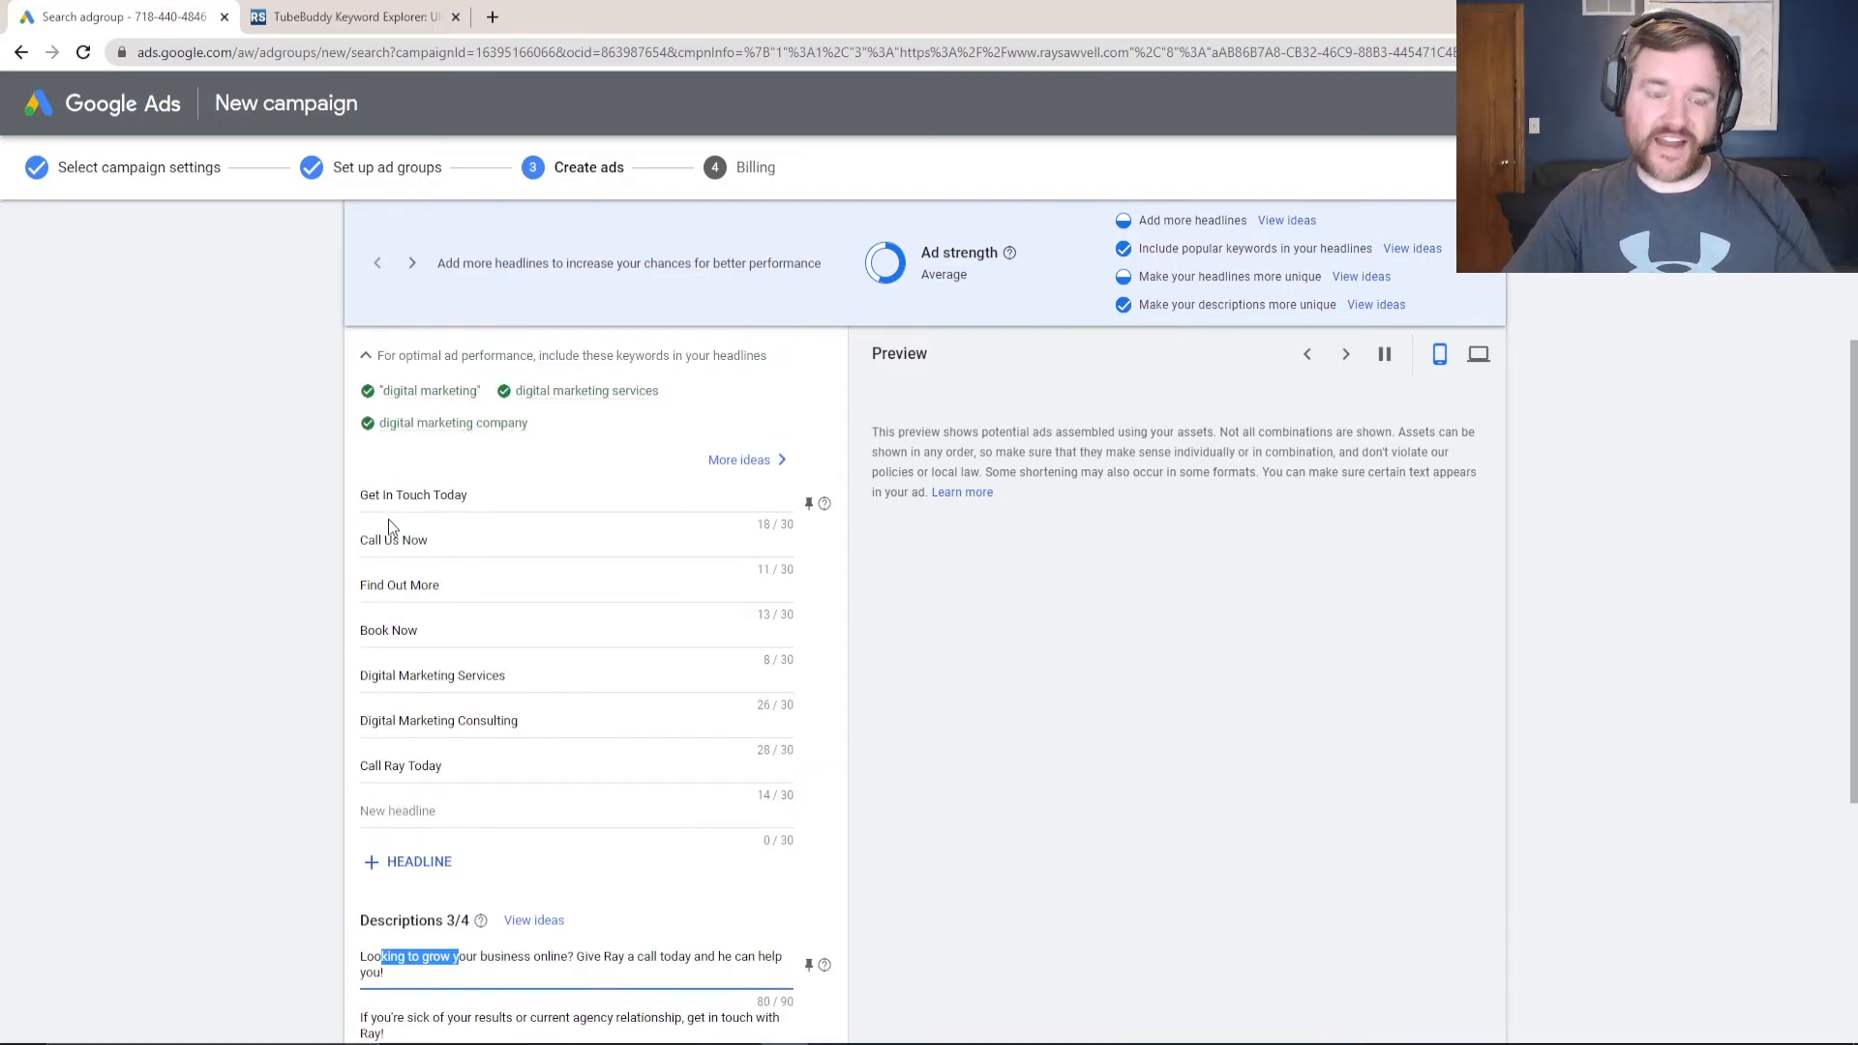
scroll(408, 513, "down", 3)
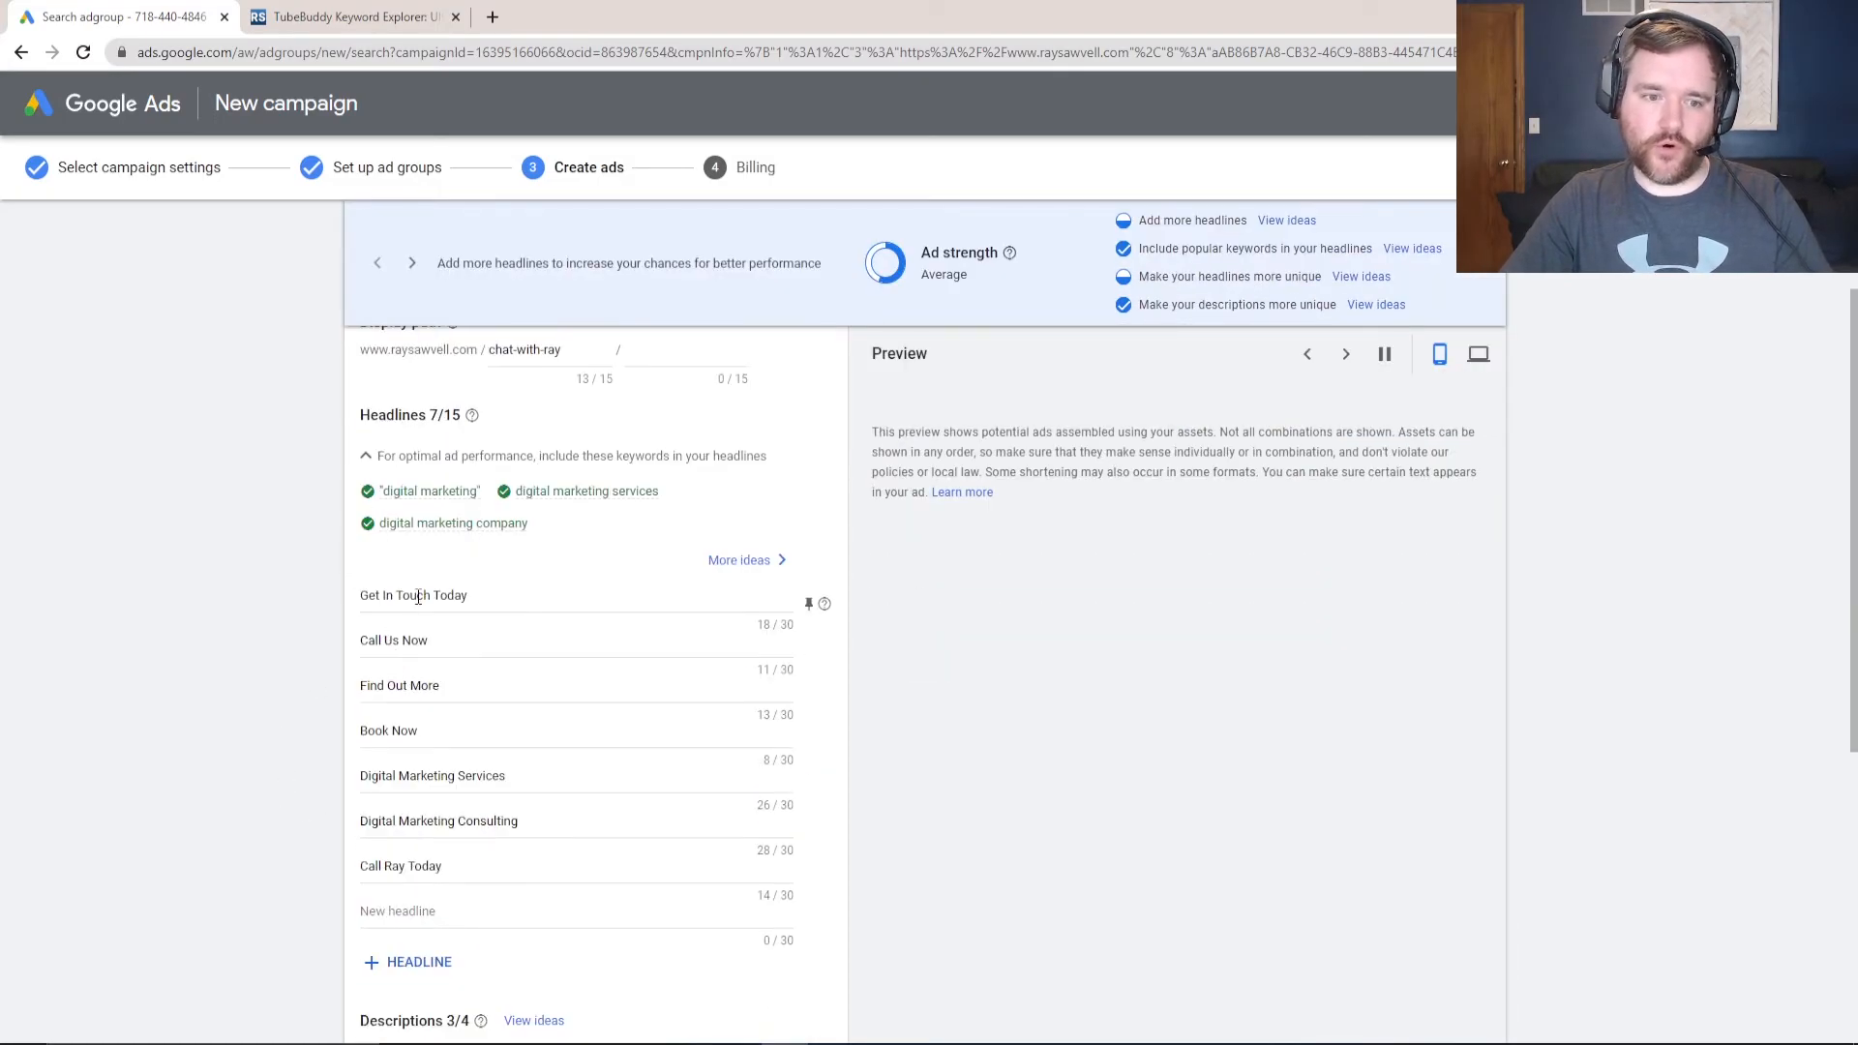
scroll(416, 605, "down", 3)
scroll(430, 704, "down", 1)
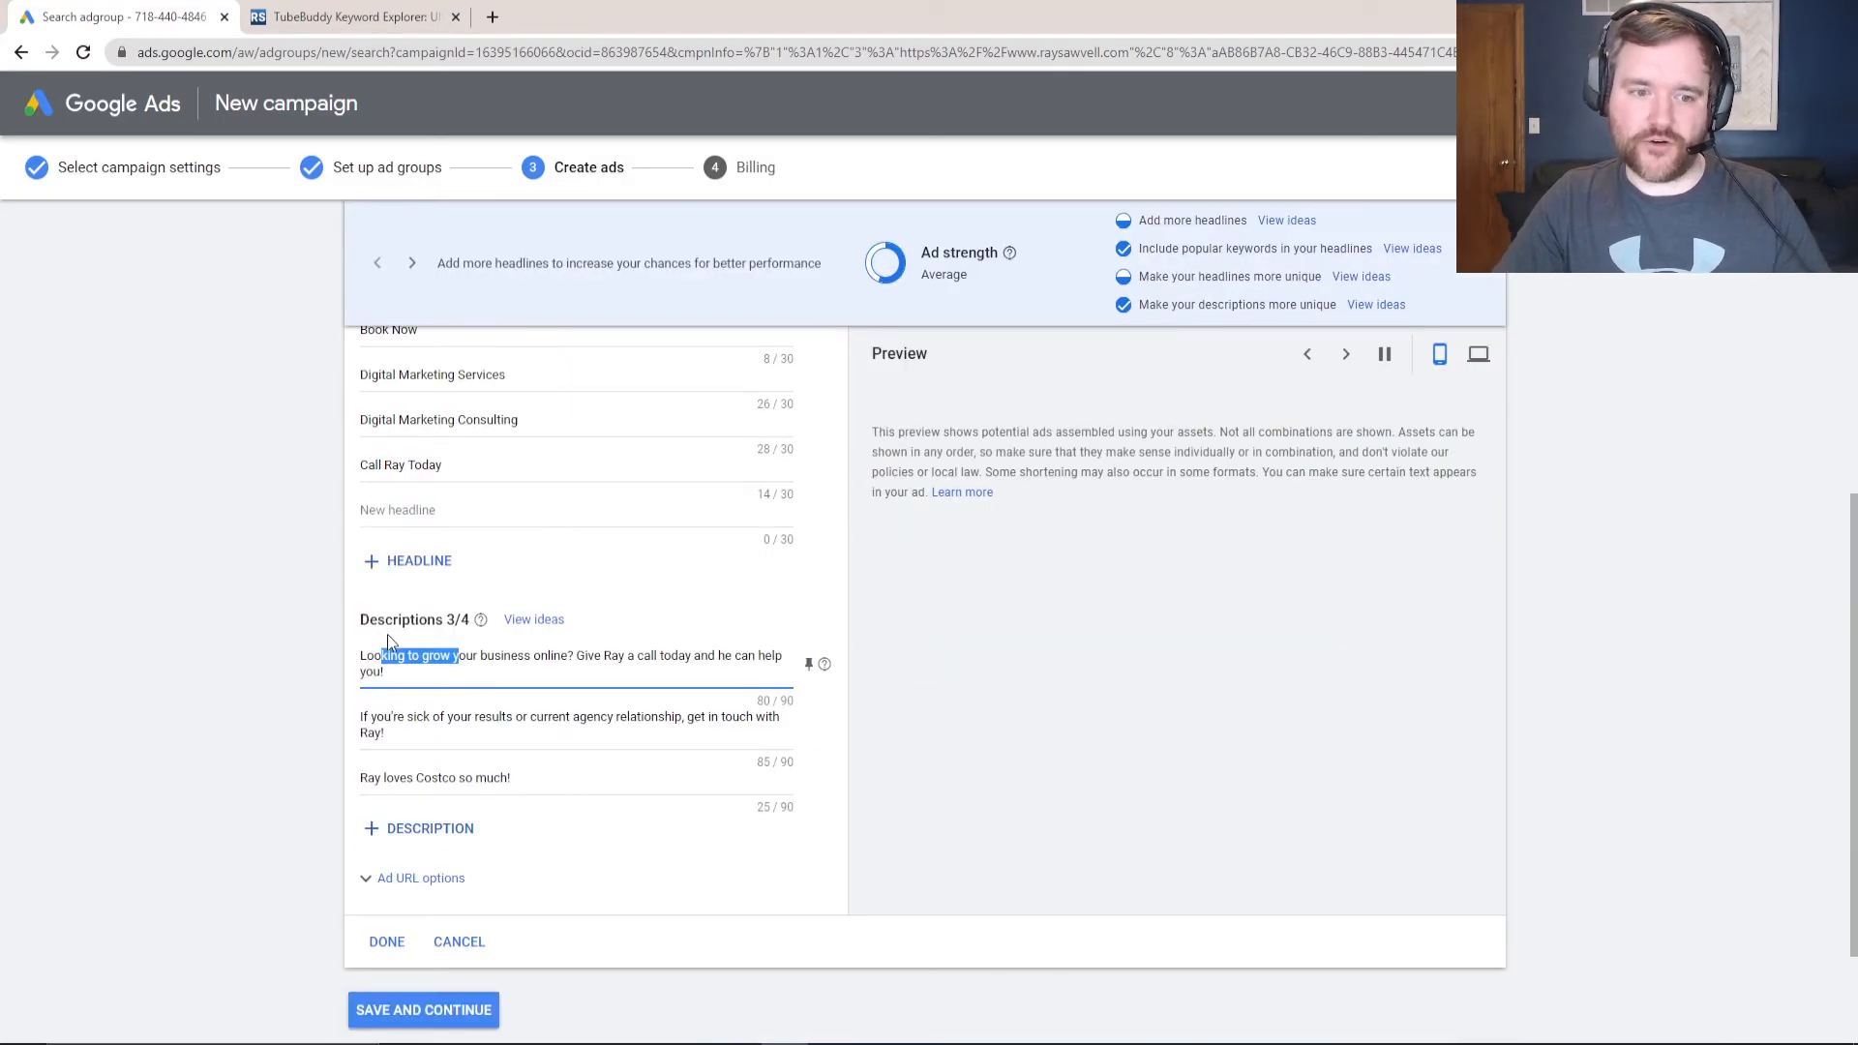
- Finish the ad and save through billing to the 'Congrats! You're all done.' page
left_click(386, 944)
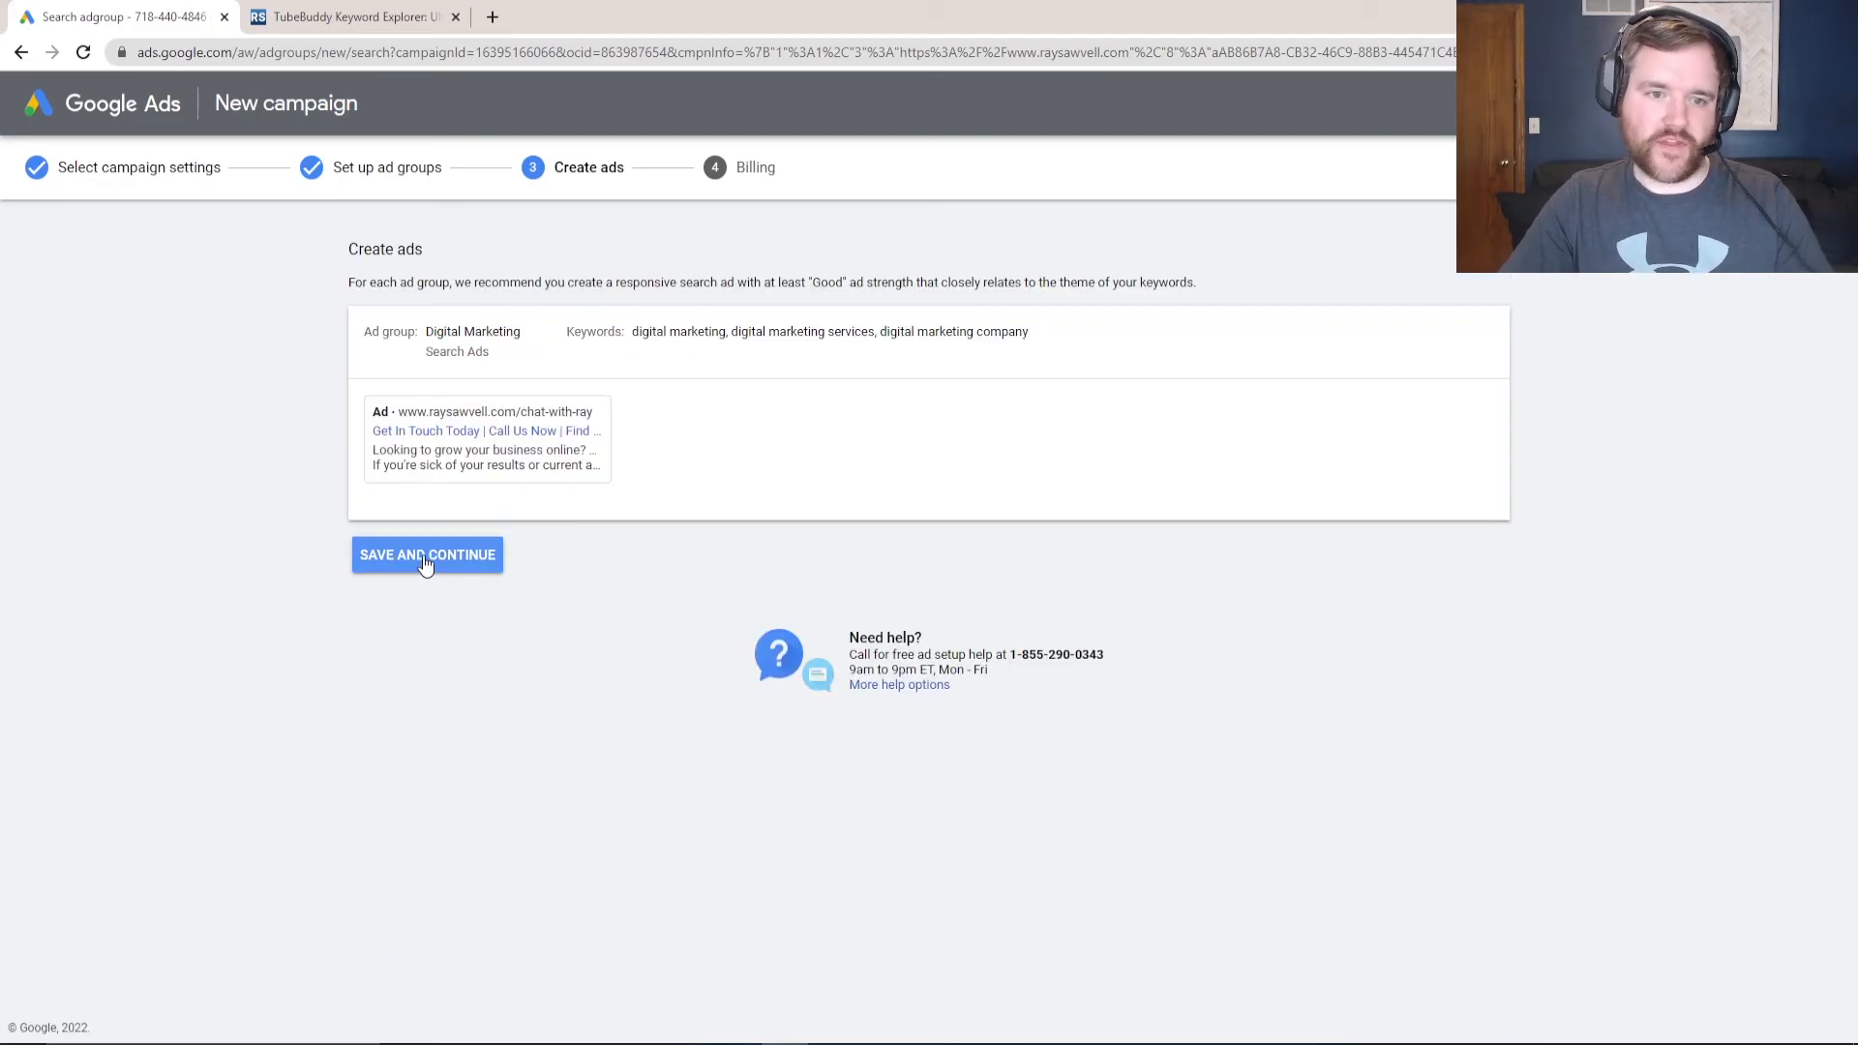
mouse_move(503, 457)
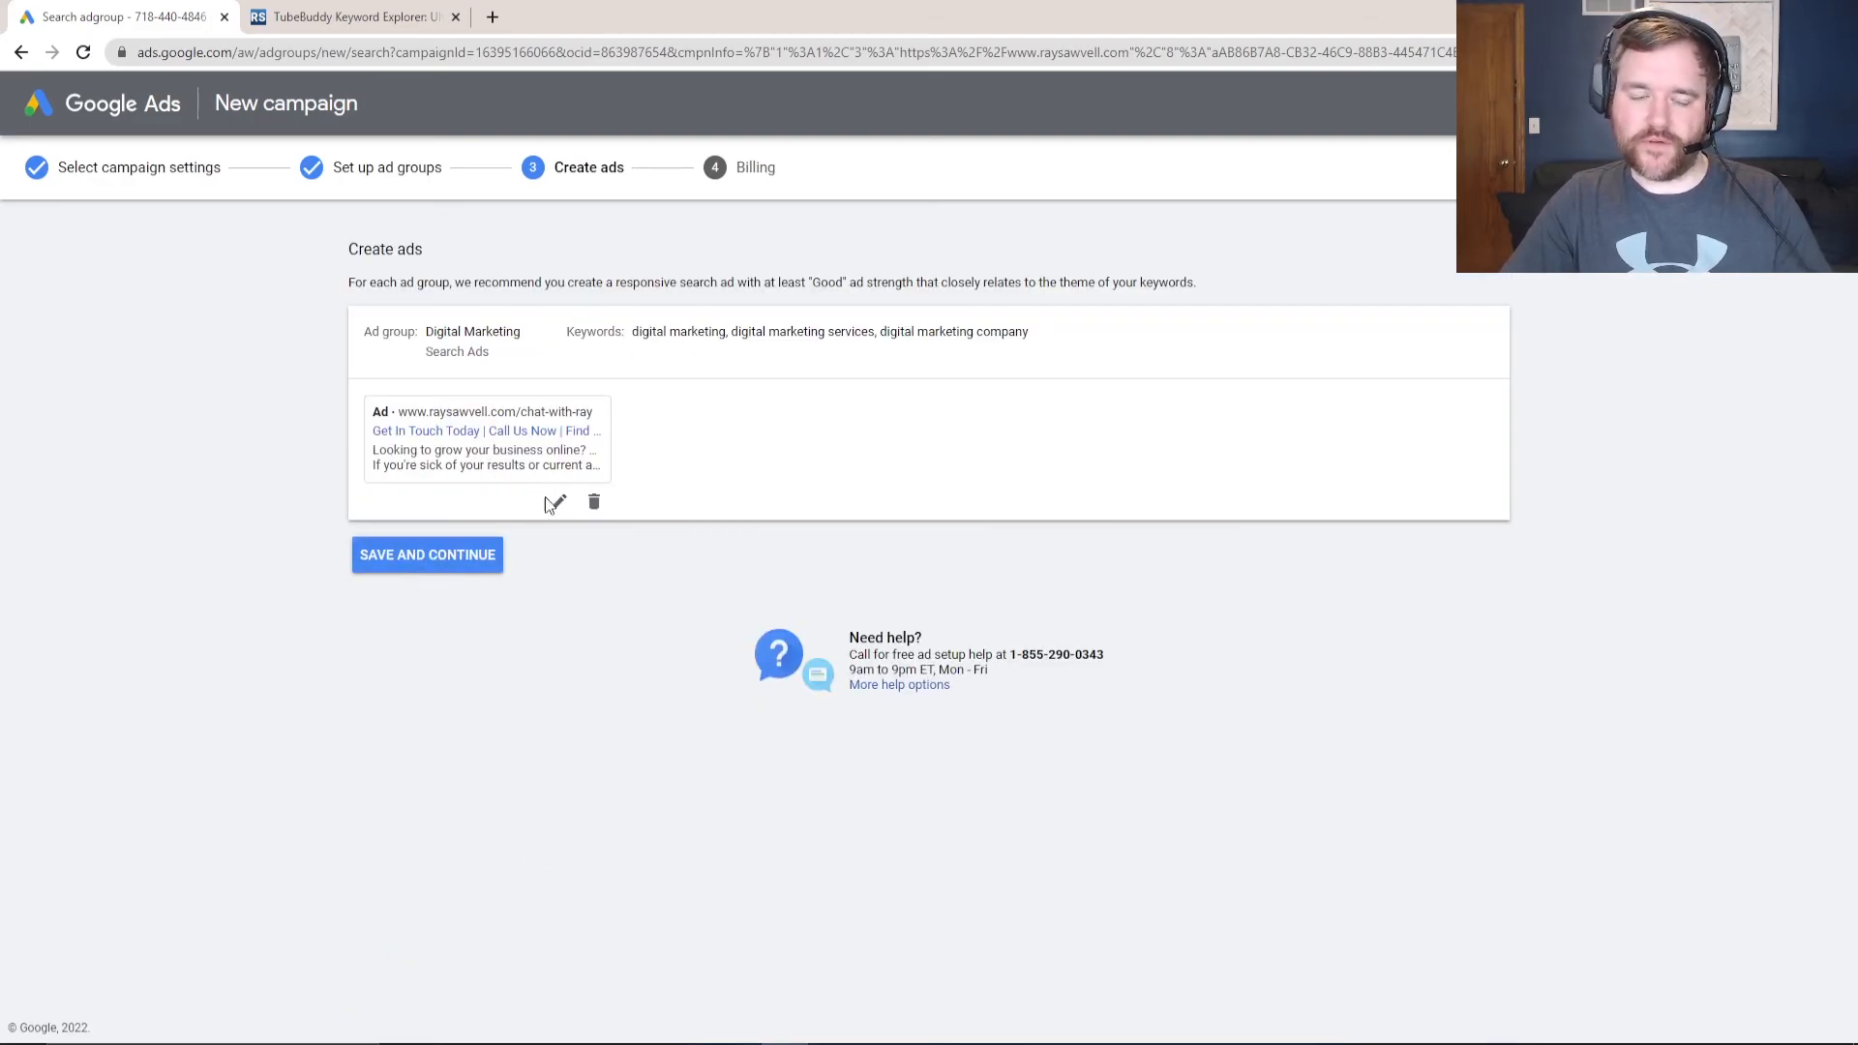
left_click(443, 555)
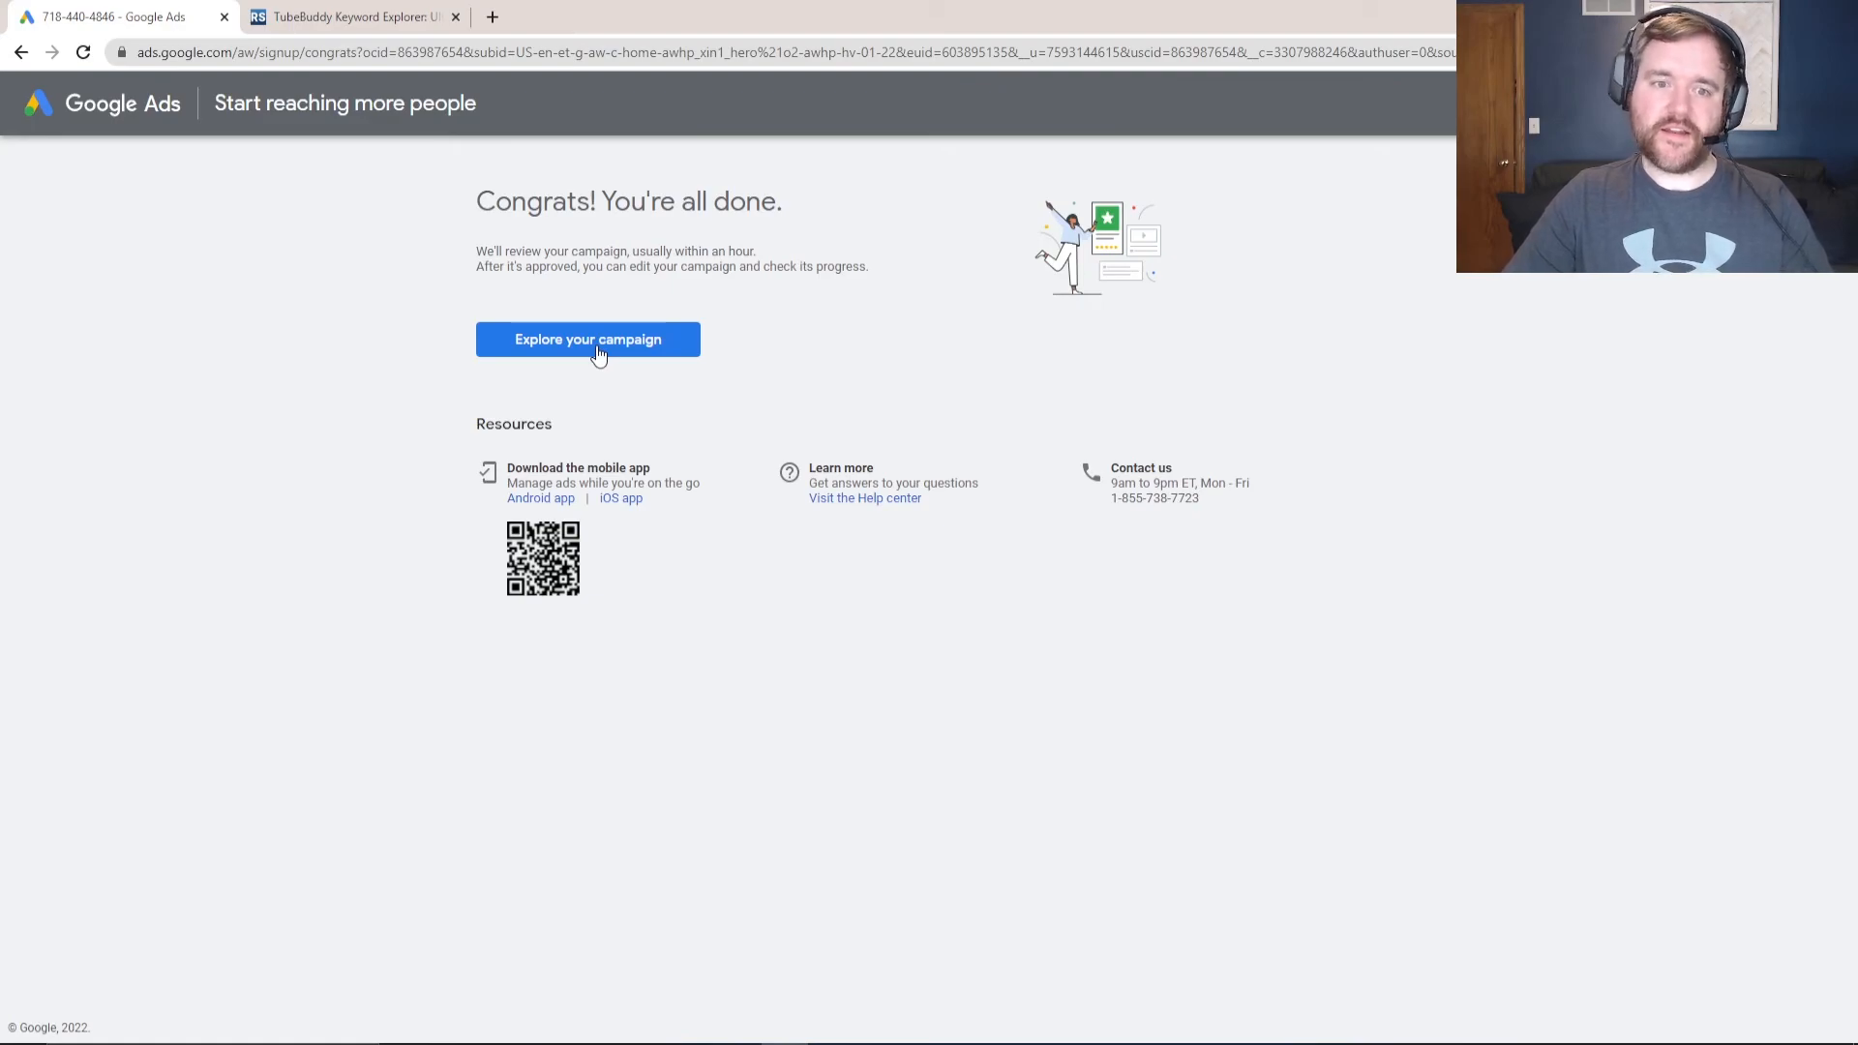
- Open the campaign overview and switch the Search Ads campaign from Enabled to Paused
left_click(592, 341)
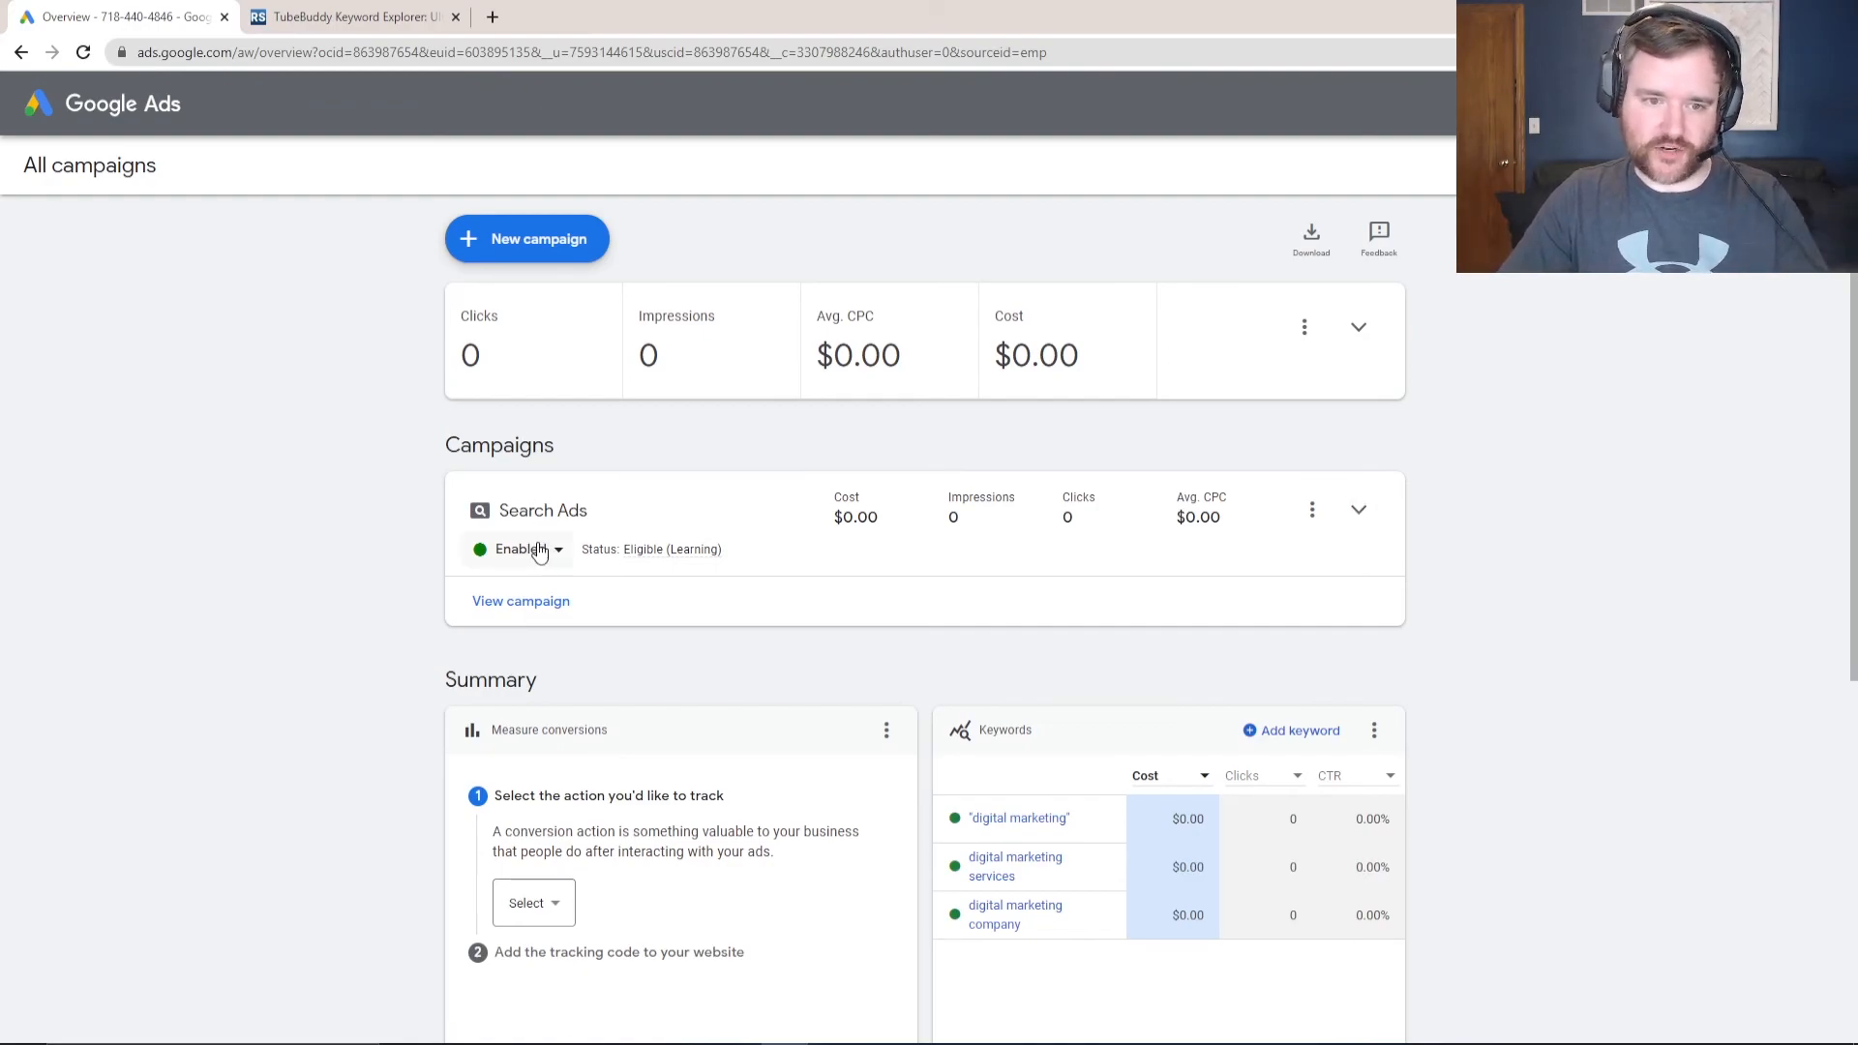
left_click(539, 552)
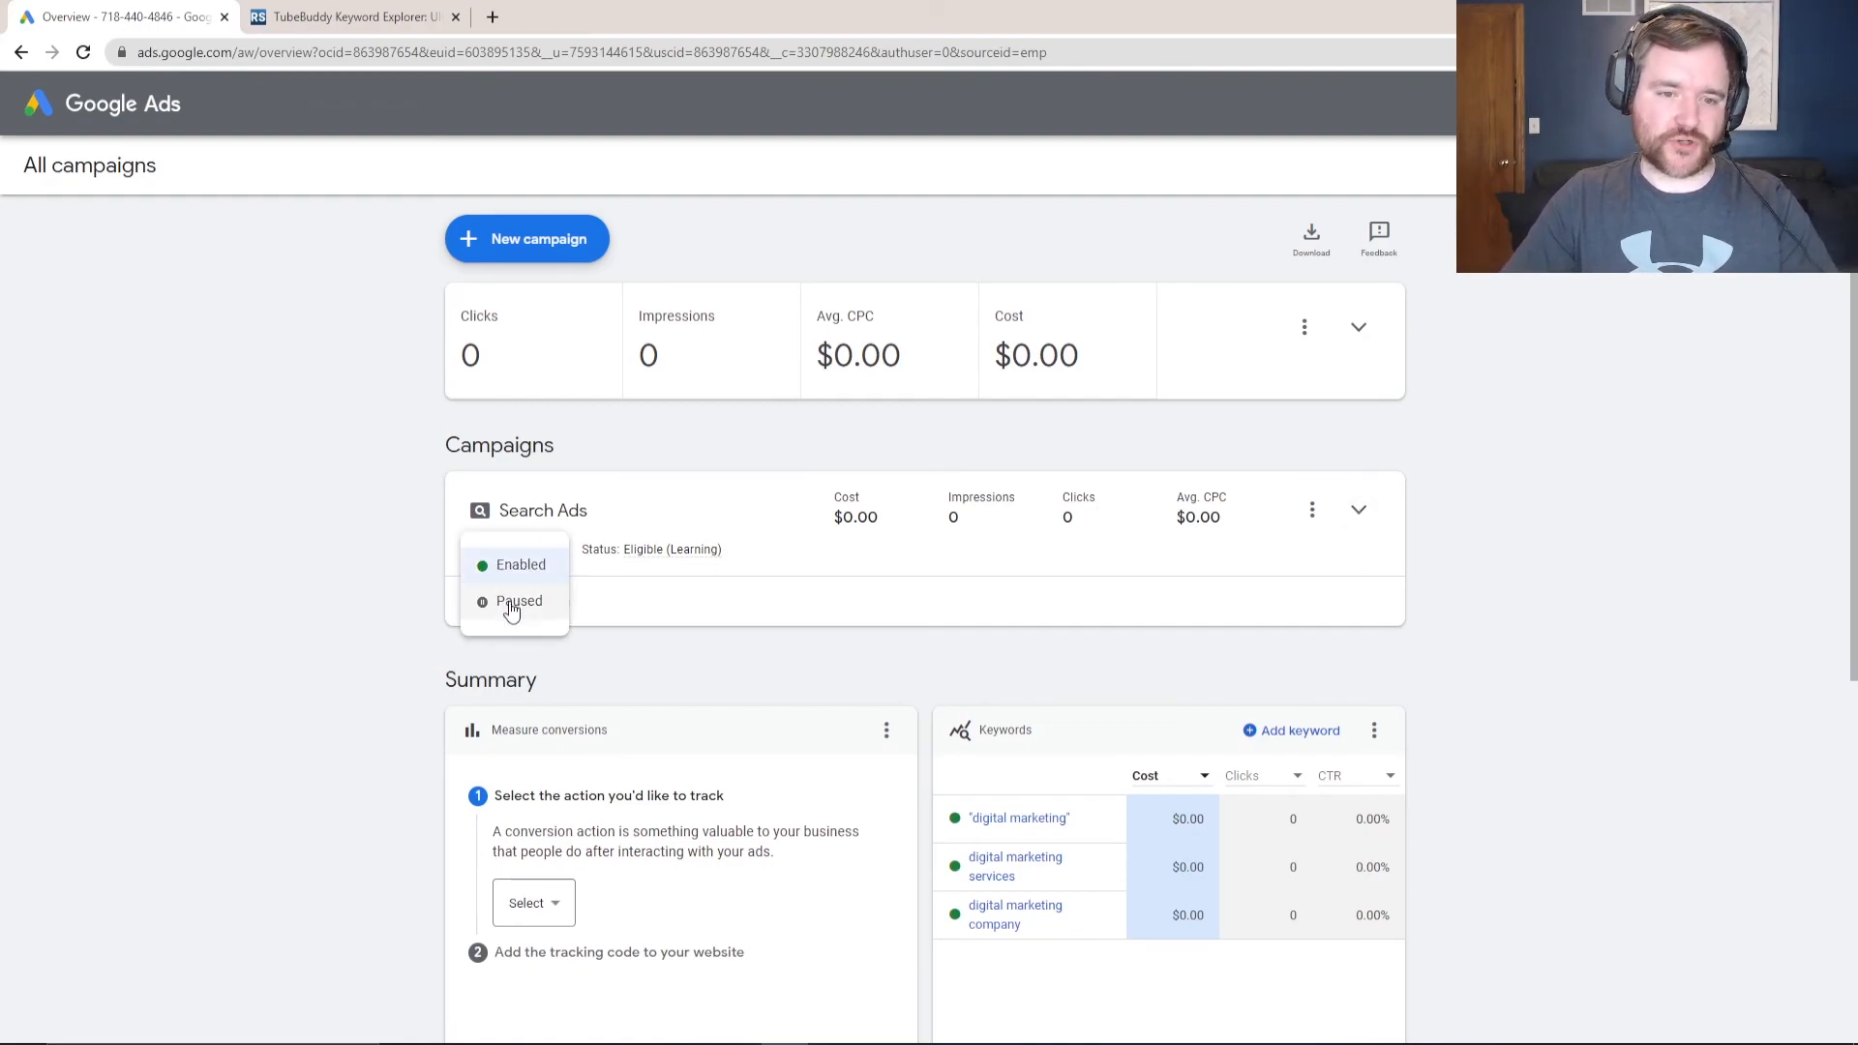
left_click(512, 605)
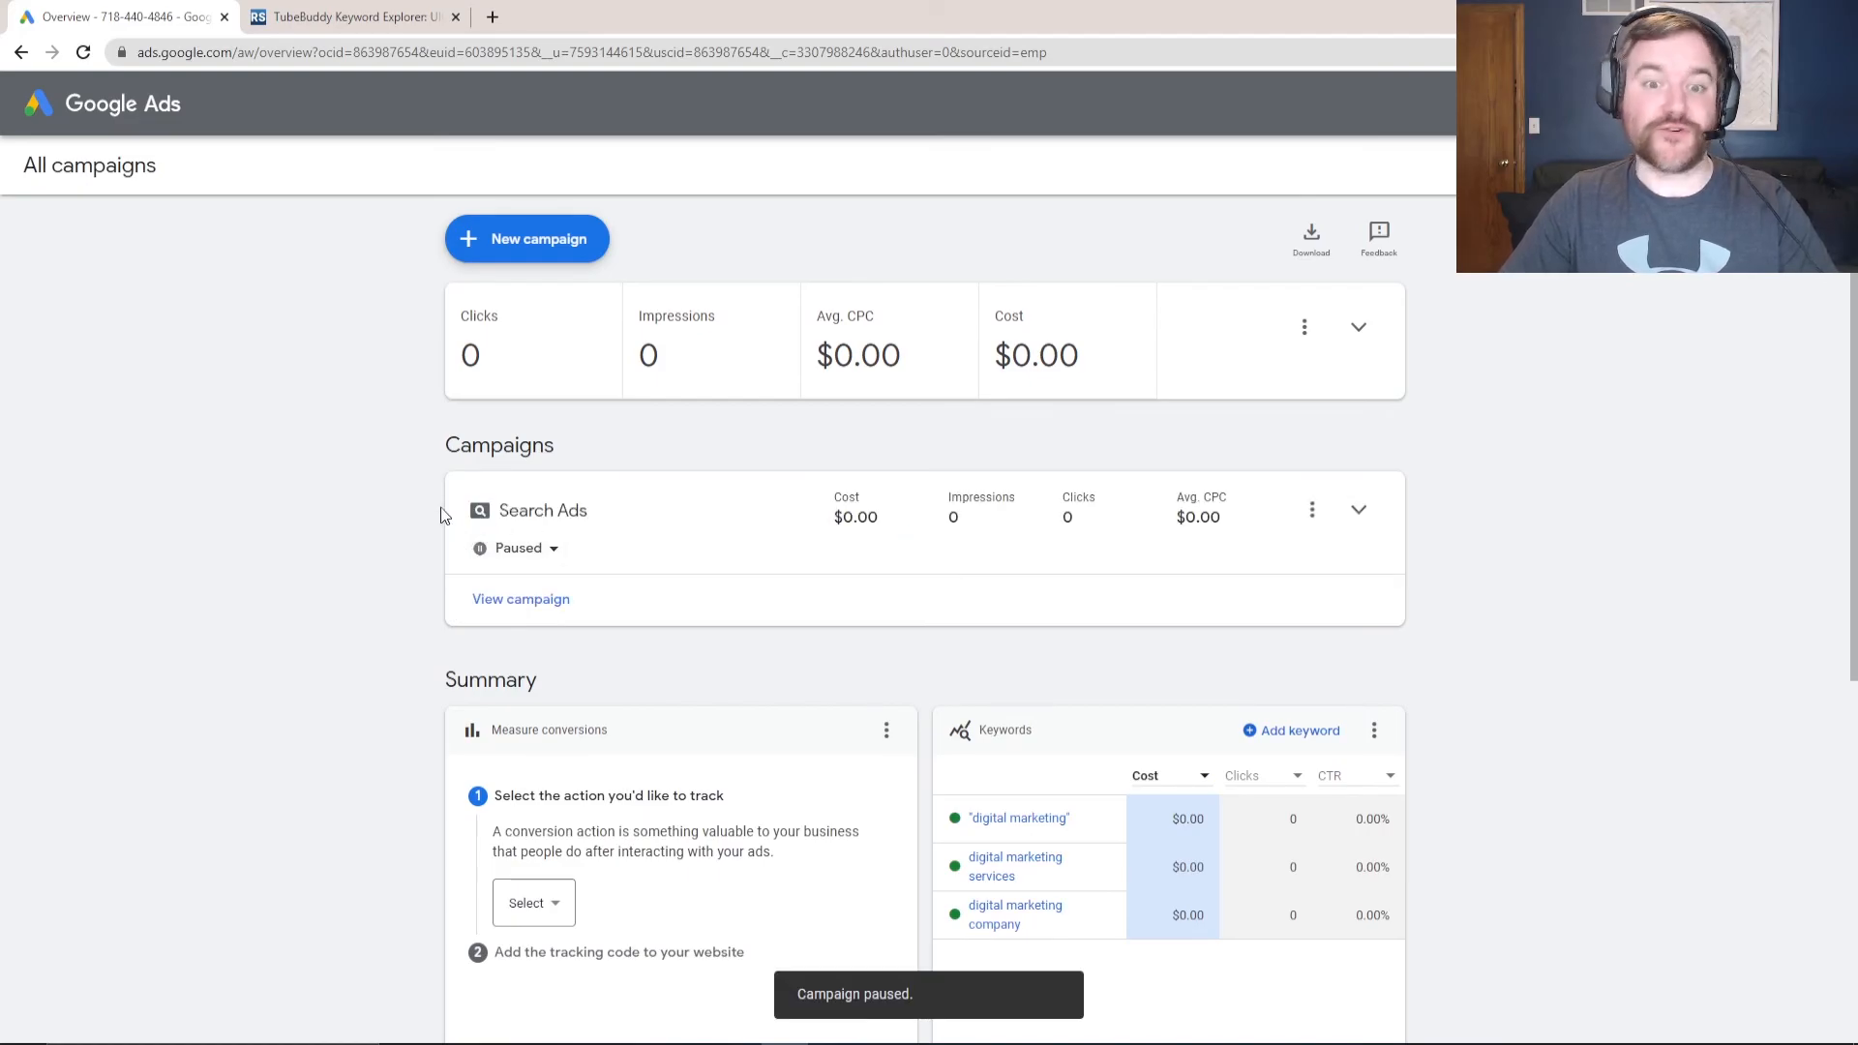